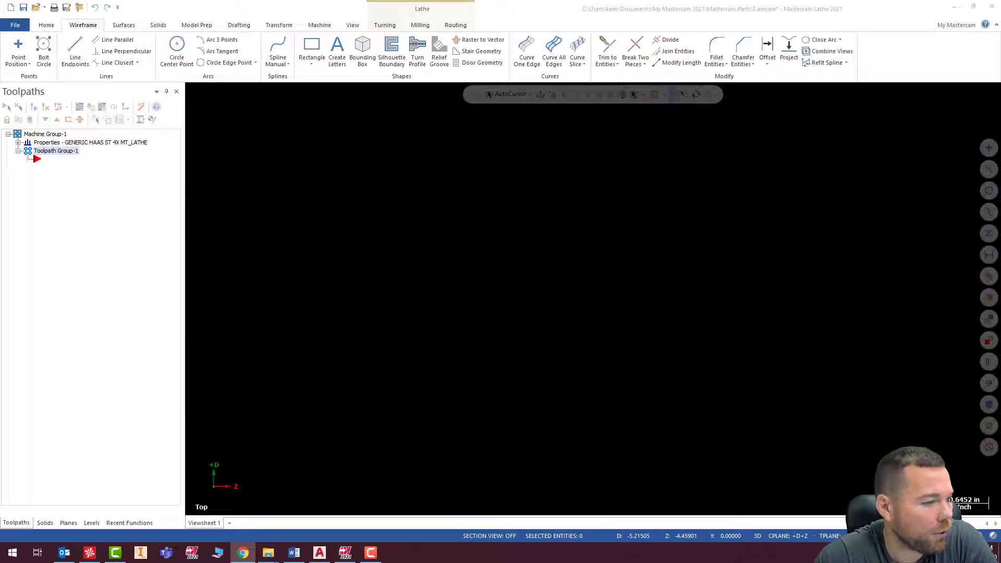
Switch to the tutorial PDF in Chrome and bring up the Tutorial #1 part drawing on page 3, rotated to read upright.
key(alt+Tab)
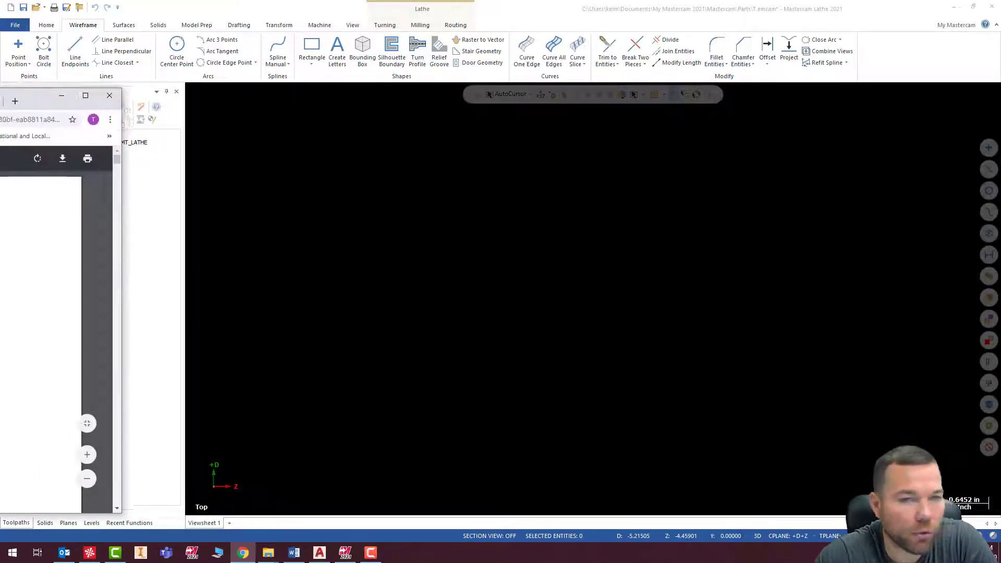
scroll(519, 315, down, 1)
scroll(519, 314, down, 10)
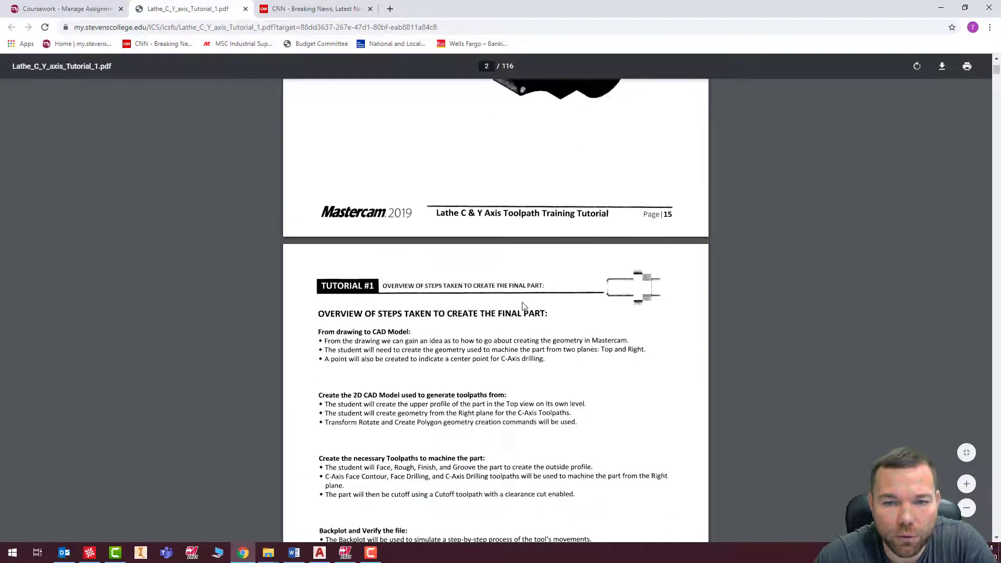
scroll(495, 336, up, 10)
scroll(495, 335, down, 20)
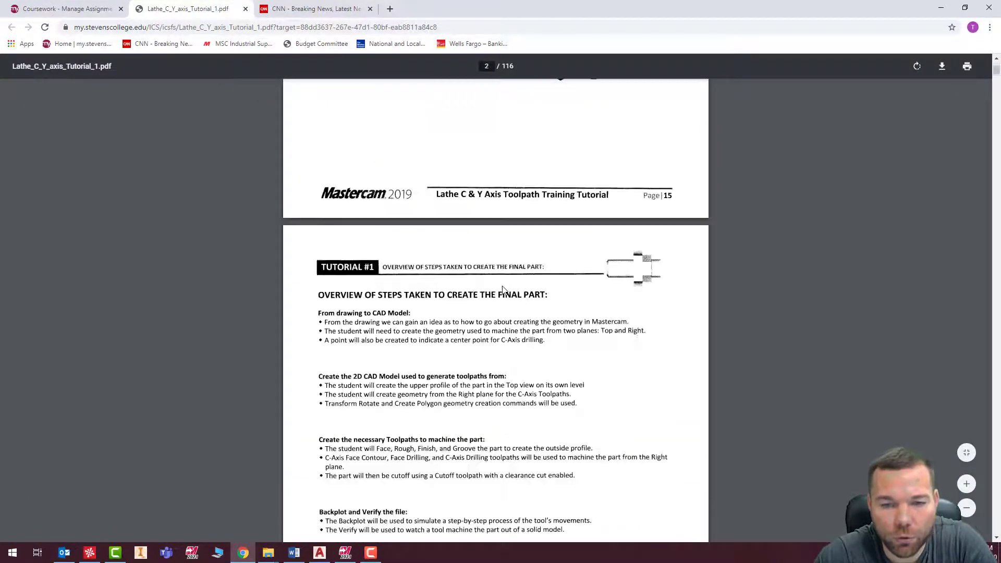
scroll(495, 336, up, 10)
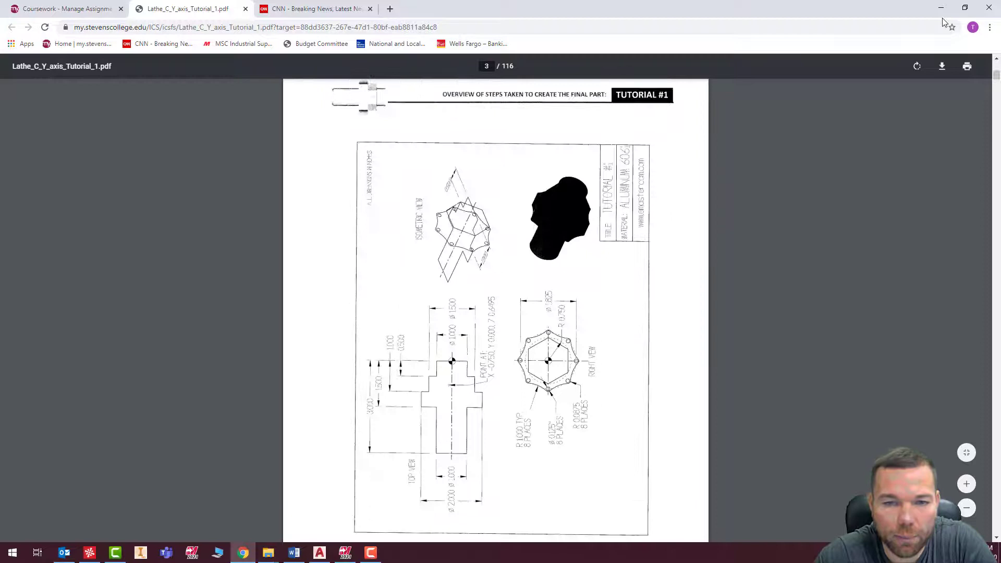
click(916, 65)
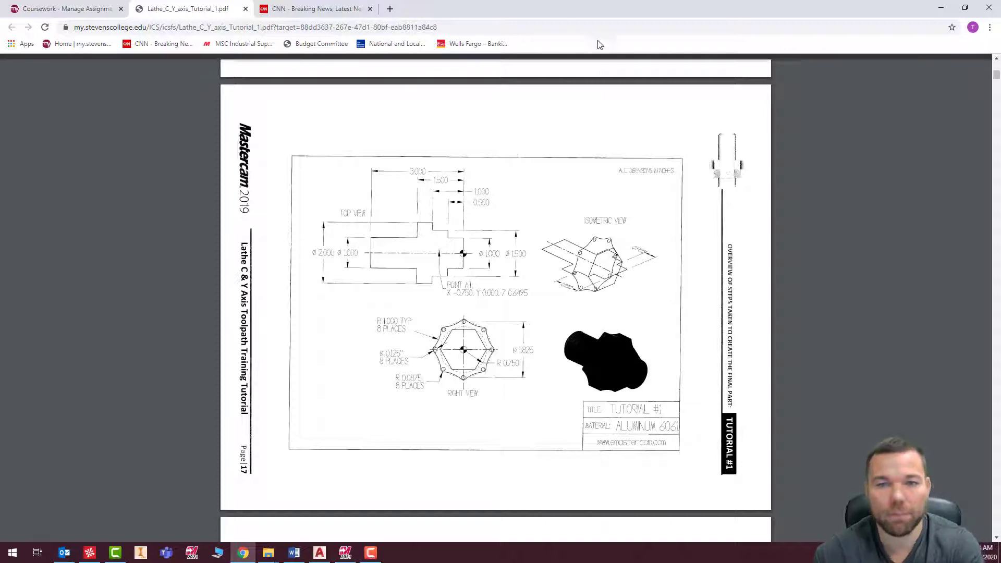
Switch to Mastercam and start a multi-line profile, drawing the front face line from the origin to 1.0,0.
key(alt+Tab)
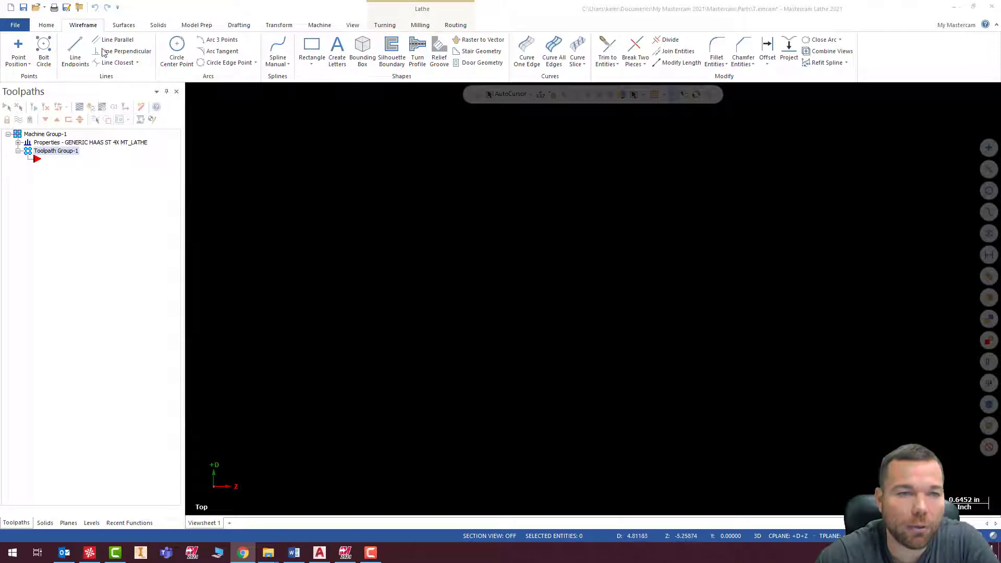
click(77, 54)
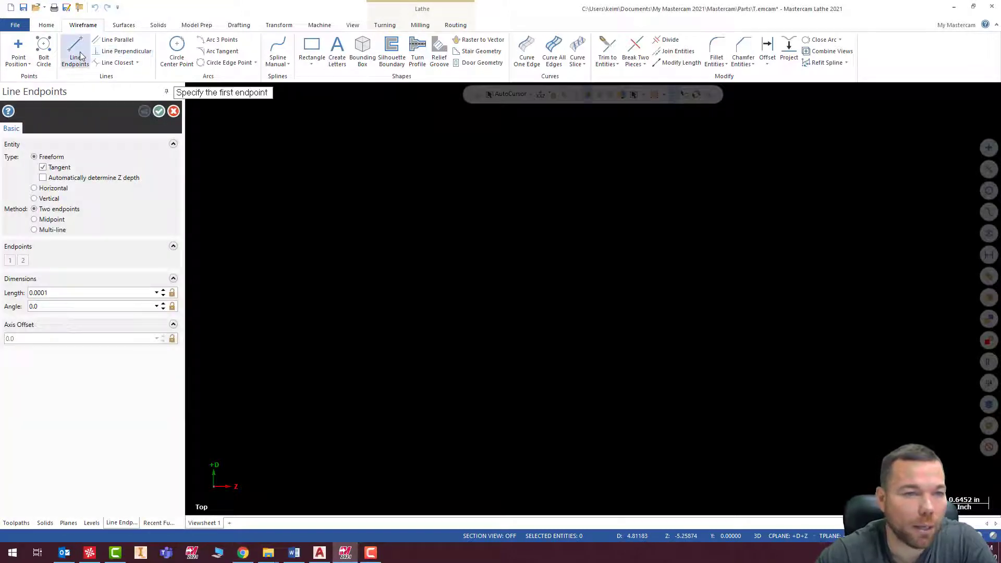
click(43, 230)
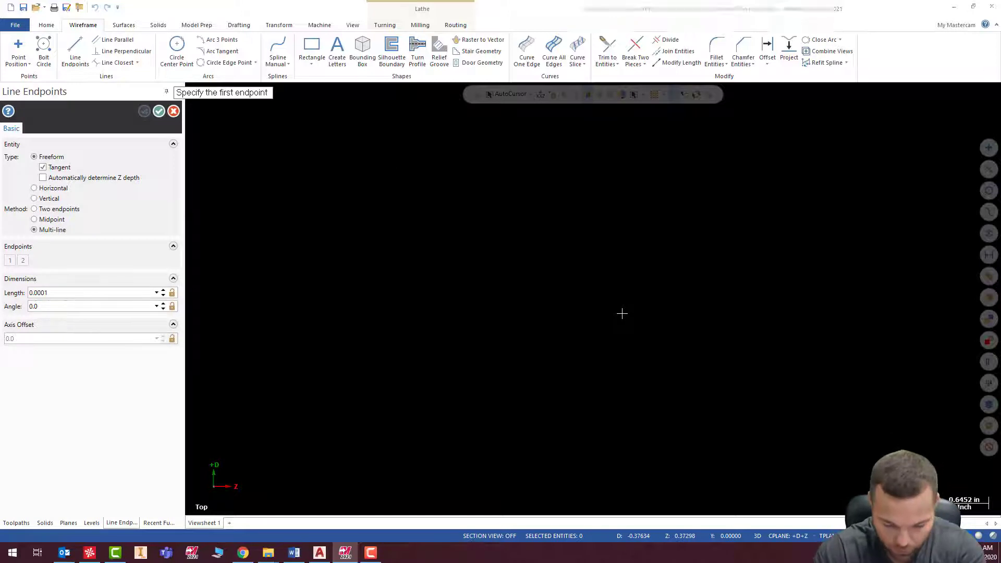
click(593, 299)
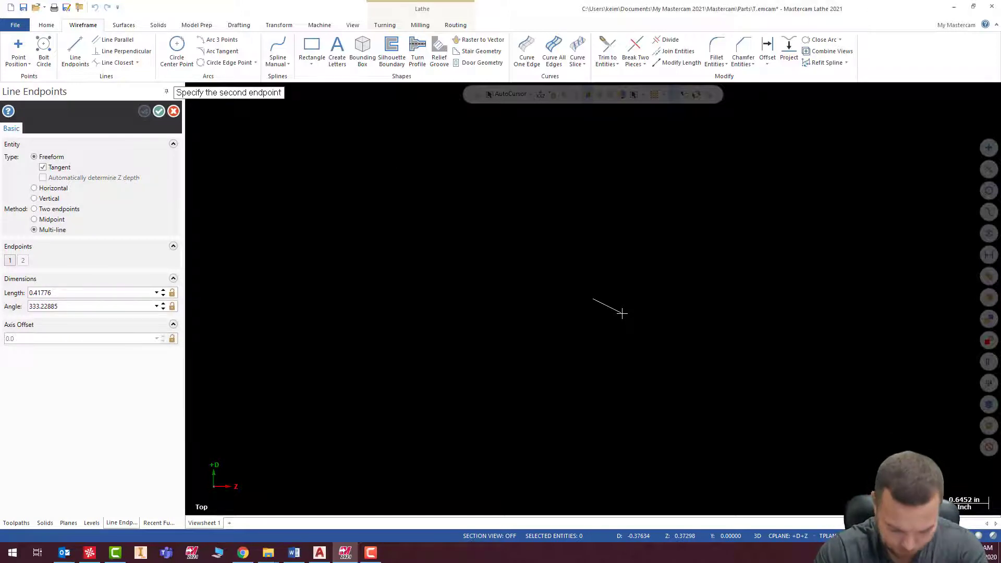
text(1)
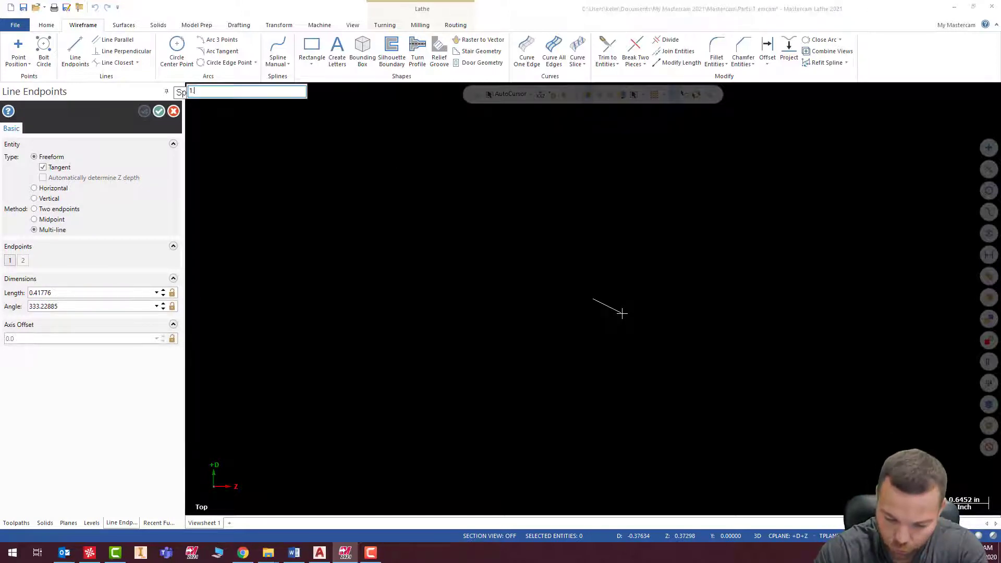
key(Return)
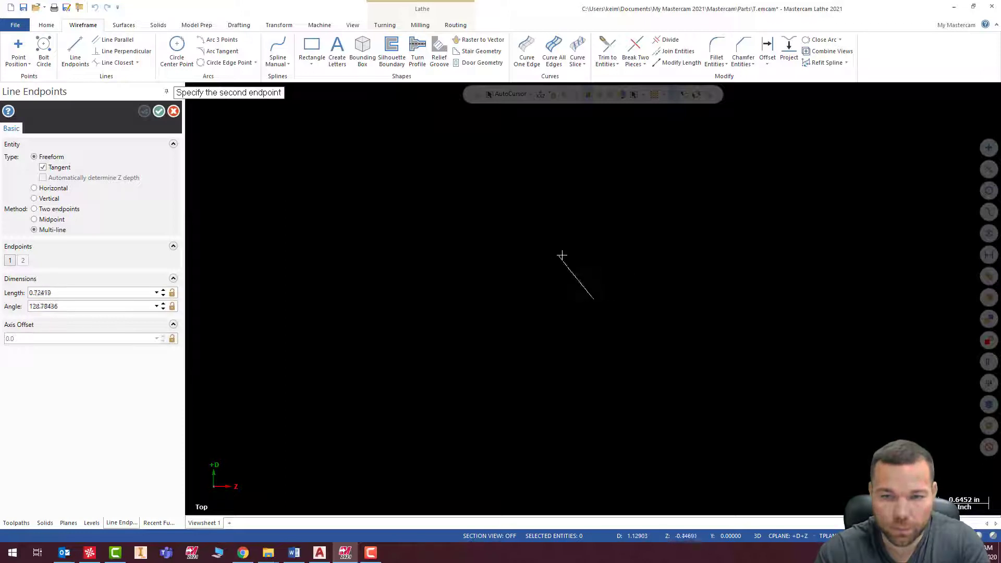
text(1)
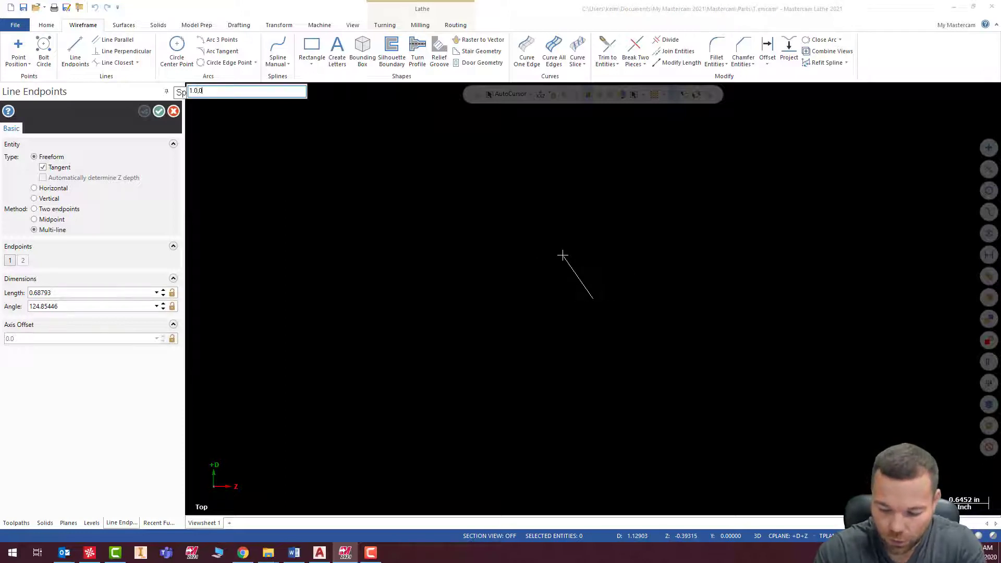
text(.0,0)
key(Return)
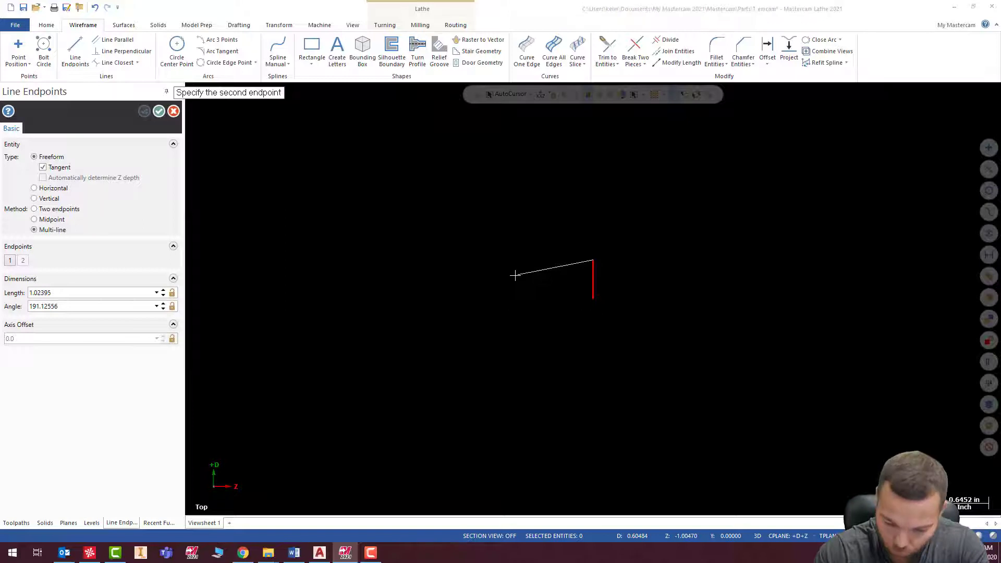
Continue the profile with line endpoints at 1.0,-.5 and 1.5,-.5 to form the first diameter and its shoulder.
text(1.0,)
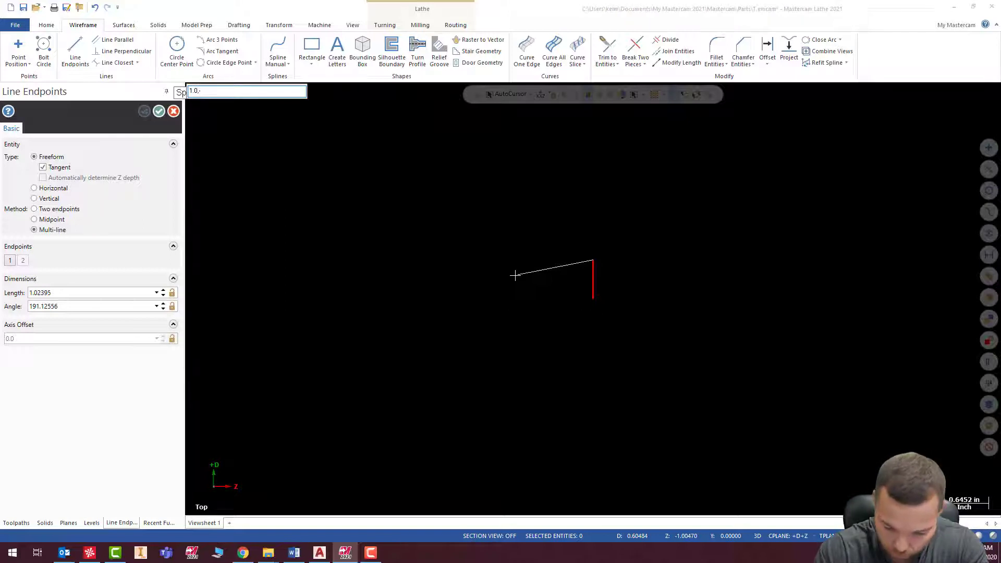
text(-.5)
key(Return)
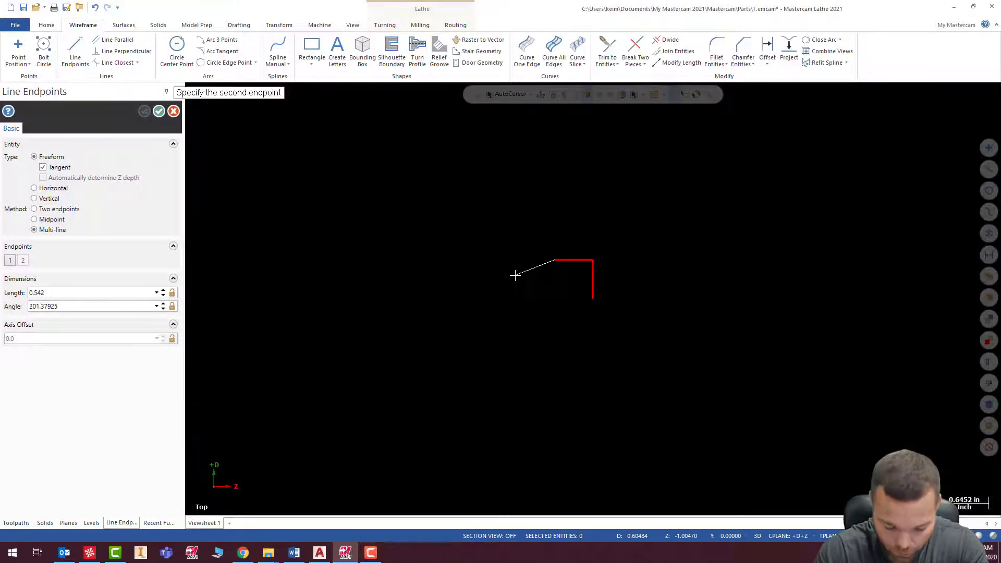
text(1.5)
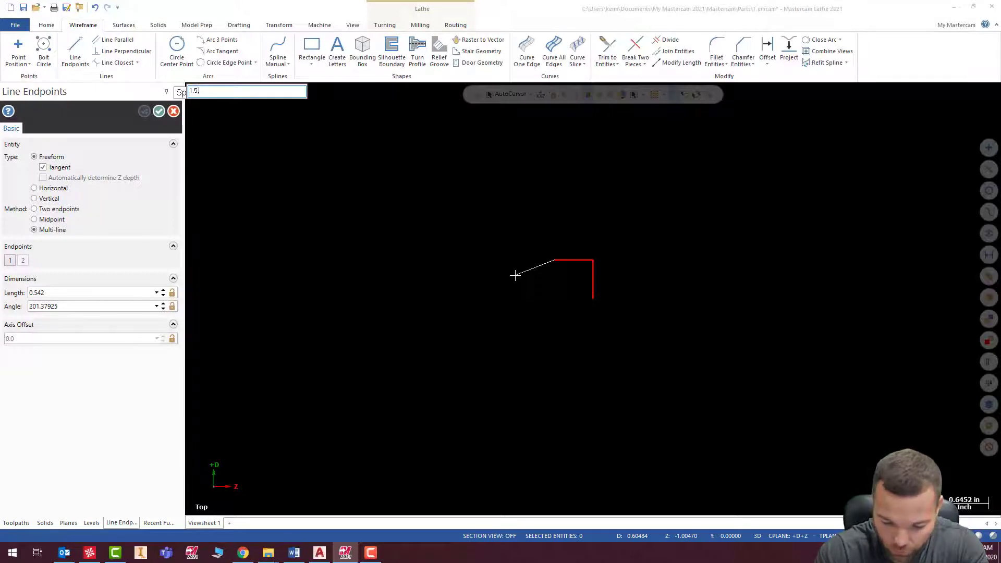
text(,-.5)
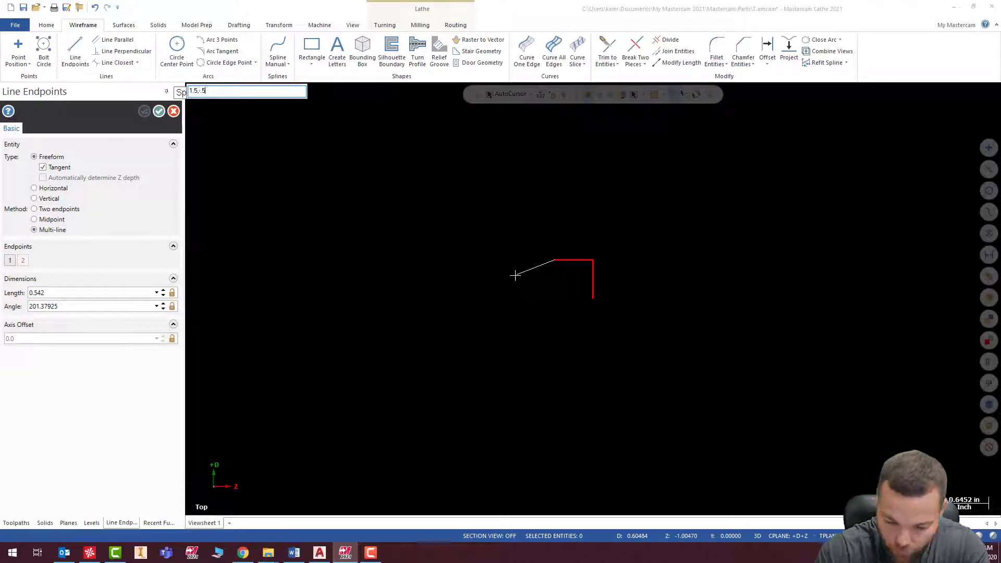
key(Return)
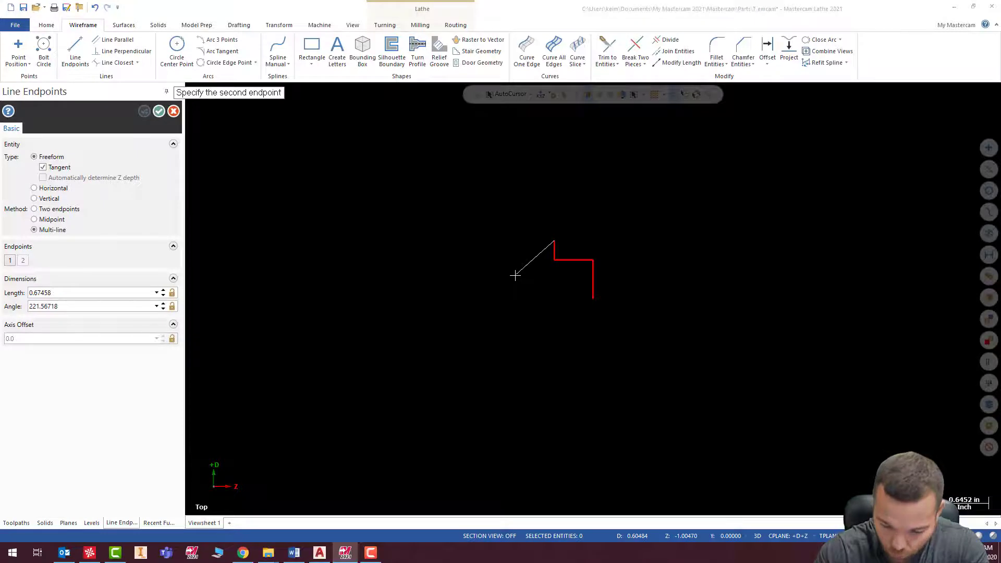
Extend the profile through endpoints 1.5,-1 and 2.0,-1 for the second diameter and its shoulder.
text(1.5,-1)
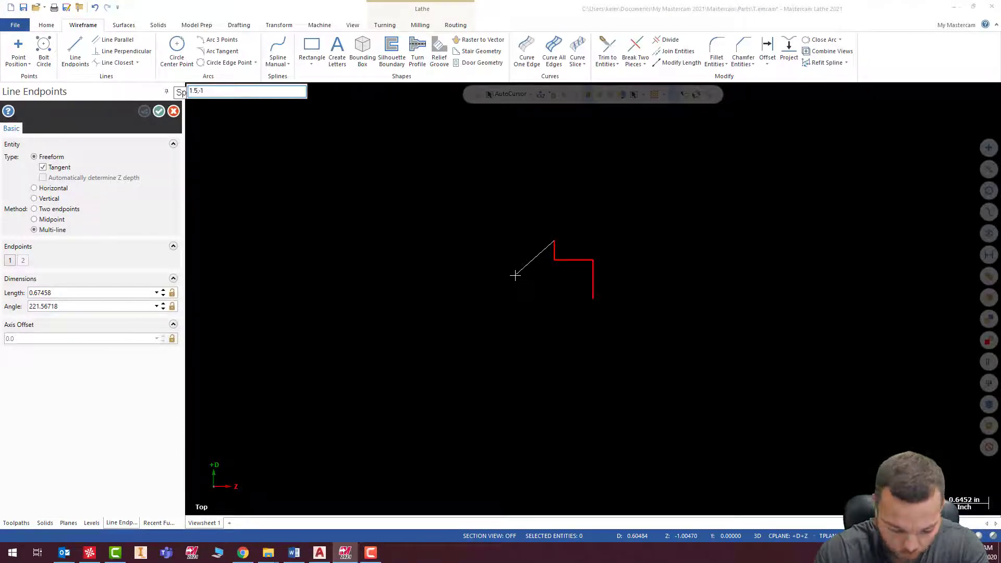
key(Return)
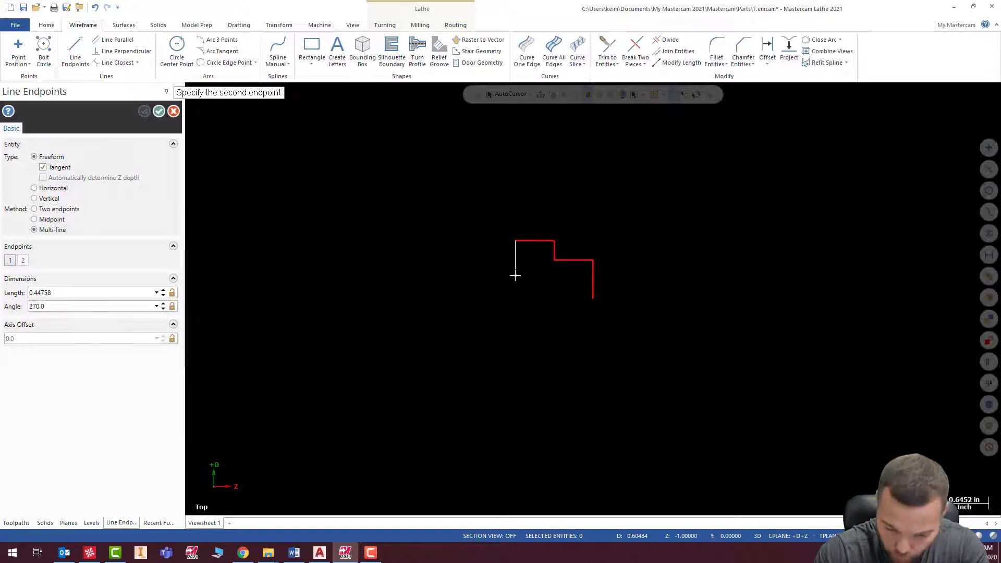
text(2.0,)
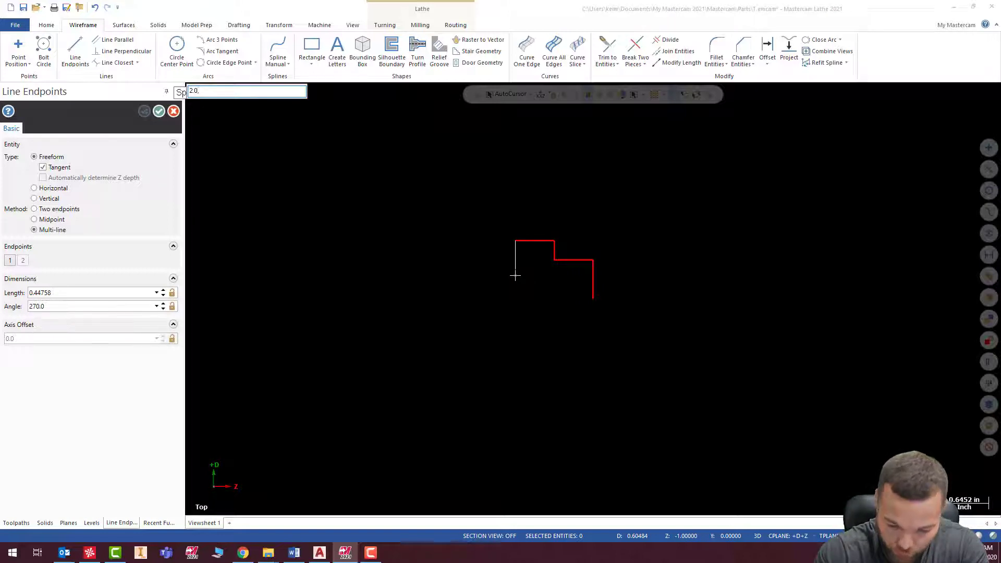
text(-1)
key(Return)
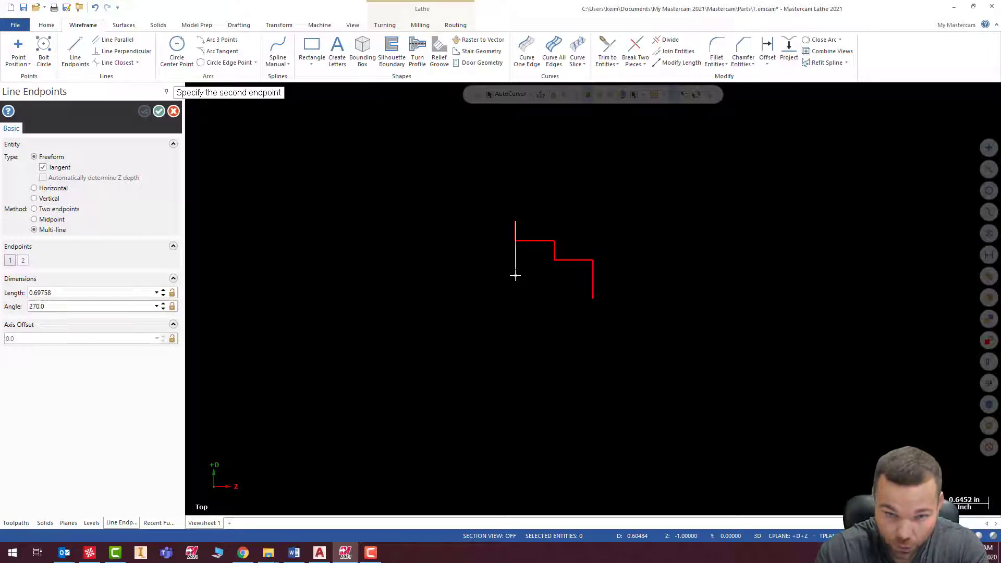
Add the largest diameter to the profile with endpoints at 2.0,-1.5 and back down at 1.0,-1.5.
text(2.0,-1.5)
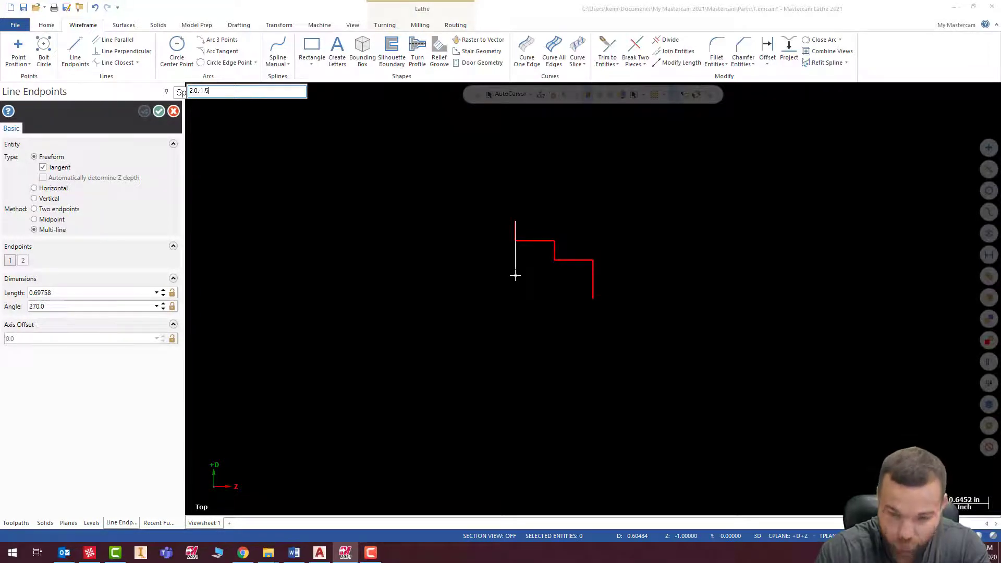
key(Return)
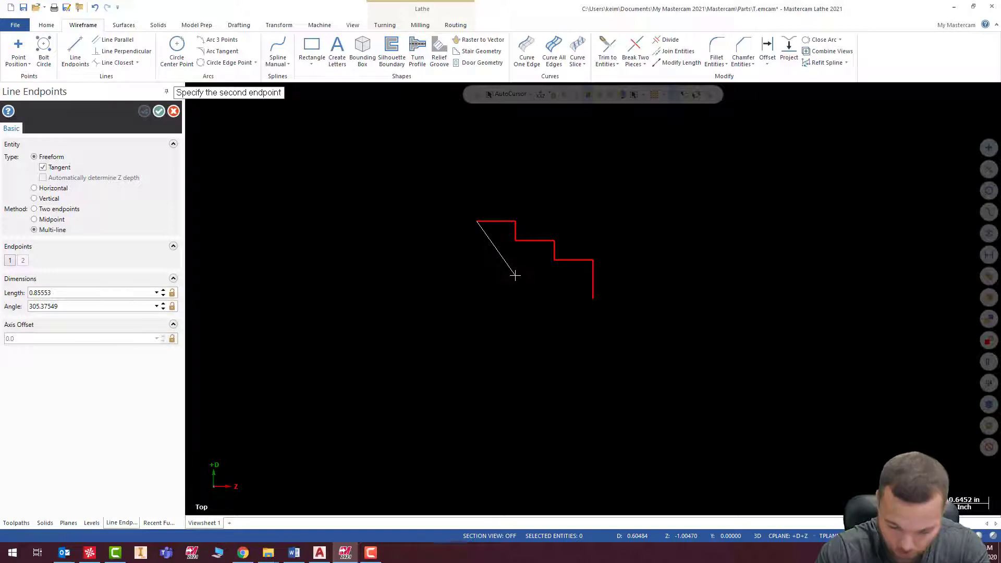
text(1.0-1.5)
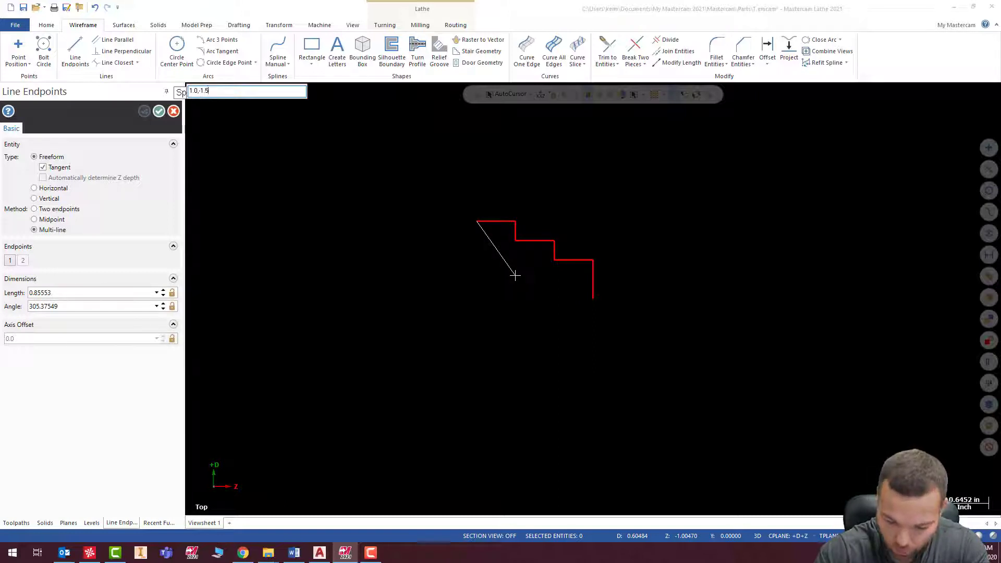
text(,-1.5)
key(Return)
Draw the last profile line to 1.0,-3 and end the line chain without adding a rear face.
text(1.0,)
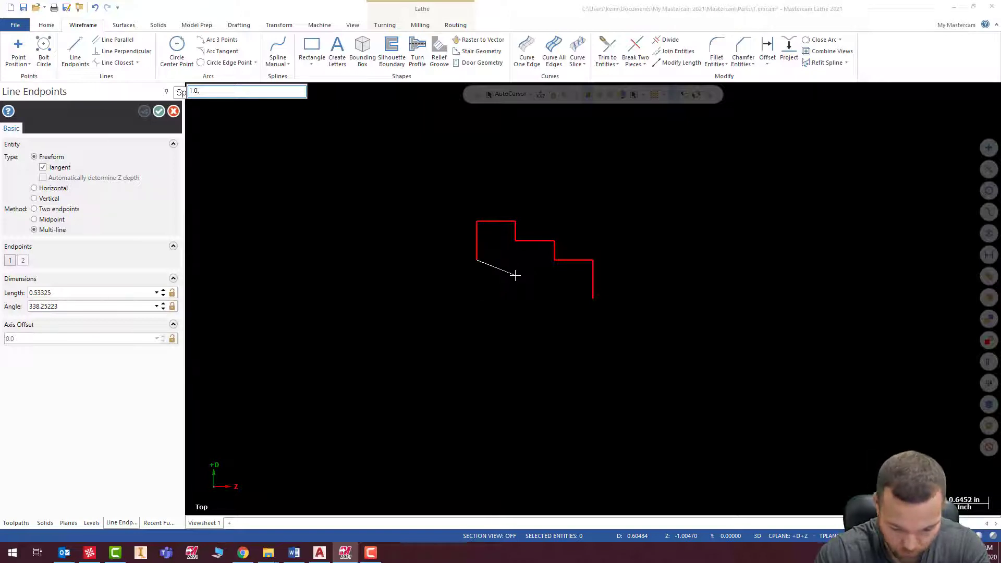
text(-3)
key(Return)
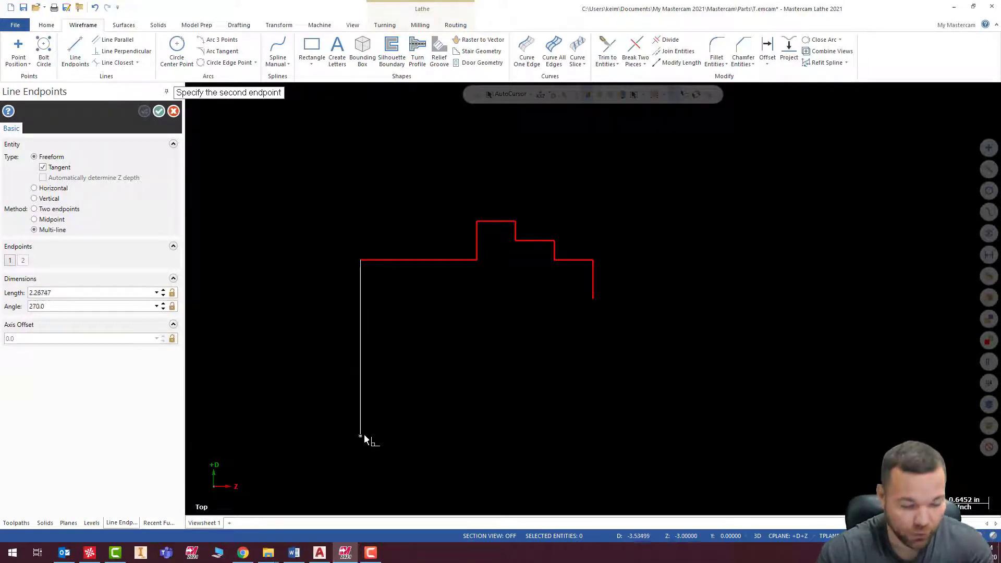
key(Escape)
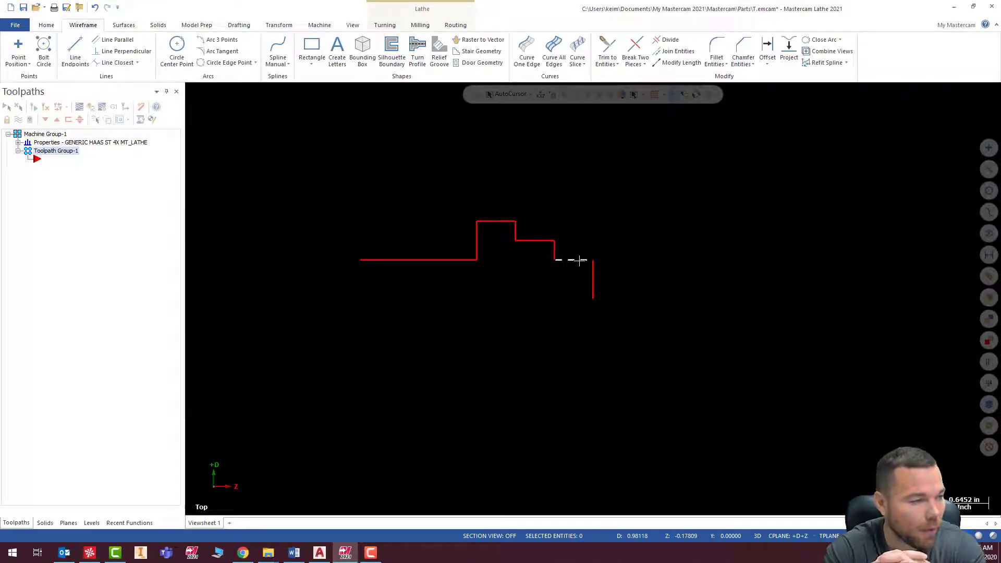
click(554, 259)
key(Escape)
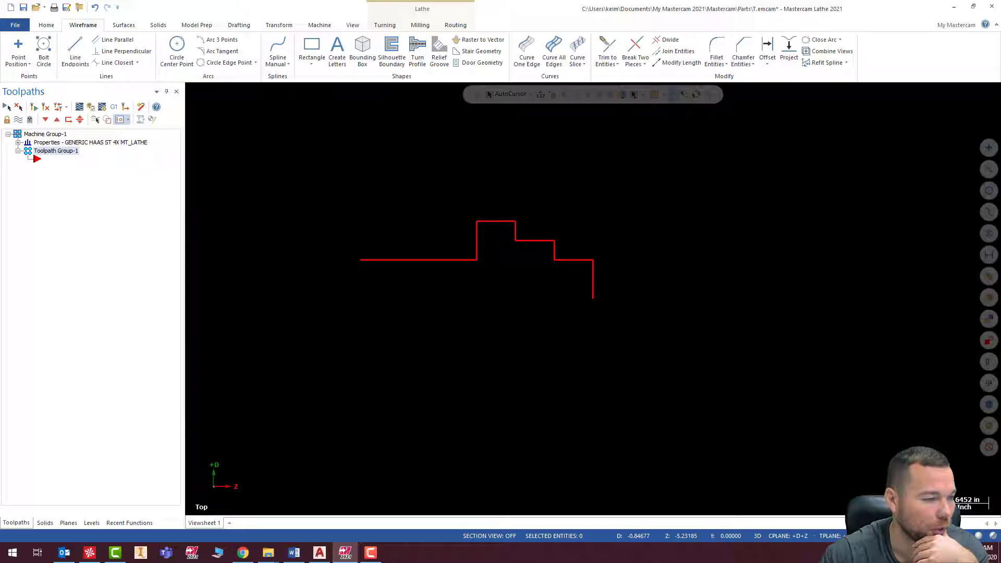
Switch to the tutorial PDF in Chrome and examine the right view's hole, radius and hexagon dimensions enlarged.
click(242, 553)
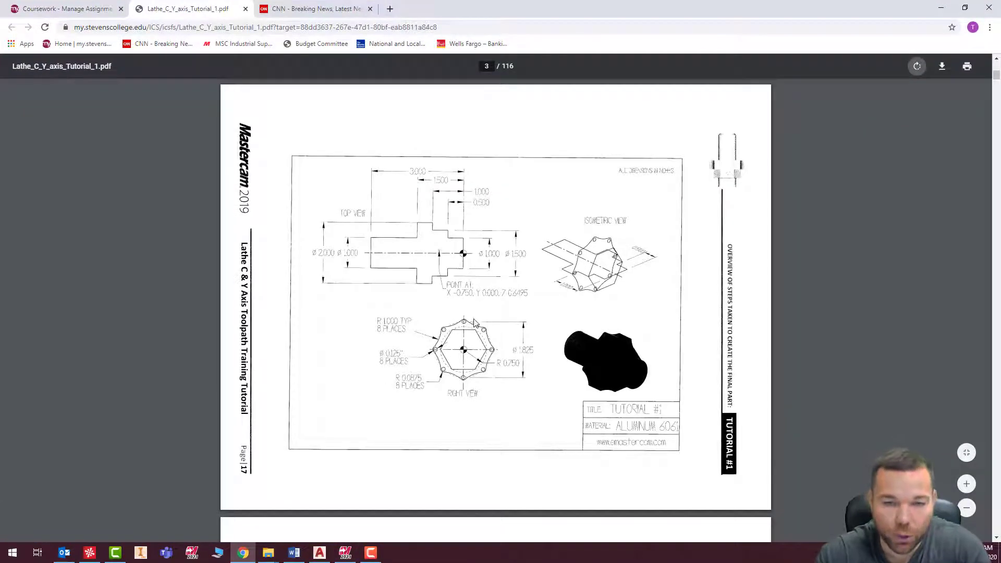
ctrl+scroll(474, 323, up, 2)
ctrl+scroll(477, 355, up, 1)
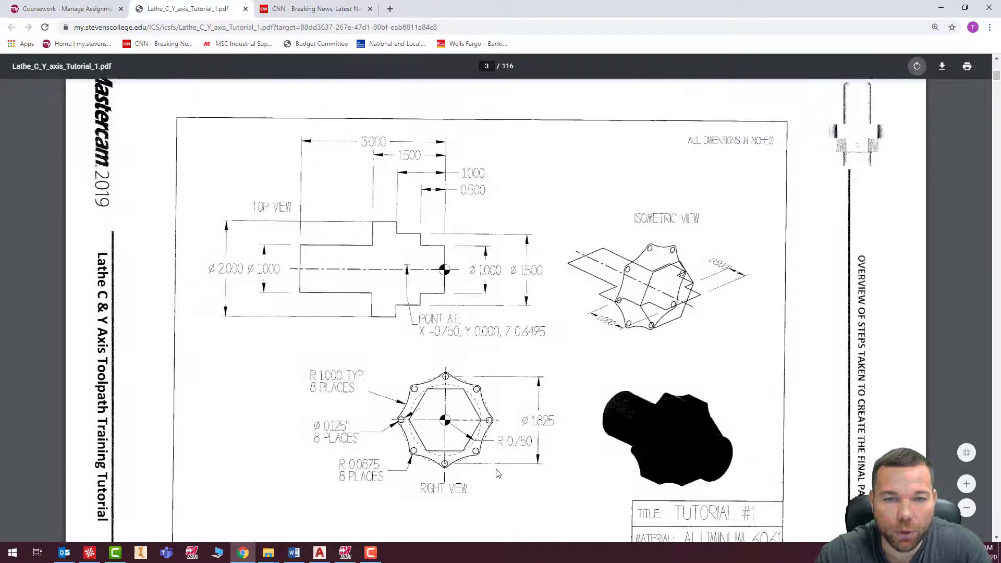
scroll(497, 473, up, 1)
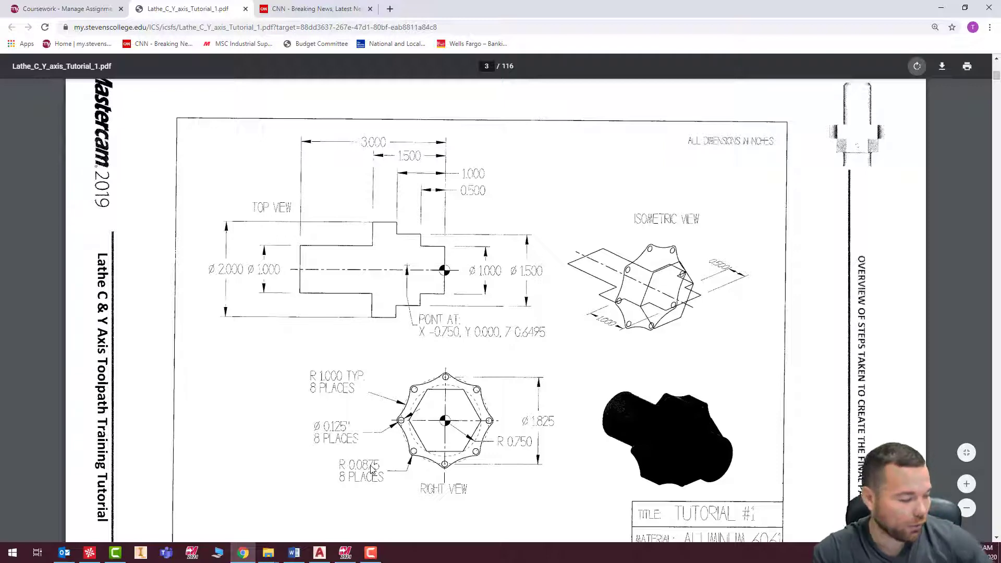
click(4, 560)
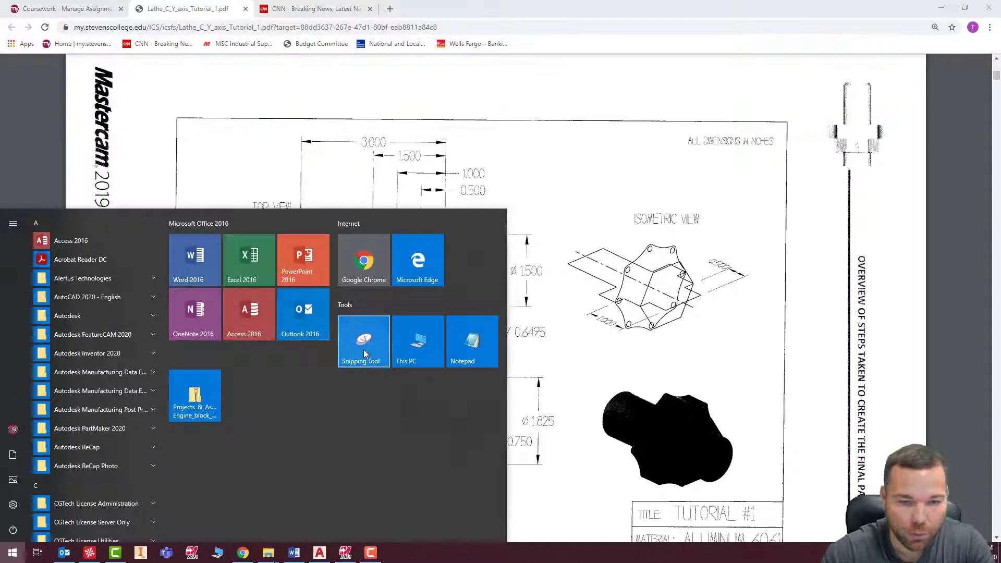
text(calc)
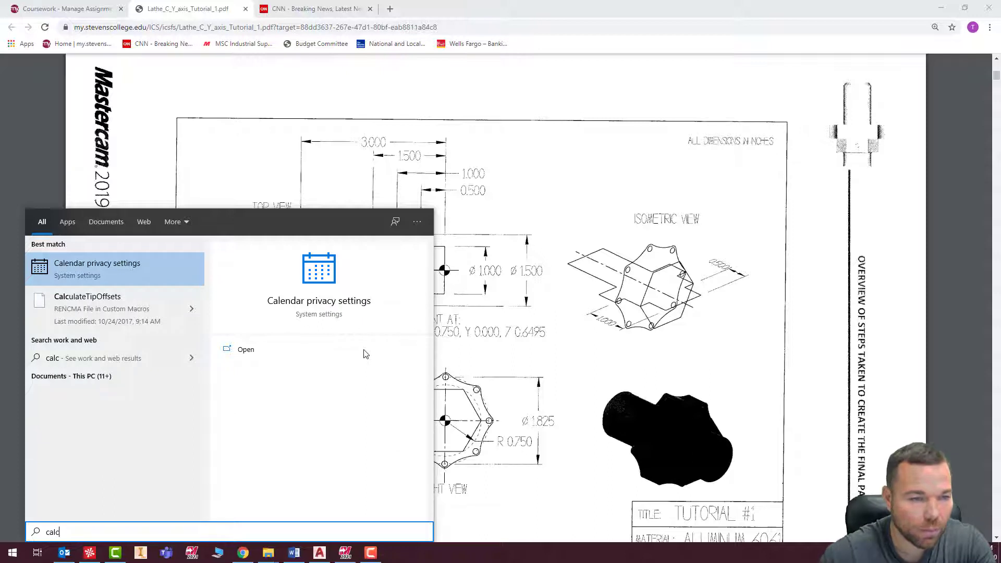
click(243, 131)
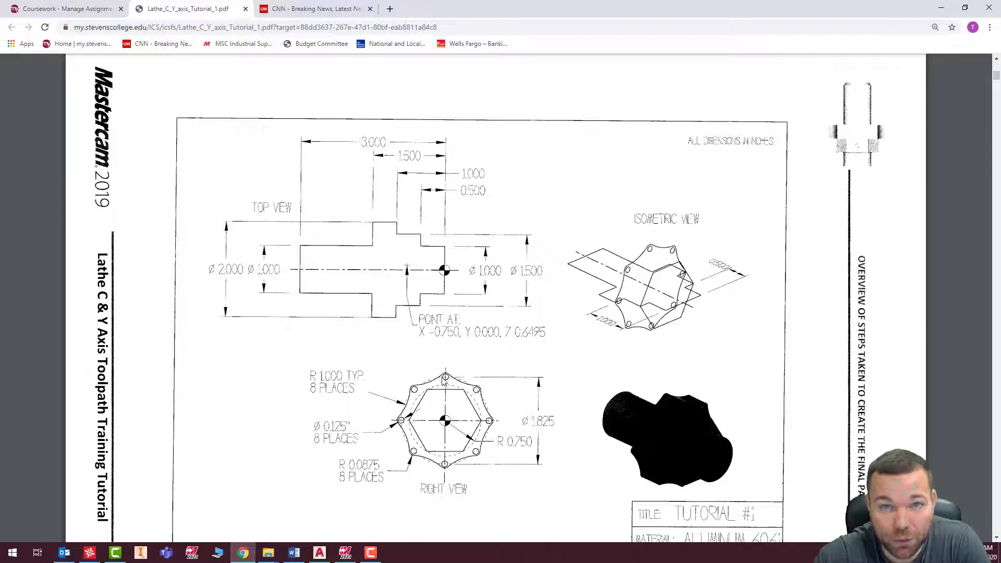
Switch back to Mastercam and delete the profile's two larger diameter lines together with their shoulder lines.
click(940, 8)
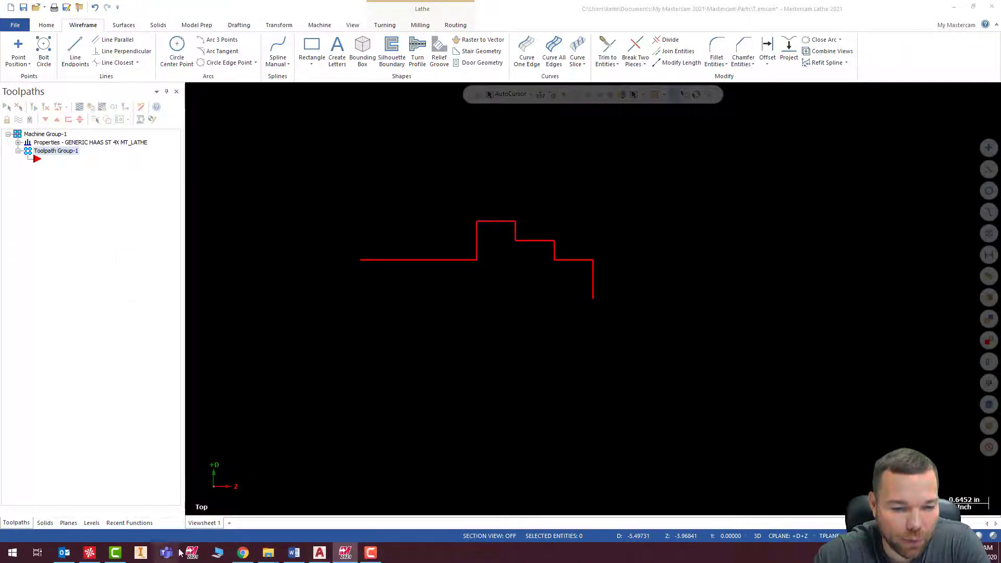
click(243, 552)
click(243, 552)
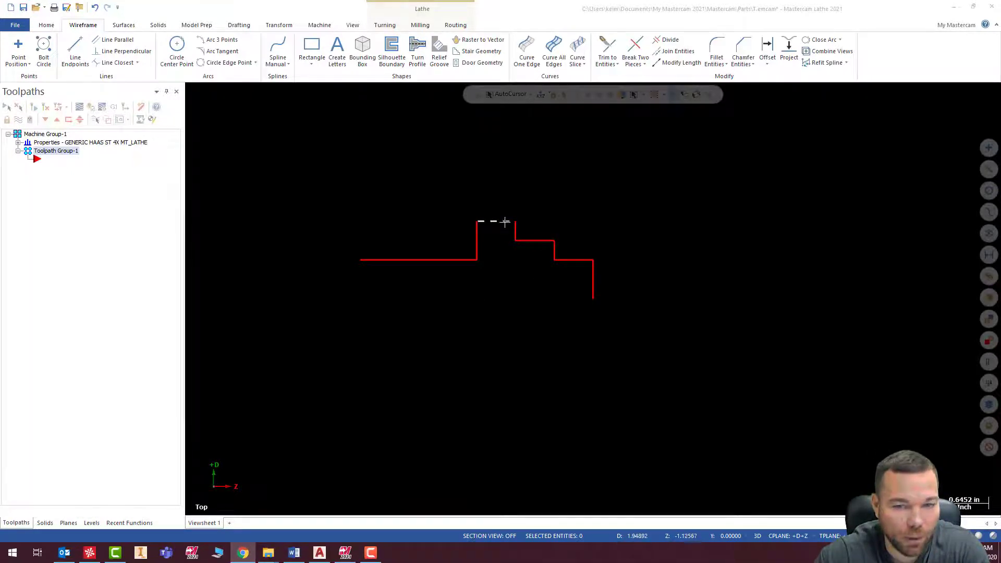
scroll(495, 188, up, 3)
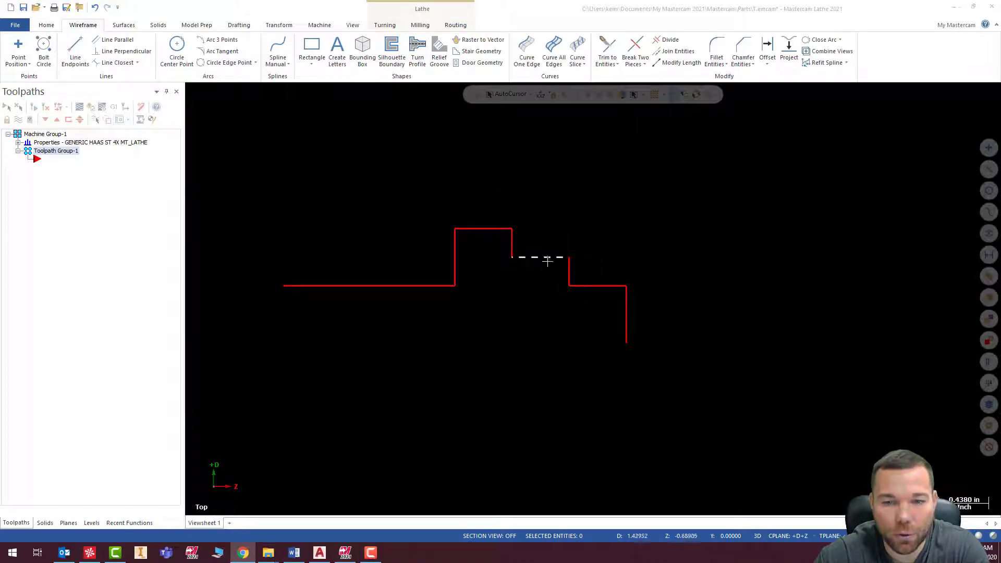
click(569, 264)
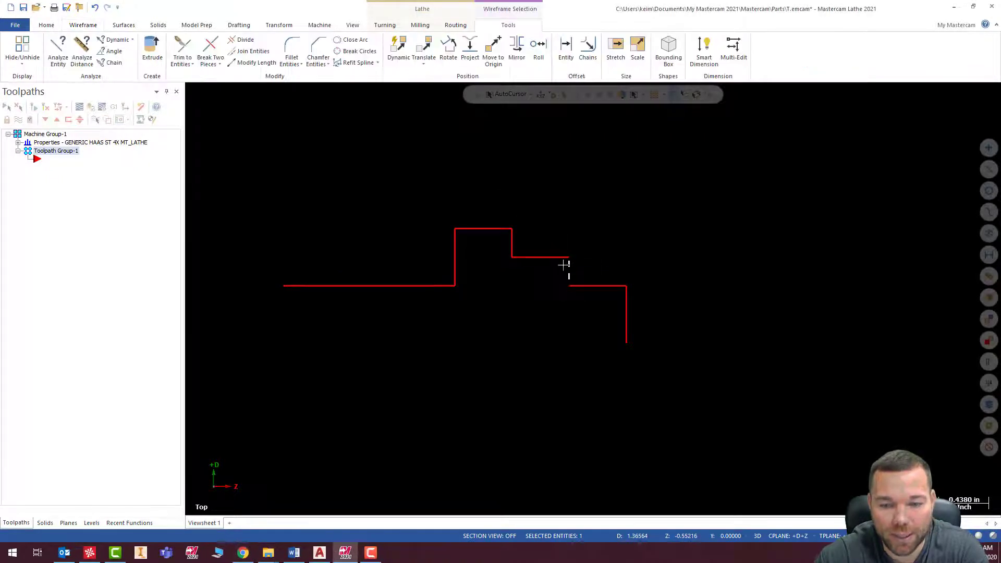
key(Delete)
click(498, 228)
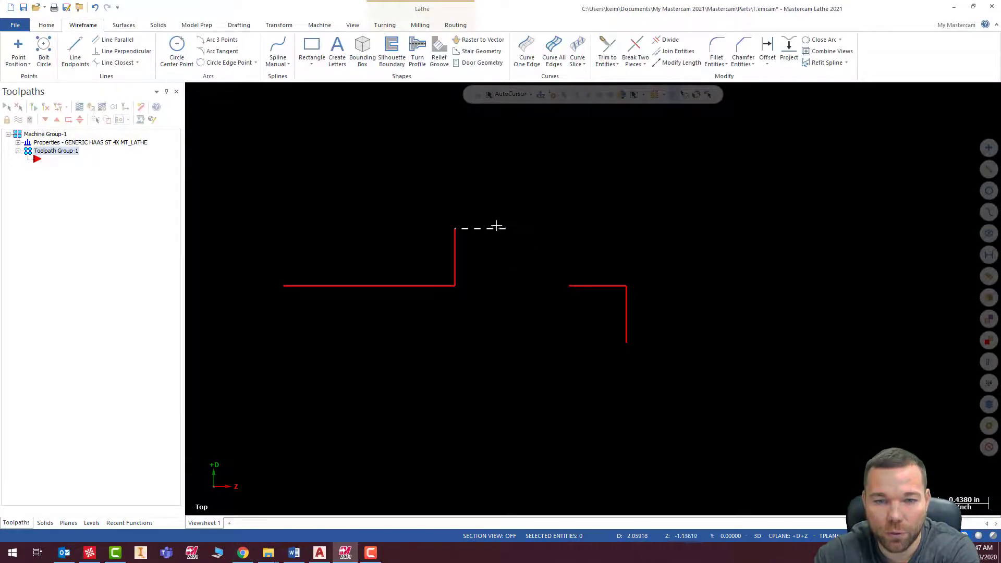
key(Delete)
click(455, 235)
key(Delete)
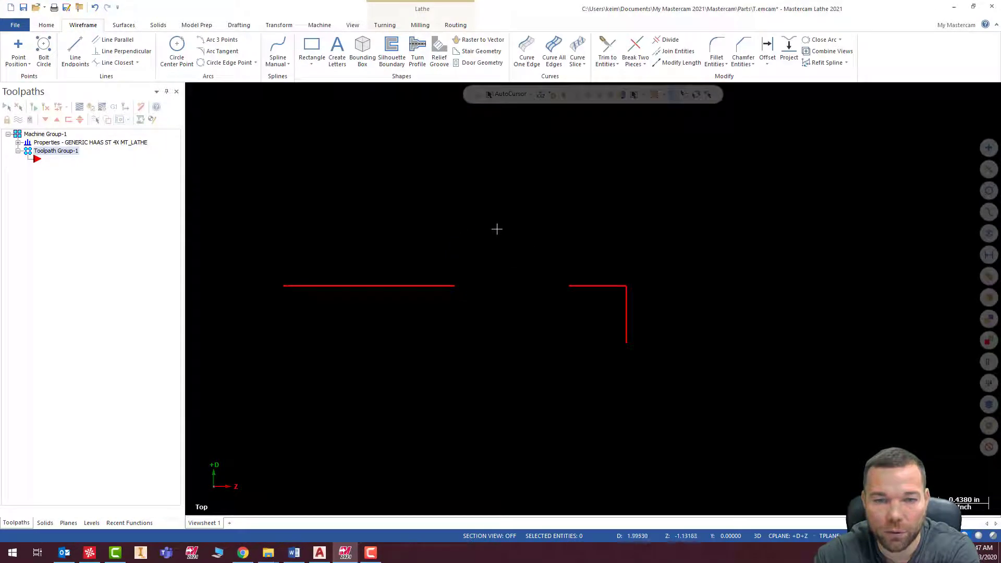
Redraw the second diameter as a multi-line from the front 1.0 diameter's rear endpoint through 1.52,-.5 and 1.52,-1.0.
click(75, 49)
click(569, 286)
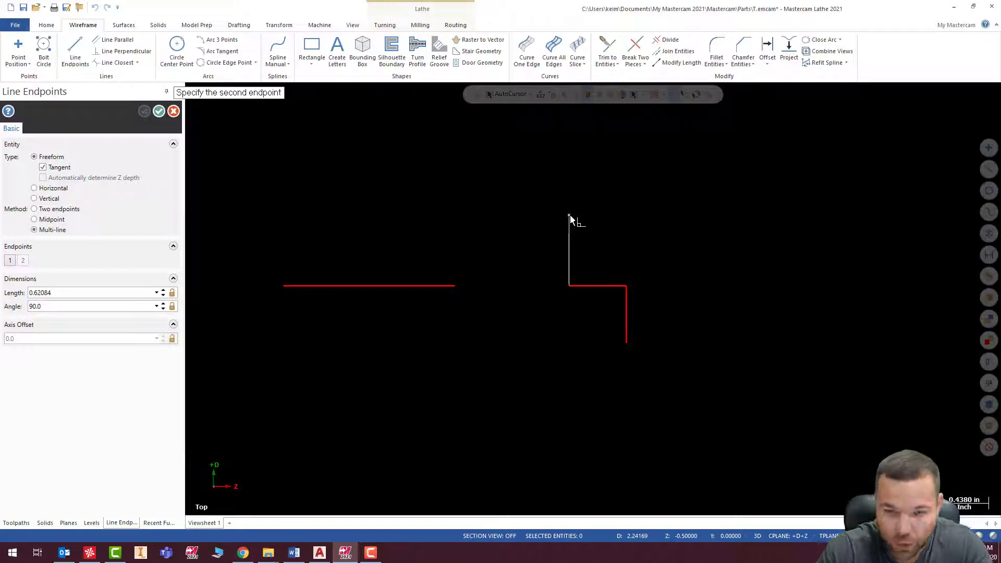
text(1.52,)
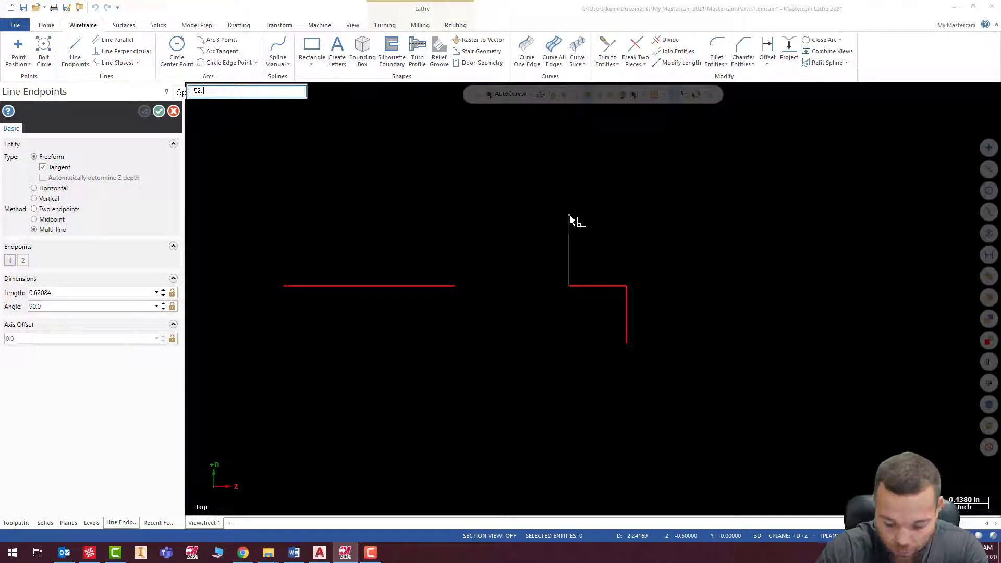
text(-.5)
key(Return)
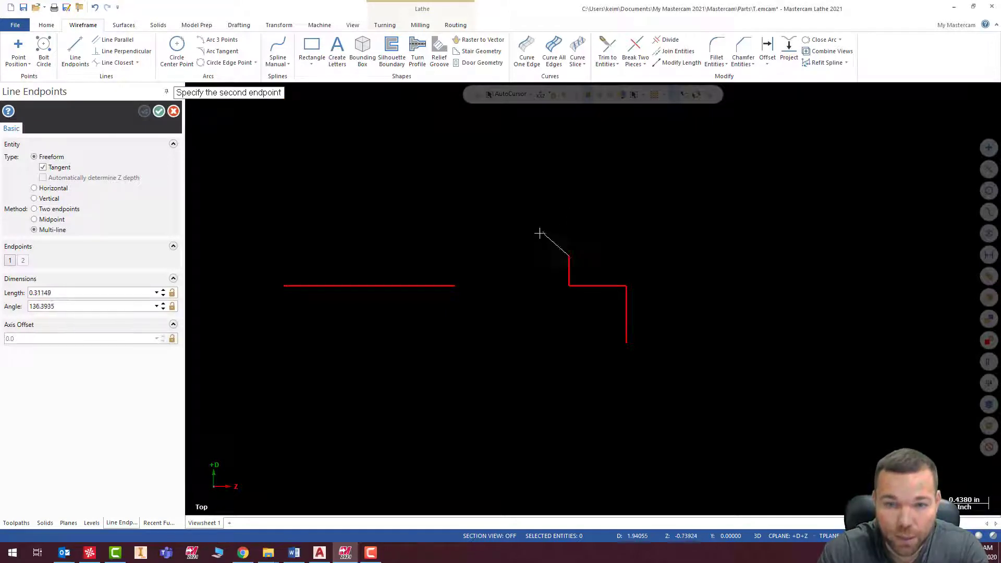
text(1.2)
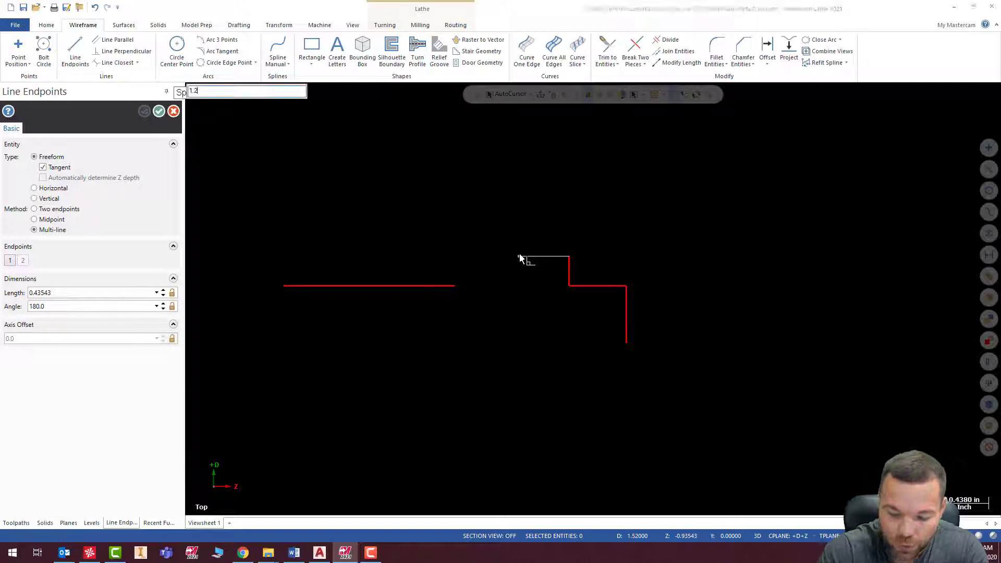
key(BackSpace)
text(52)
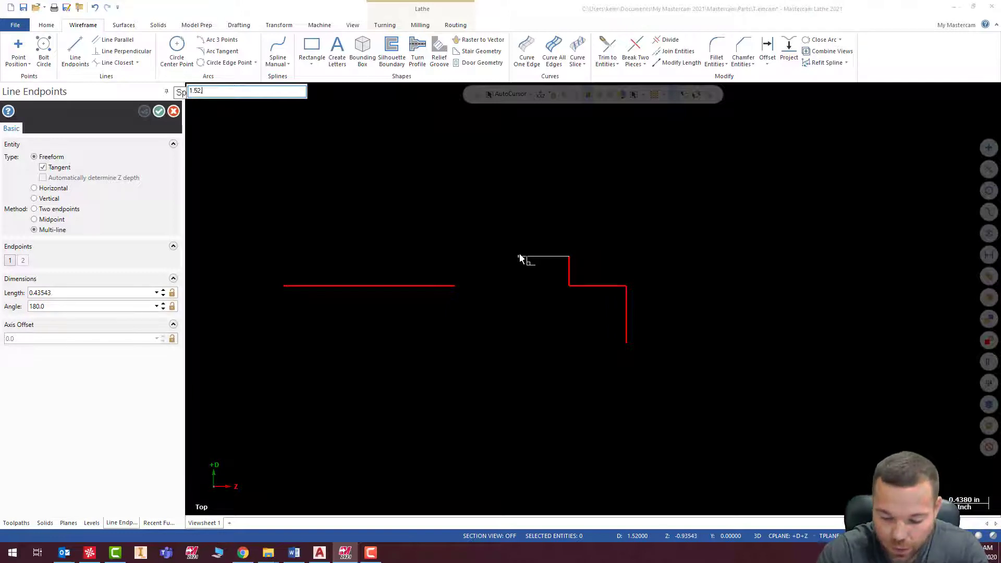
text(,-1.0)
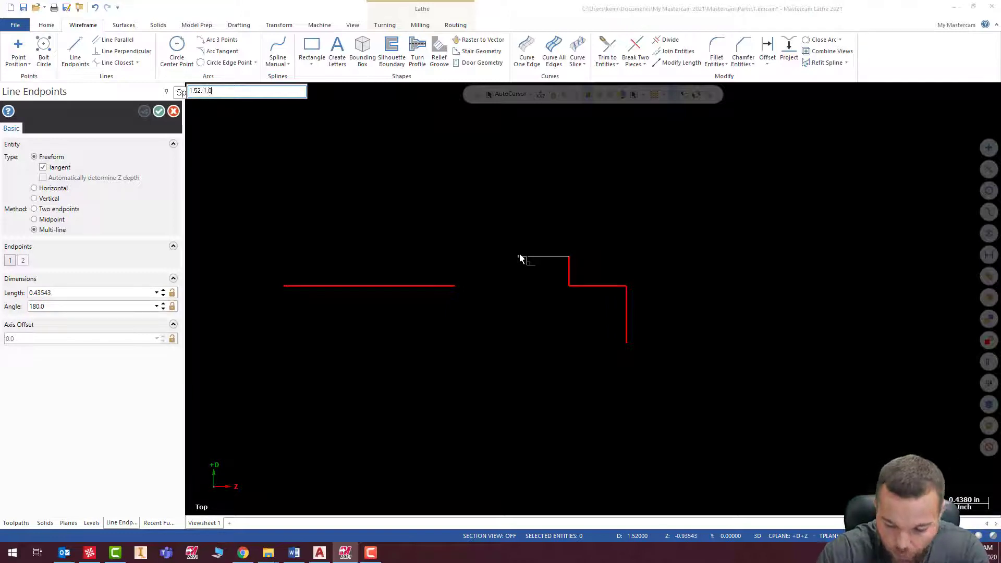
key(Return)
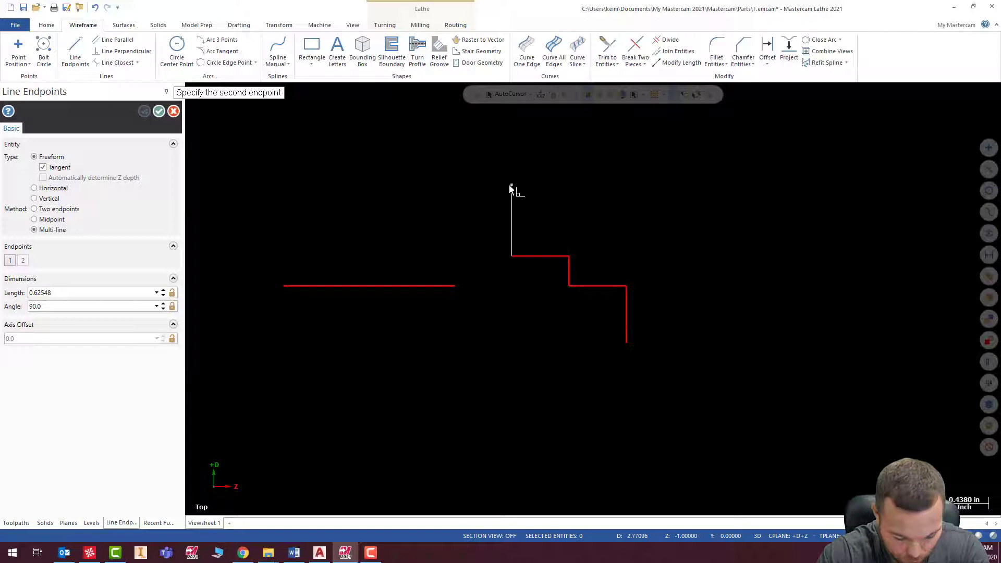
Continue the profile through 2.02,-1 and 2.02,-1.5, close it onto the rear line's front endpoint and finish the line chain.
text(2)
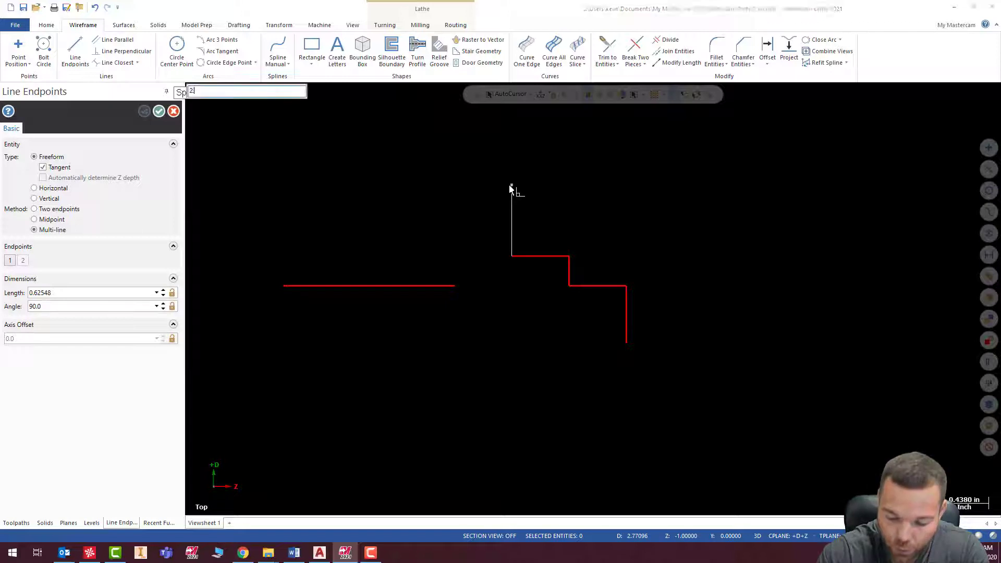
text(.02)
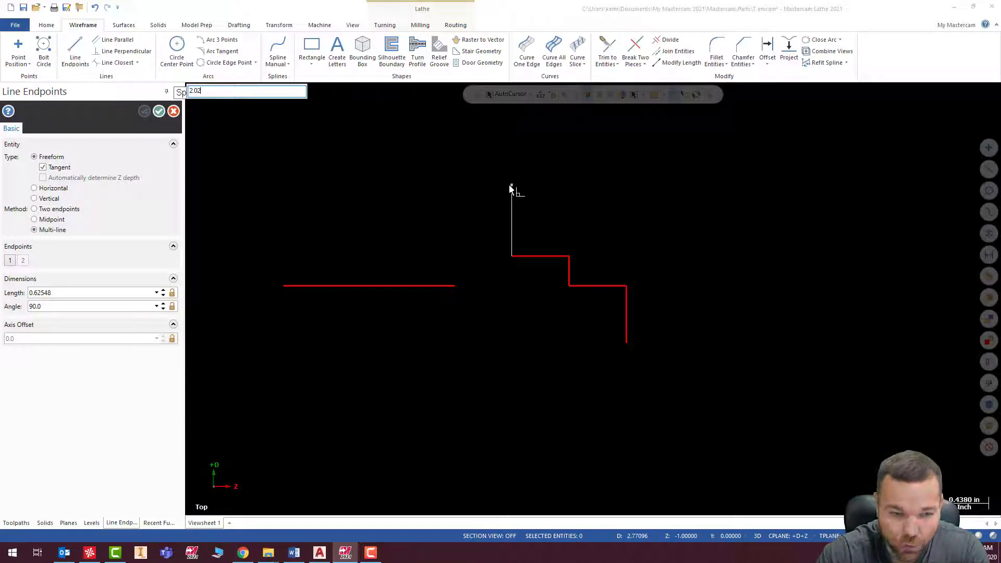
text(,-)
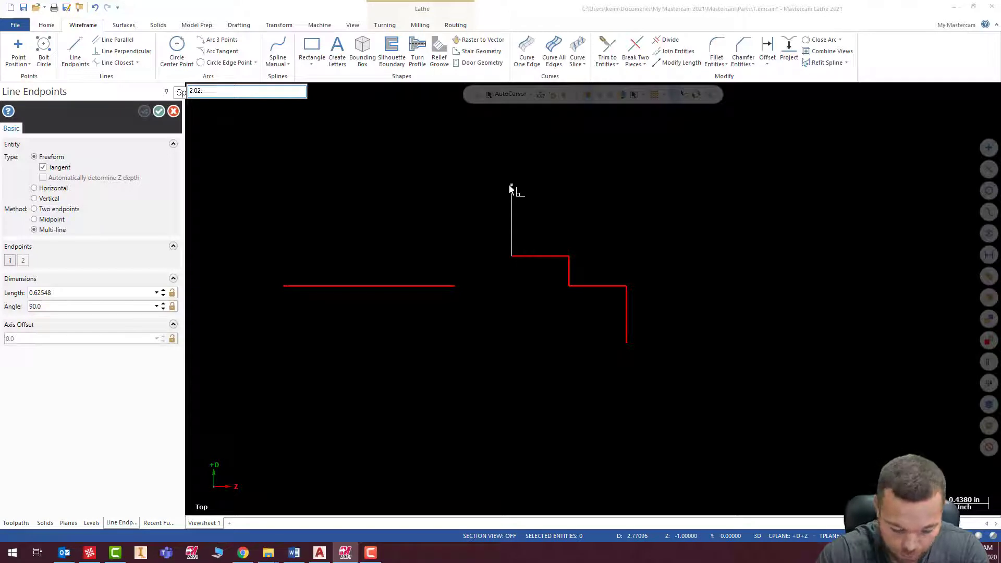
text(1)
key(Return)
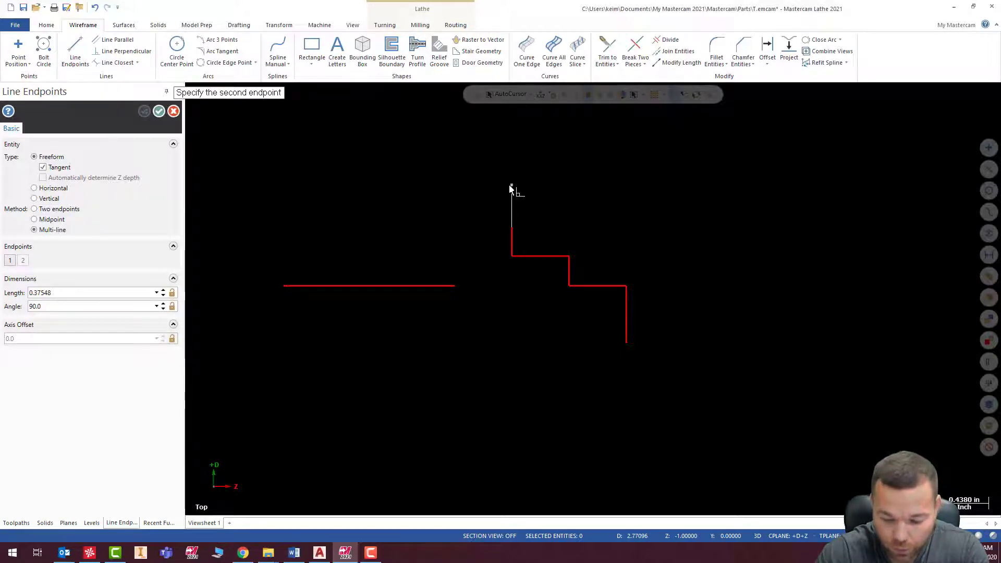
text(2.02,)
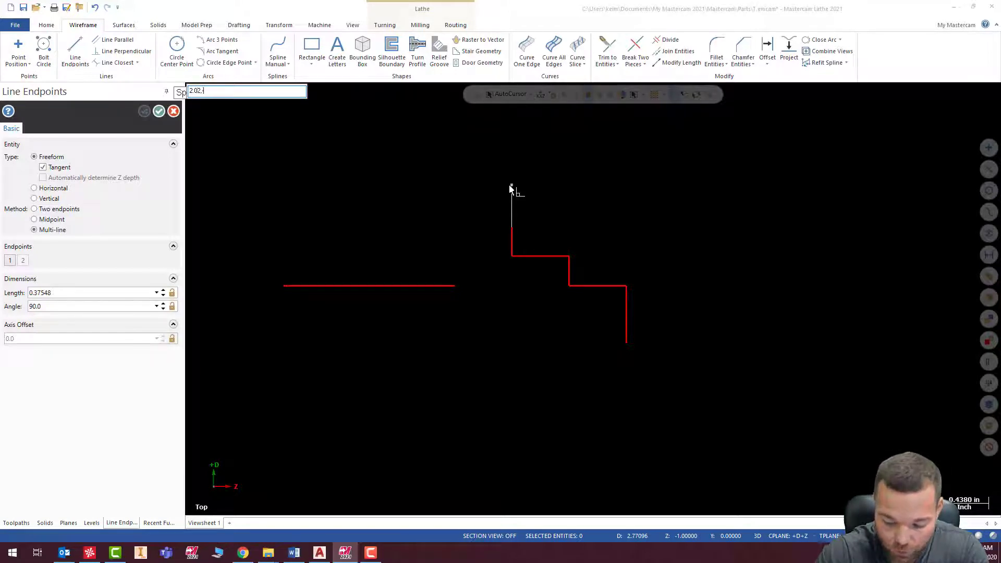
text(-1.5)
key(Return)
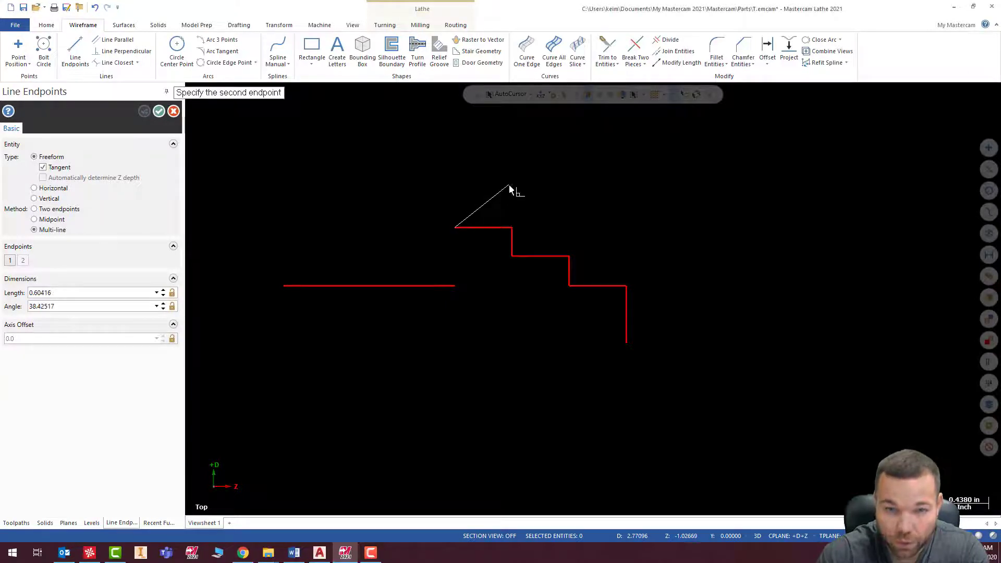
click(457, 286)
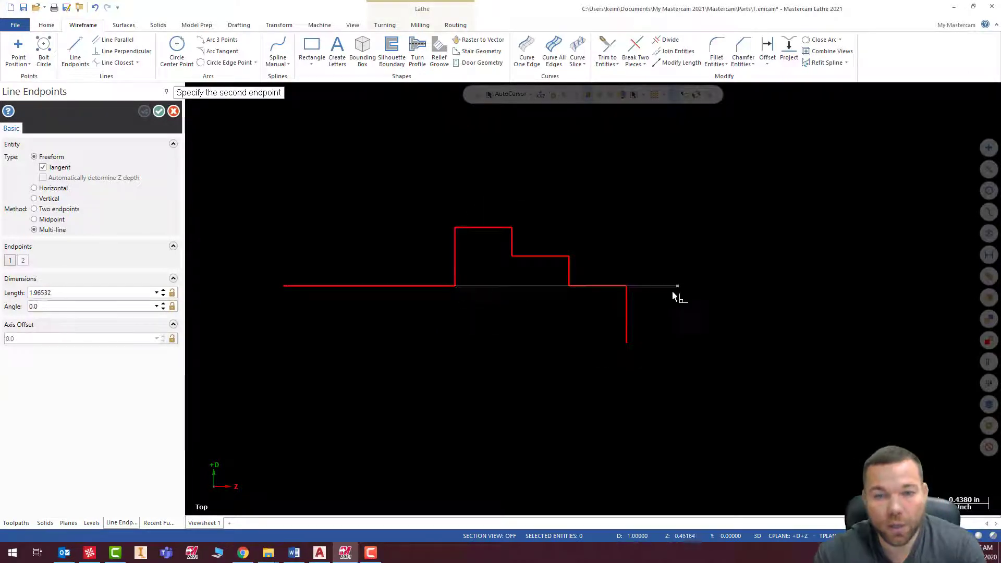
click(159, 111)
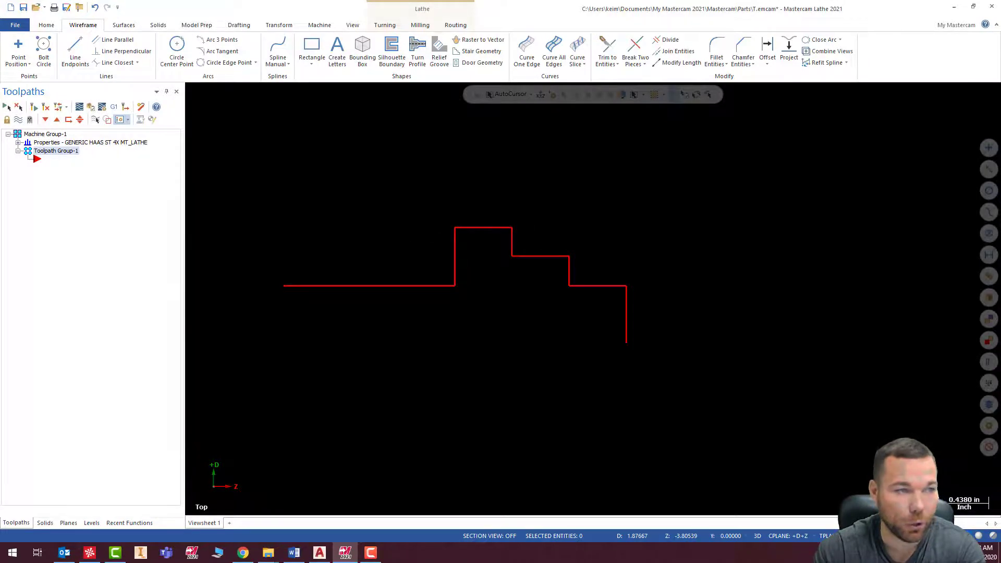
Check the right view in the Chrome PDF drawing, return to Mastercam and name level 1 "turn profile".
key(alt+Tab)
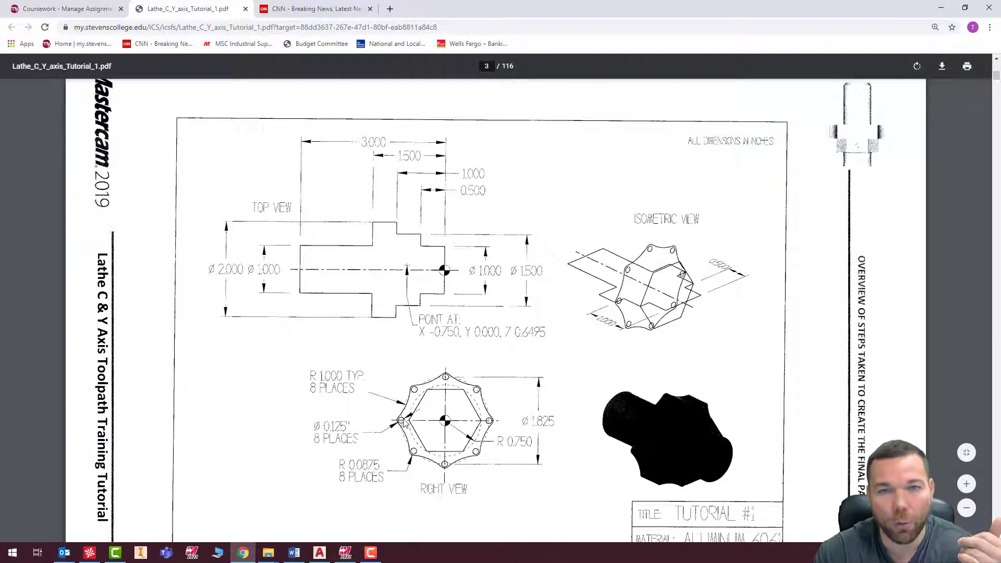
click(940, 7)
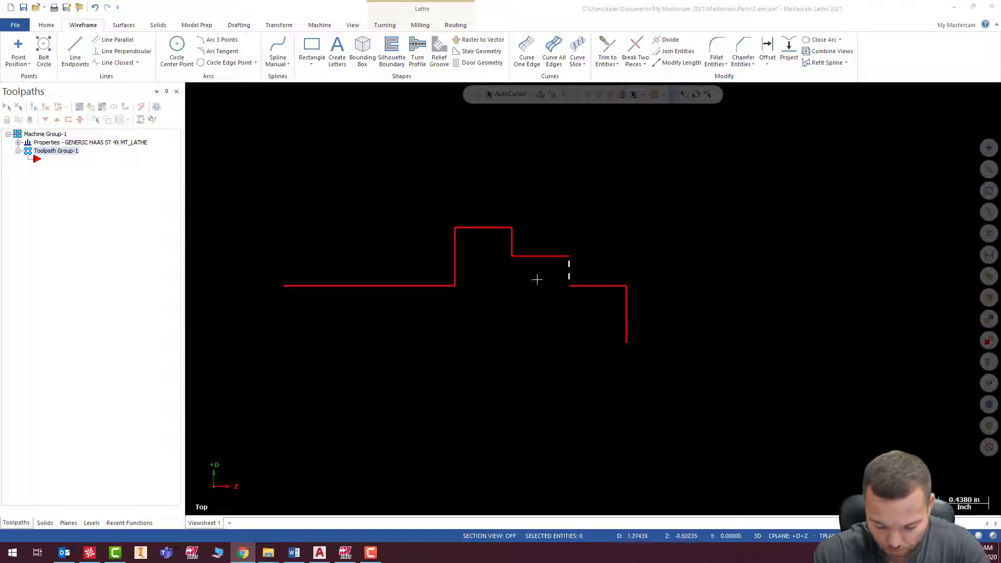
click(92, 523)
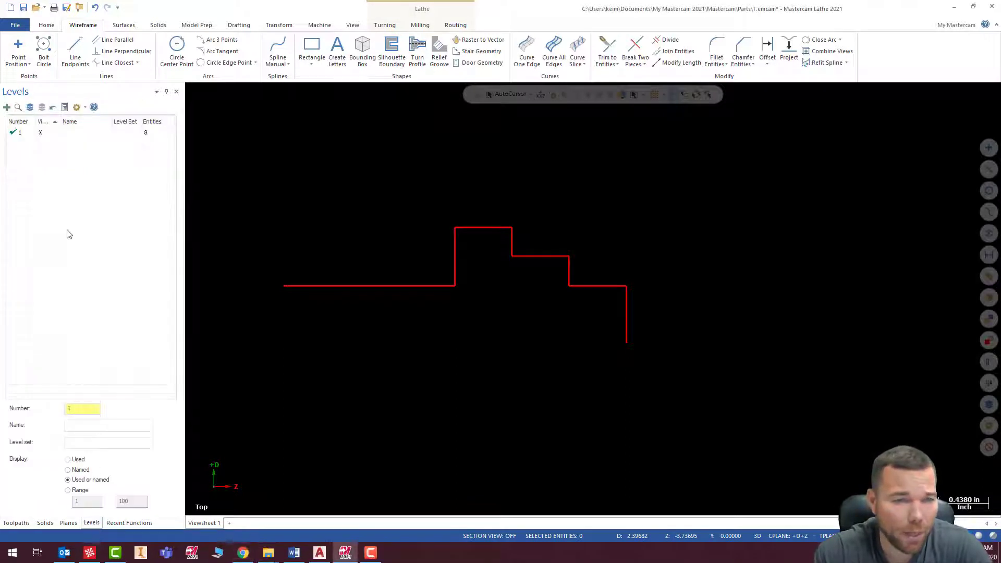
double_click(82, 132)
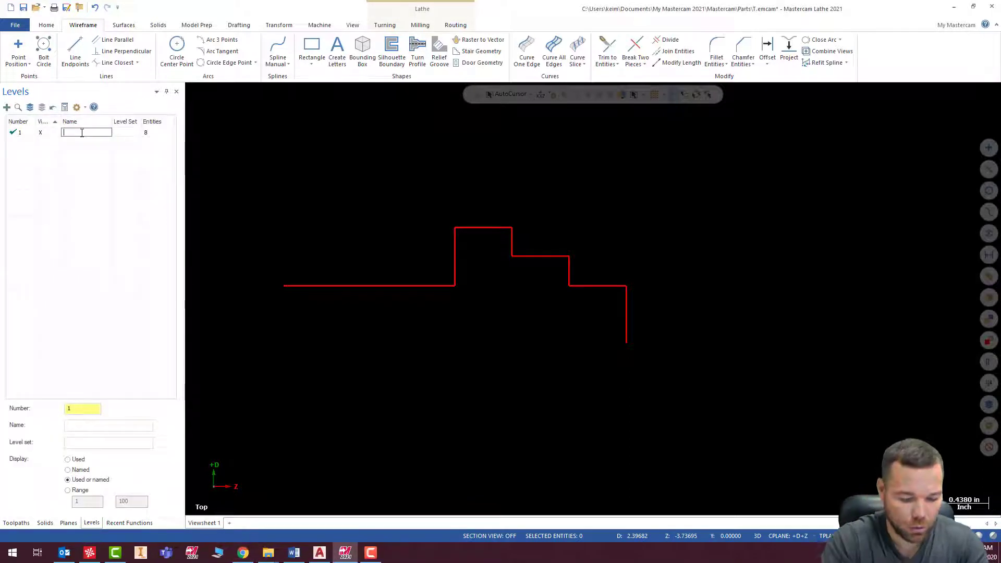
text(turn profile)
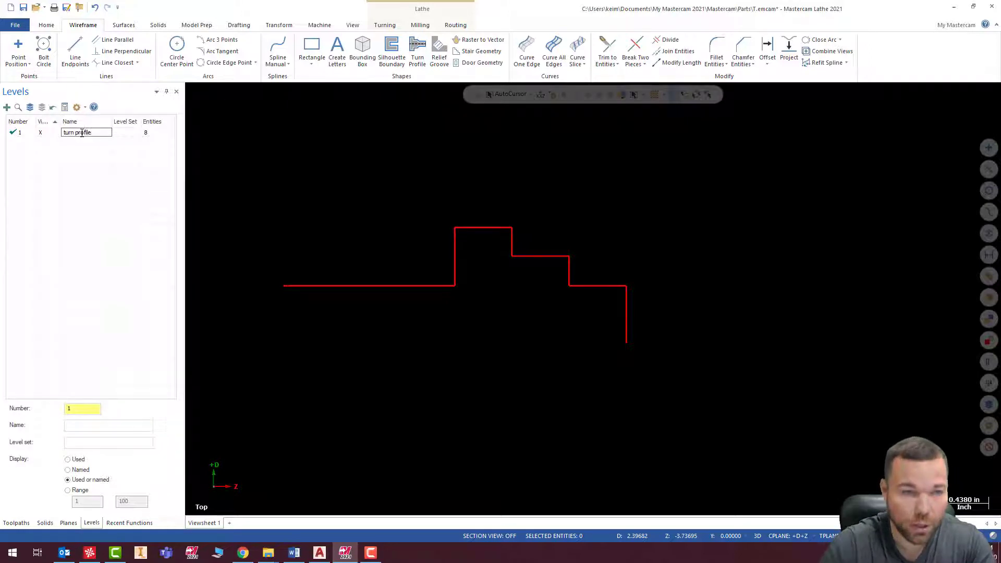
key(Return)
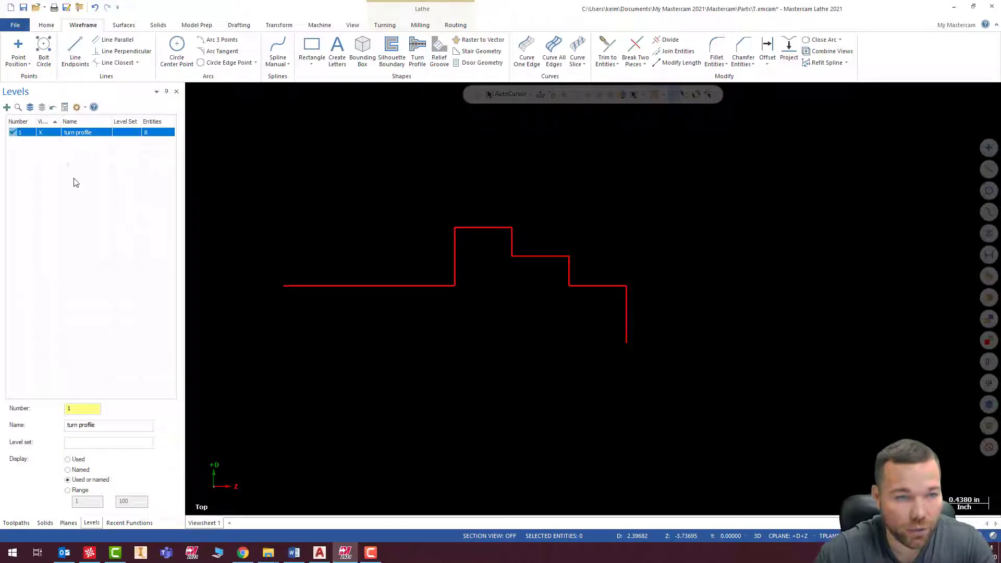
Add level 2 as the active level and name it "face profiles".
click(7, 107)
click(69, 143)
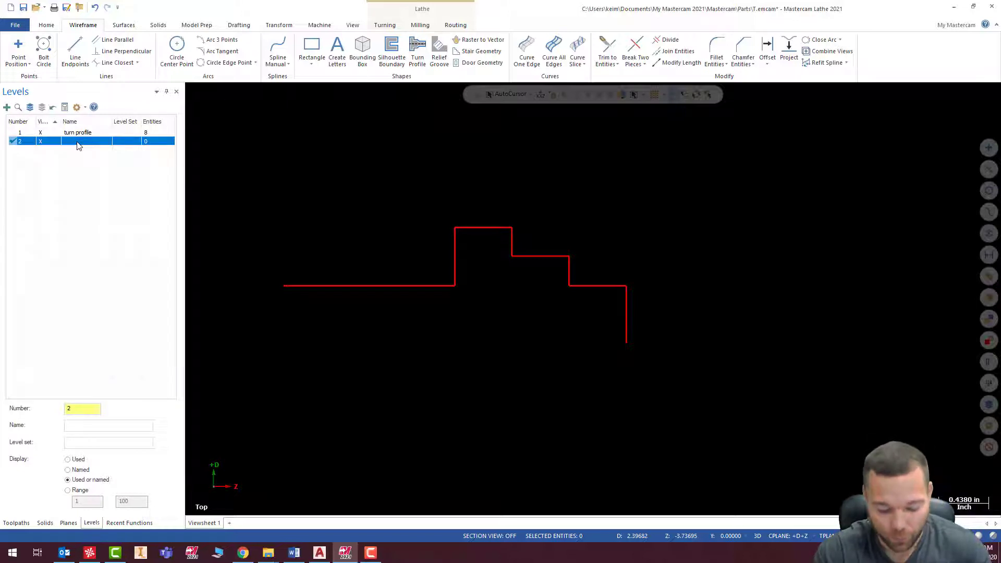
click(77, 142)
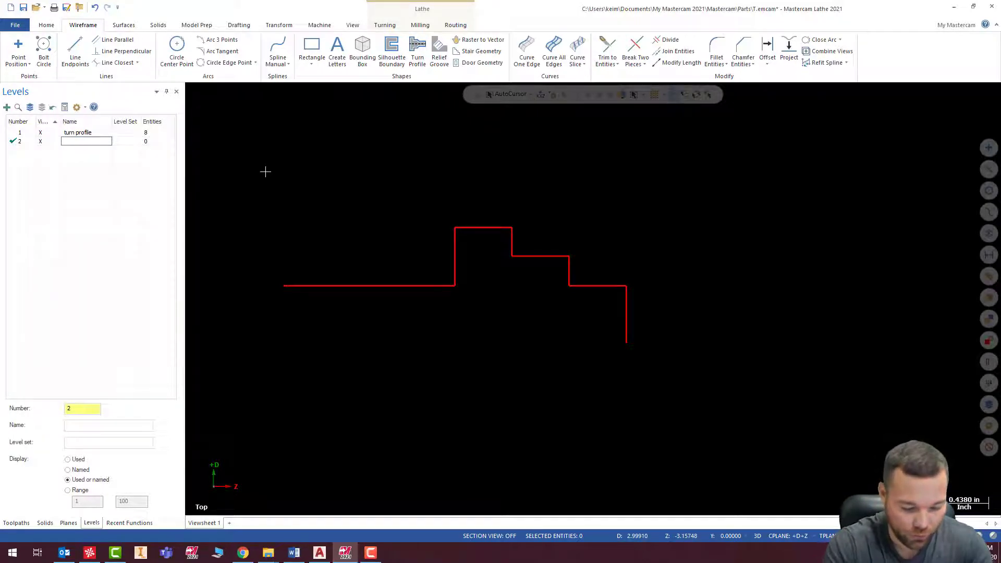
text(face pri)
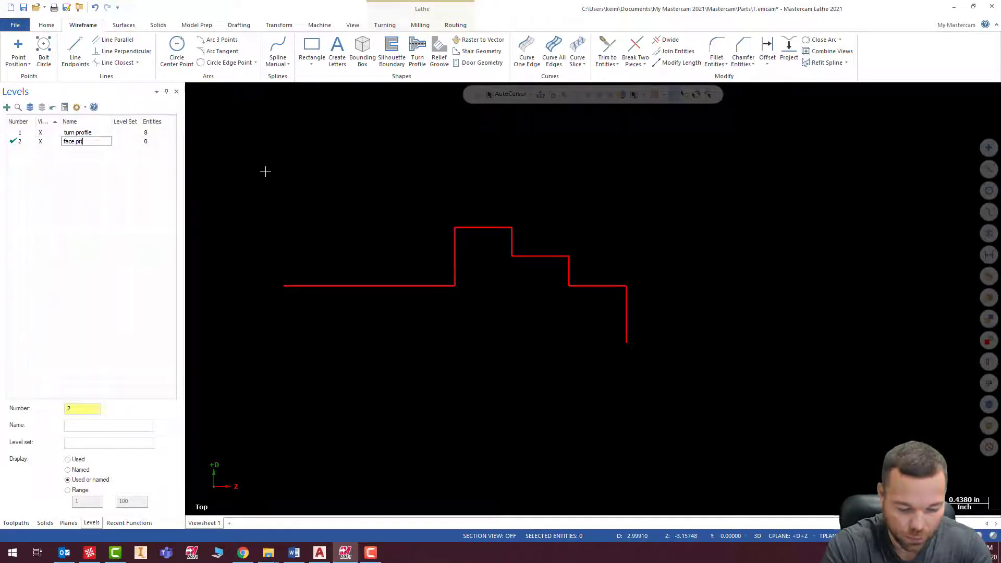
key(BackSpace)
text(ofiles)
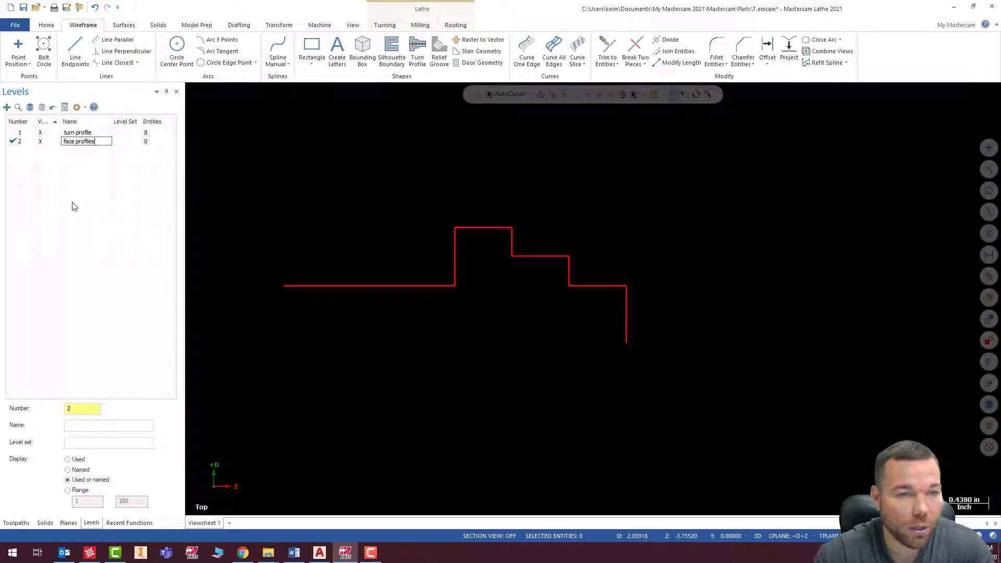
key(Return)
click(26, 149)
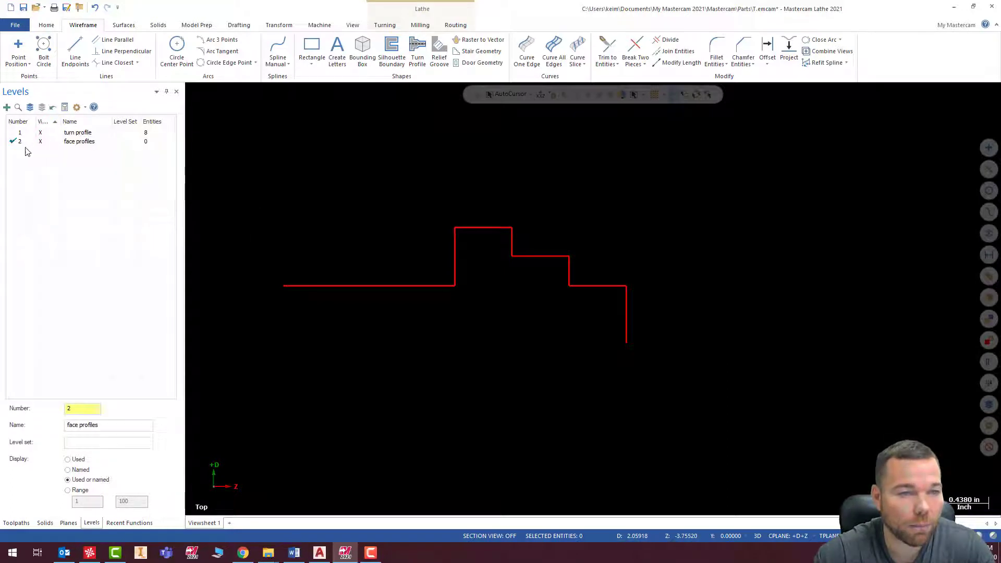
click(58, 143)
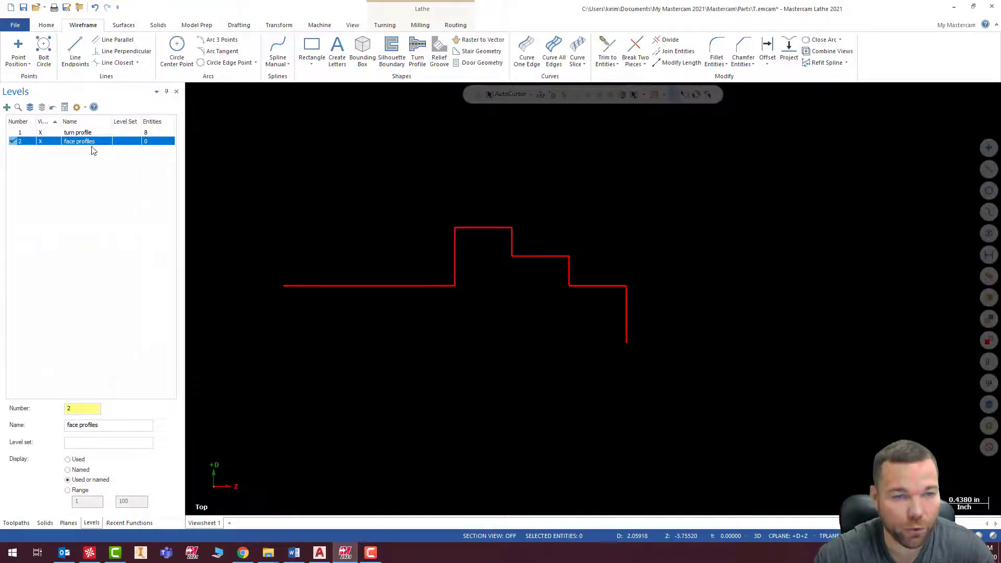
Show the toolpath list and orient the graphics view and construction plane to Right (WCS).
click(64, 521)
click(19, 523)
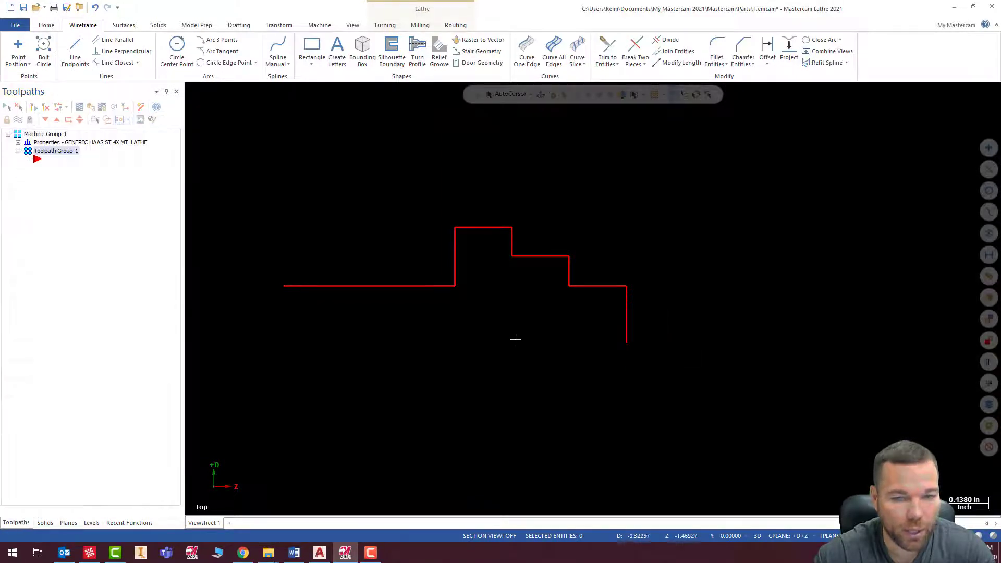
right_click(676, 228)
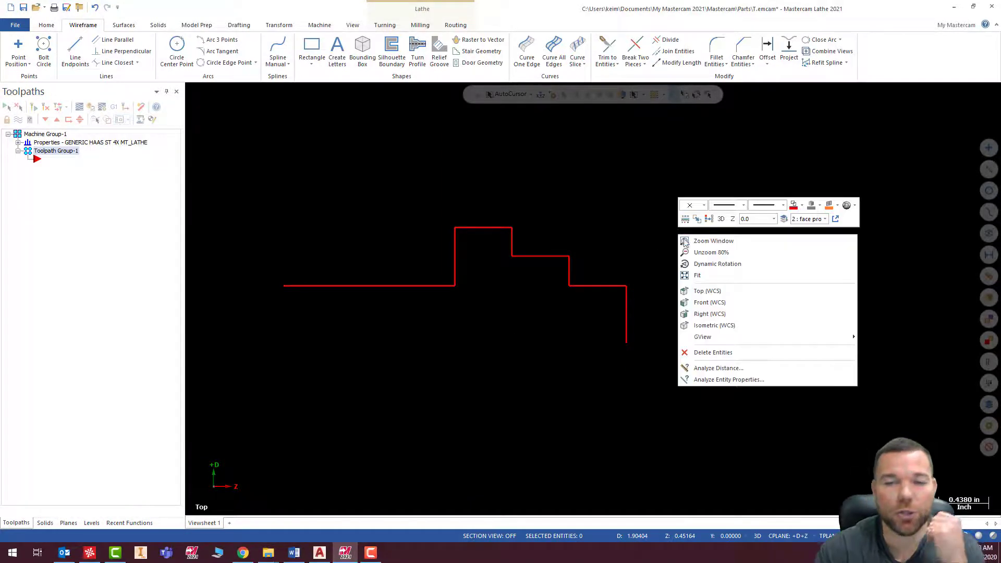
click(726, 314)
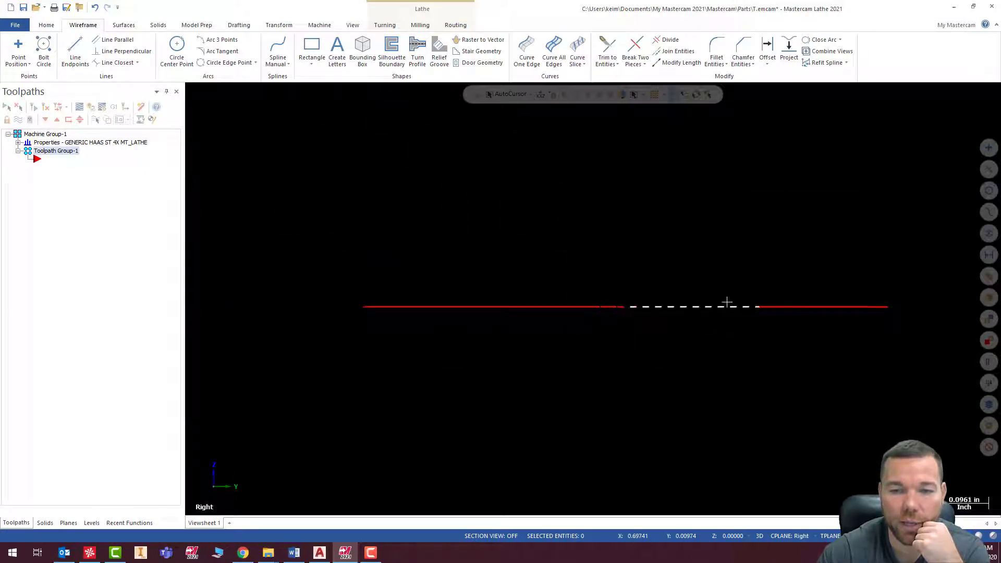
scroll(726, 302, down, 2)
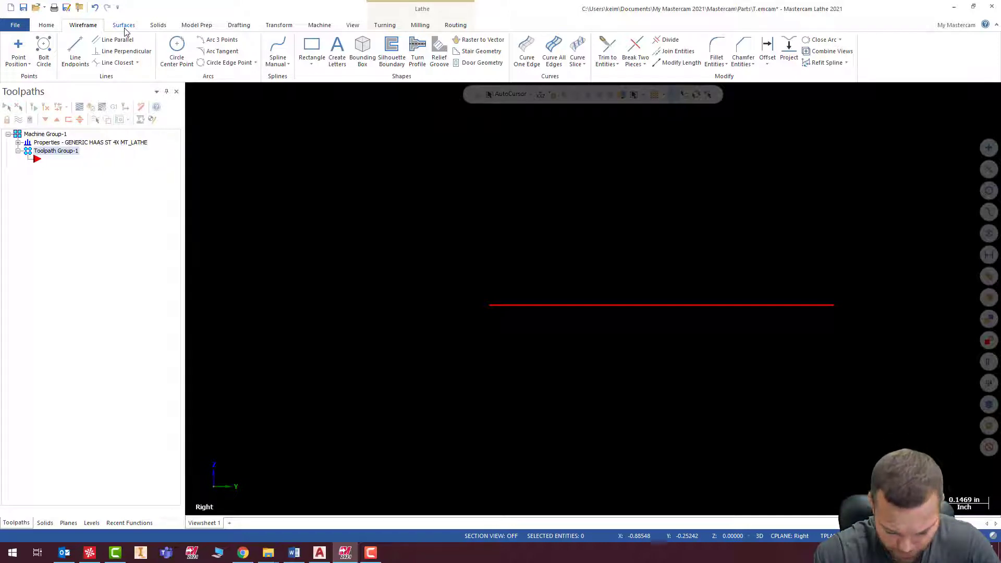
Start a six-sided polygon with a 0.75 radius measured to the corner.
click(313, 62)
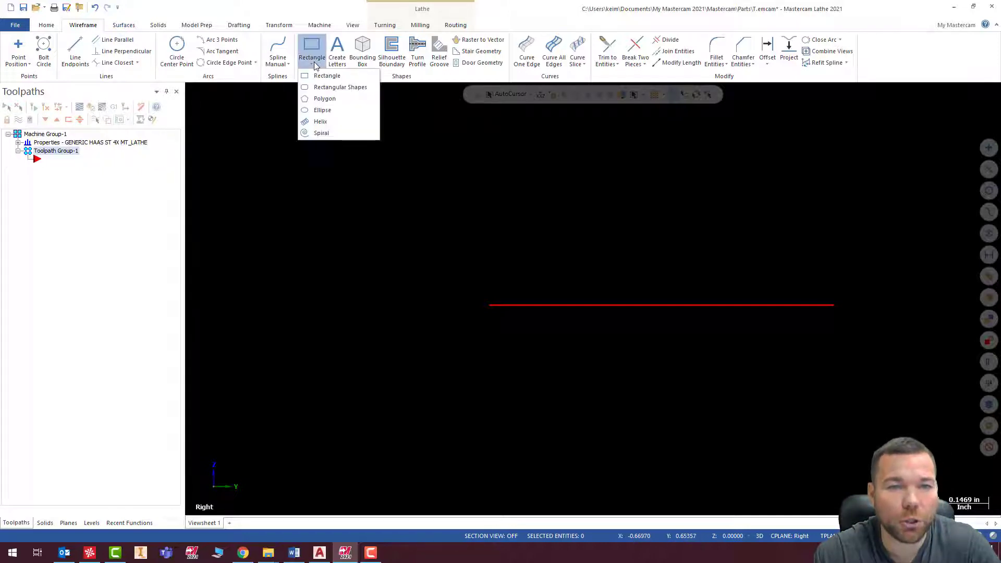
click(324, 99)
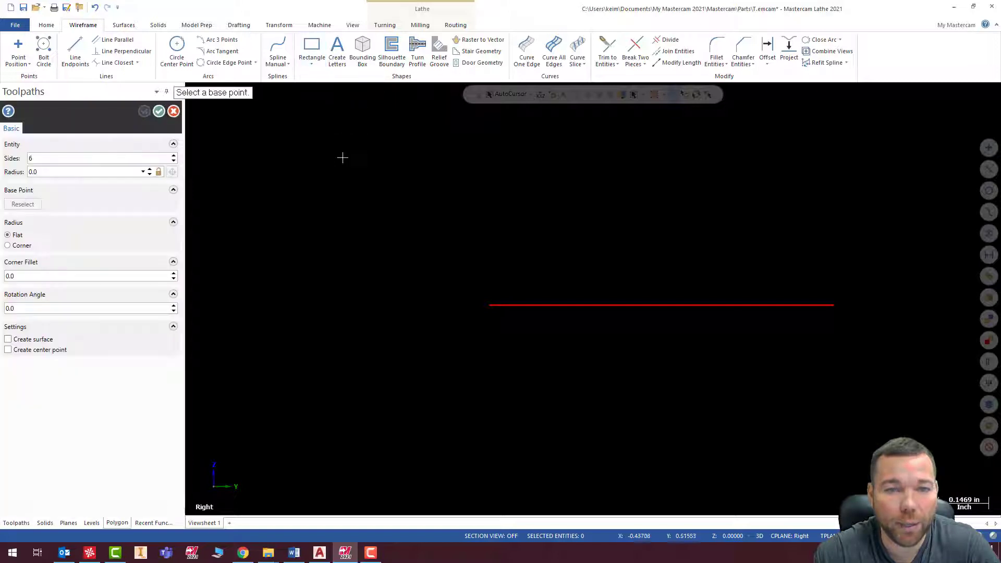
click(56, 173)
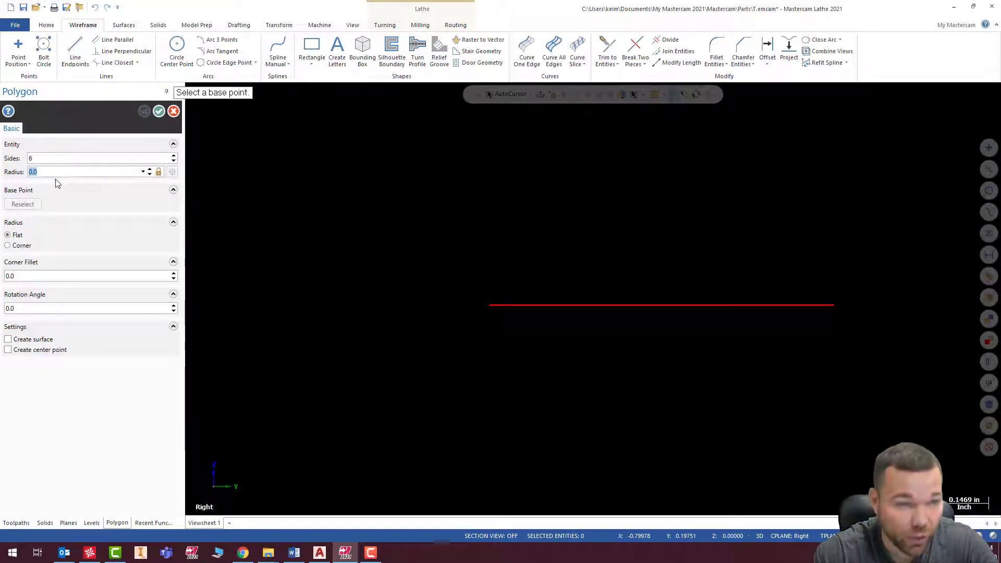
text(.75)
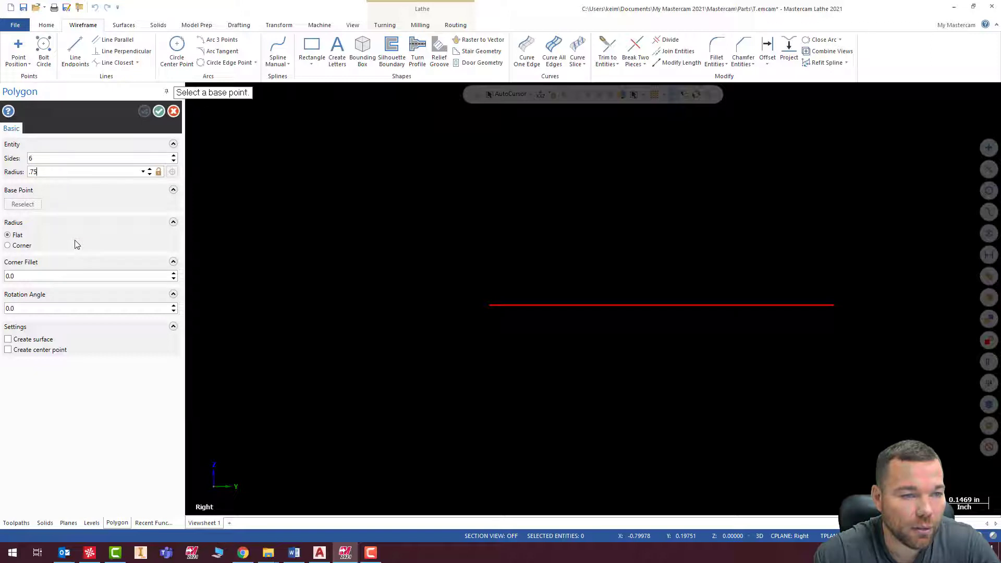
click(16, 247)
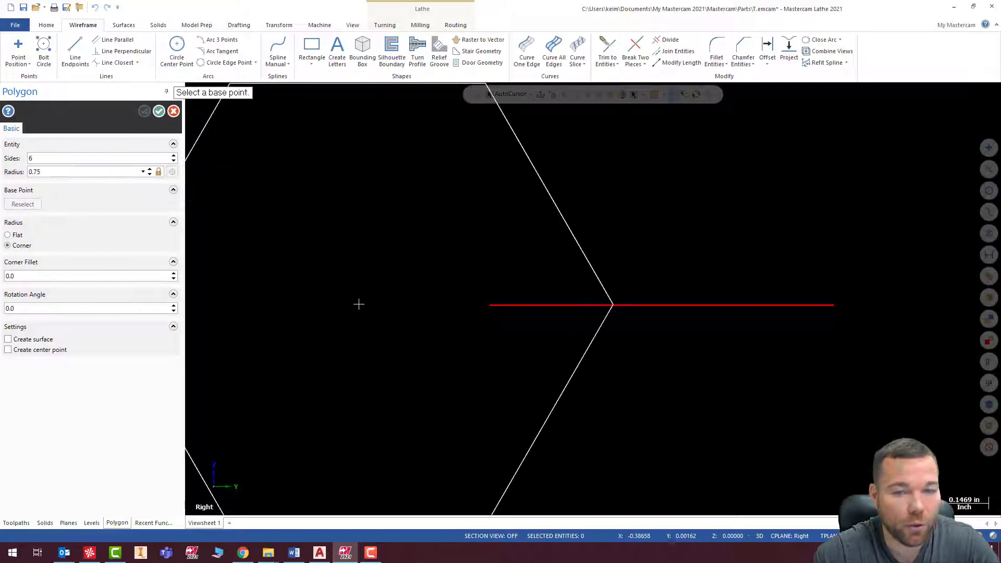
Place the hexagon's base point by coordinates on the part axis at X 0, Y 0, level with the 1.5 diameter's front shoulder.
scroll(499, 297, down, 3)
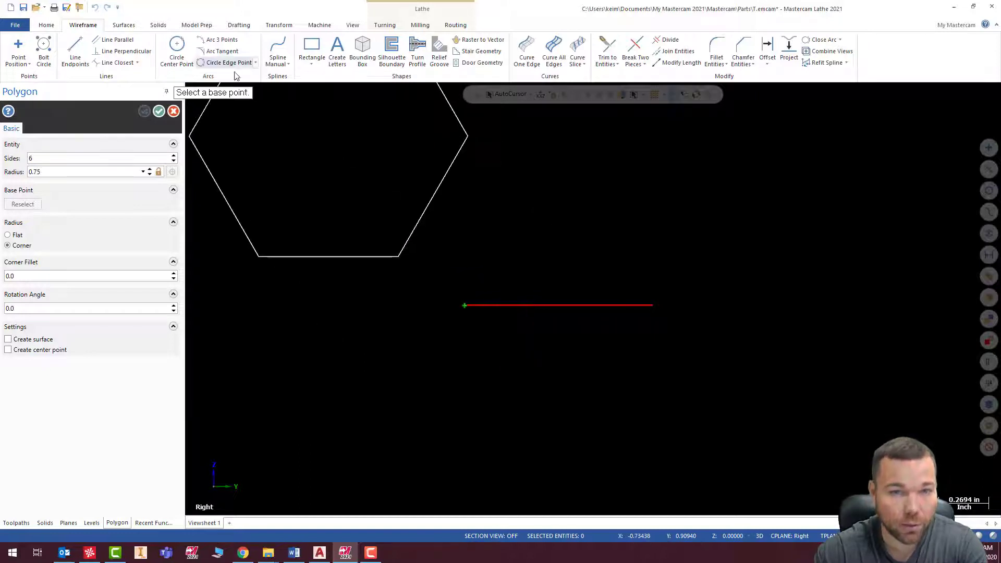
key(space)
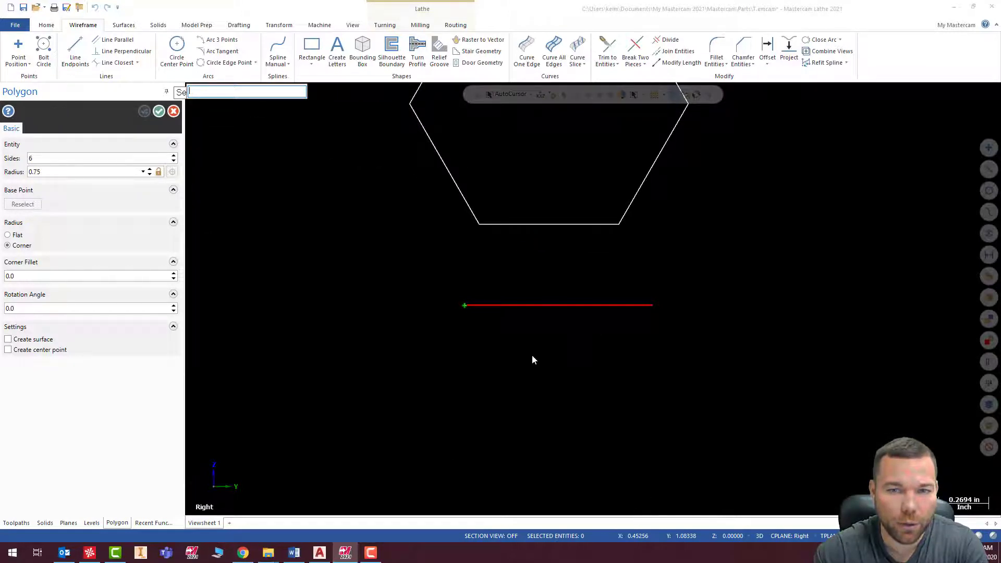
key(Escape)
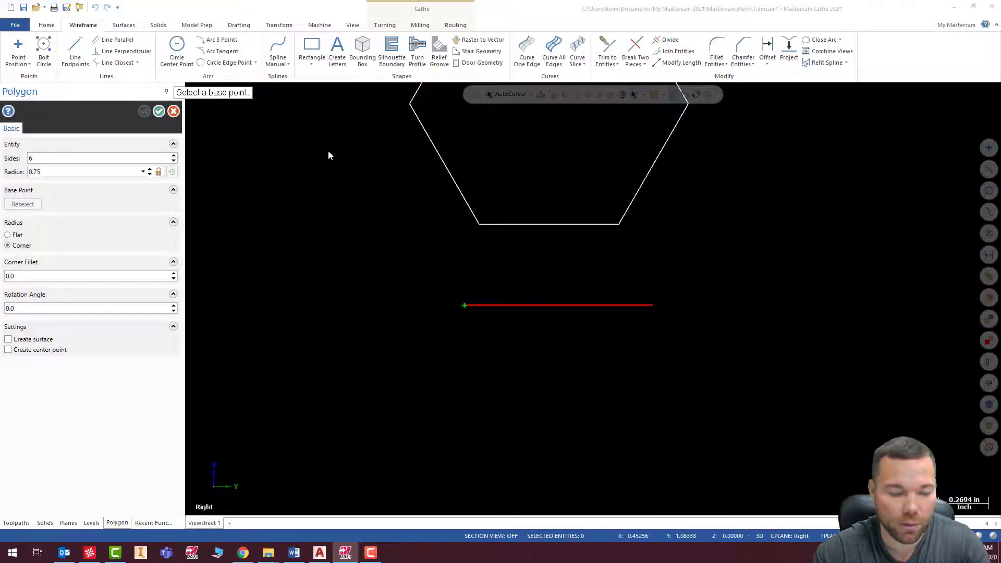
scroll(423, 250, down, 2)
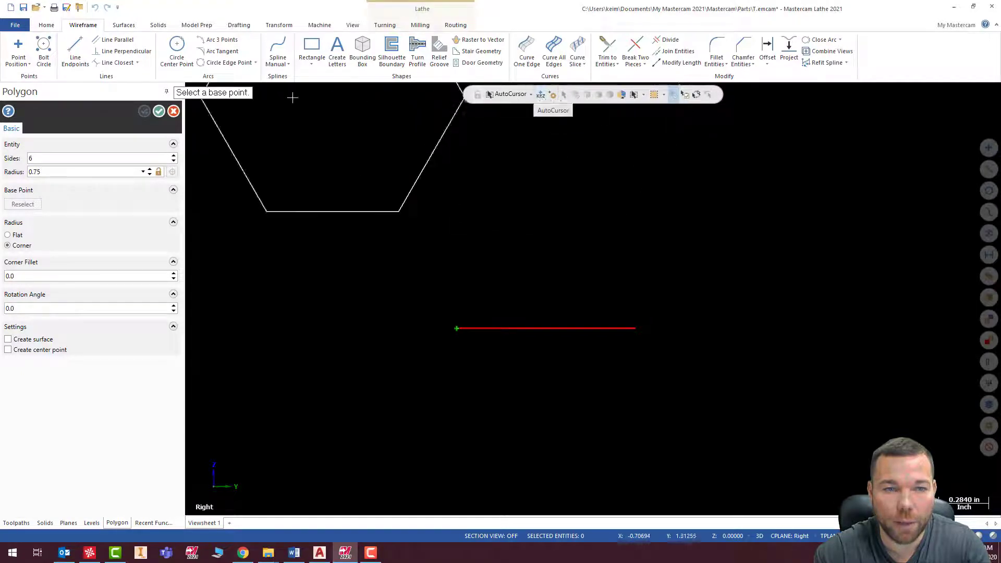
click(541, 95)
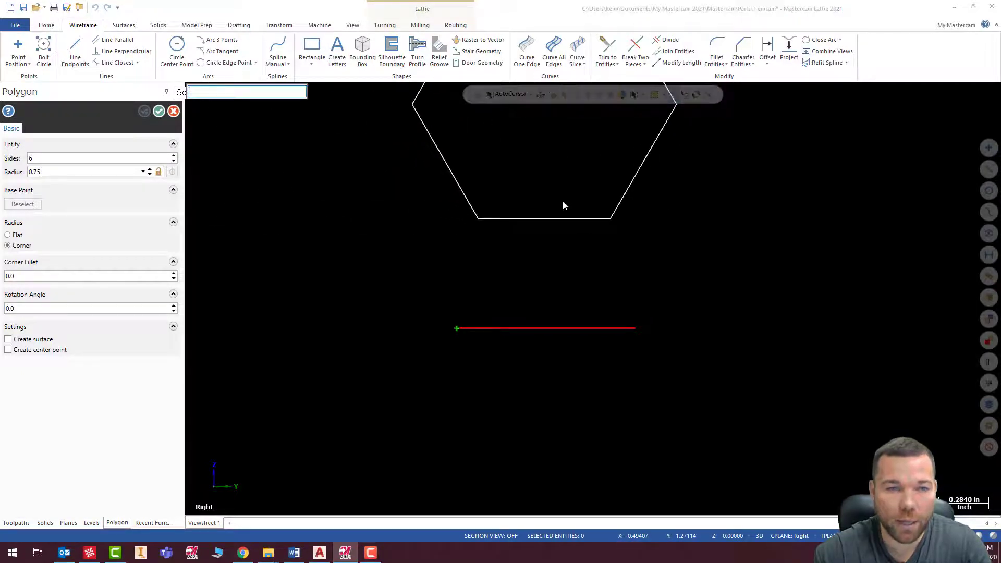
text(0.0)
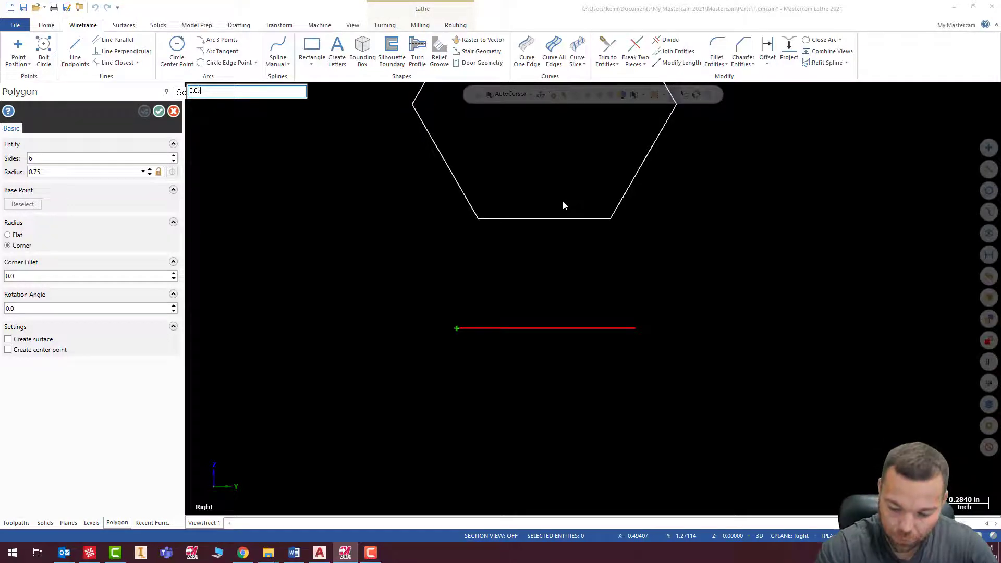
key(Return)
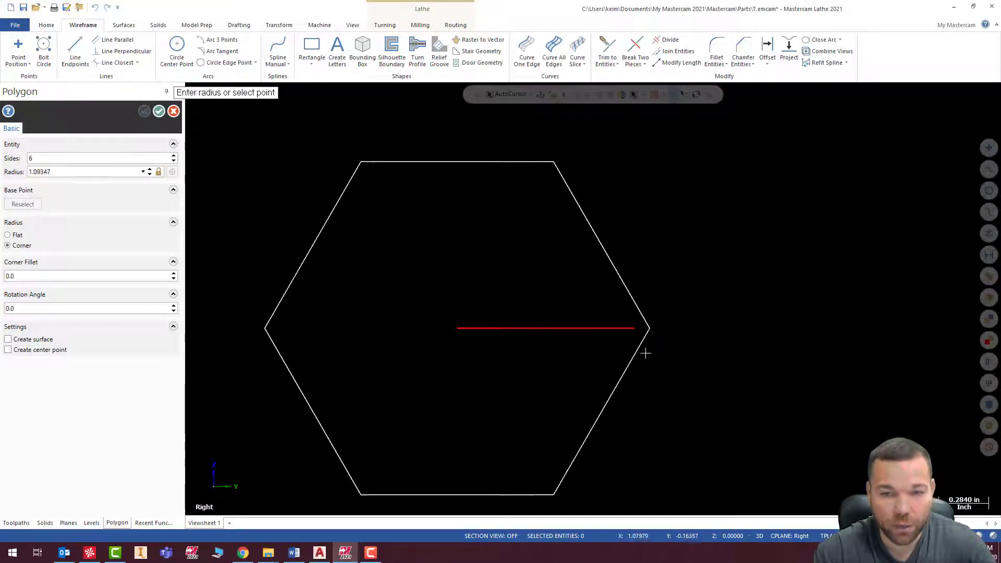
Set the placed hexagon's radius to 0.75.
click(30, 173)
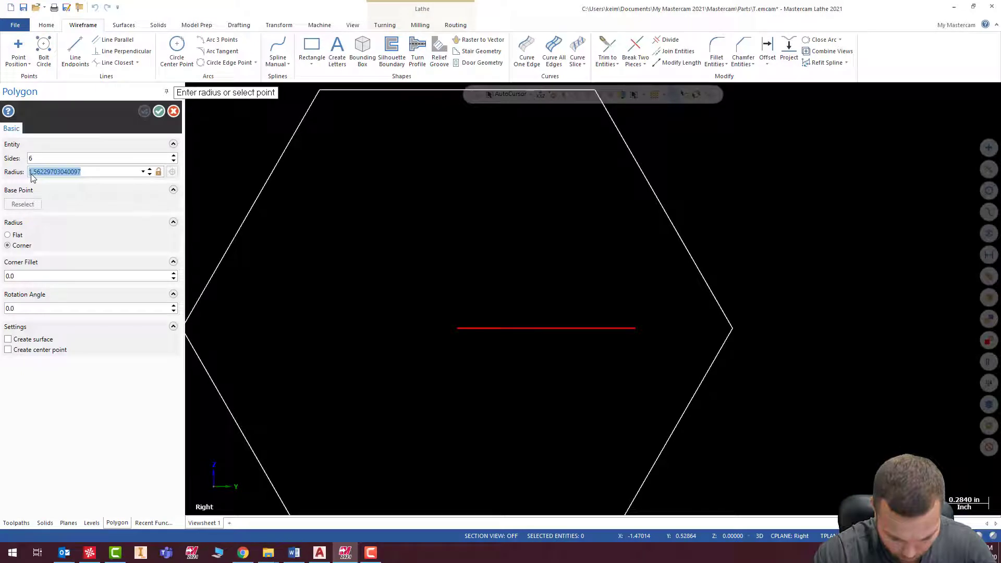
text(0.75)
key(Return)
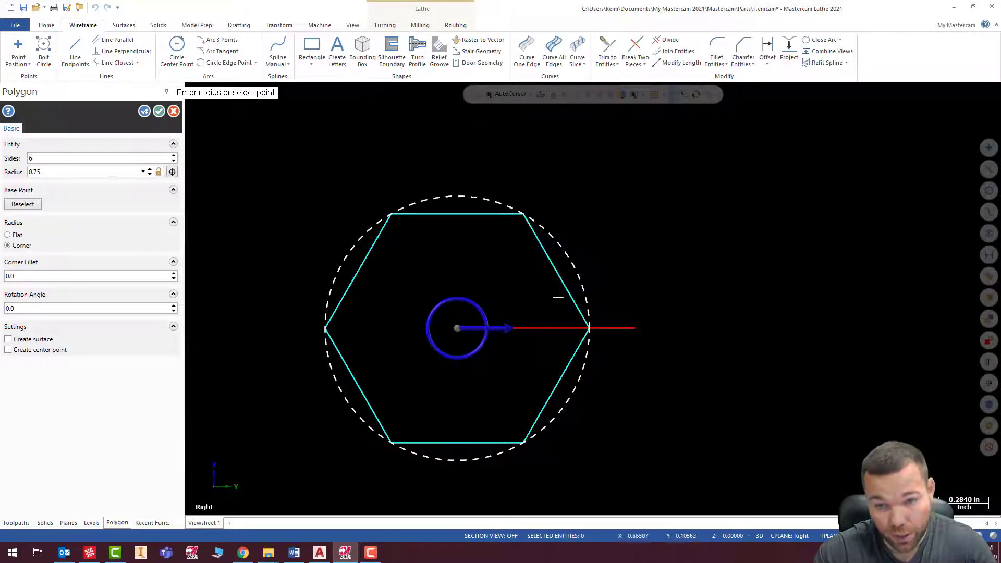
Try a rotation angle of 60 degrees on the hexagon.
middle_drag(664, 228, 650, 314)
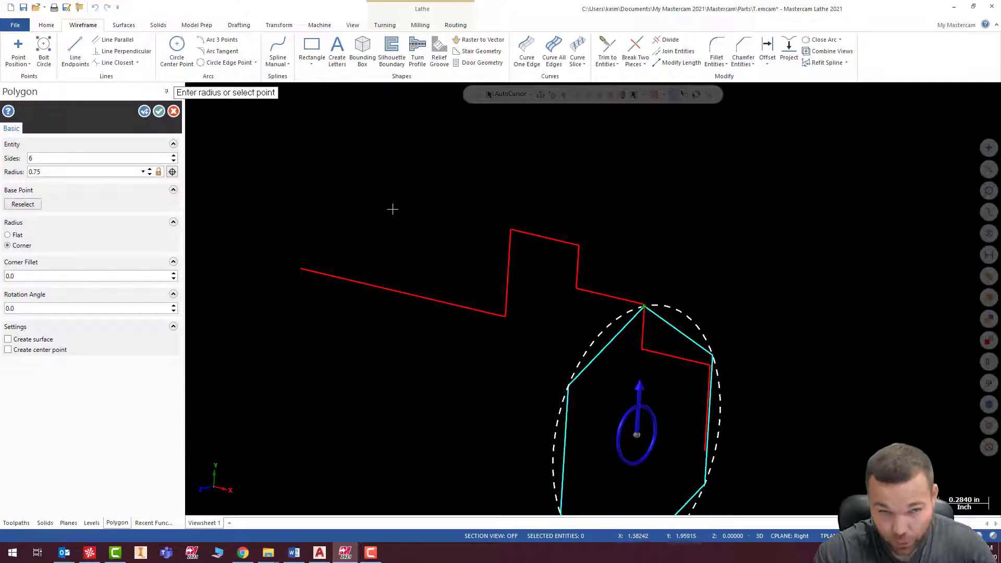
click(42, 309)
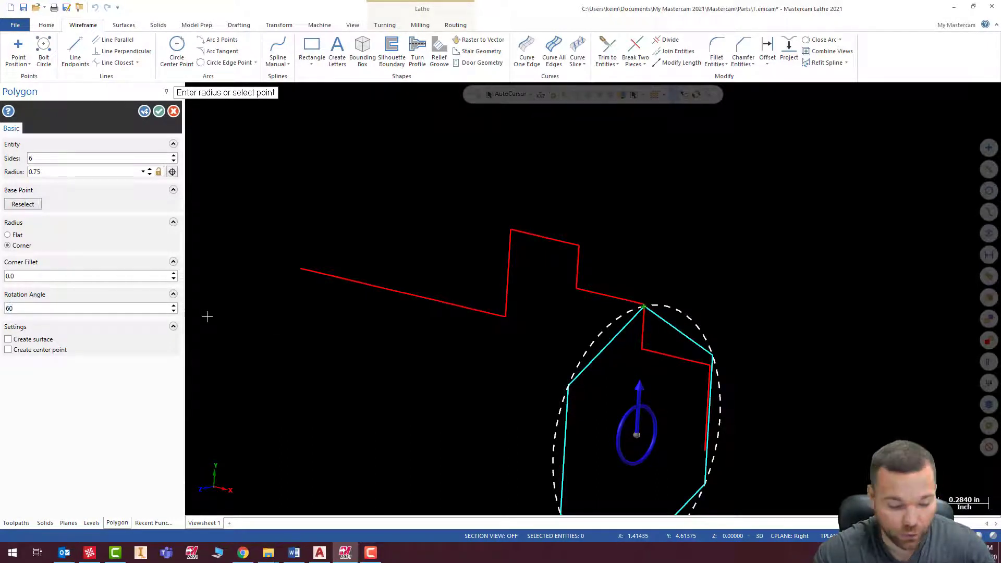
middle_drag(773, 250, 626, 238)
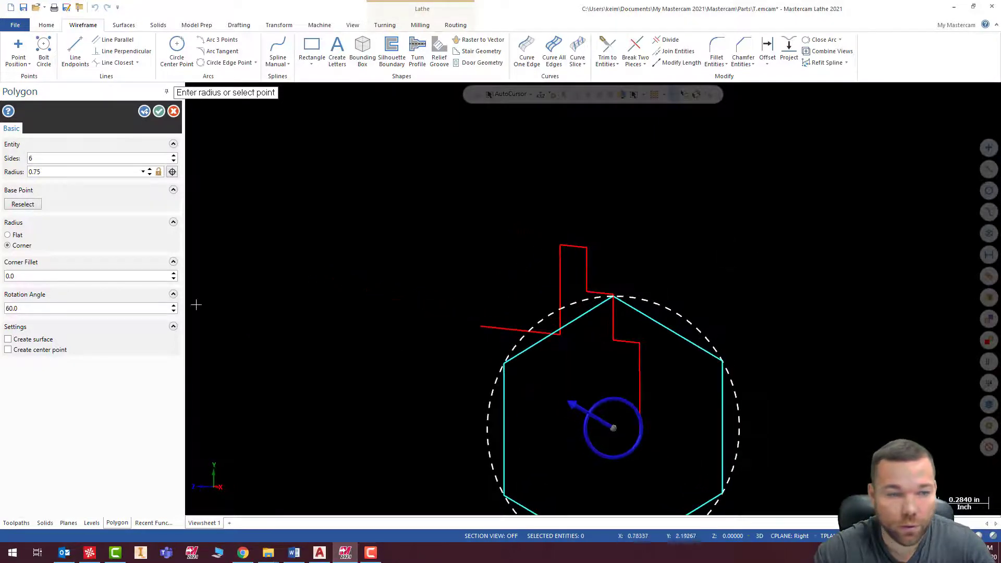
Set the hexagon's rotation angle to 30 degrees and create it.
click(34, 308)
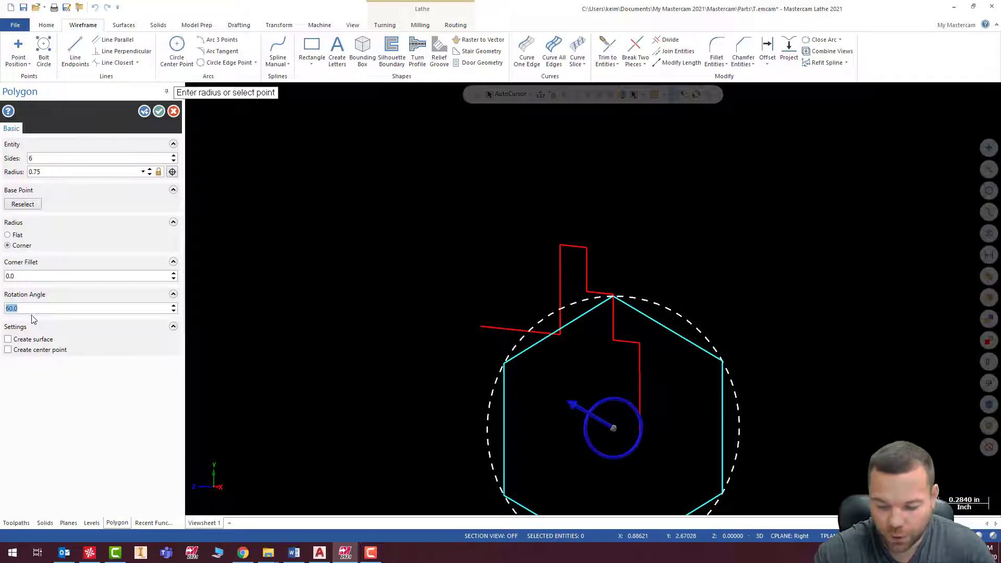
key(Tab)
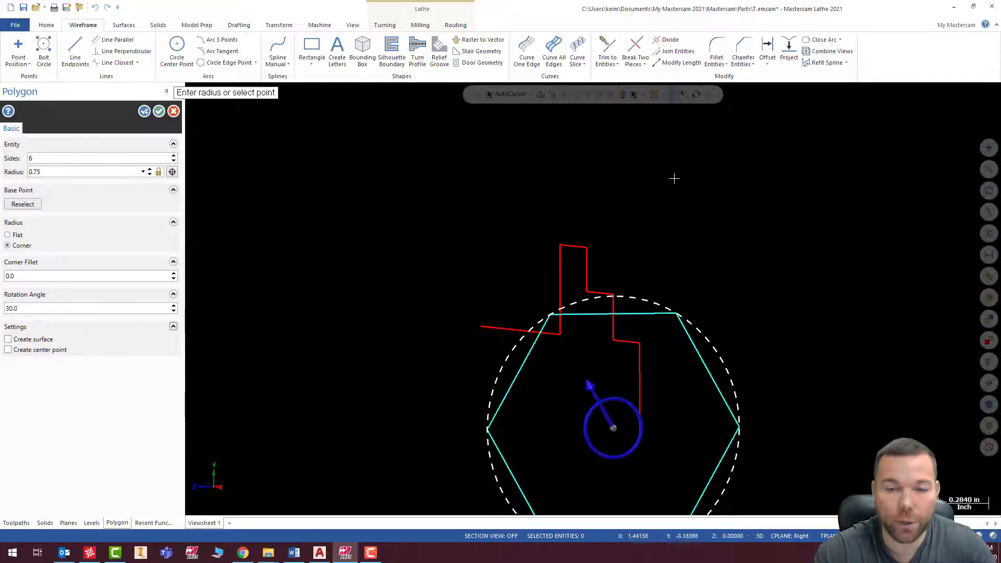
middle_drag(673, 177, 708, 230)
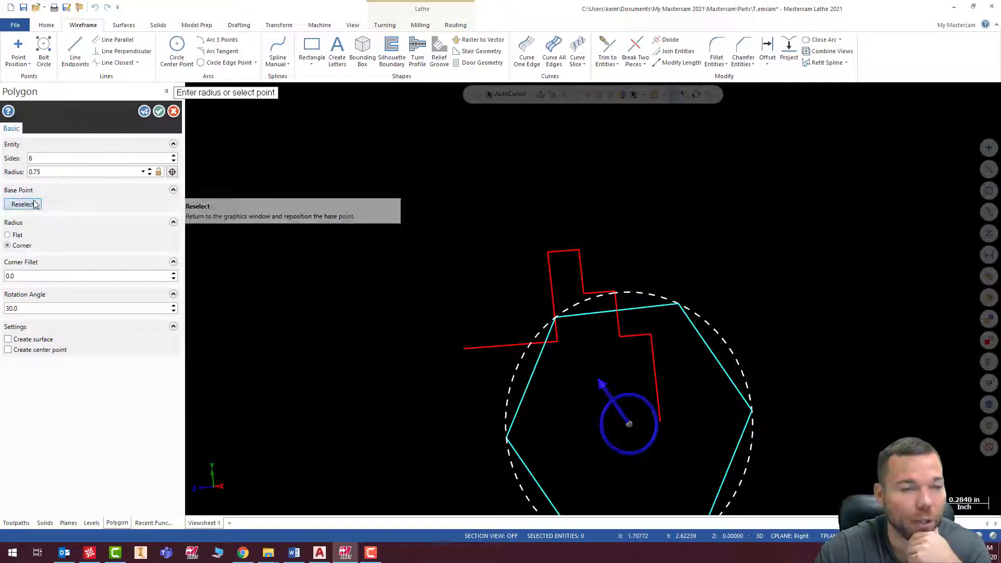
click(145, 112)
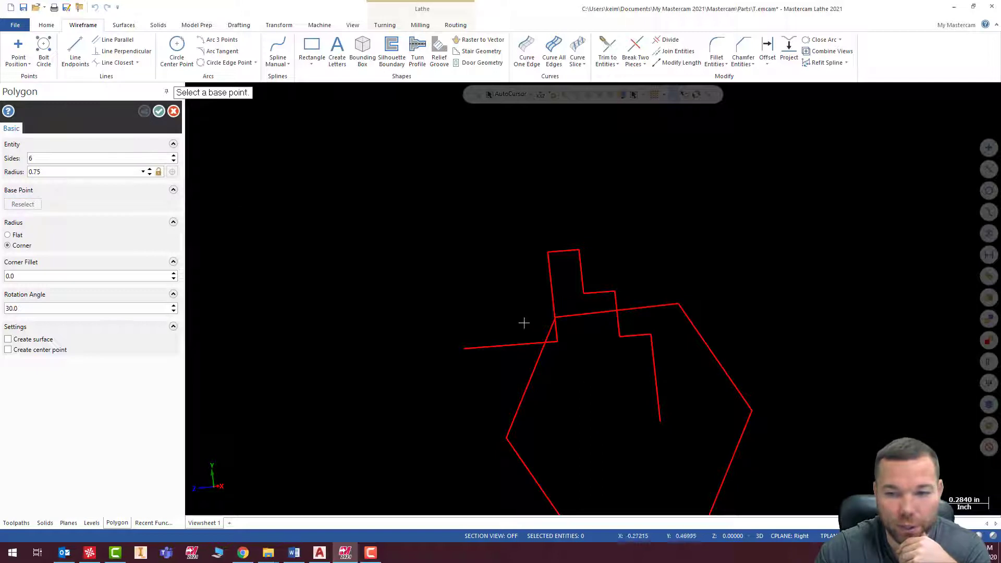
Examine the hexagon's placement against the turn profile from several angles and return to the Right (WCS) view.
middle_drag(523, 322, 594, 294)
scroll(591, 283, up, 3)
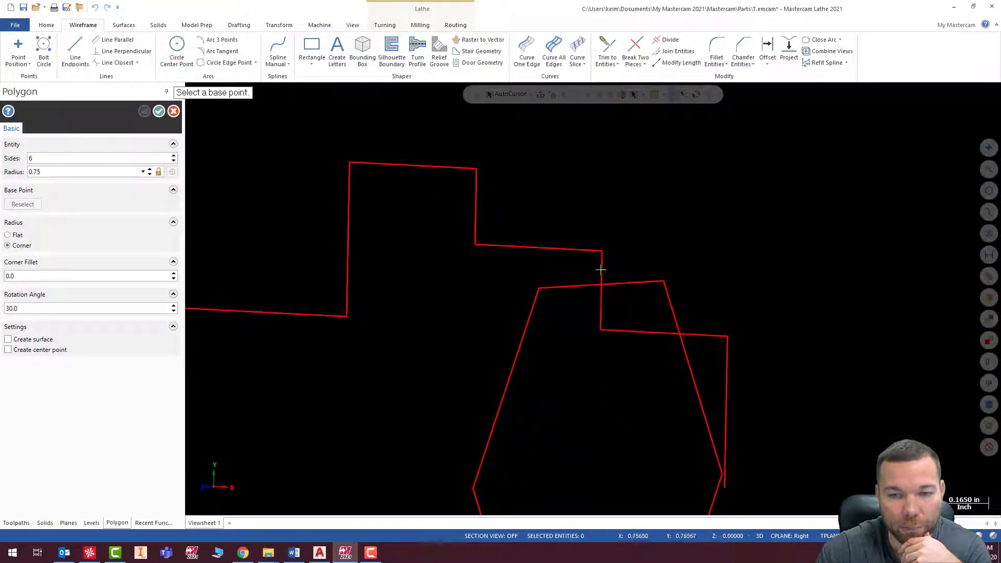
mouse_move(608, 255)
middle_down()
mouse_move(622, 264)
mouse_move(587, 264)
mouse_move(670, 282)
middle_up()
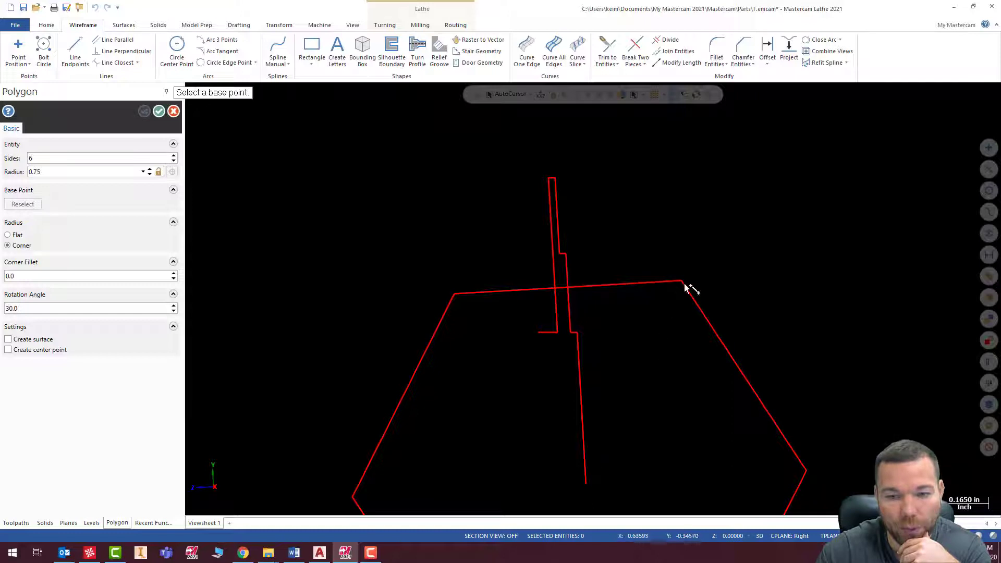
middle_drag(543, 350, 619, 250)
scroll(483, 308, down, 5)
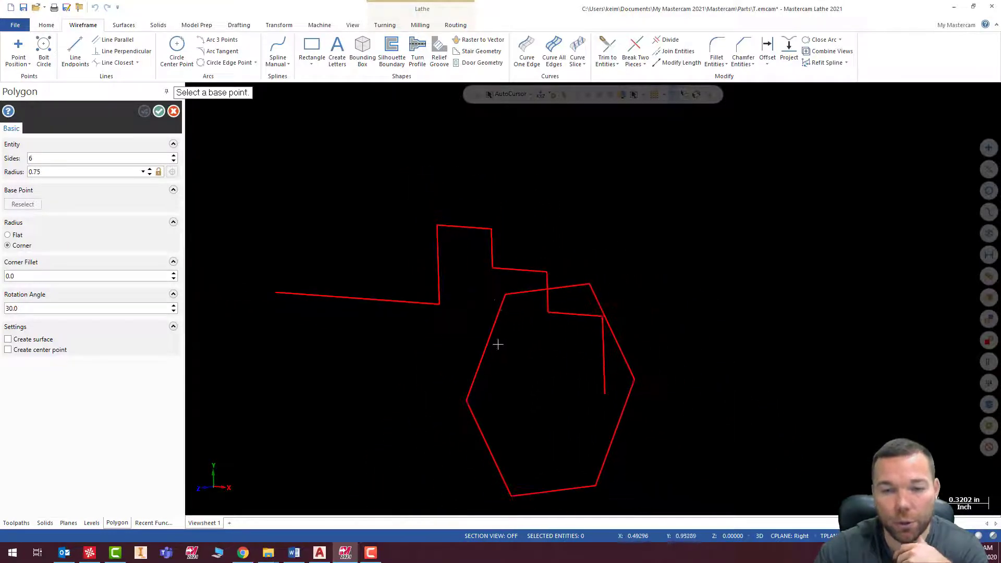
middle_drag(592, 261, 588, 245)
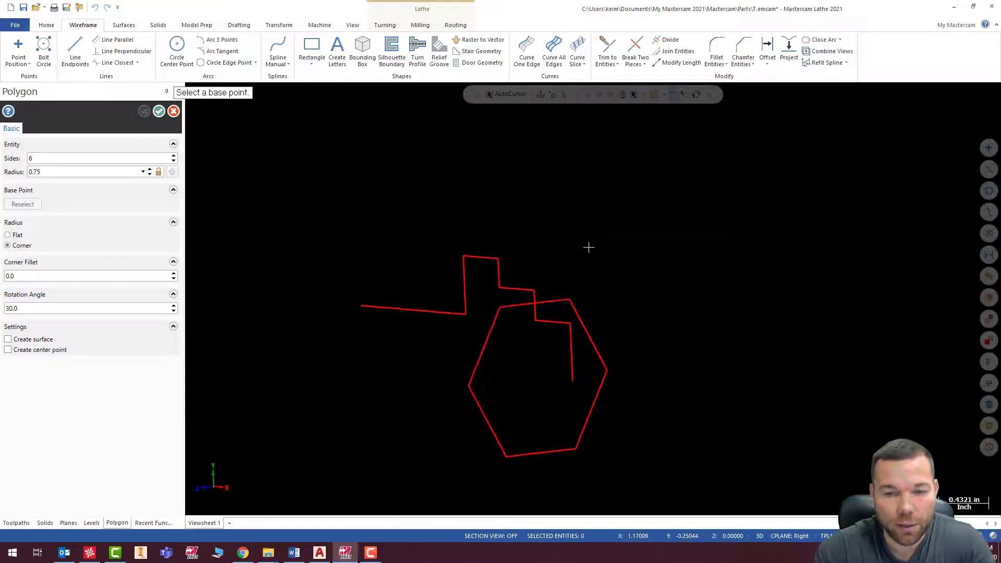
right_click(588, 244)
click(620, 323)
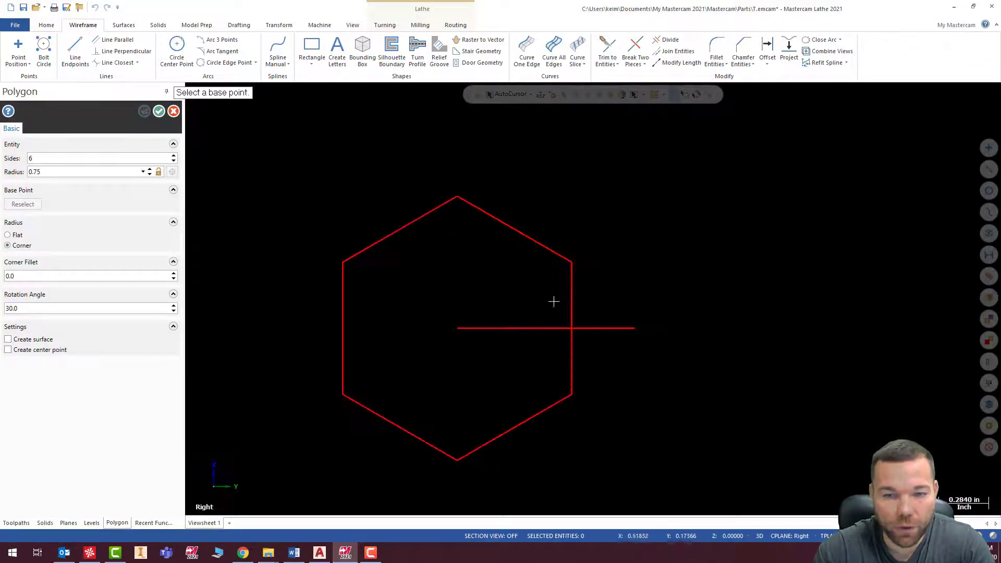
scroll(441, 186, up, 1)
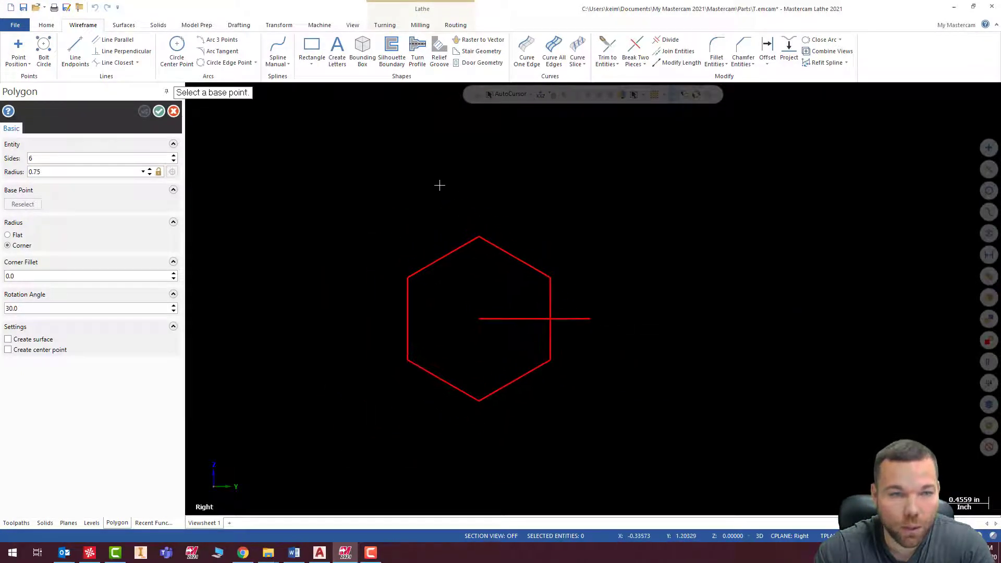
Start a Circle Center Point, check the right view's circle dimensions in the Chrome PDF drawing and return to Mastercam.
click(177, 45)
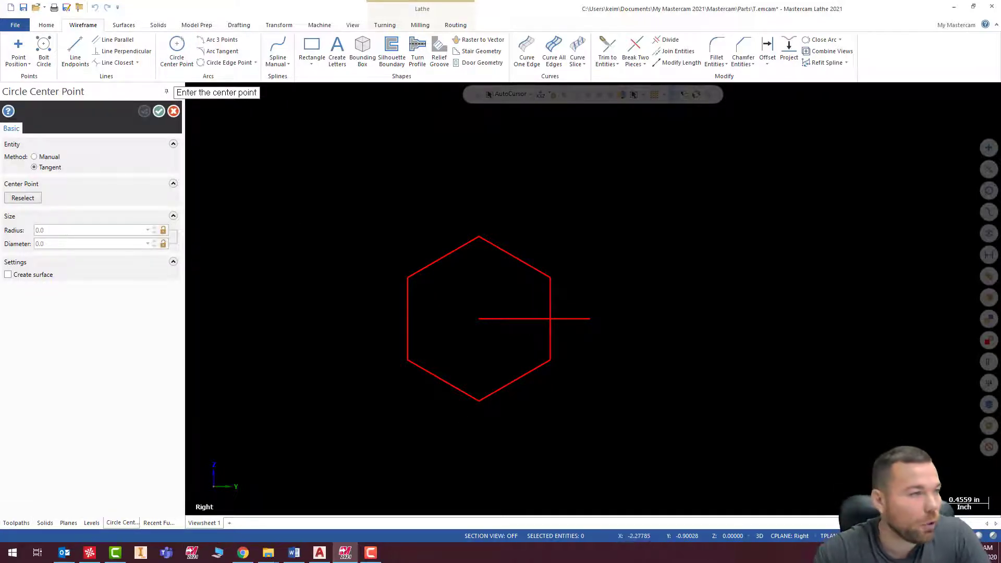
click(243, 552)
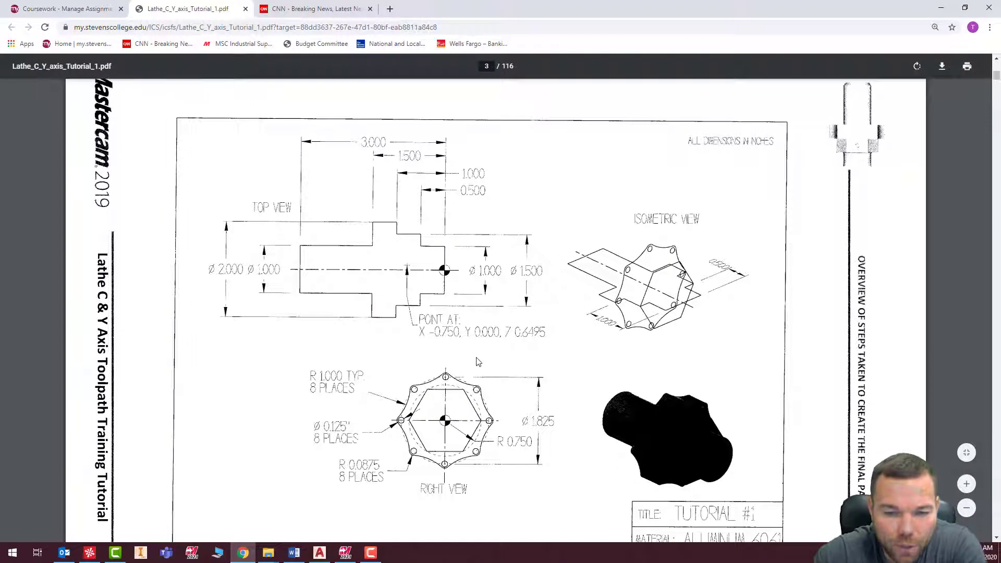
scroll(478, 361, down, 2)
scroll(443, 385, up, 1)
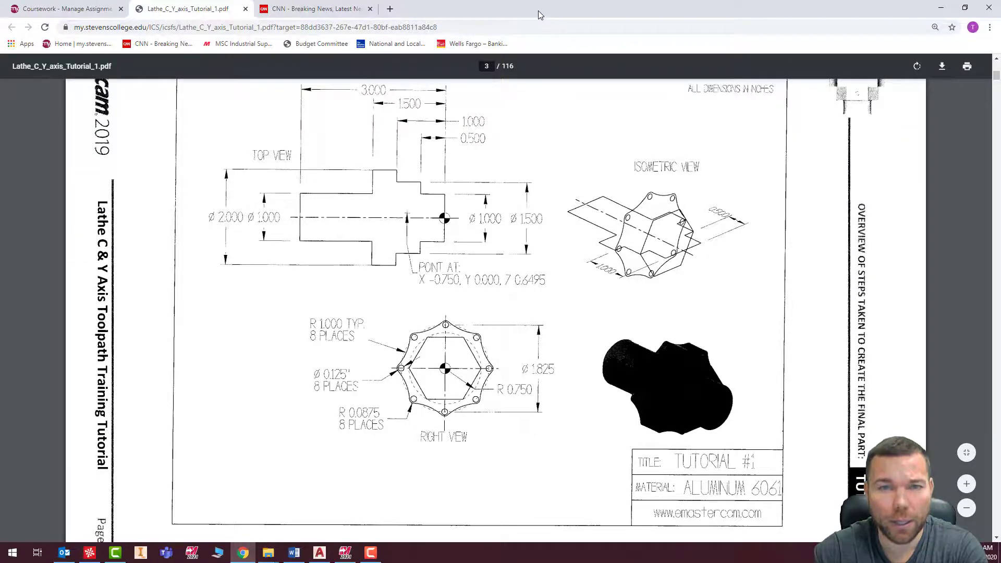
click(940, 7)
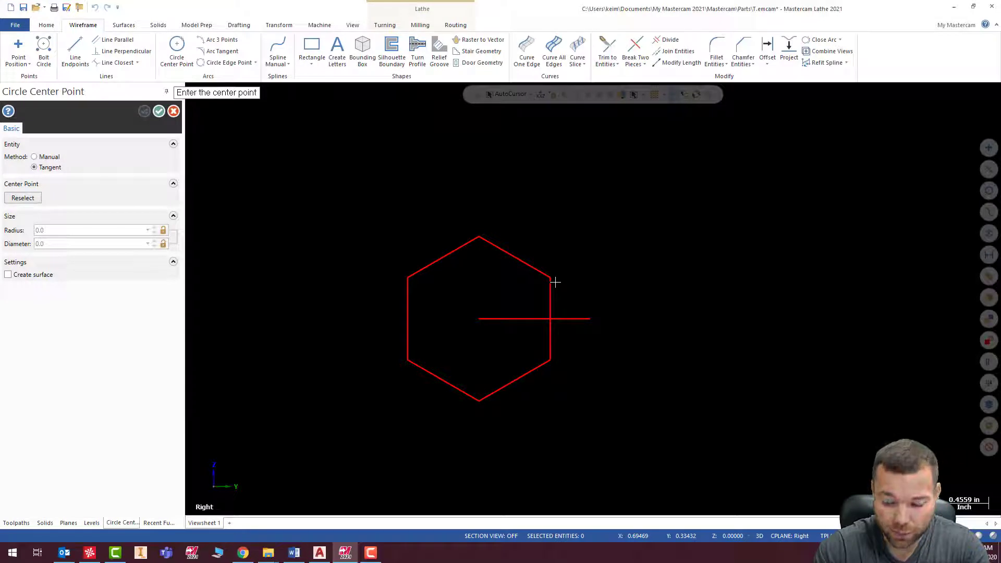
Place the circle's center point at coordinates 1.825/2, 0, -1.
text(1.825/2,0,)
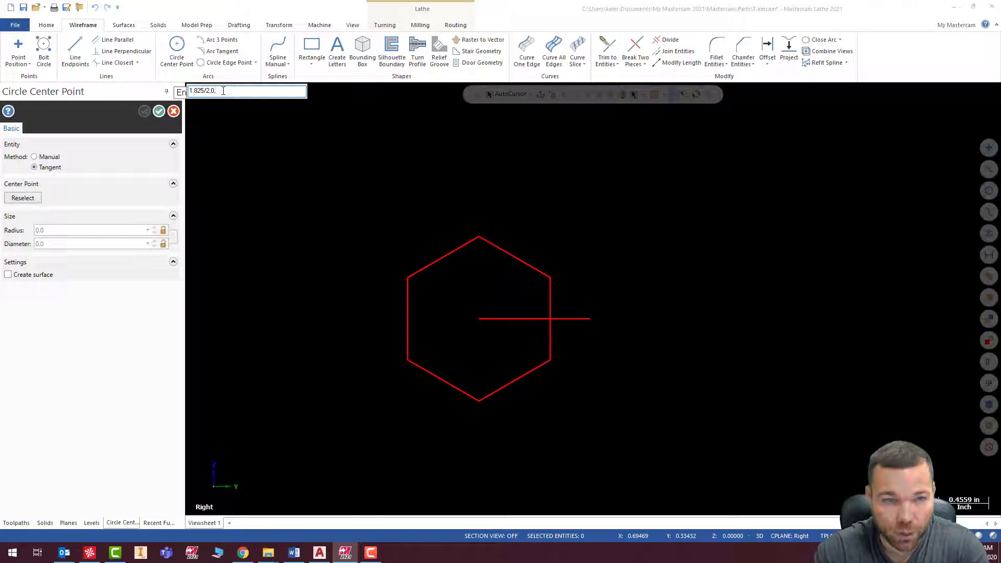
key(BackSpace)
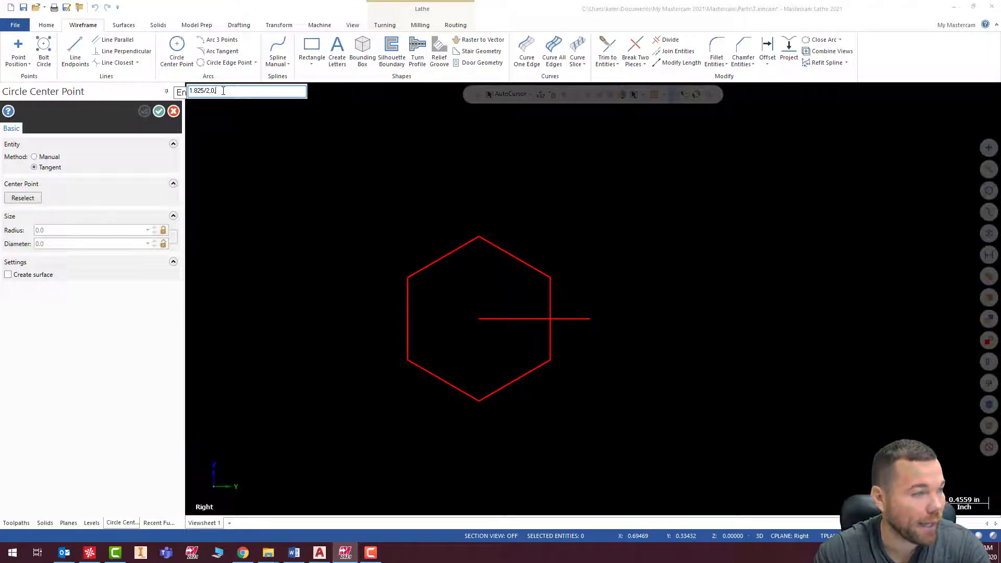
key(BackSpace)
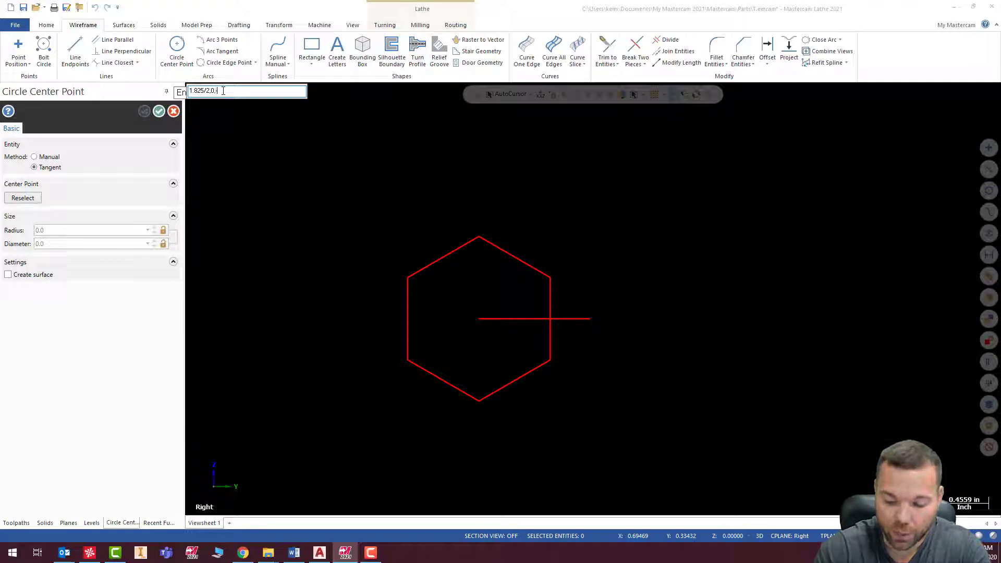
key(Return)
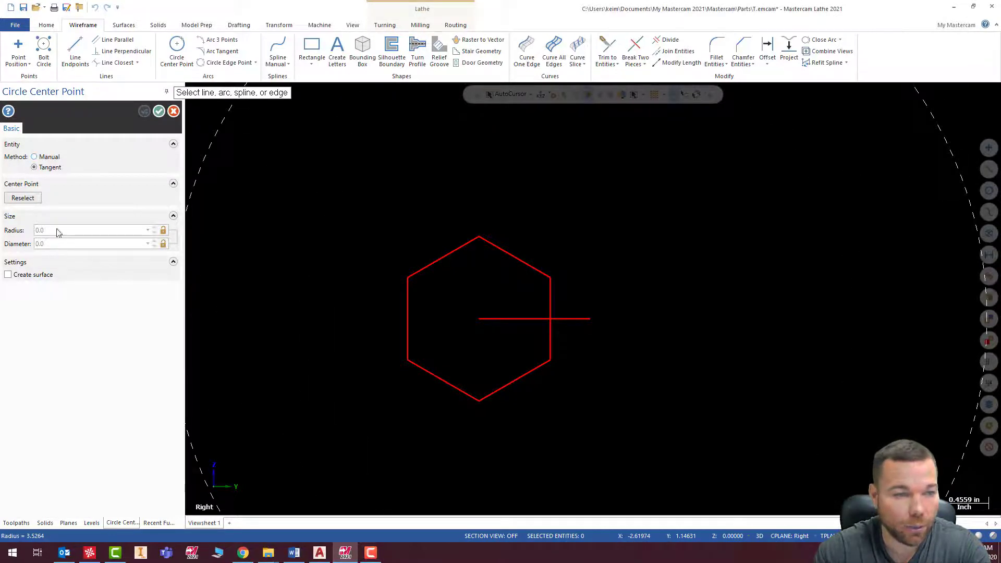
scroll(477, 274, down, 1)
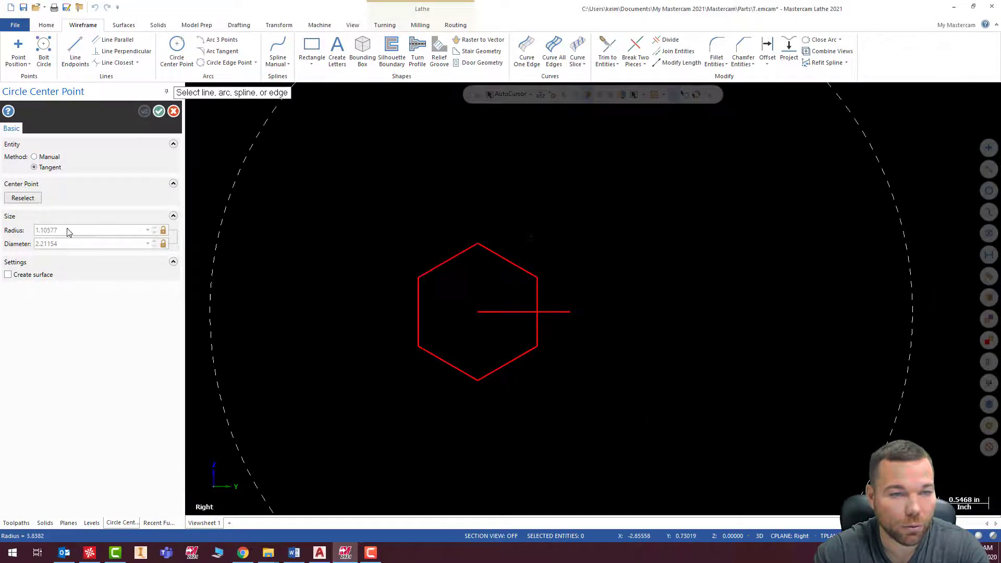
Use the Manual method to give the circle a radius of 0.0875, then create it and finish the command.
click(35, 157)
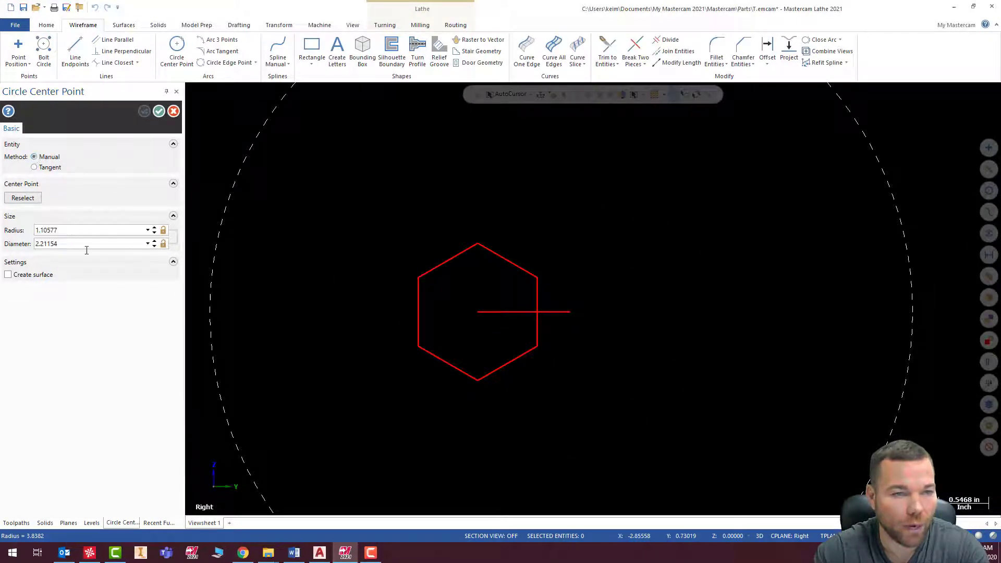
click(60, 233)
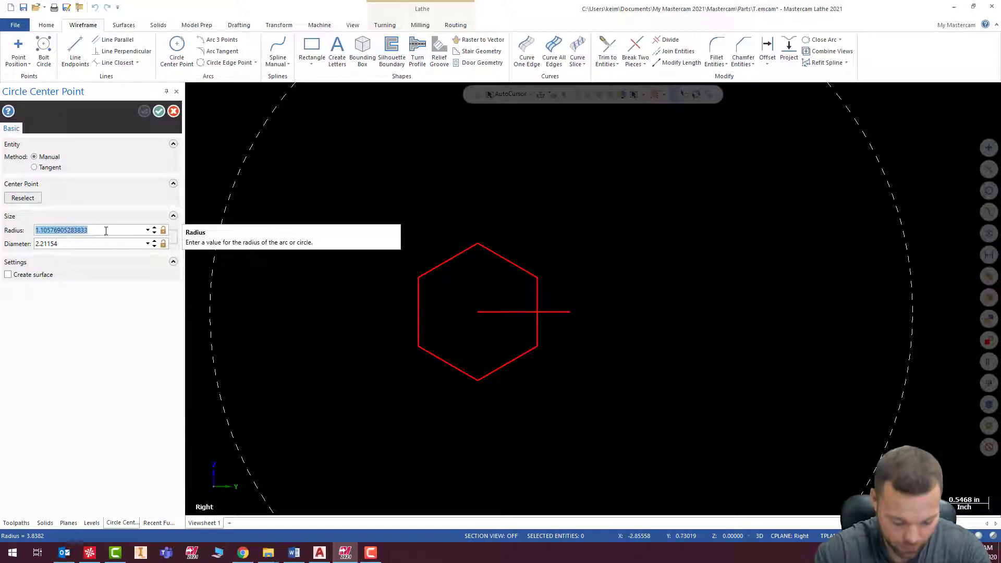
text(.0)
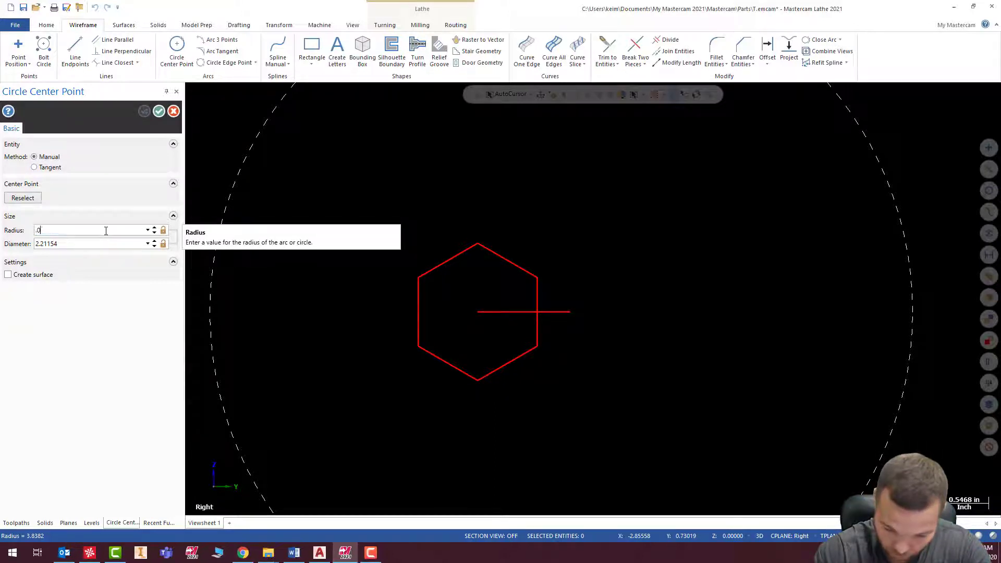
text(87)
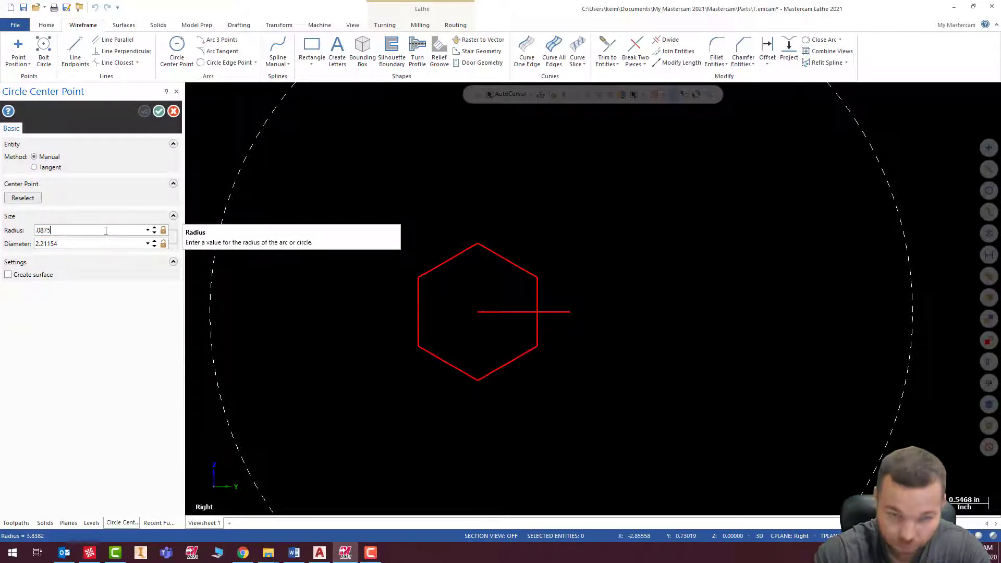
text(5)
key(Return)
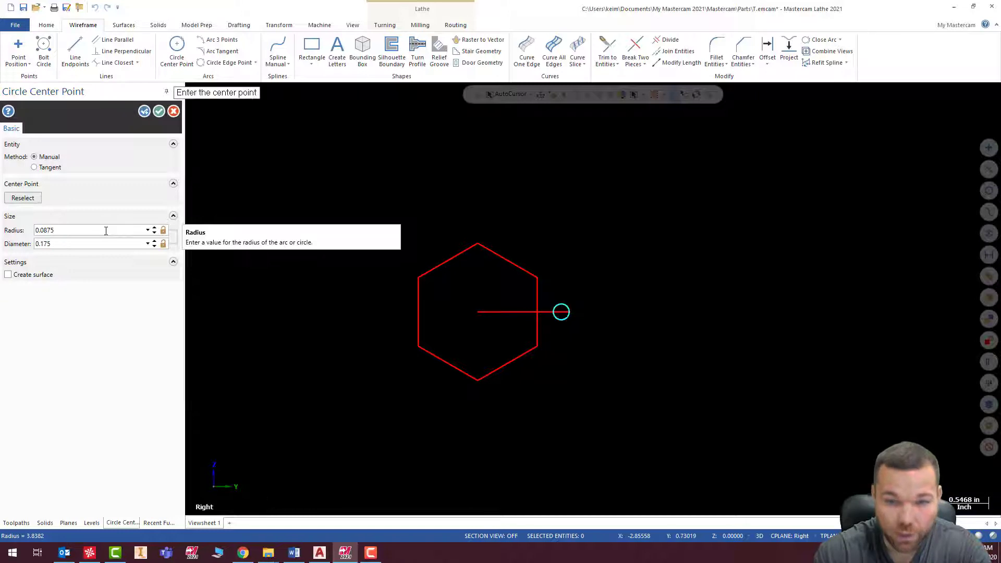
click(143, 111)
scroll(555, 318, up, 4)
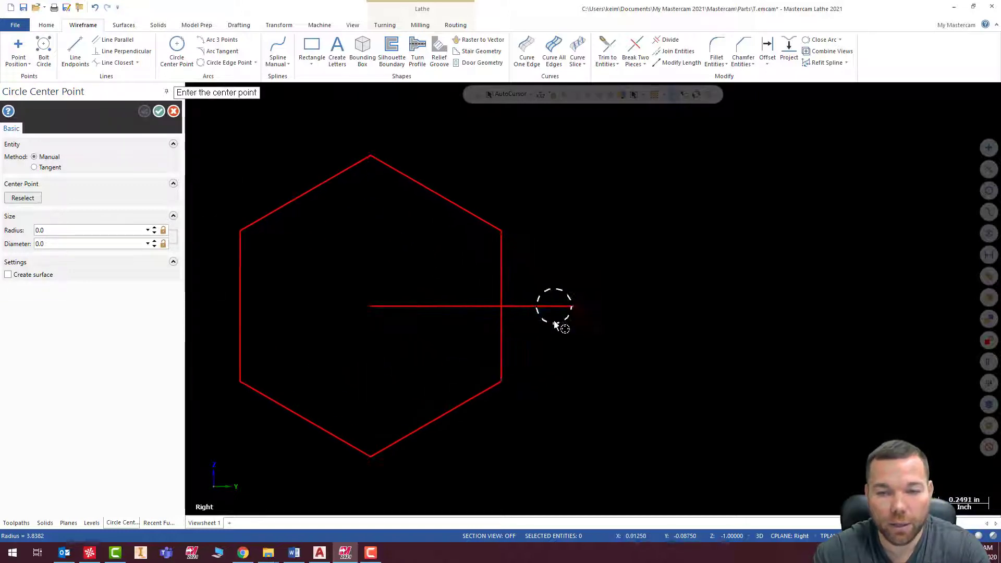
scroll(554, 318, up, 6)
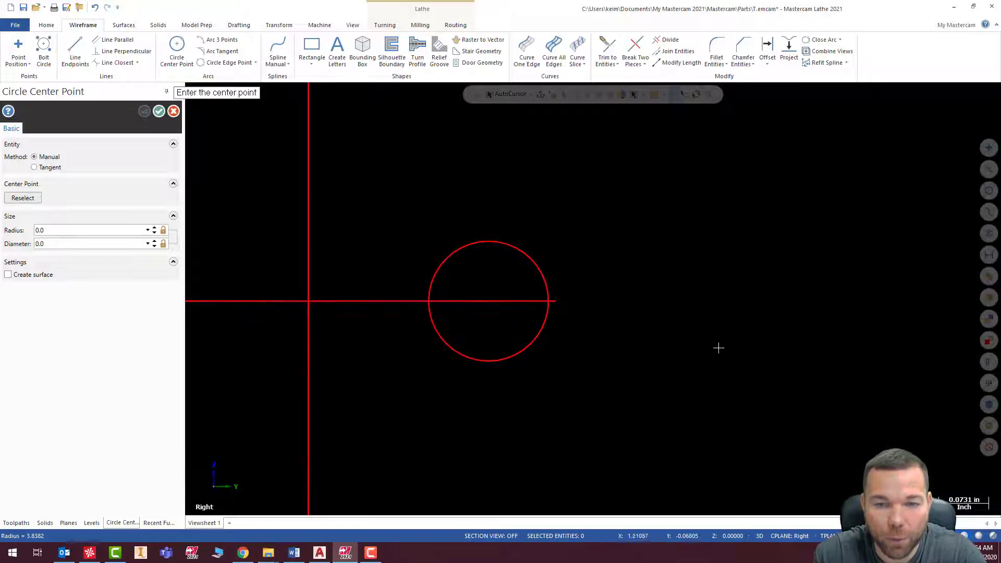
scroll(719, 347, down, 3)
scroll(768, 362, down, 2)
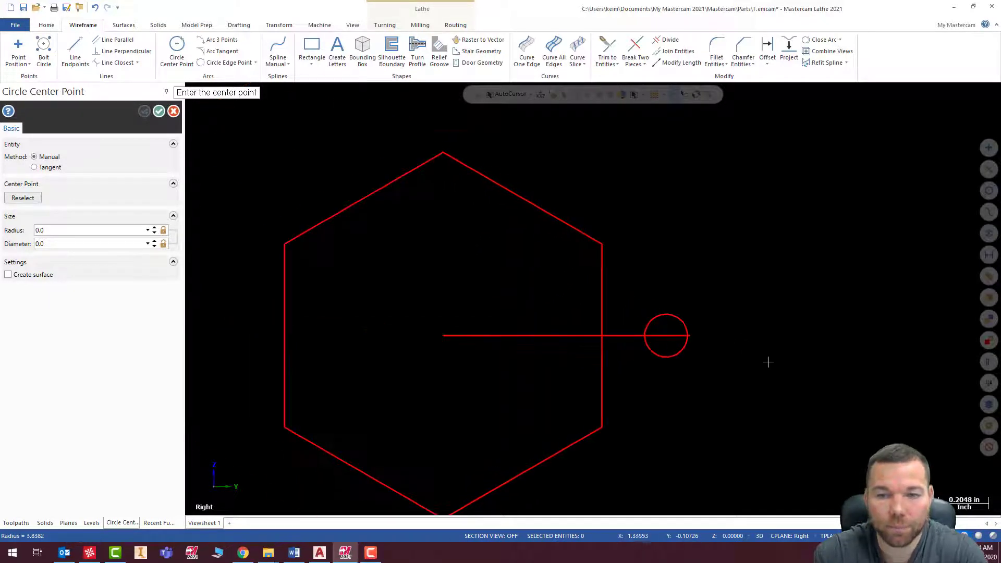
scroll(767, 362, down, 2)
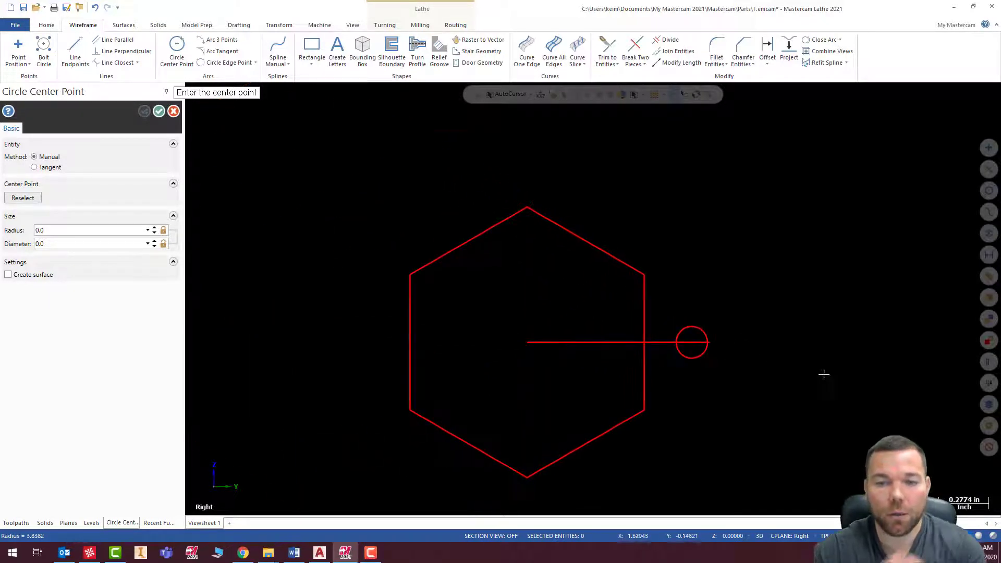
click(158, 112)
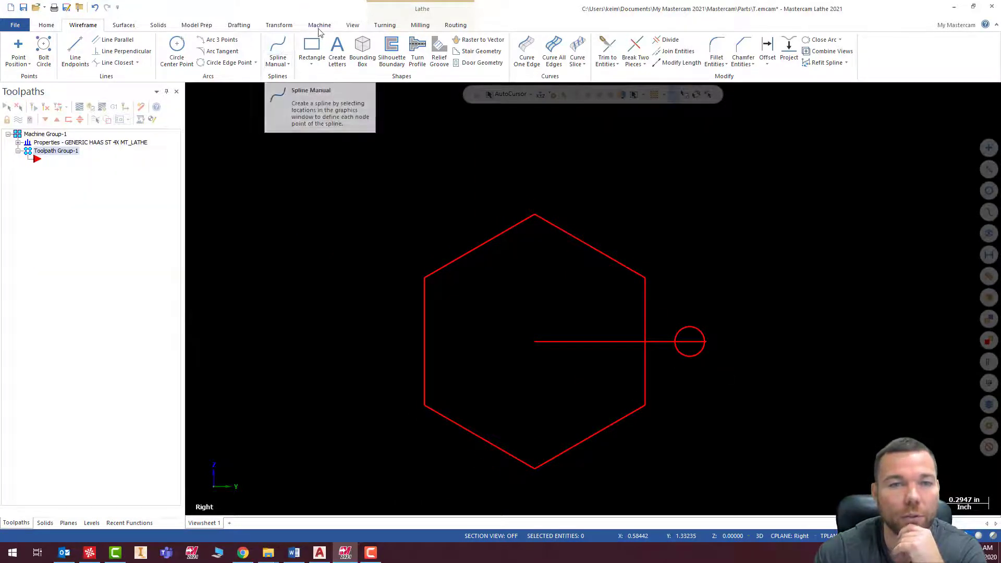
Rotate-copy the small circle about the origin as 8 instances over a 360-degree total sweep.
click(278, 26)
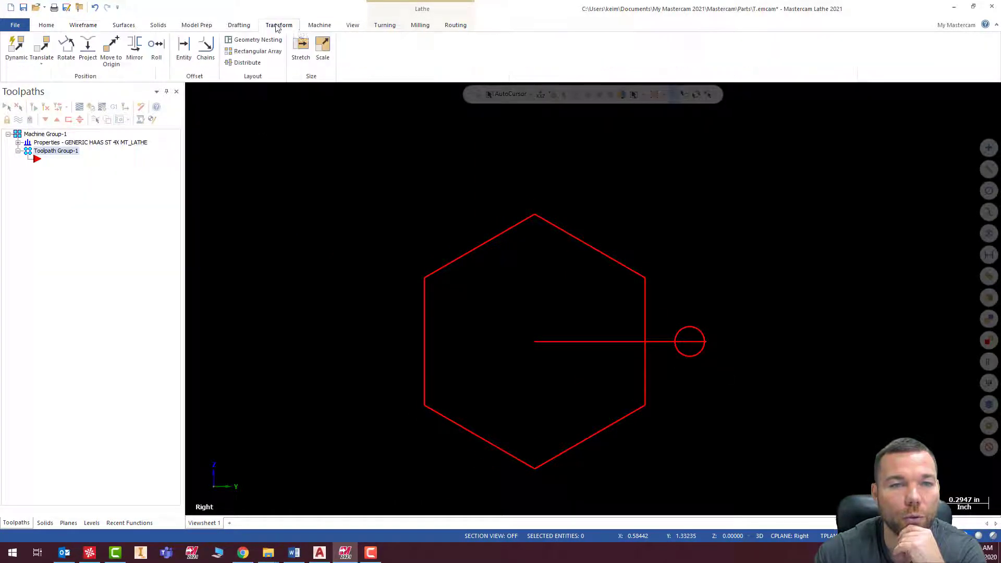
click(67, 49)
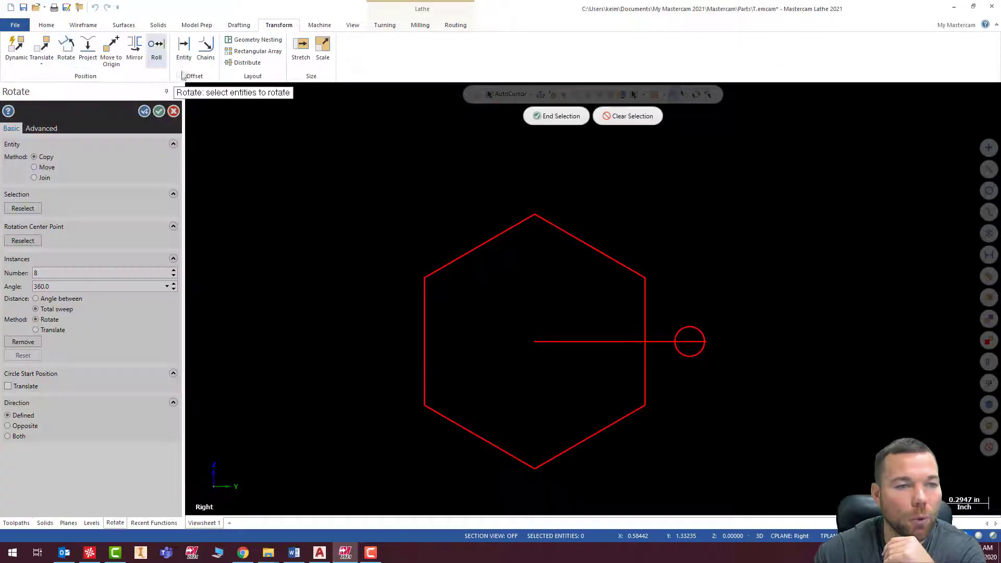
click(690, 322)
key(Return)
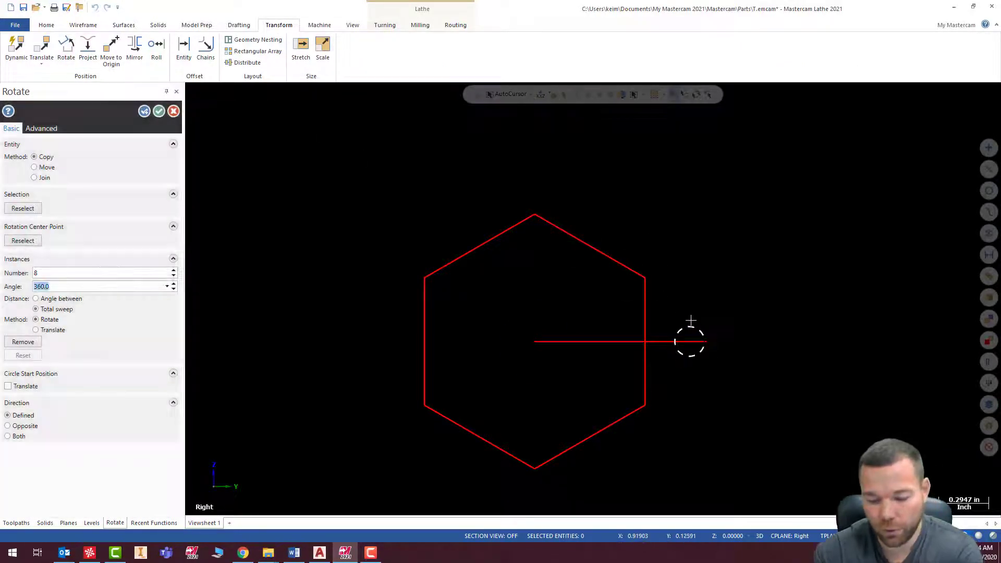
click(50, 275)
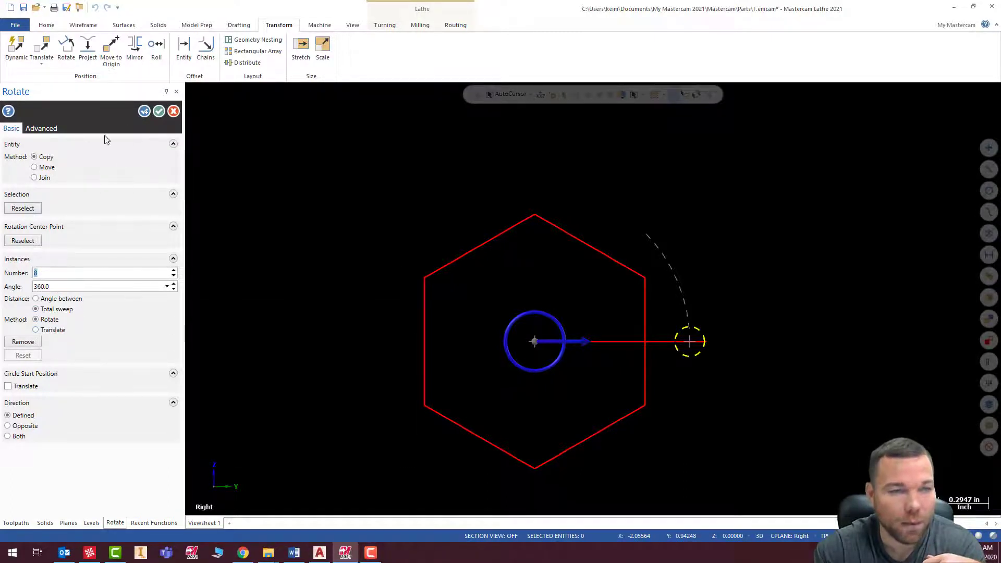
click(143, 112)
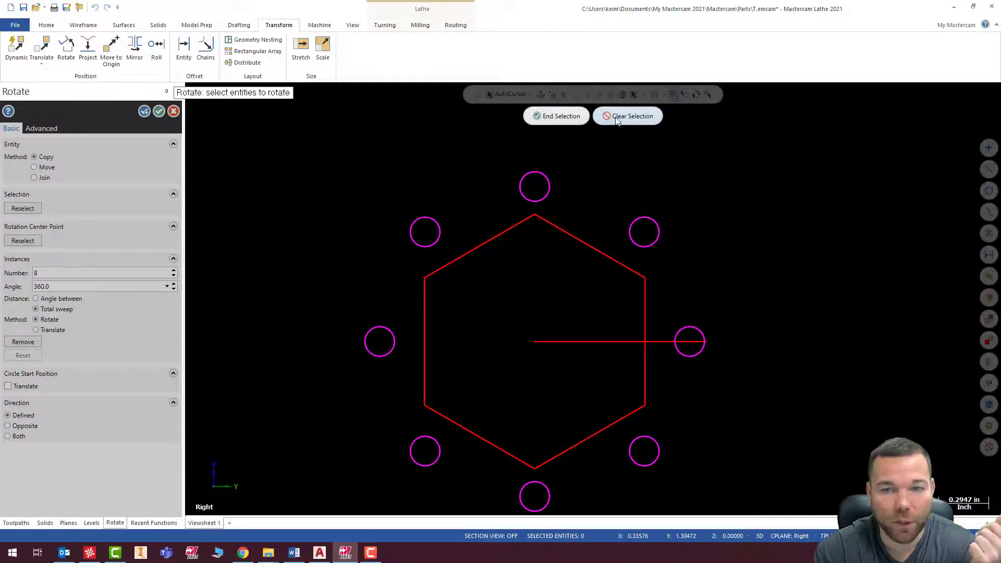
click(571, 123)
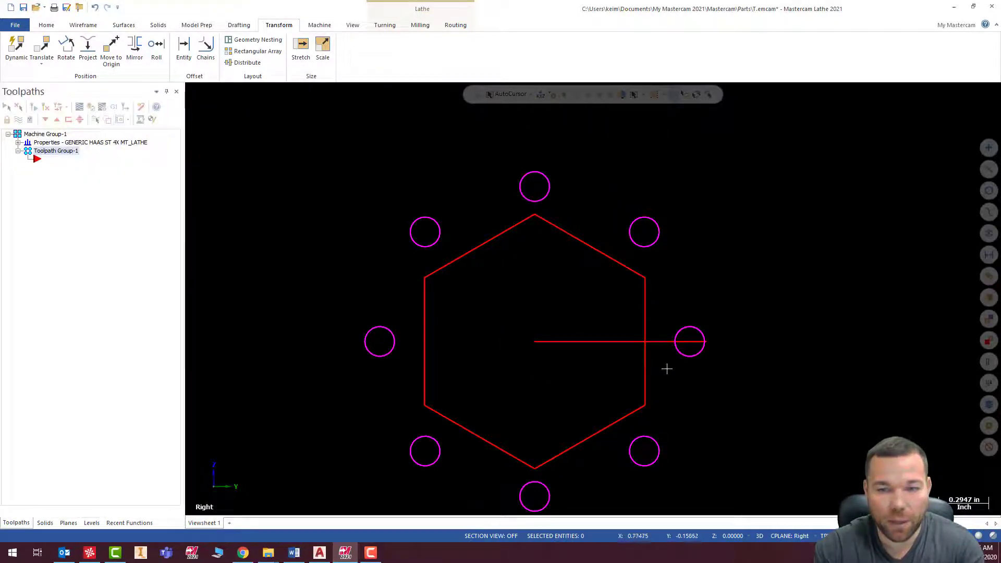
click(689, 360)
key(Escape)
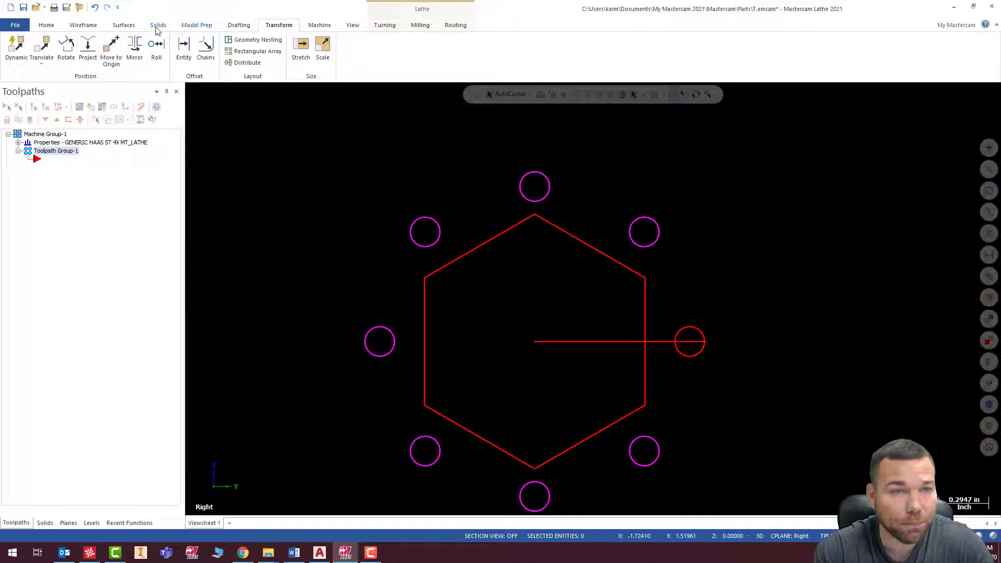
Create a radius 1.0 Arc Tangent with the Arc two entities method, curving inward between the upper-left and top small circles.
click(89, 26)
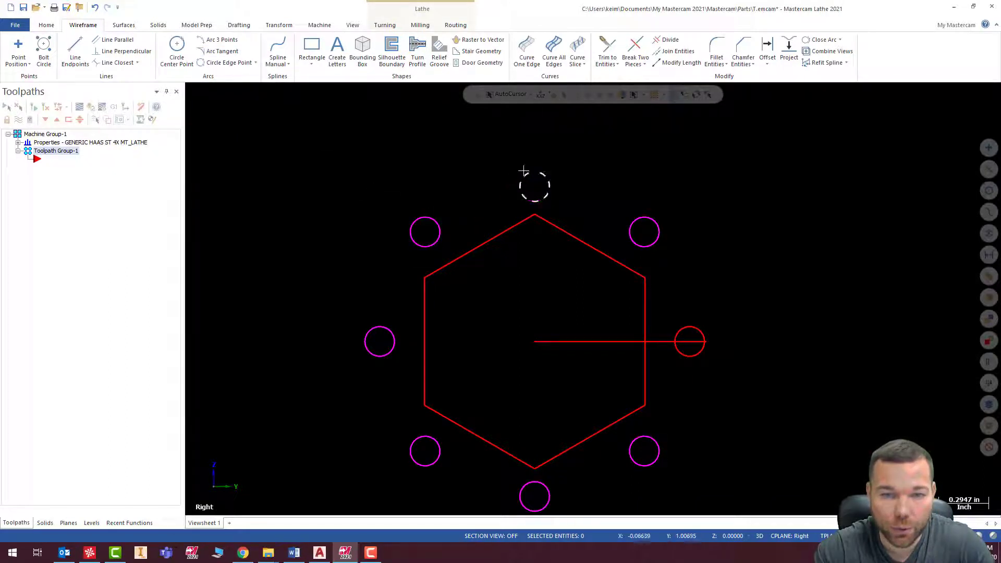
click(219, 51)
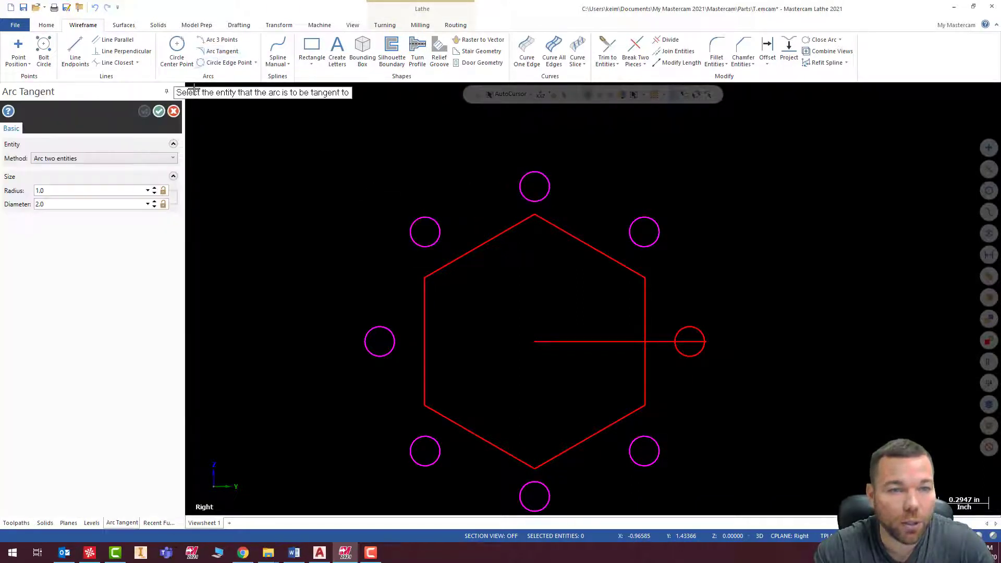
click(117, 160)
click(89, 230)
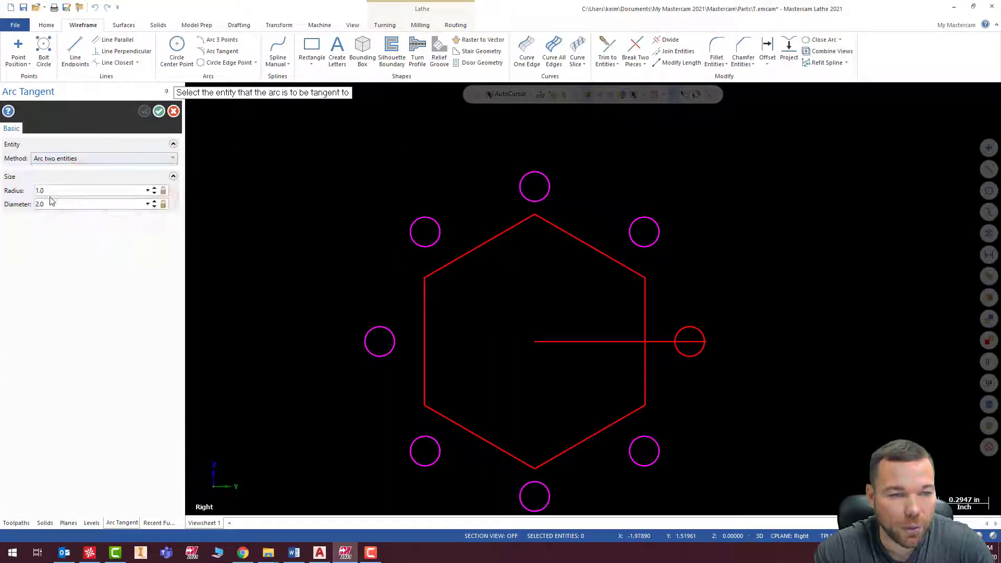
click(419, 211)
click(519, 174)
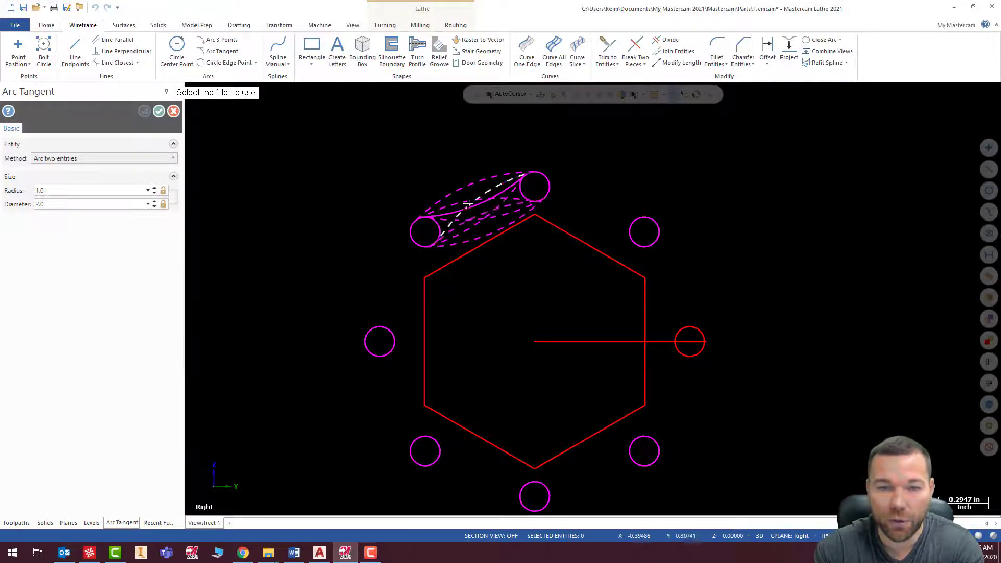
scroll(480, 239, up, 3)
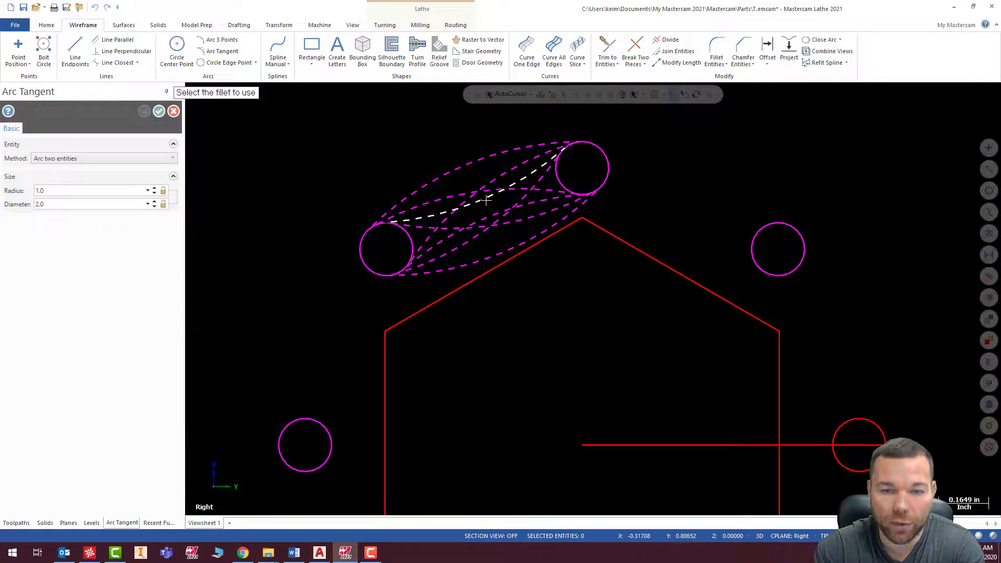
click(485, 200)
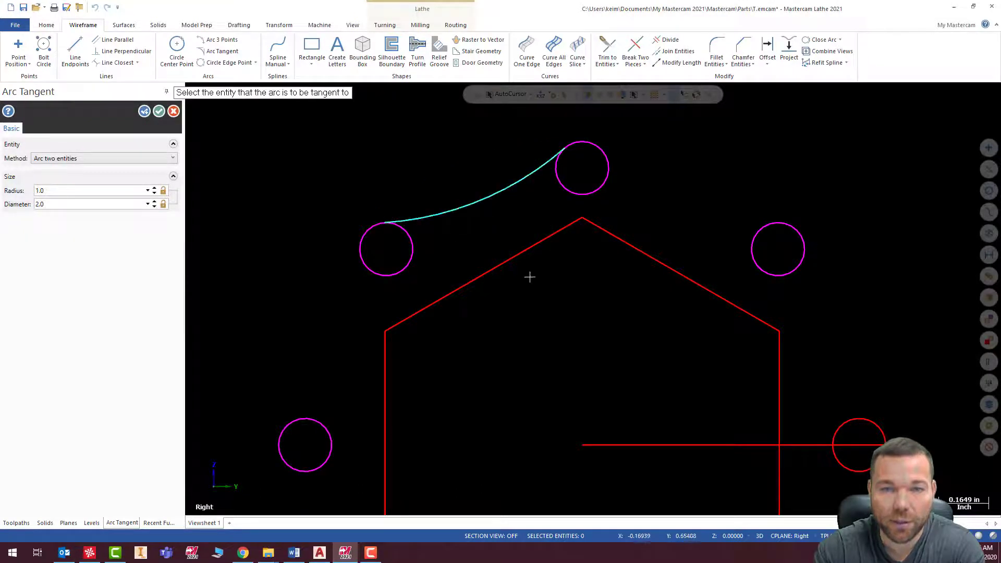
scroll(435, 236, down, 2)
click(159, 112)
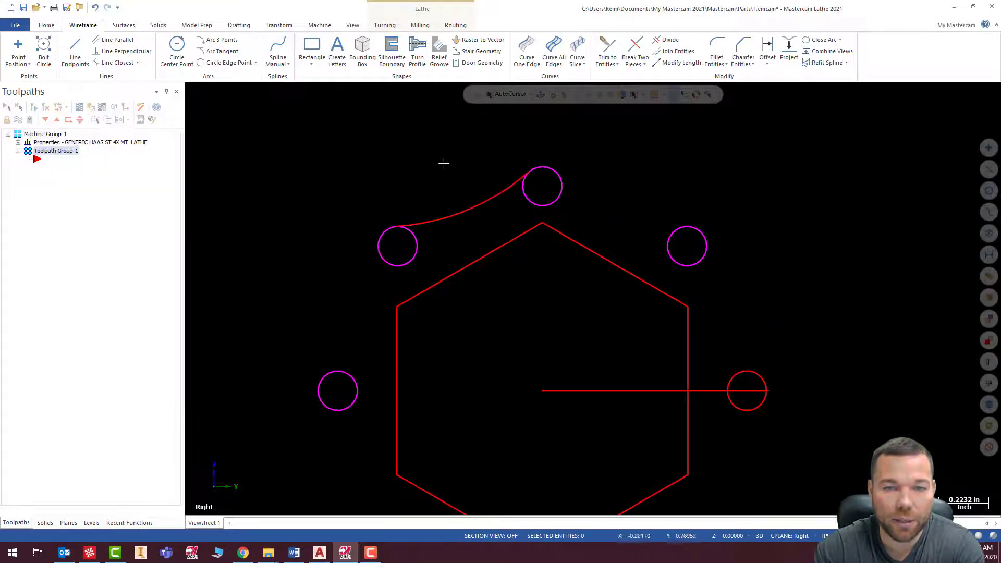
Rotate-copy the tangent arc about the origin as 8 instances over a 360-degree total sweep.
scroll(453, 164, down, 3)
click(476, 198)
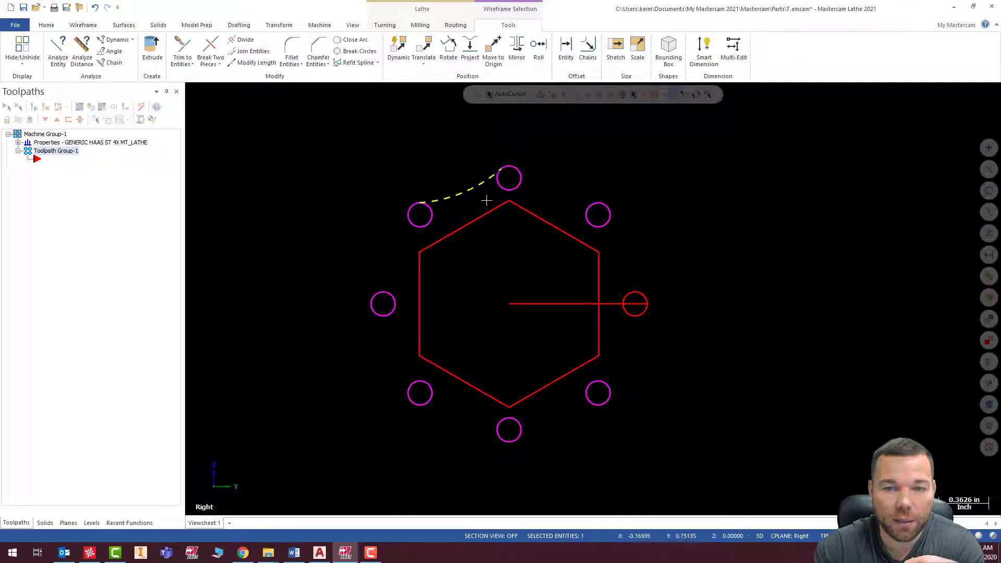
click(277, 26)
click(66, 48)
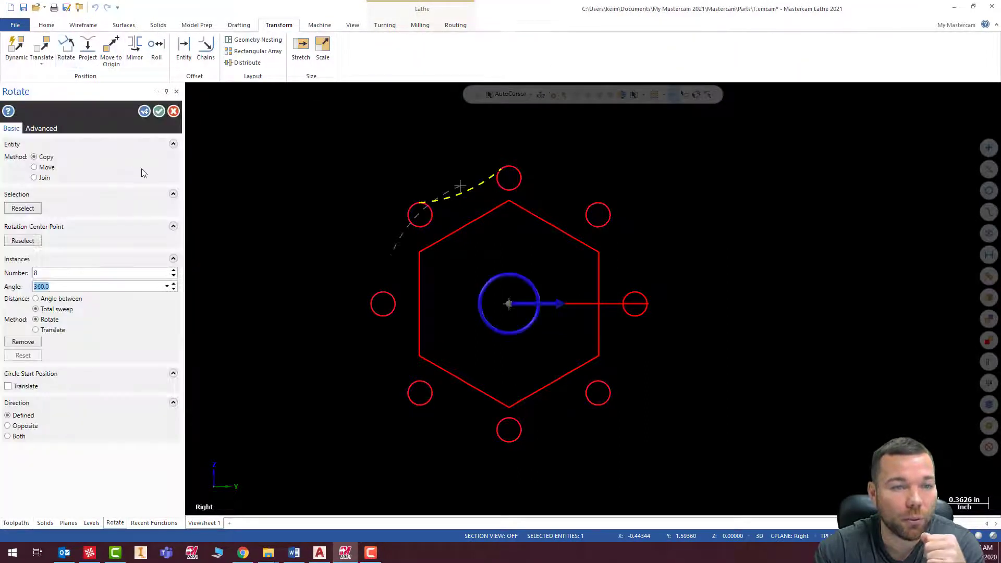
click(142, 111)
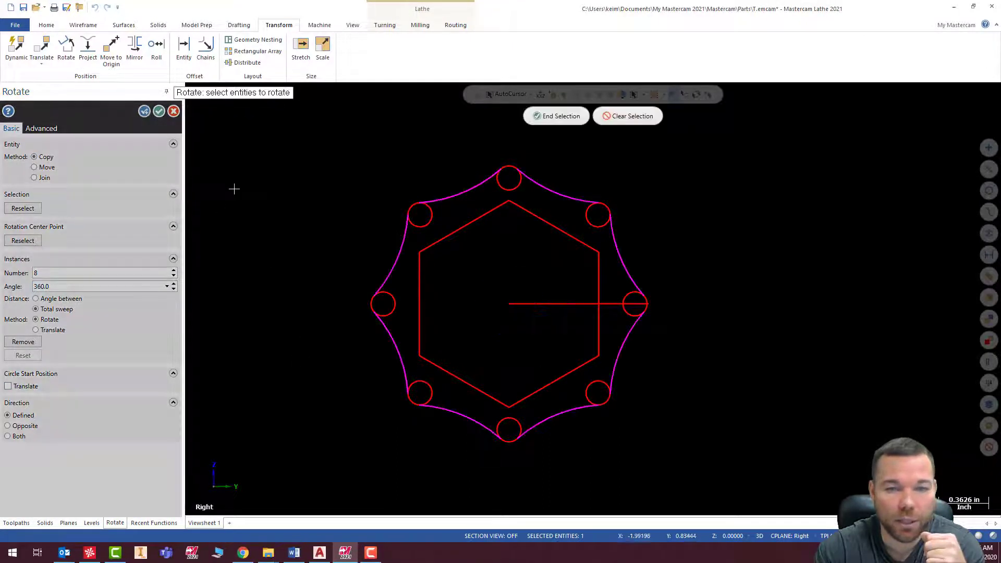
click(556, 116)
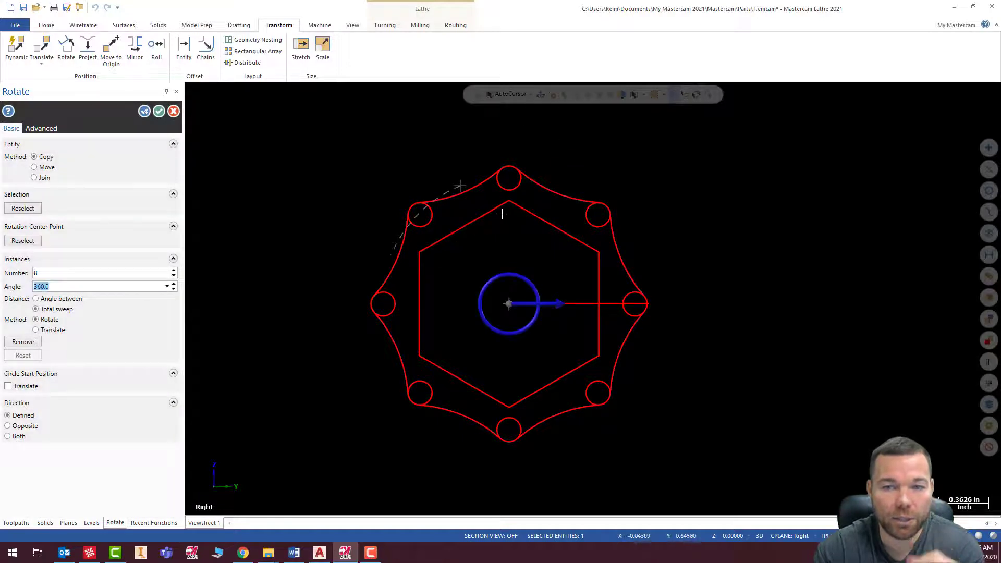
key(Escape)
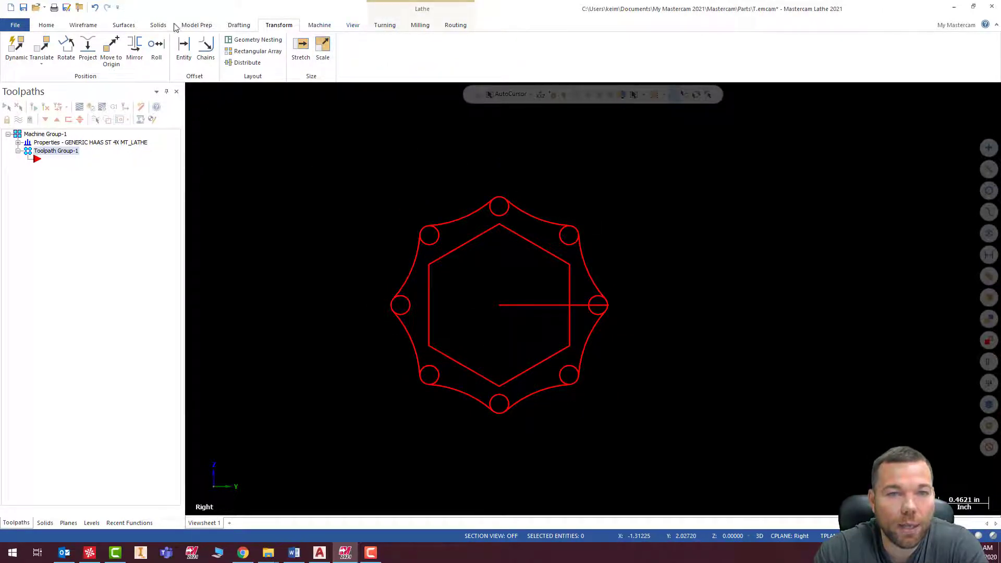
click(99, 28)
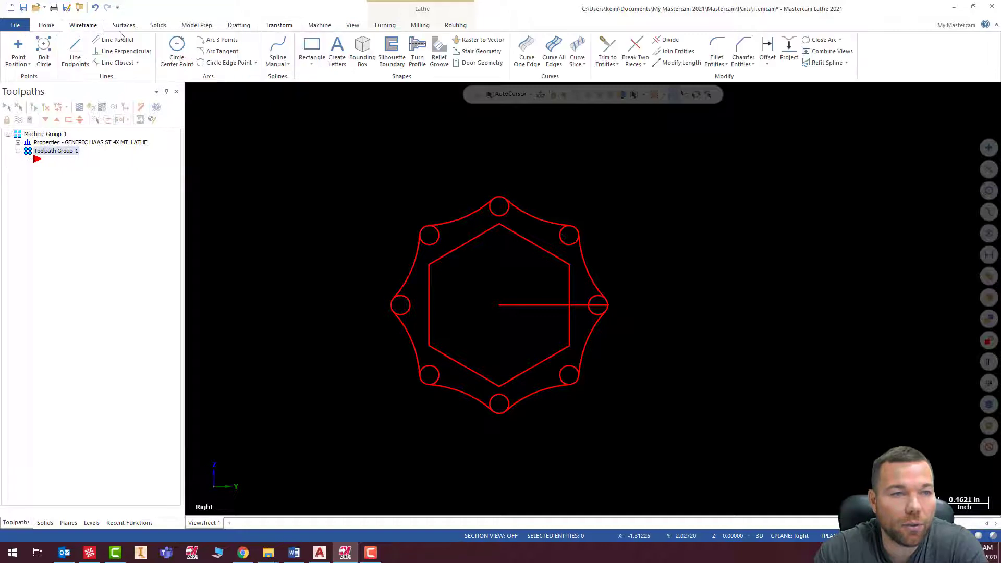
Trim away the inner portions of all eight small circles with Divide, leaving a continuous scalloped outer profile.
click(667, 40)
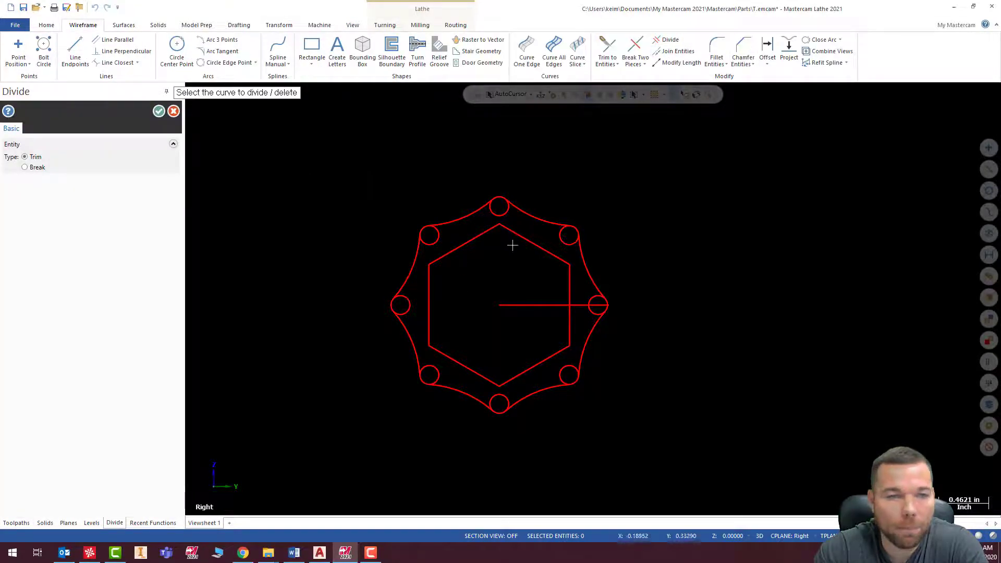
scroll(501, 241, up, 4)
click(386, 239)
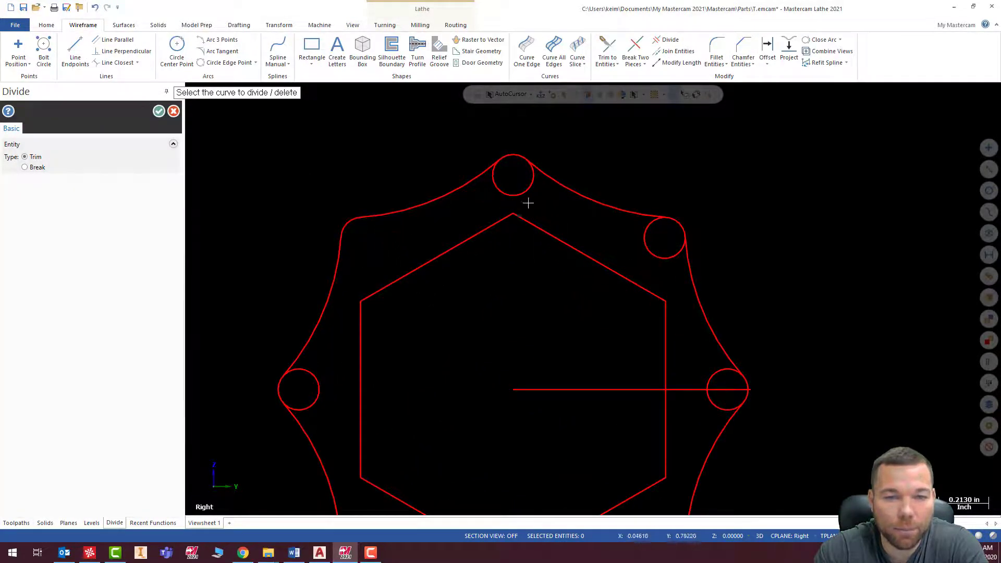
click(533, 201)
click(639, 261)
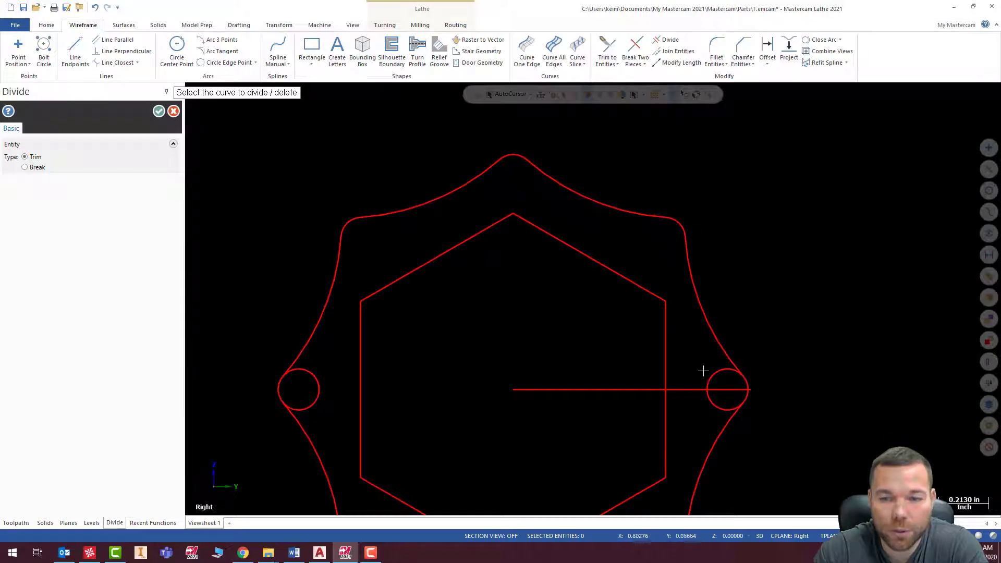
click(710, 401)
scroll(683, 399, down, 3)
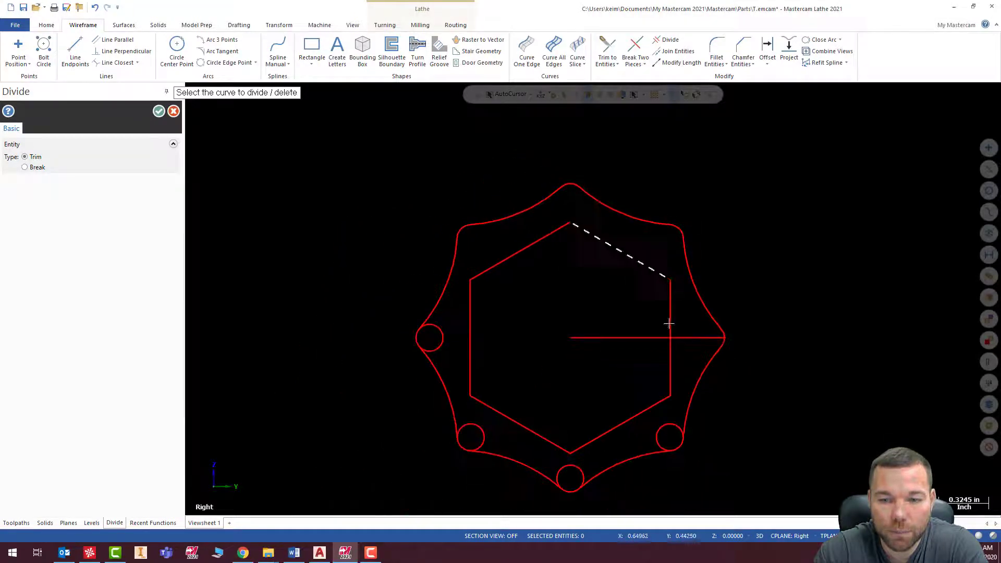
click(666, 435)
click(570, 463)
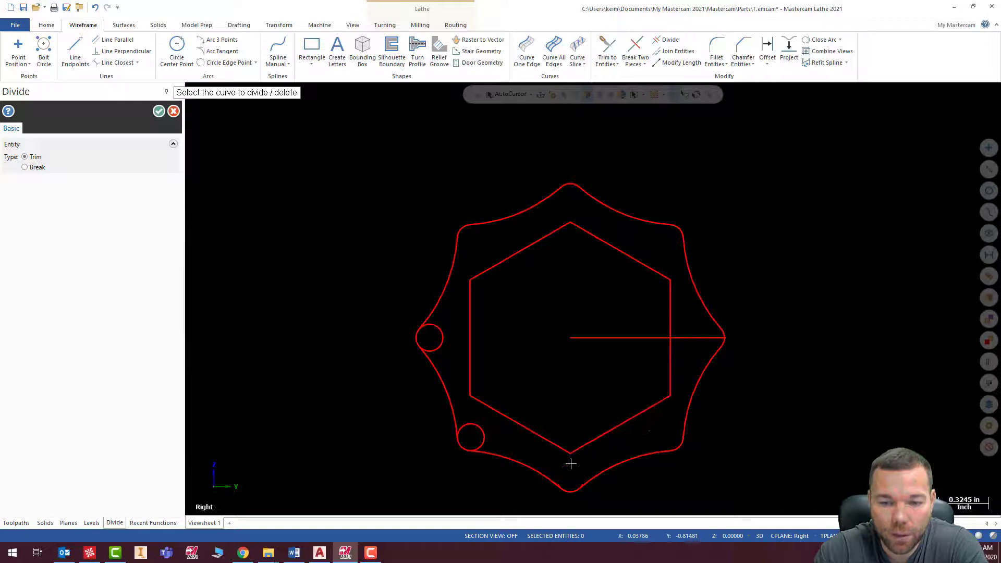
click(470, 431)
click(441, 345)
scroll(480, 338, down, 2)
scroll(503, 305, down, 1)
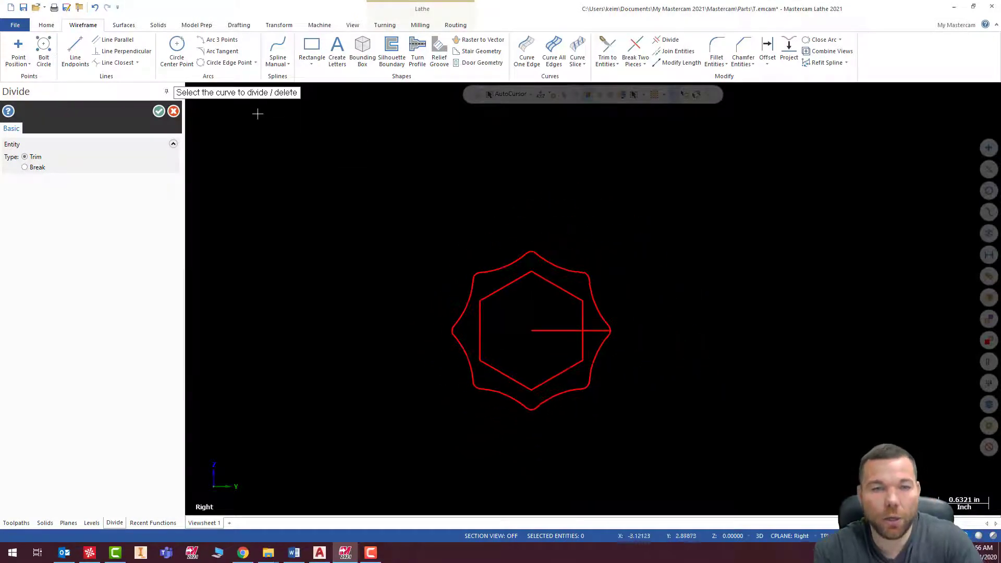
click(159, 111)
Create a 0.125 diameter circle in the Right view, centered on the rounded tip at the top of the scalloped profile.
mouse_move(547, 290)
middle_down()
mouse_move(556, 242)
mouse_move(654, 255)
mouse_move(645, 358)
mouse_move(603, 412)
mouse_move(620, 346)
mouse_move(580, 346)
mouse_move(634, 377)
mouse_move(756, 323)
mouse_move(699, 299)
mouse_move(711, 286)
mouse_move(634, 327)
mouse_move(633, 296)
middle_up()
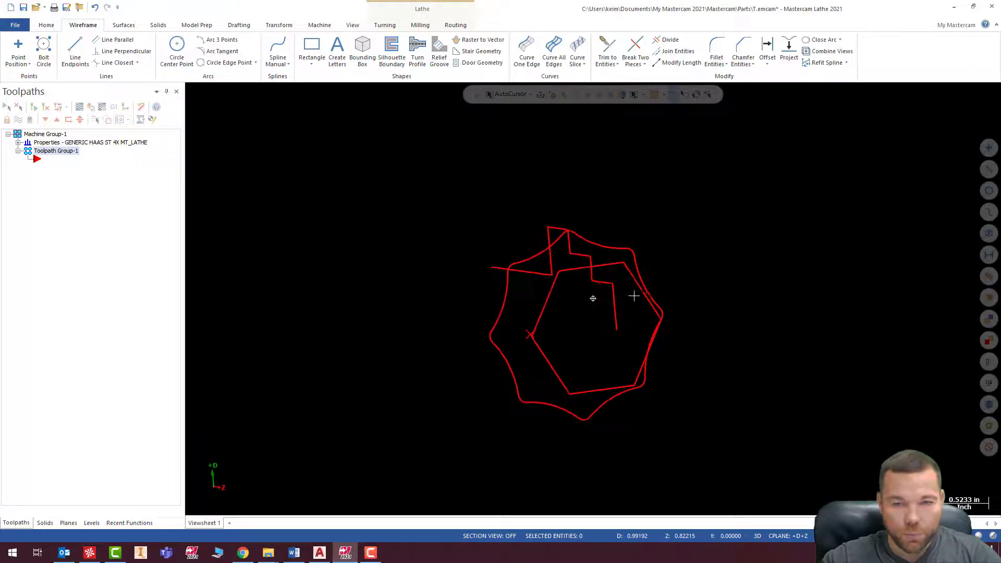
right_click(712, 259)
click(762, 341)
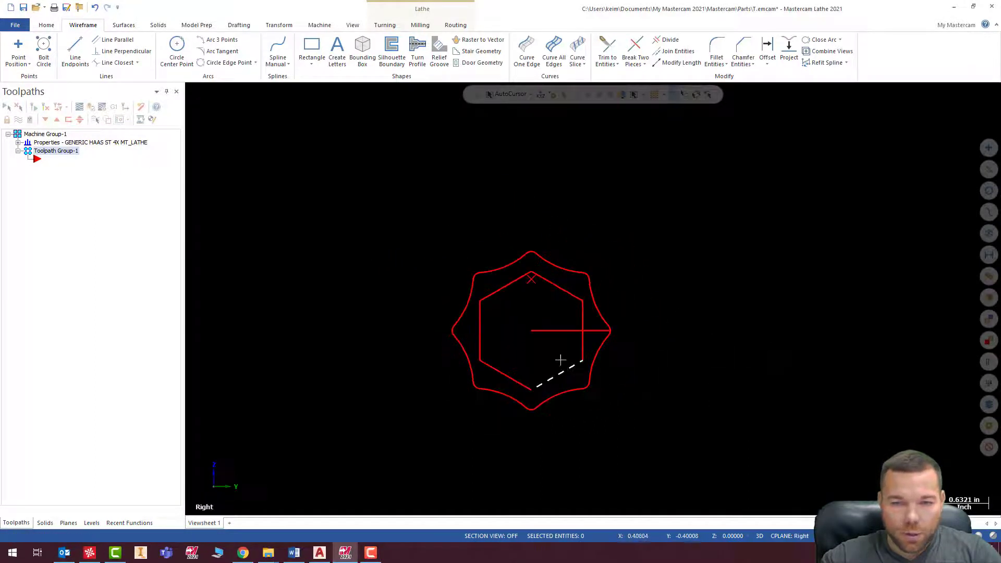
scroll(561, 360, up, 5)
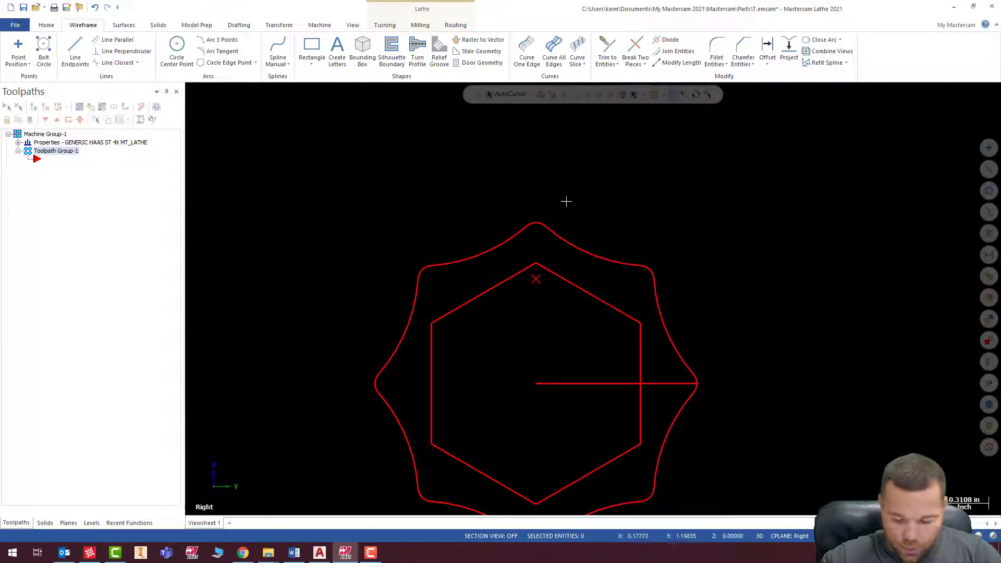
click(177, 47)
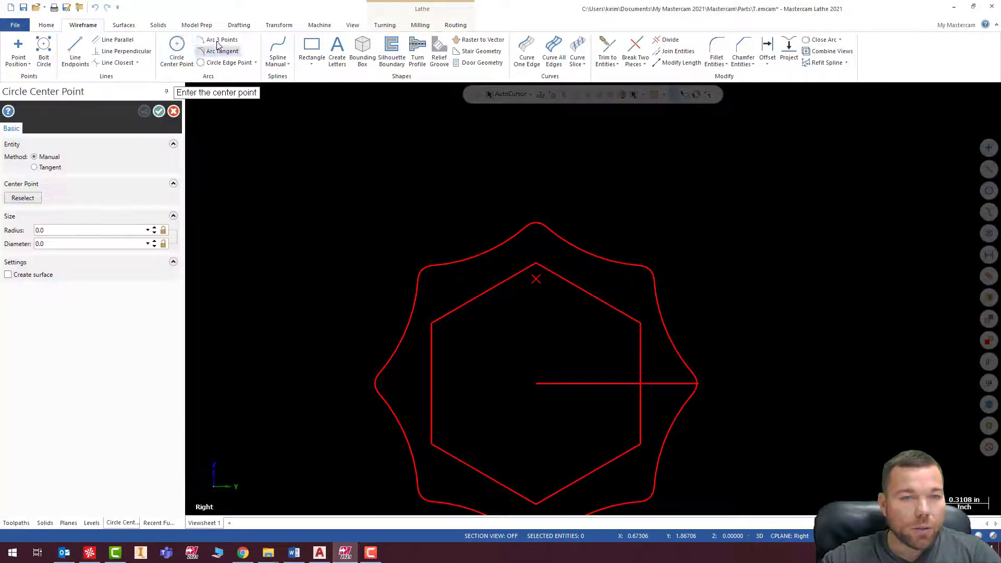
click(538, 237)
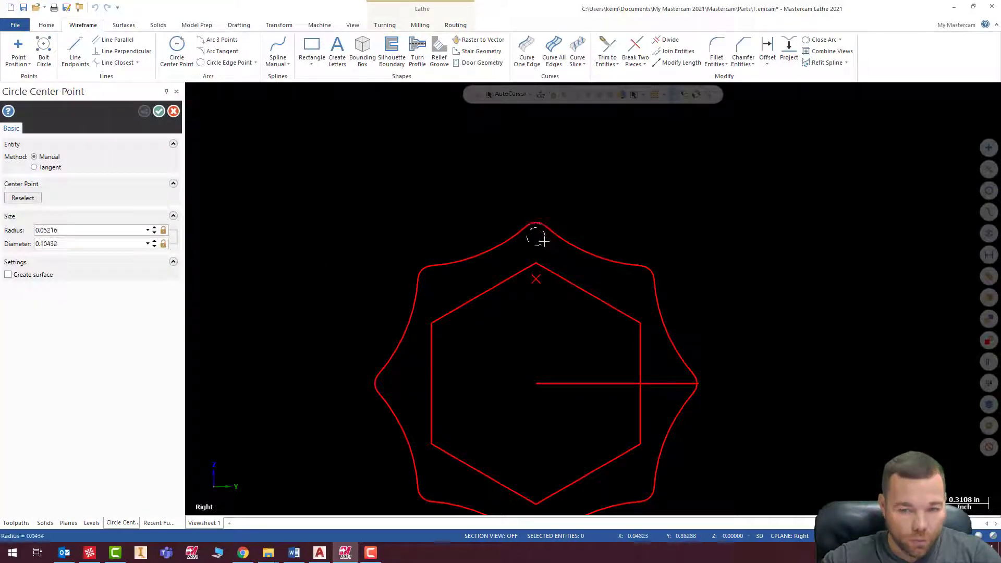
click(104, 230)
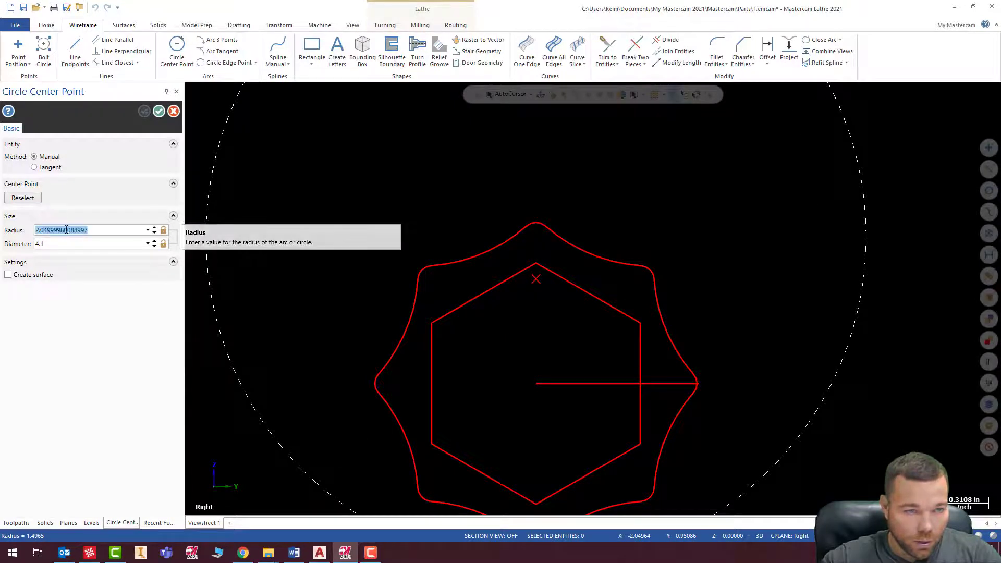
click(89, 243)
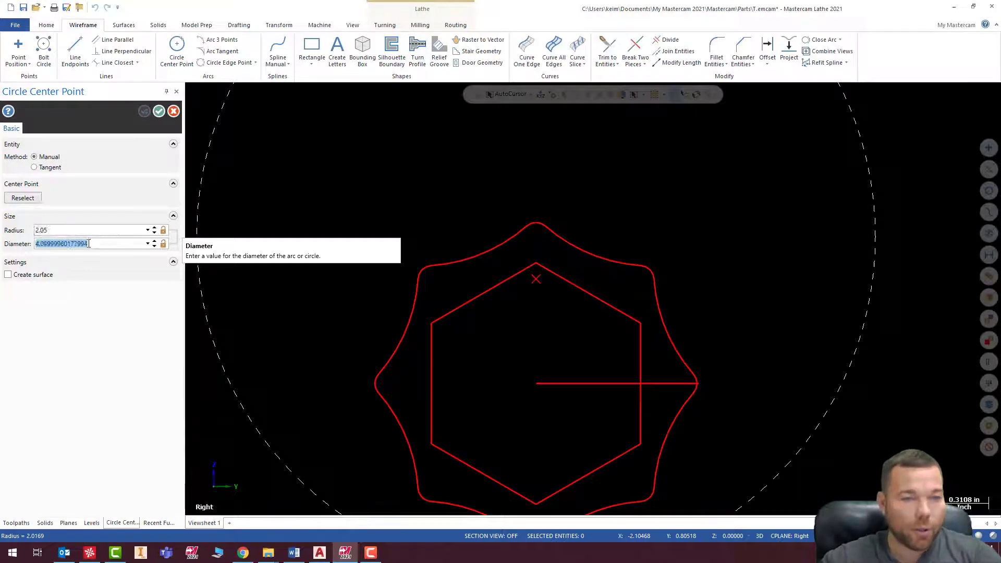
text(.125)
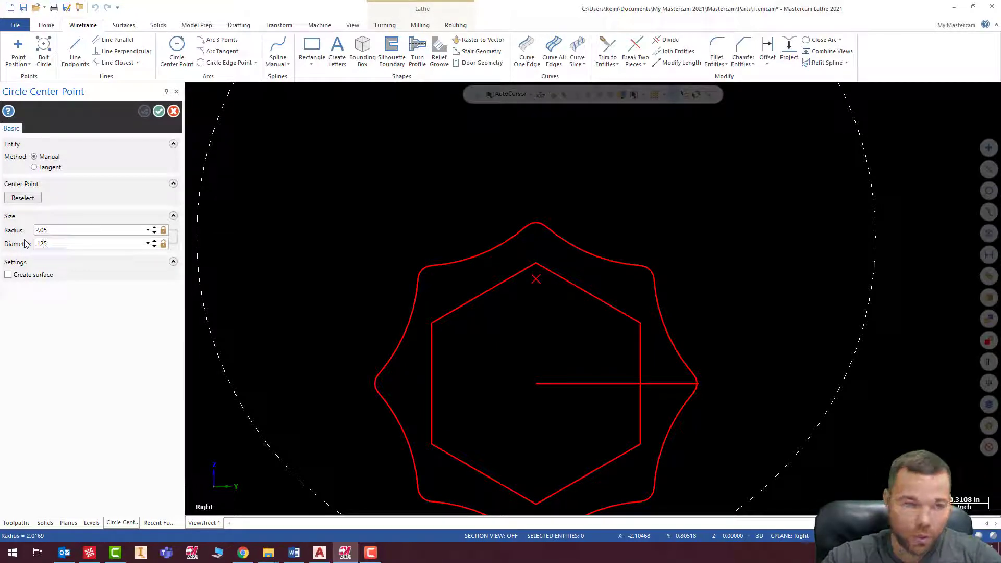
key(Return)
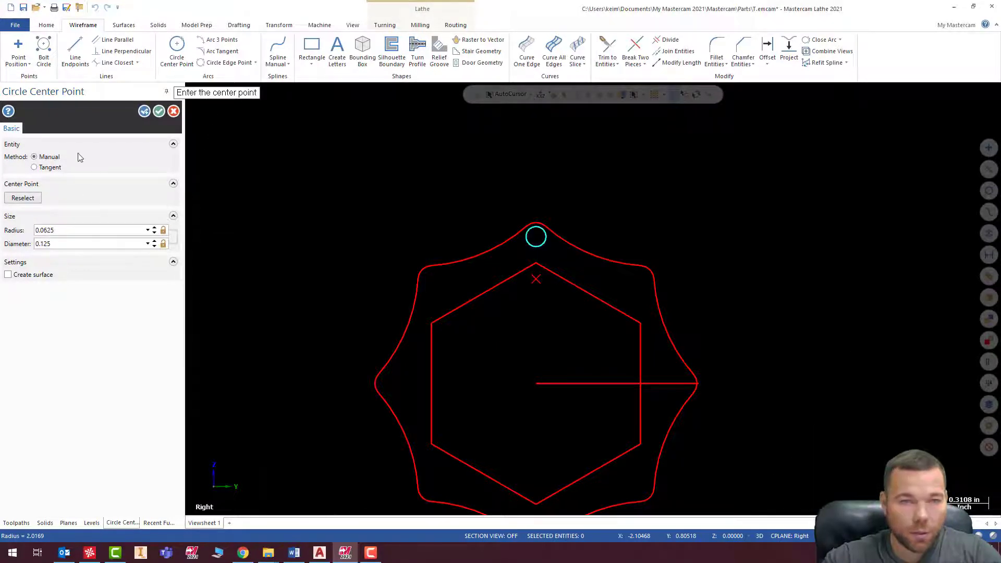
click(159, 111)
Rotate-copy the 0.125 diameter circle about the origin as 8 instances over a 360-degree total sweep.
click(536, 229)
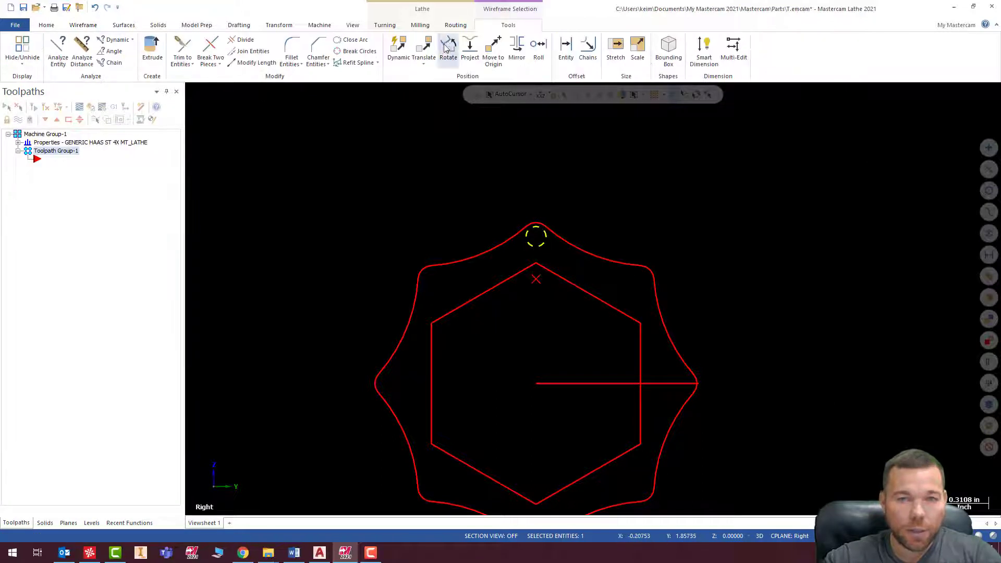
click(285, 26)
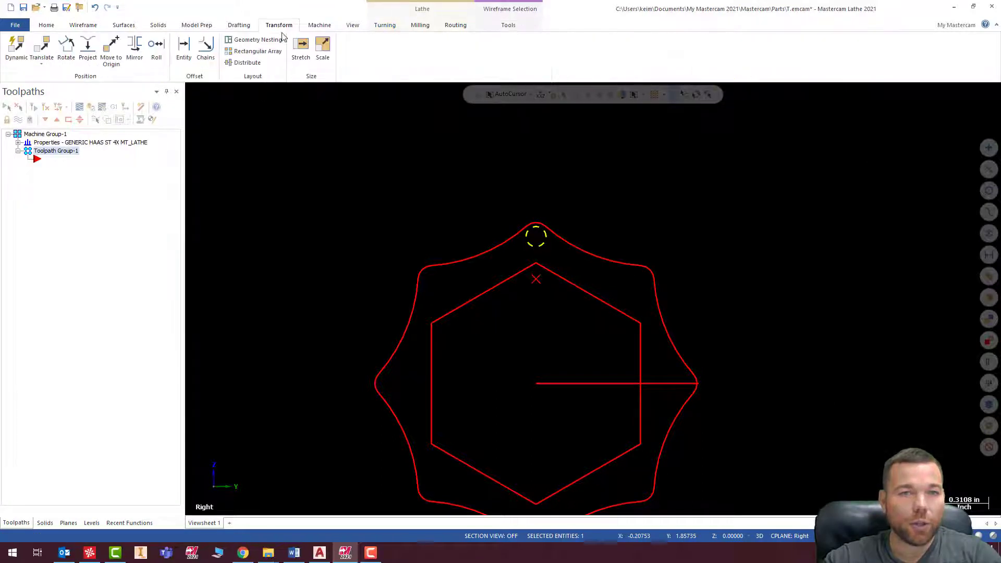
click(73, 56)
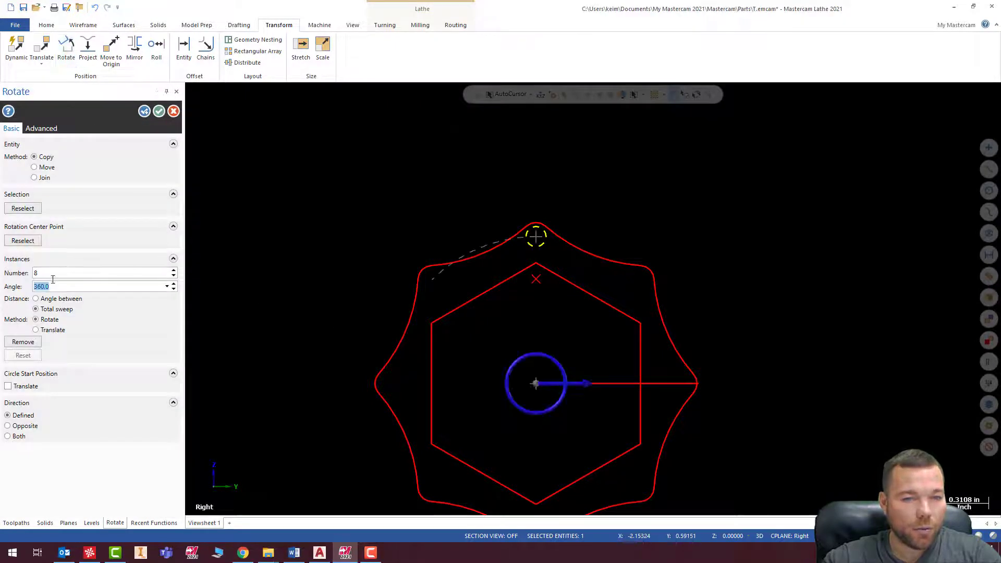
click(159, 111)
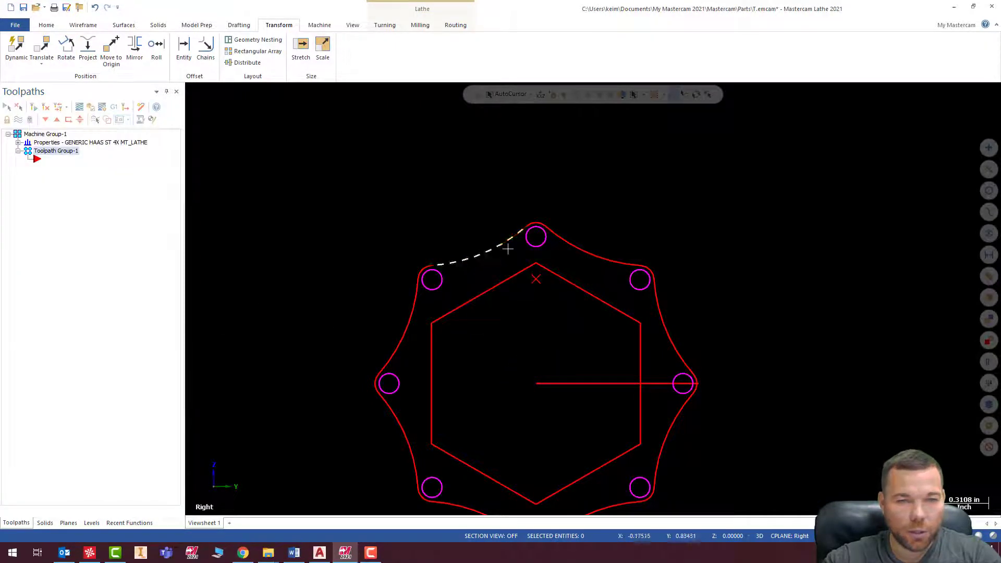
click(534, 235)
click(535, 234)
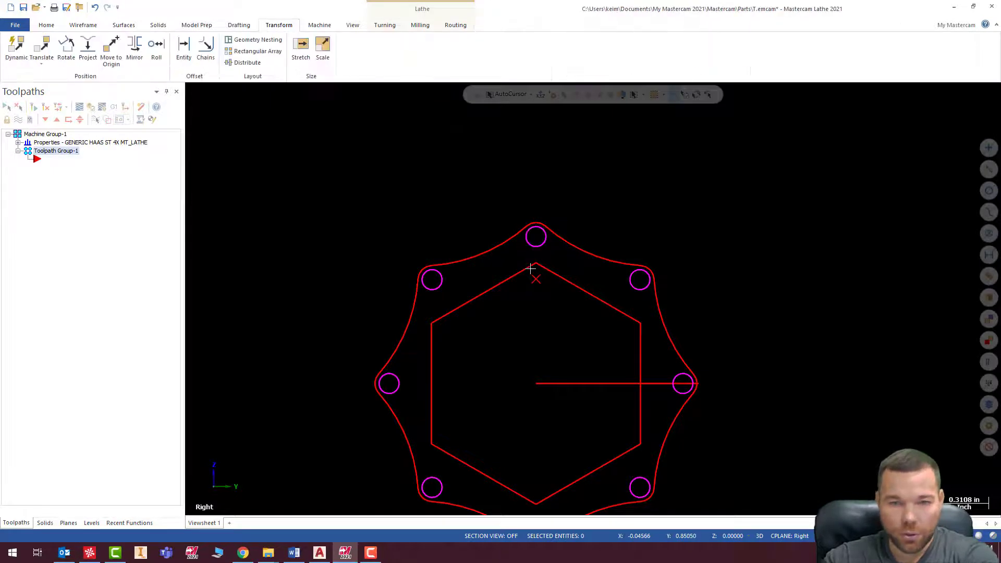
Inspect the finished profiles and hole circles in 3D, return to the Top view and show the list of planes.
scroll(588, 255, down, 2)
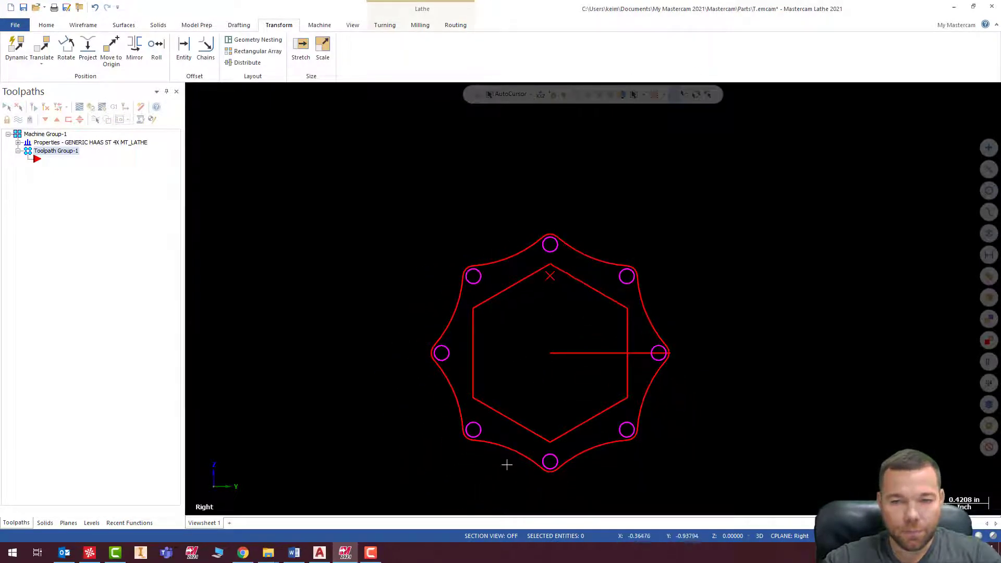
scroll(508, 463, up, 2)
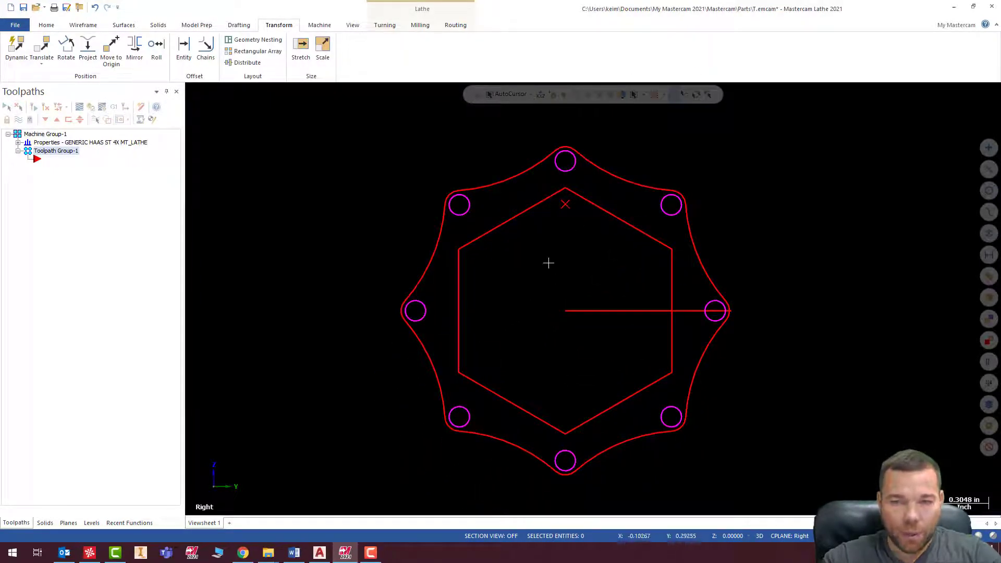
middle_drag(548, 261, 582, 232)
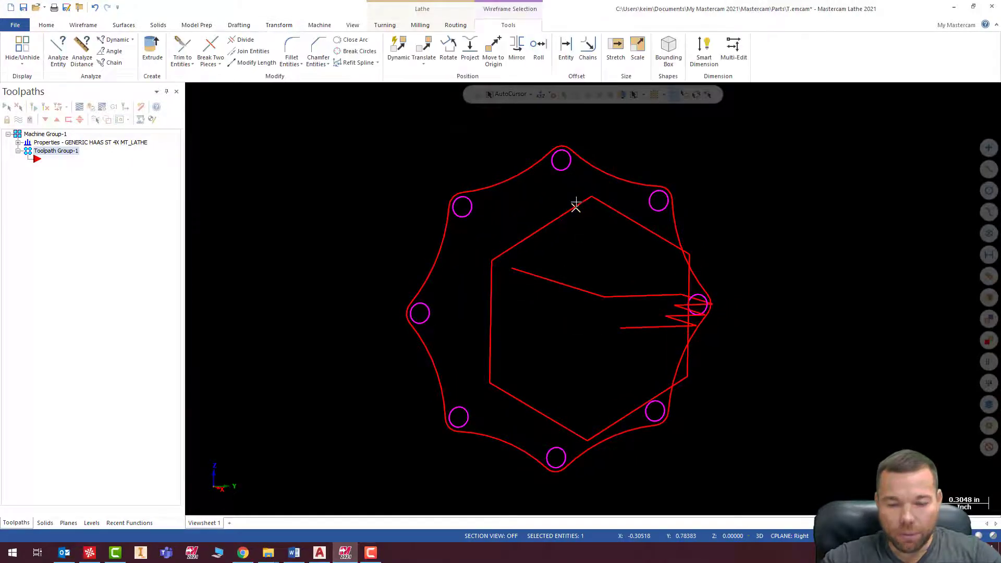
middle_drag(558, 279, 712, 324)
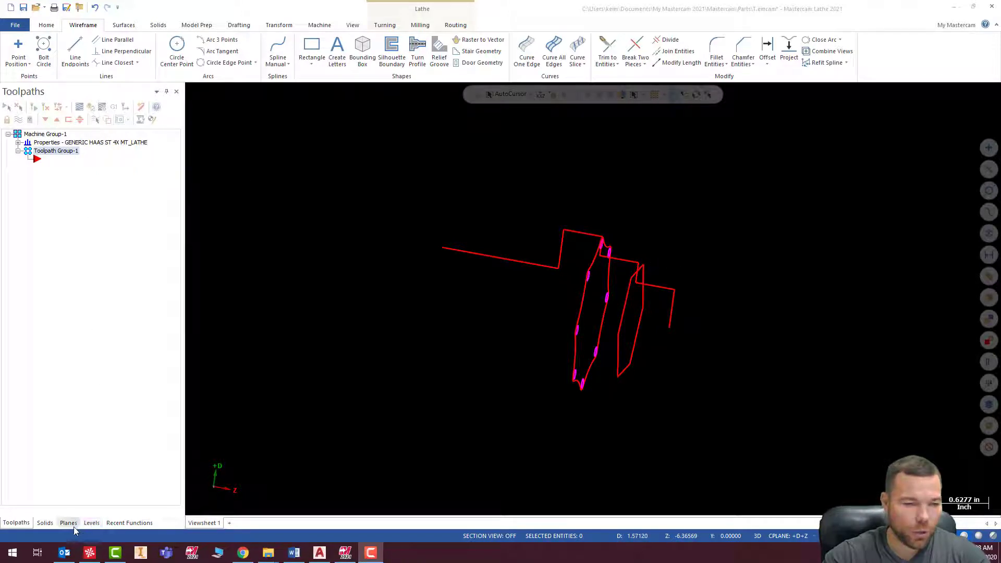
right_click(300, 285)
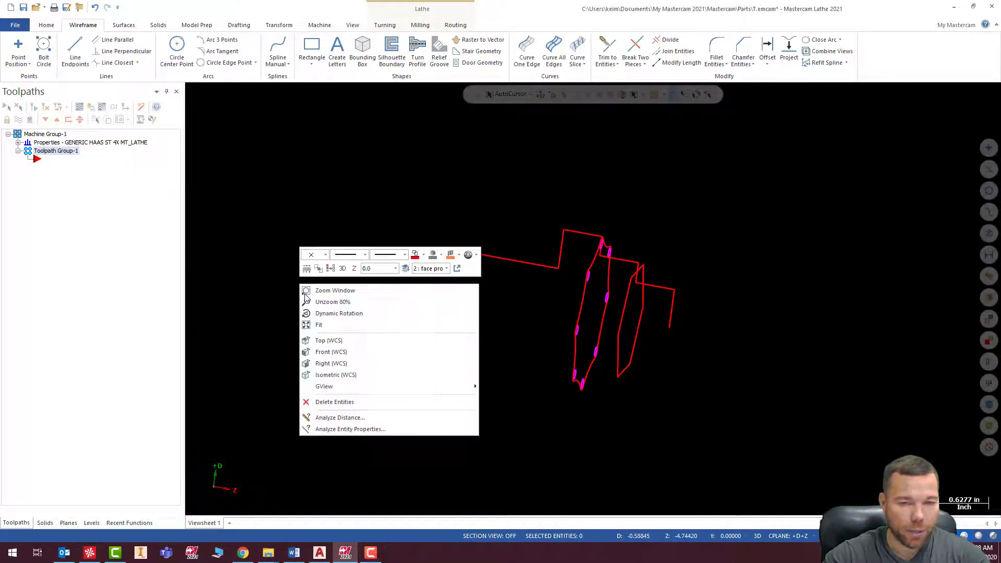
click(328, 340)
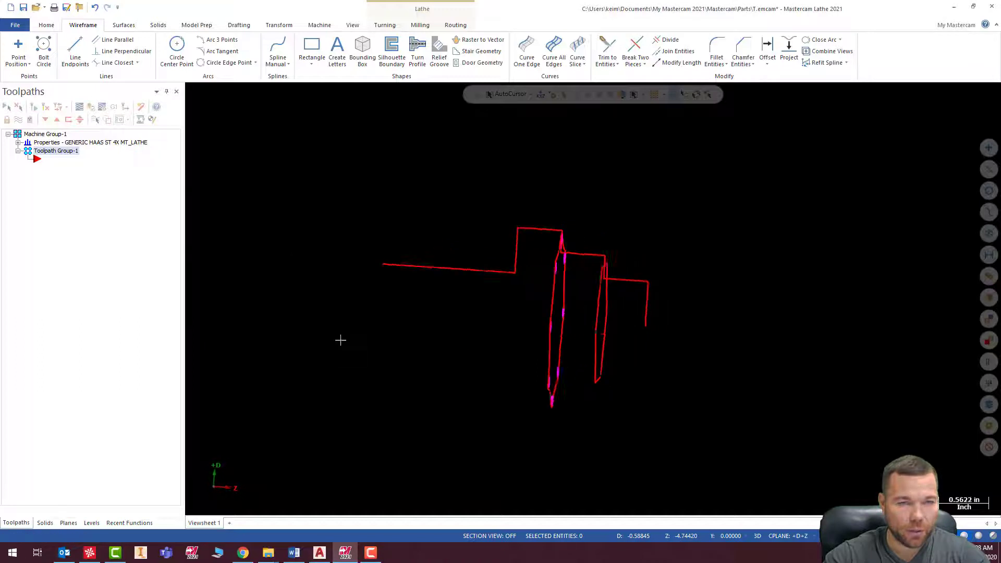
click(69, 522)
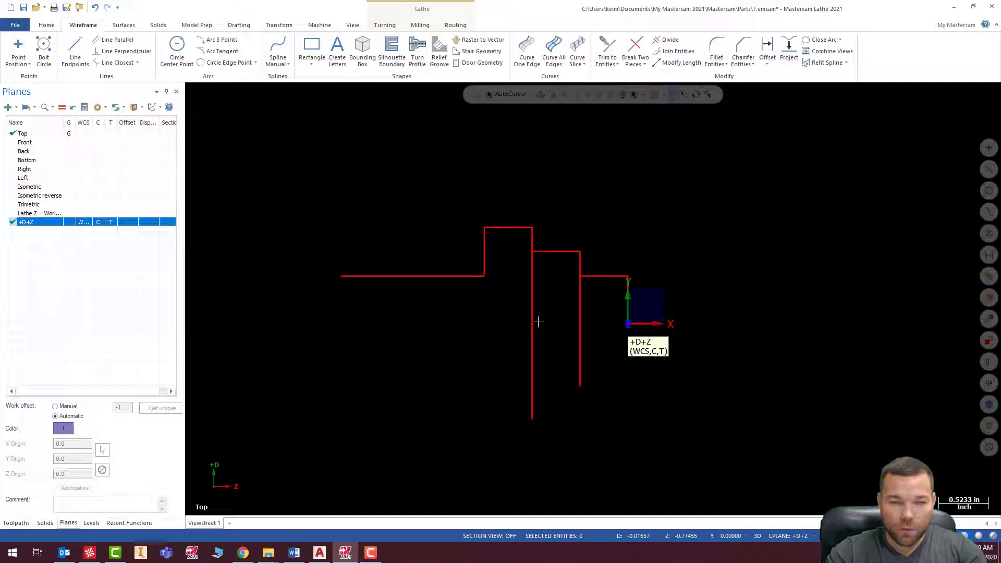
Consult the point callout in the PDF drawing and create a point in Mastercam at coordinates .6495*2,0,-.75.
key(alt+Tab)
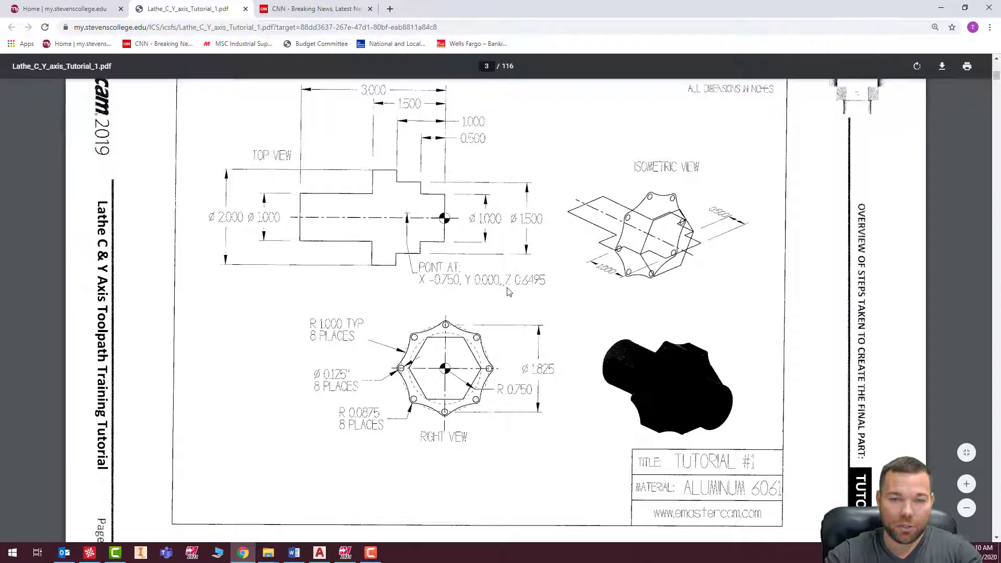
key(super+Down)
key(super+Down)
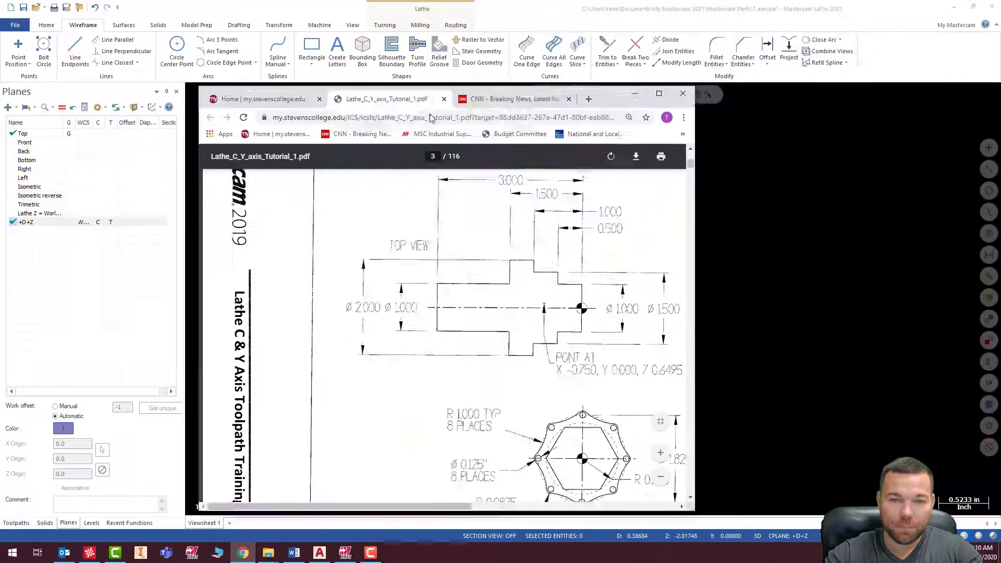
click(18, 48)
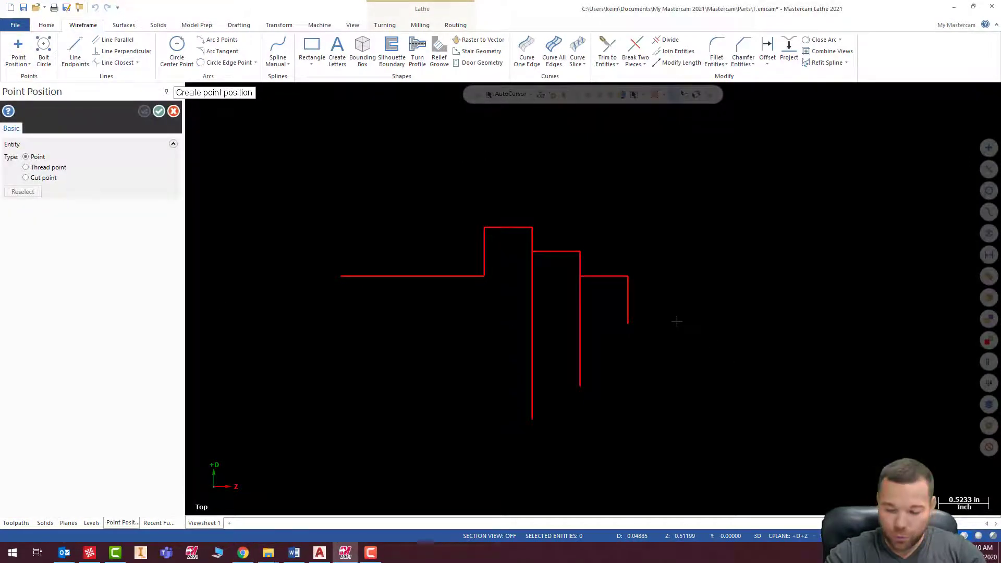
key(space)
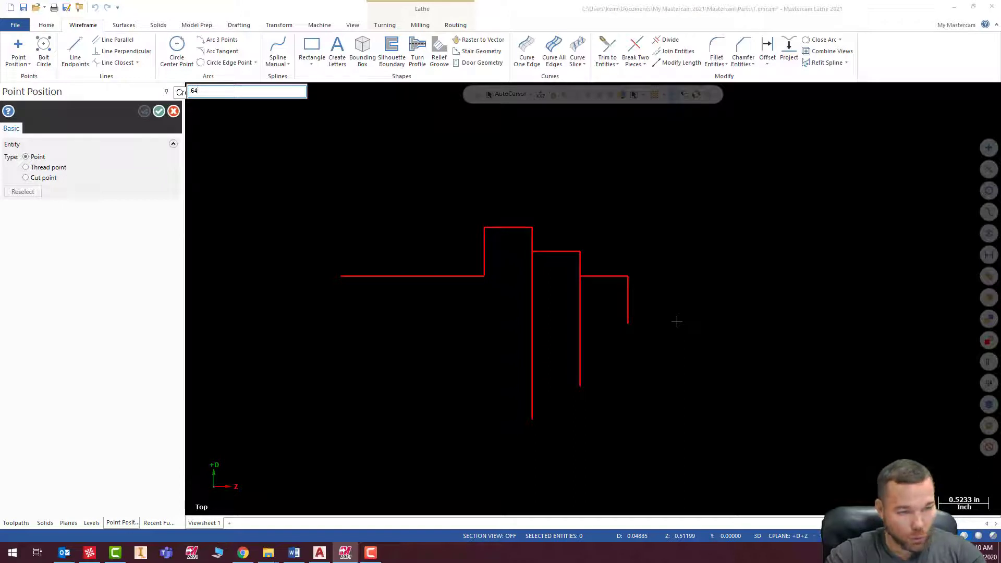
text(.6495)
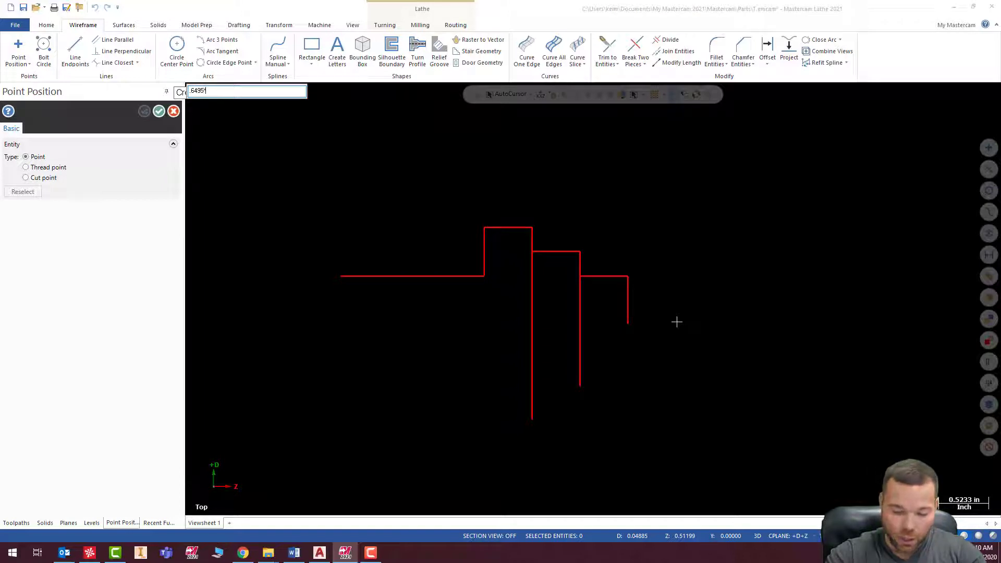
text(*2,0,)
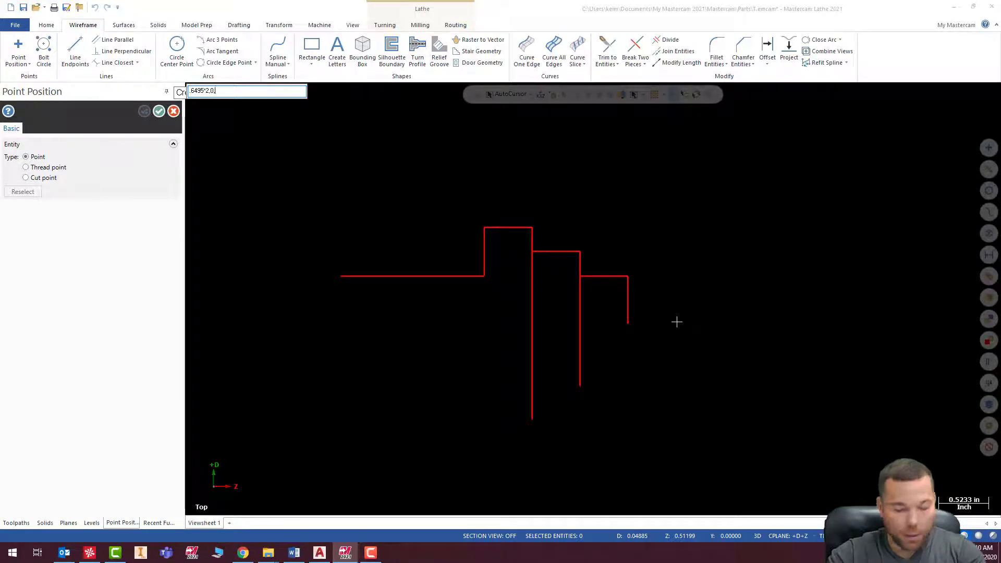
text(-.75)
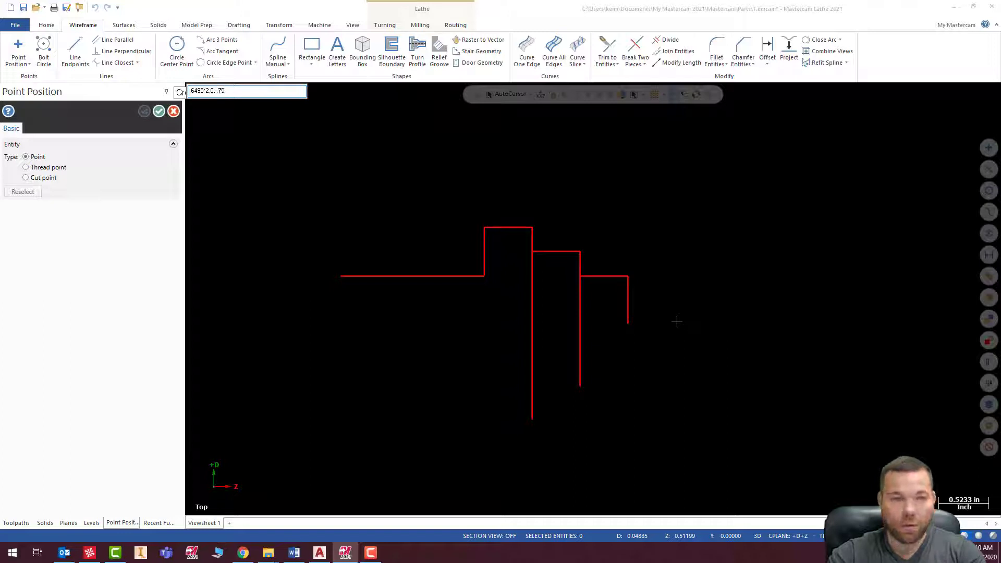
key(Return)
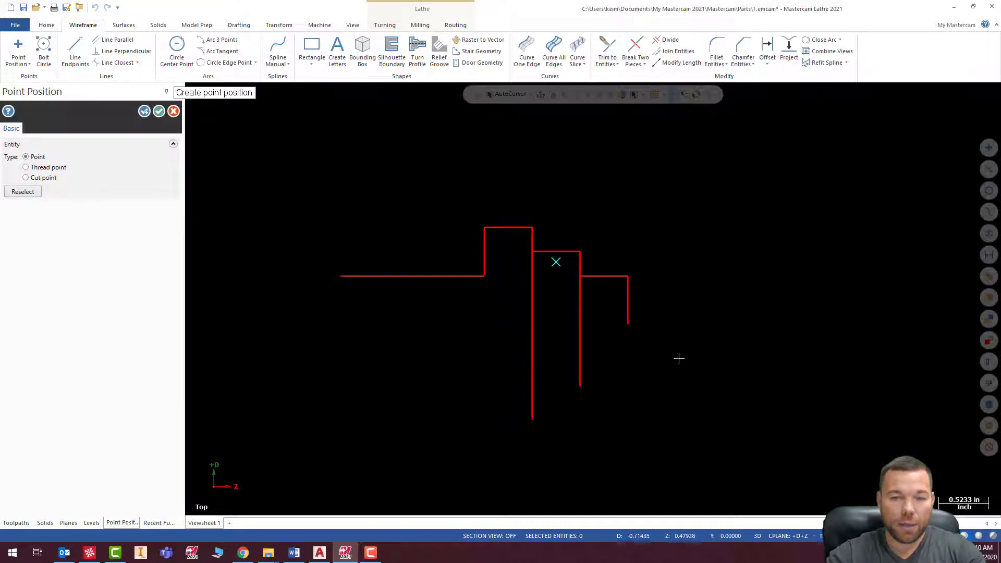
Examine the point's location on the hexagon face in 3D, Right and Top views and compare it with the PDF drawing.
middle_drag(665, 279, 469, 281)
right_click(758, 243)
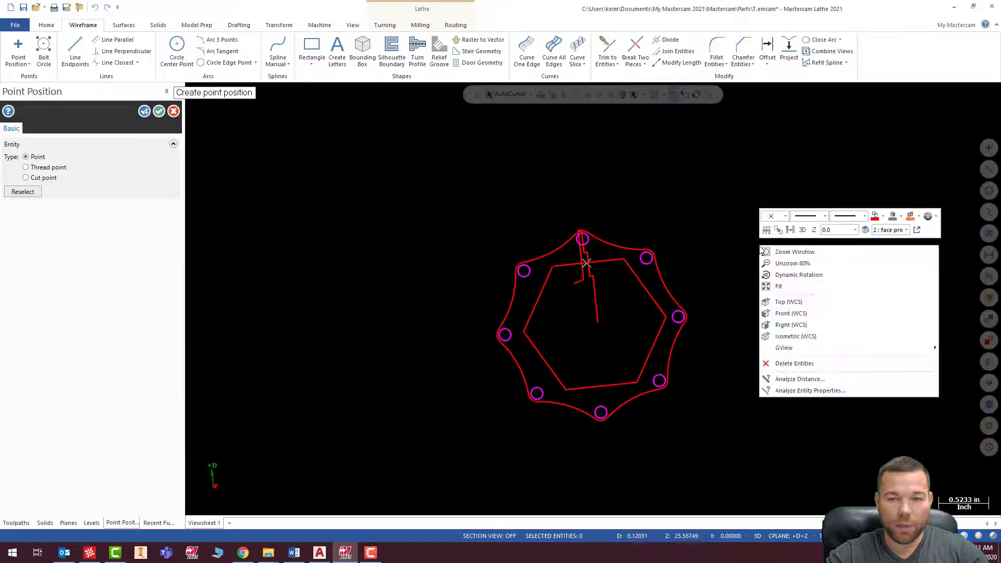
click(792, 328)
scroll(675, 327, up, 6)
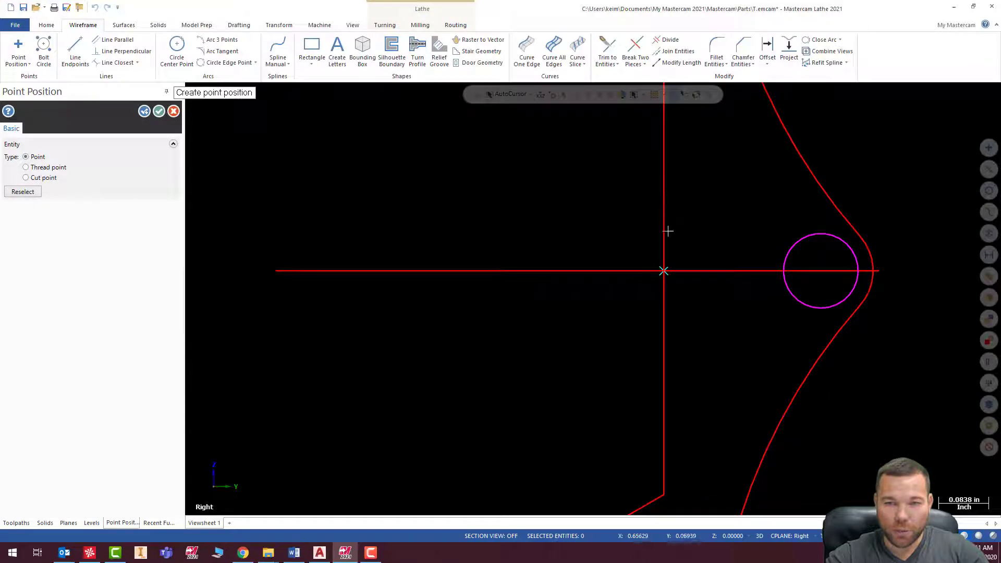
scroll(720, 307, down, 3)
right_click(822, 209)
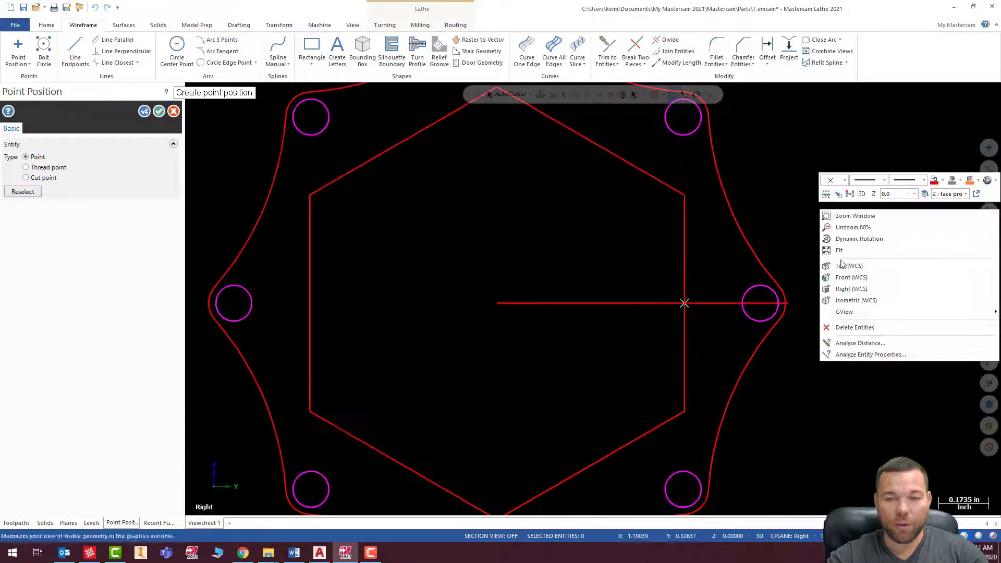
click(851, 276)
mouse_move(699, 297)
middle_down()
mouse_move(650, 221)
mouse_move(500, 251)
mouse_move(652, 261)
mouse_move(520, 297)
mouse_move(667, 225)
mouse_move(603, 239)
middle_up()
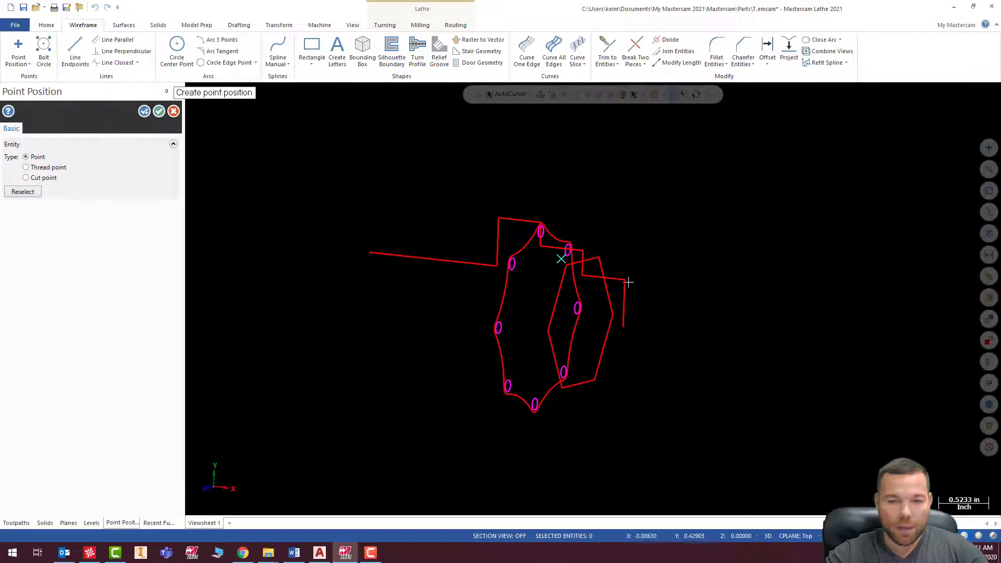
middle_drag(627, 281, 697, 234)
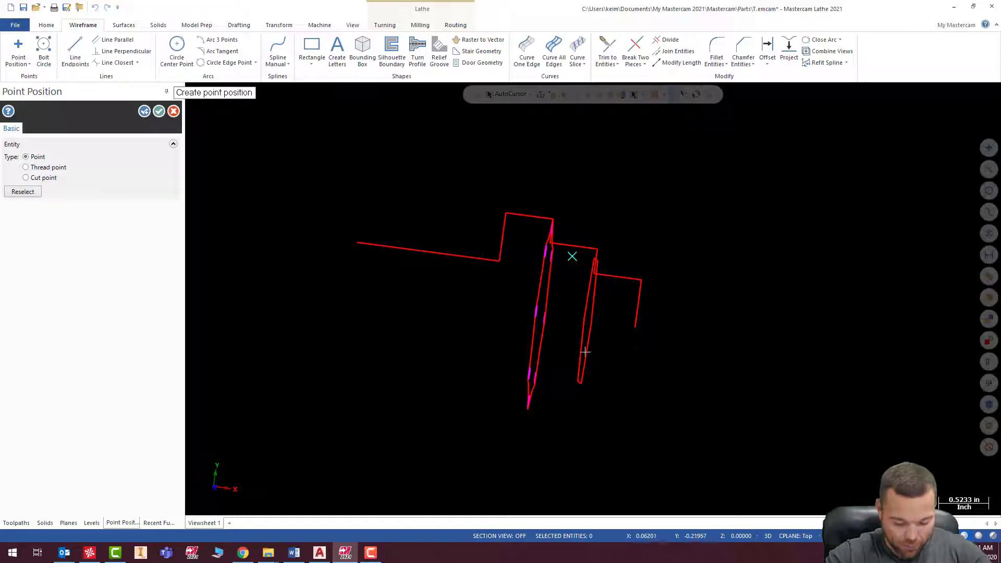
key(alt+Tab)
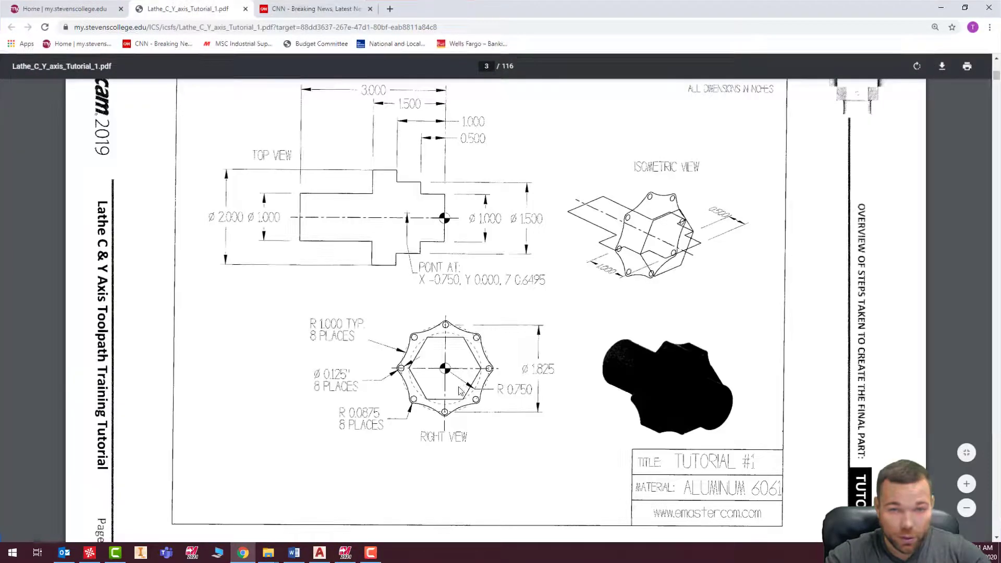
scroll(432, 374, down, 2)
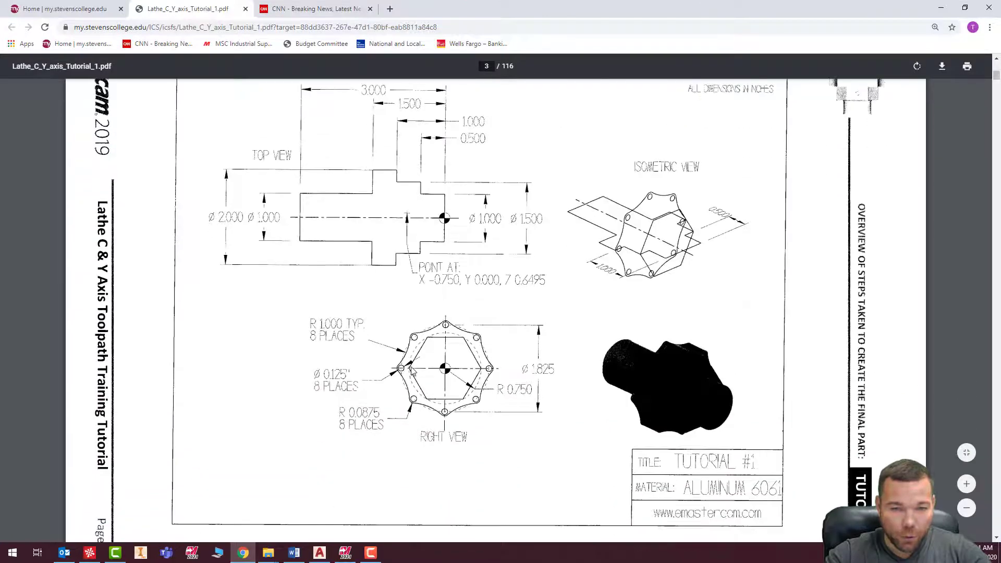
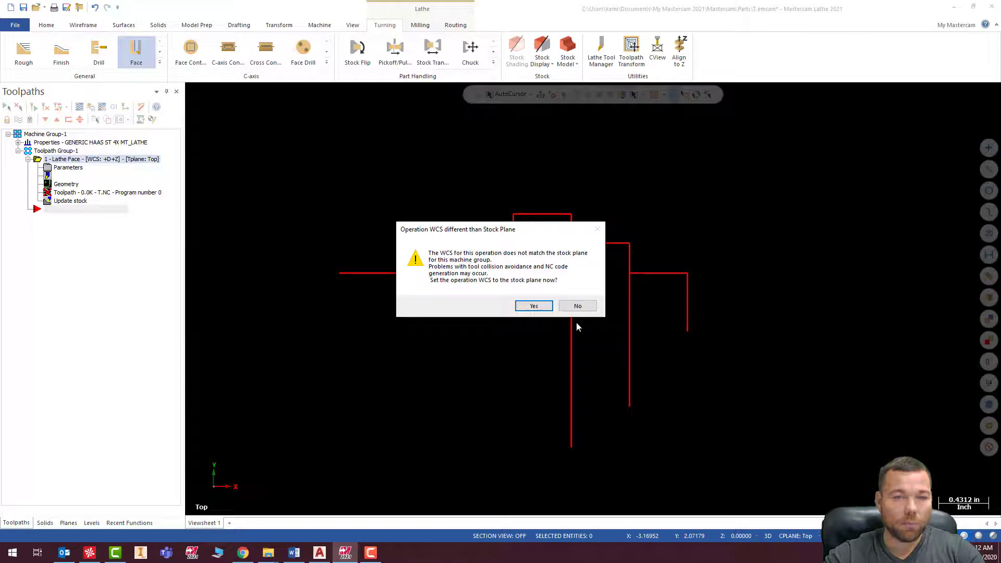
Decline matching the operation WCS to the stock plane, keep the Lathe Face operation, and delete it from the toolpath group.
click(577, 306)
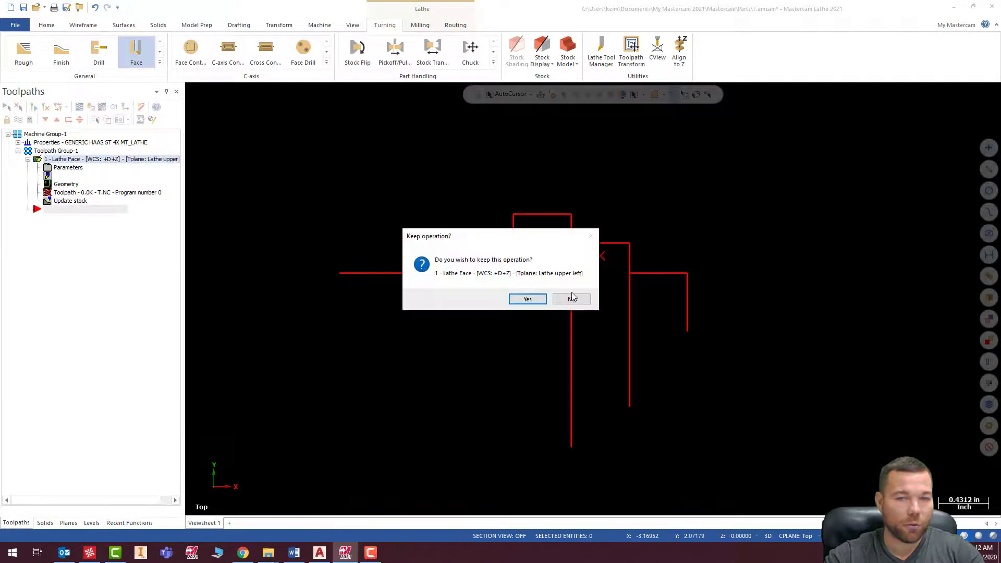
click(537, 298)
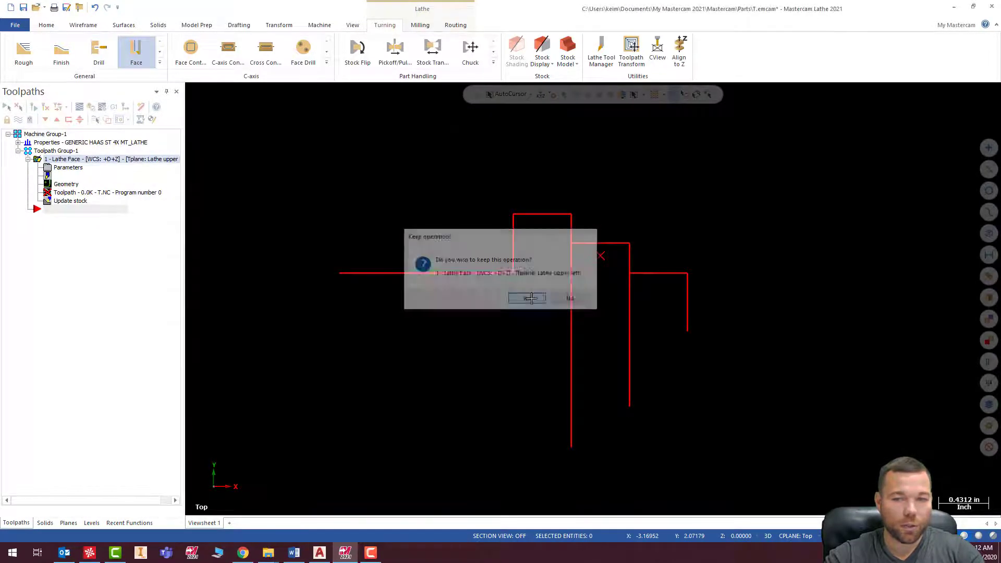
click(50, 159)
key(Delete)
click(532, 313)
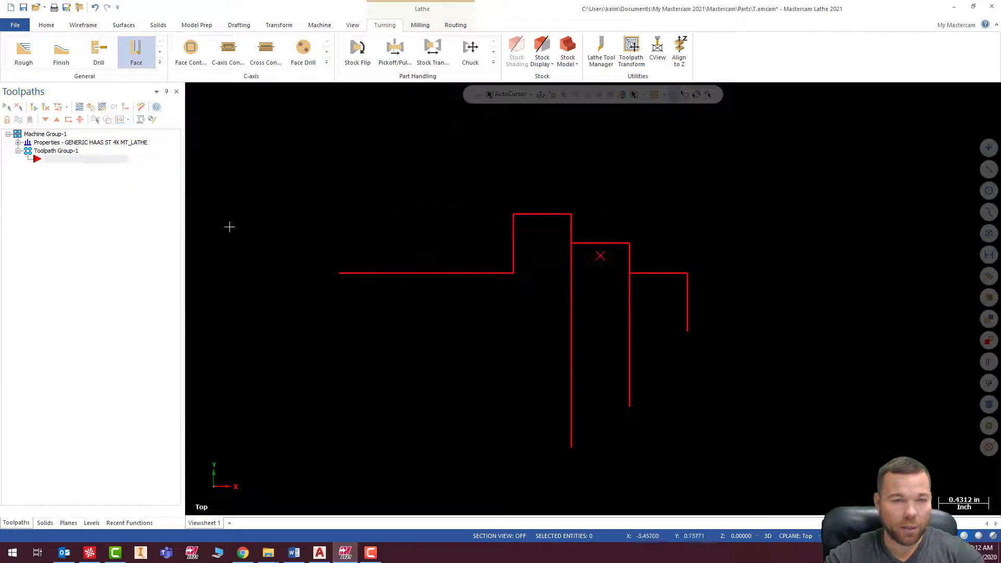
Open the machine group's stock setup and set the stock plane to +D+Z.
click(18, 142)
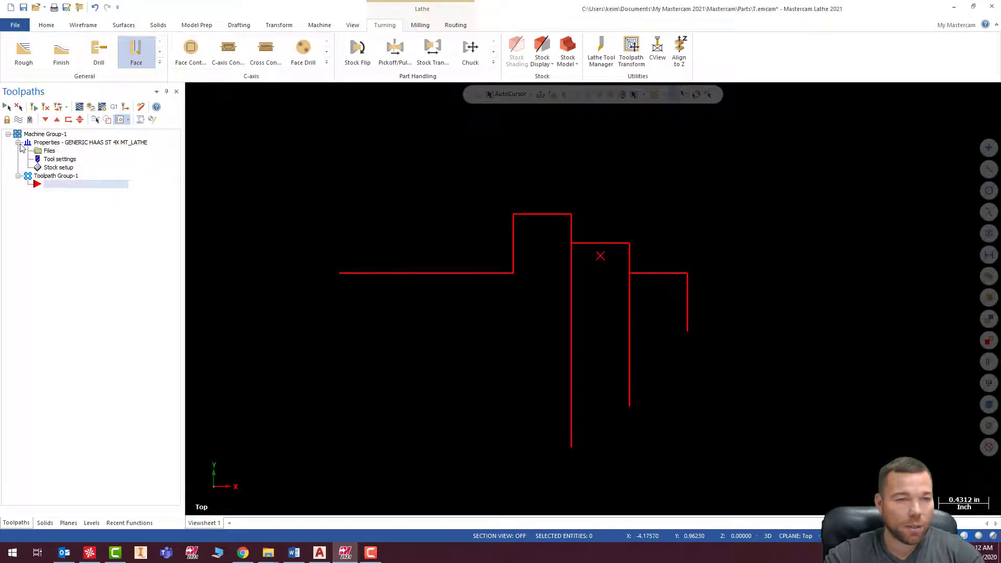
click(51, 168)
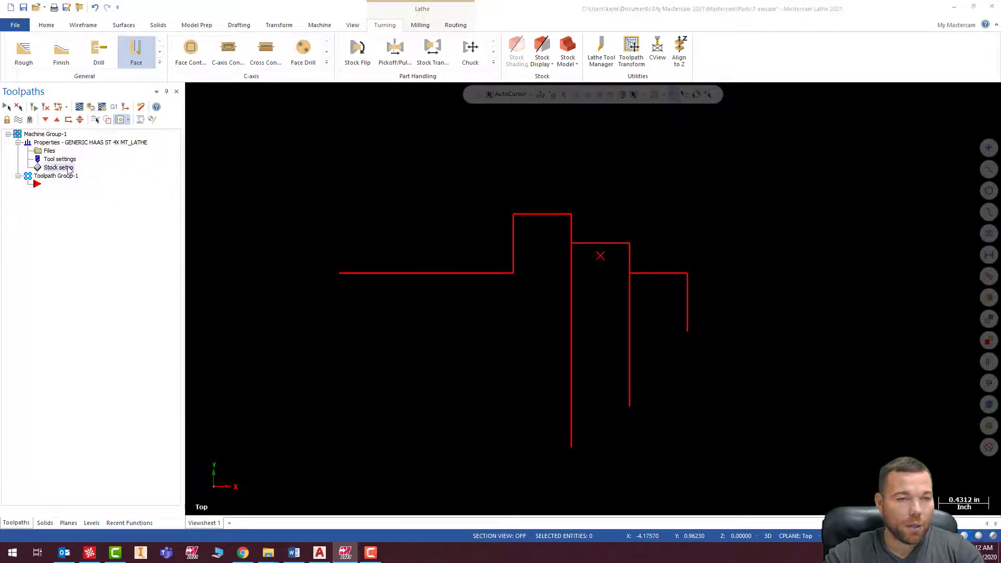
click(60, 160)
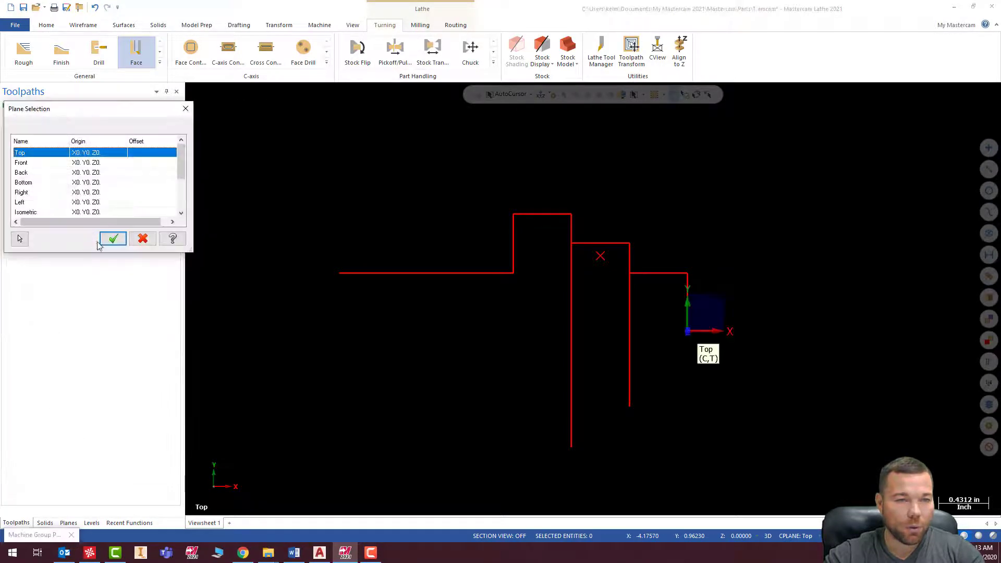
scroll(34, 201, down, 2)
click(33, 193)
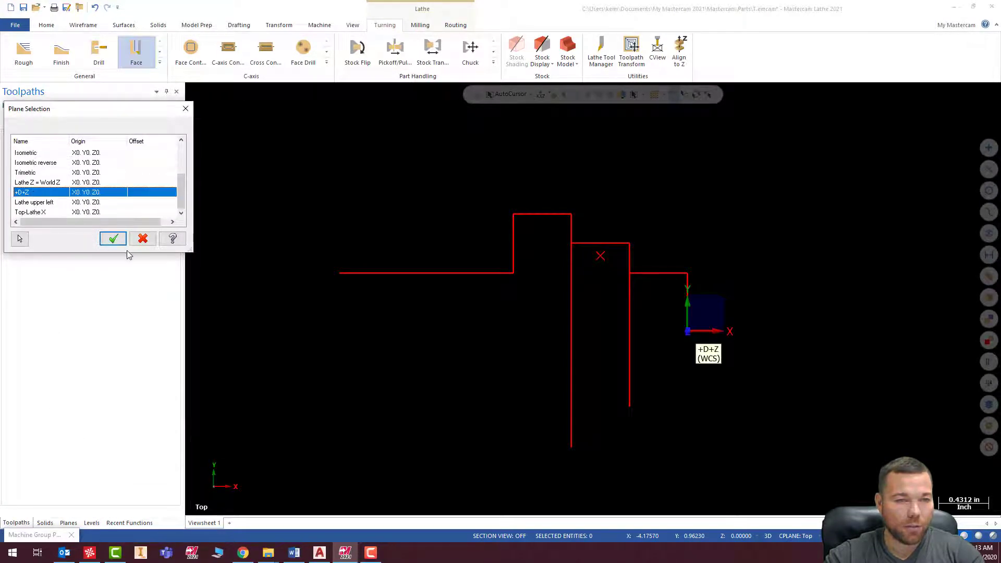
click(113, 238)
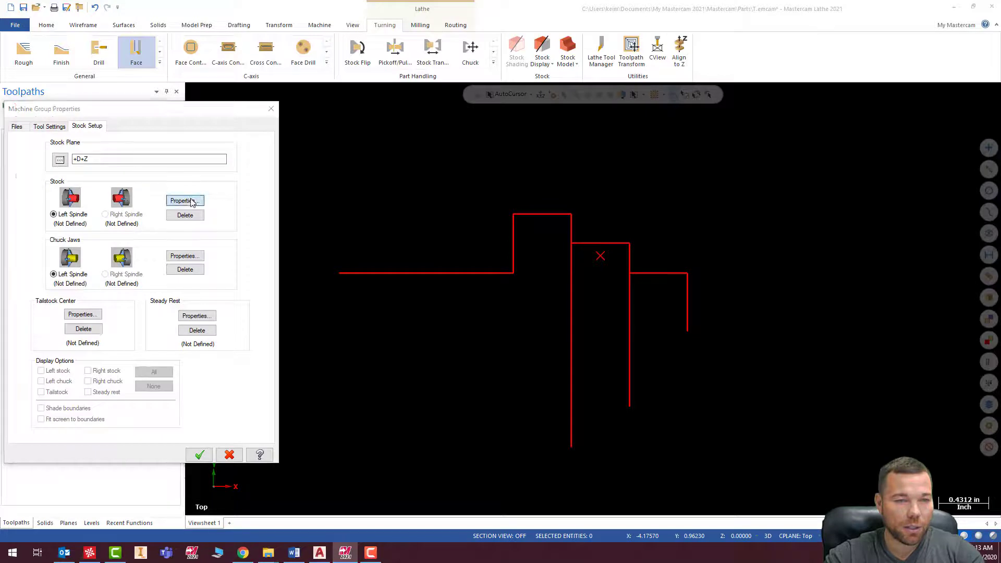
Define the left spindle stock as a cylinder with a length of 3.0 and an OD of 2.5.
click(194, 201)
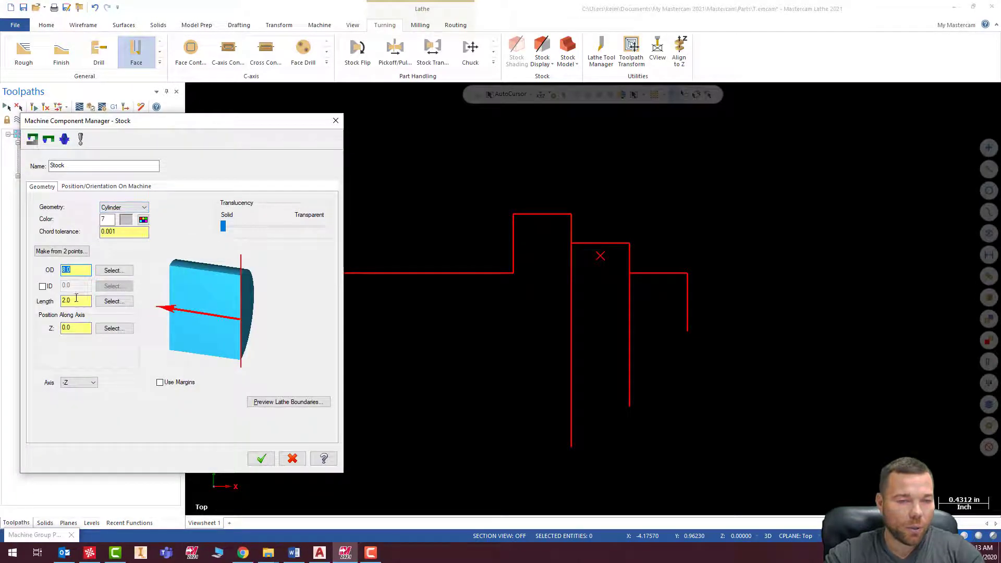
click(84, 300)
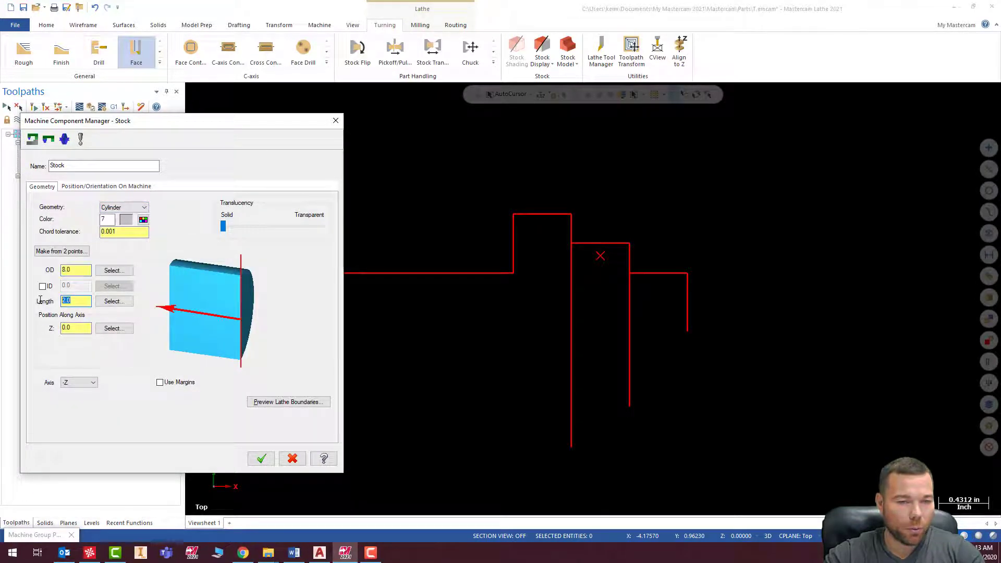
text(3)
key(Return)
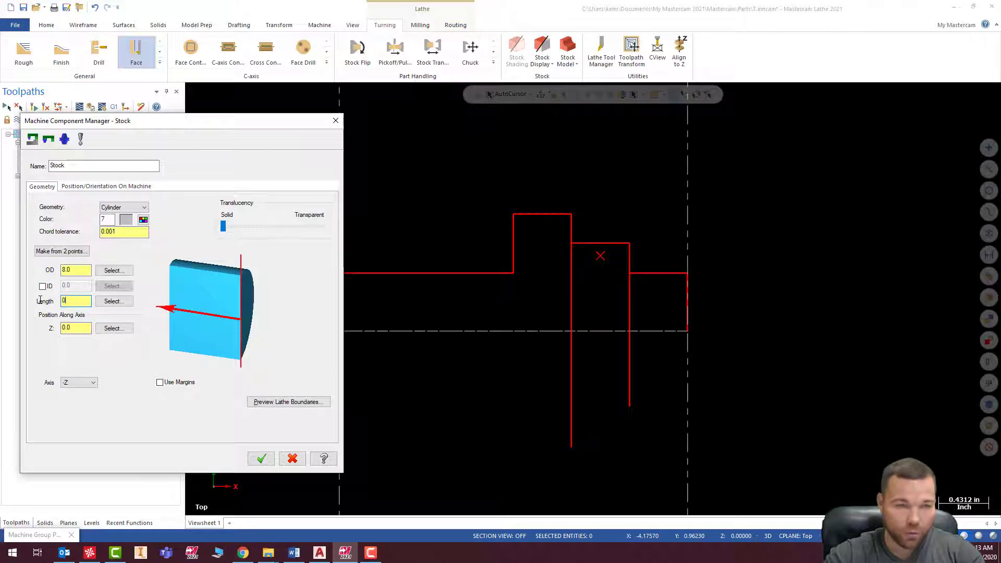
key(BackSpace)
text(3.0)
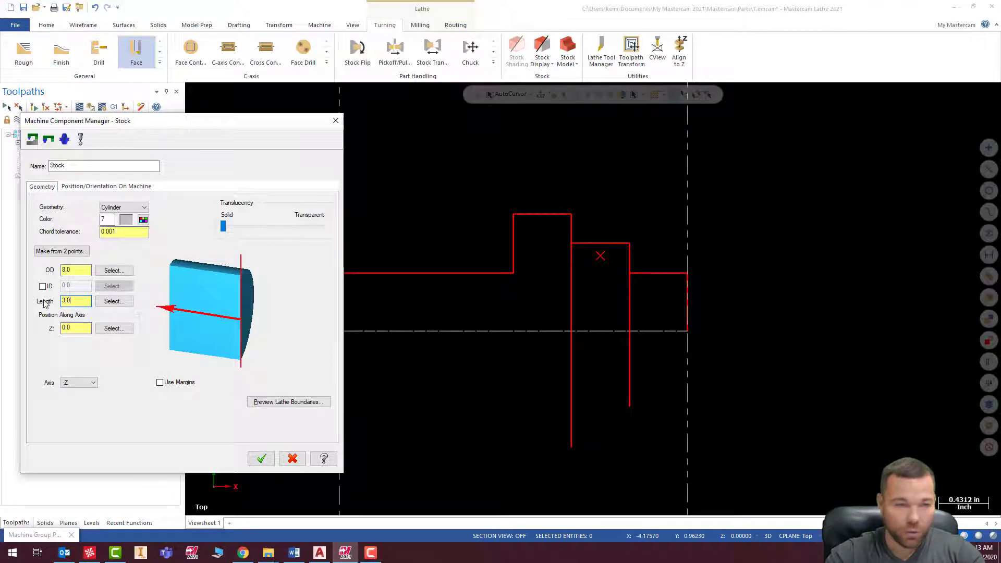
drag(79, 274, 44, 275)
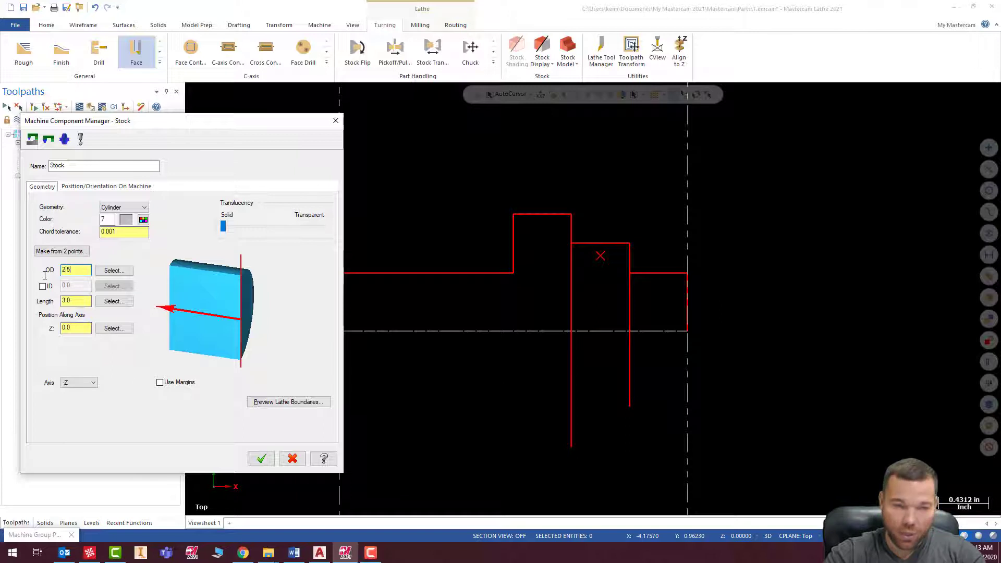
Enable stock margins, set the right margin to 0.01 and the left margin to 2.0, and accept the stock definition.
click(174, 383)
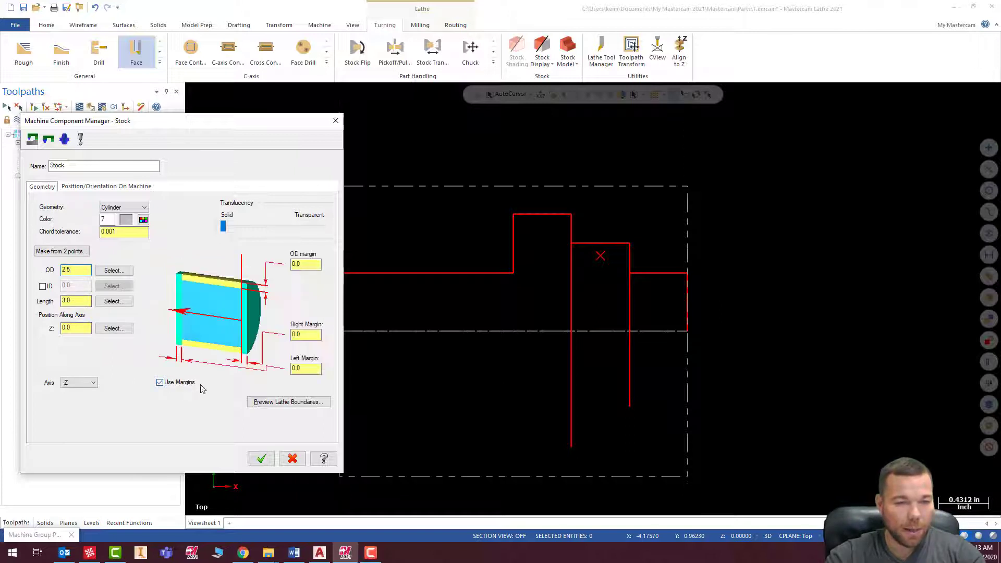
key(Tab)
key(Tab)
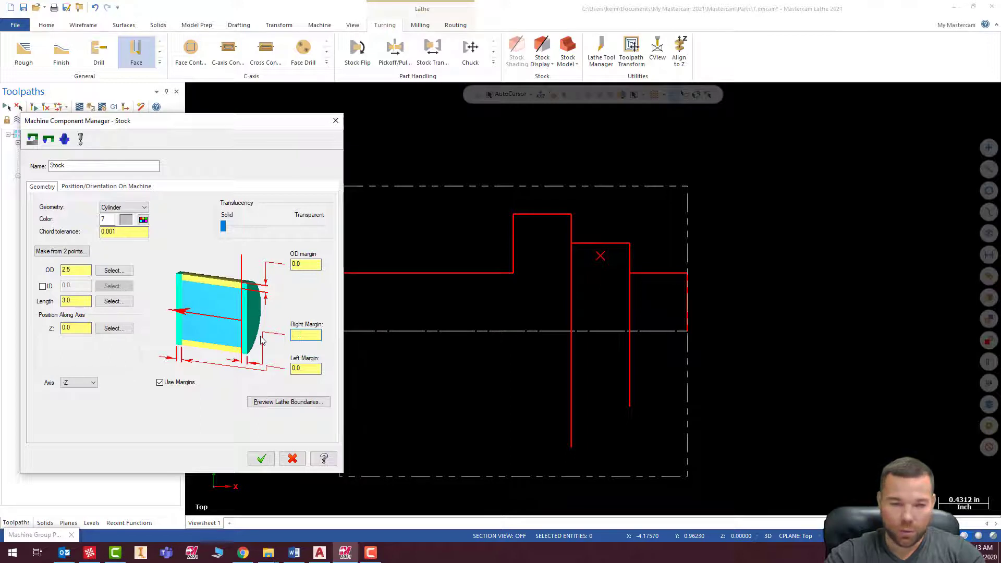
text(.01)
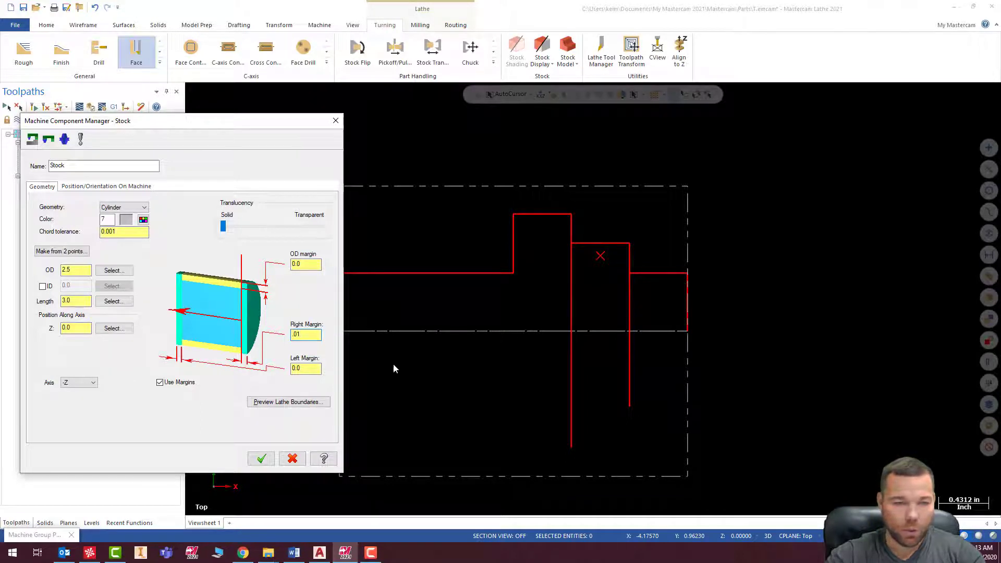
click(315, 368)
text(2)
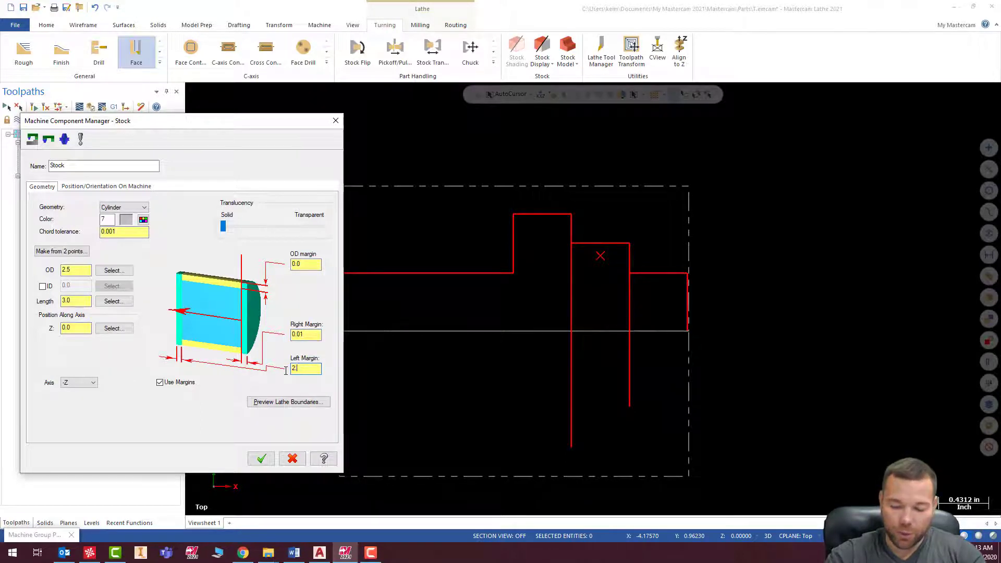
text(.0)
click(302, 265)
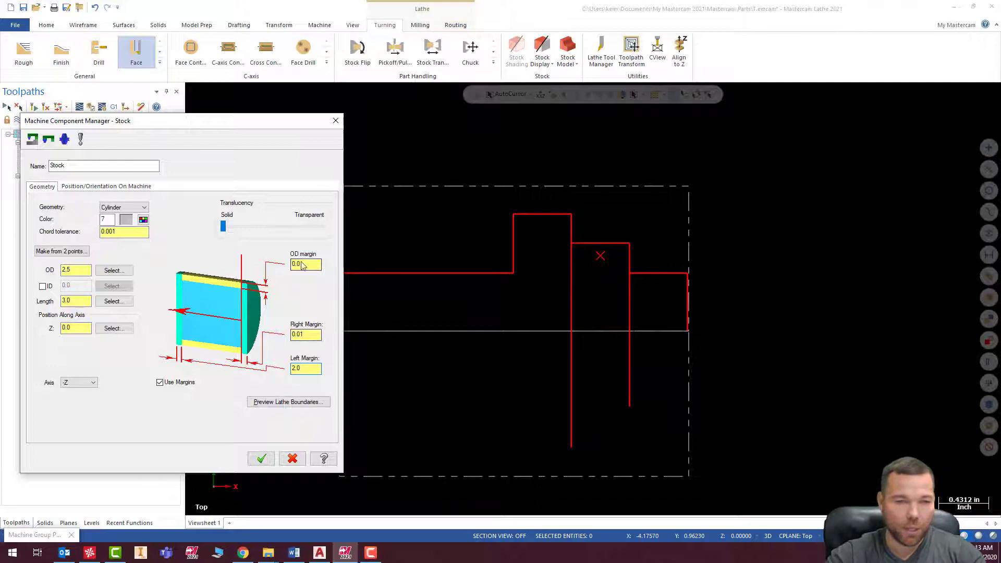
click(265, 457)
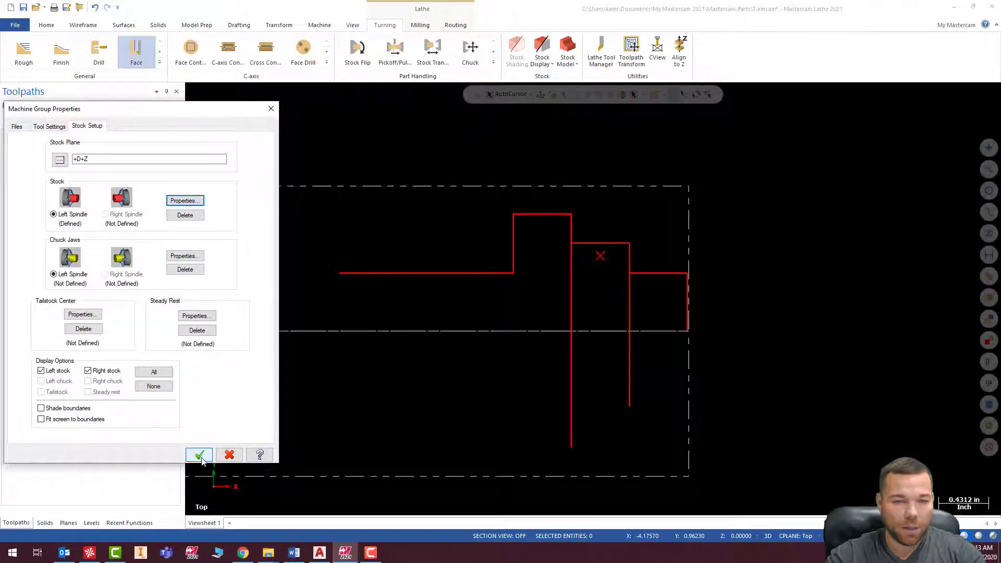
Accept the stock setup, then set the machine group's material to ALUMINUM inch - 6061 from the material library.
click(200, 456)
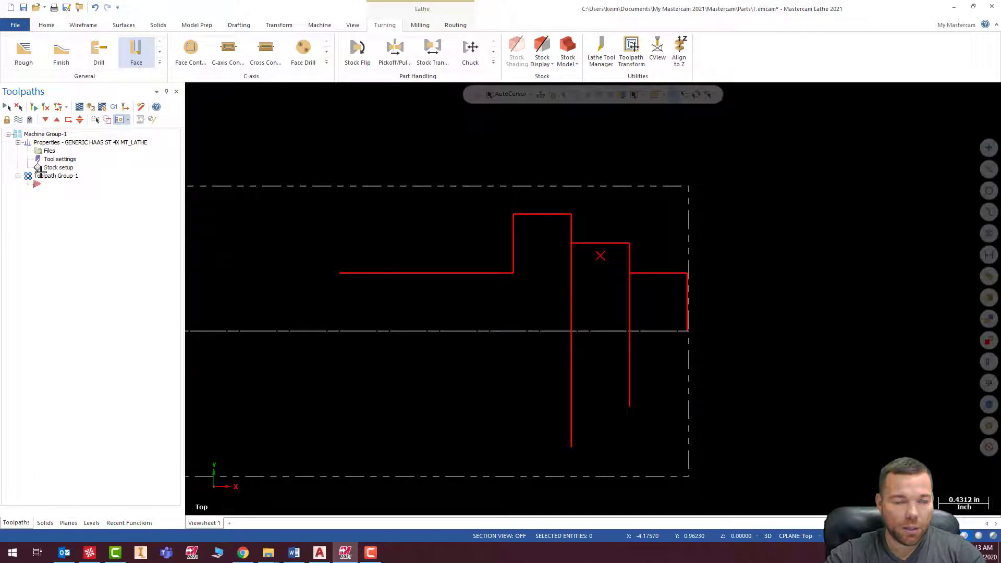
click(40, 169)
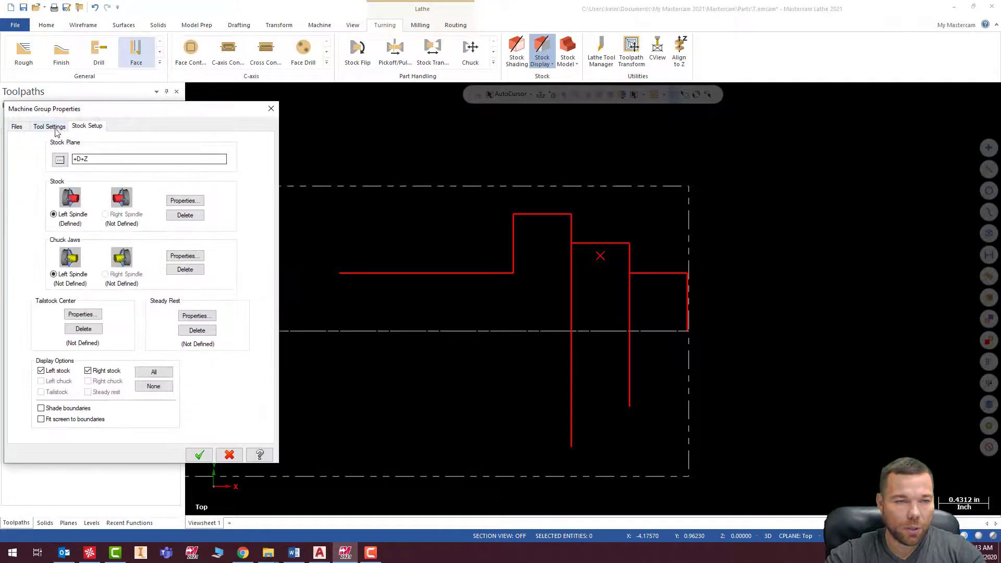
click(55, 129)
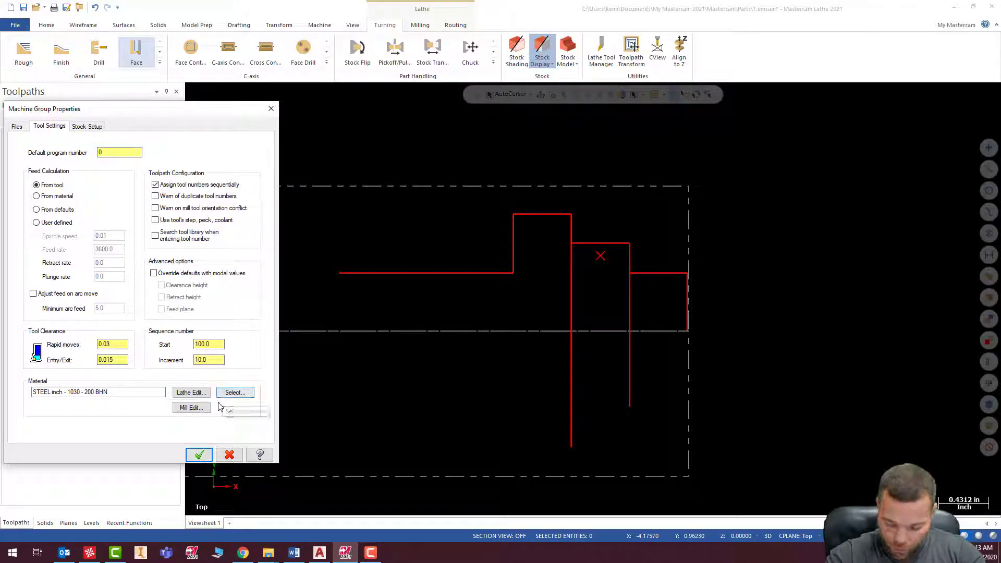
click(234, 393)
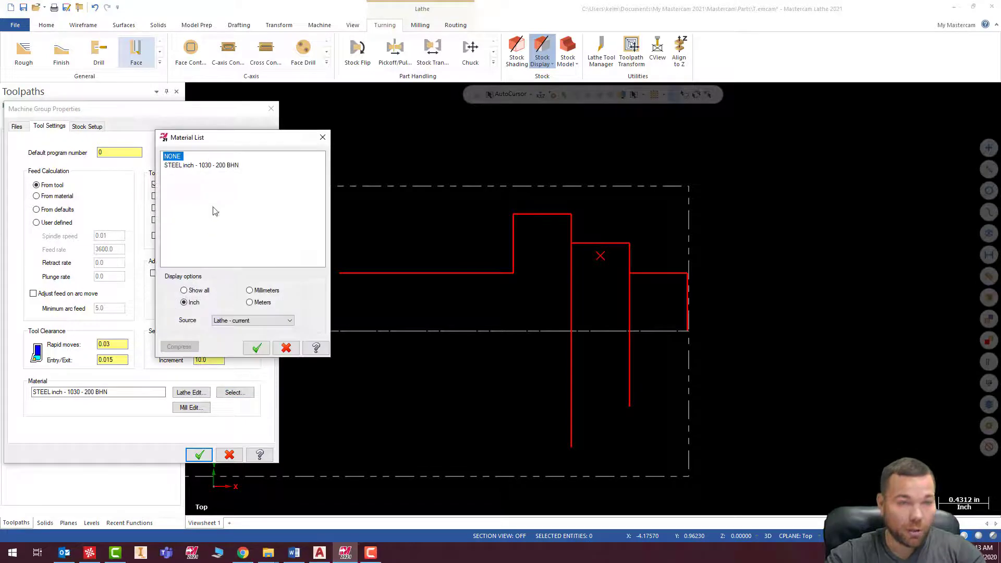
right_click(214, 210)
click(248, 214)
click(198, 170)
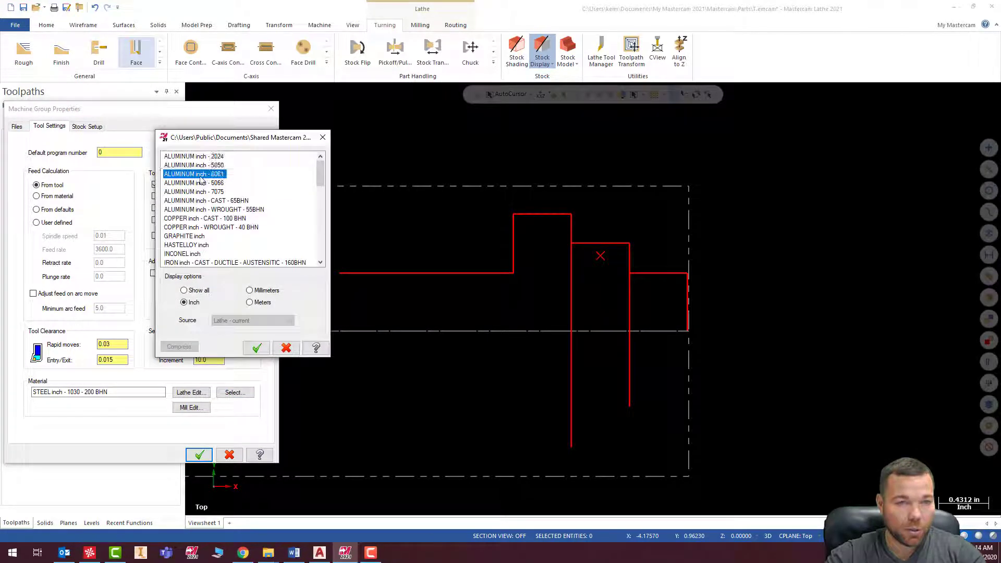
click(256, 347)
click(255, 348)
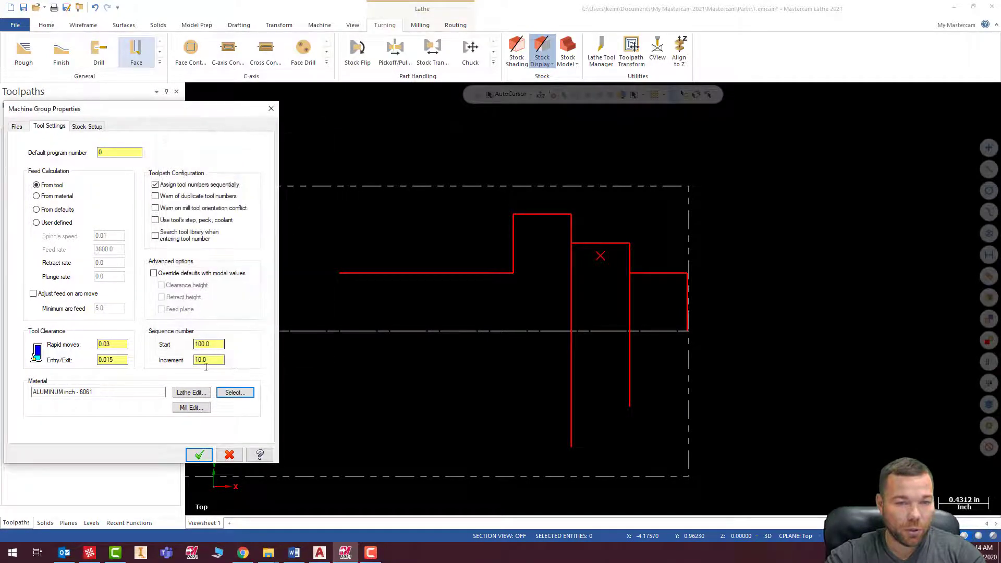
click(200, 455)
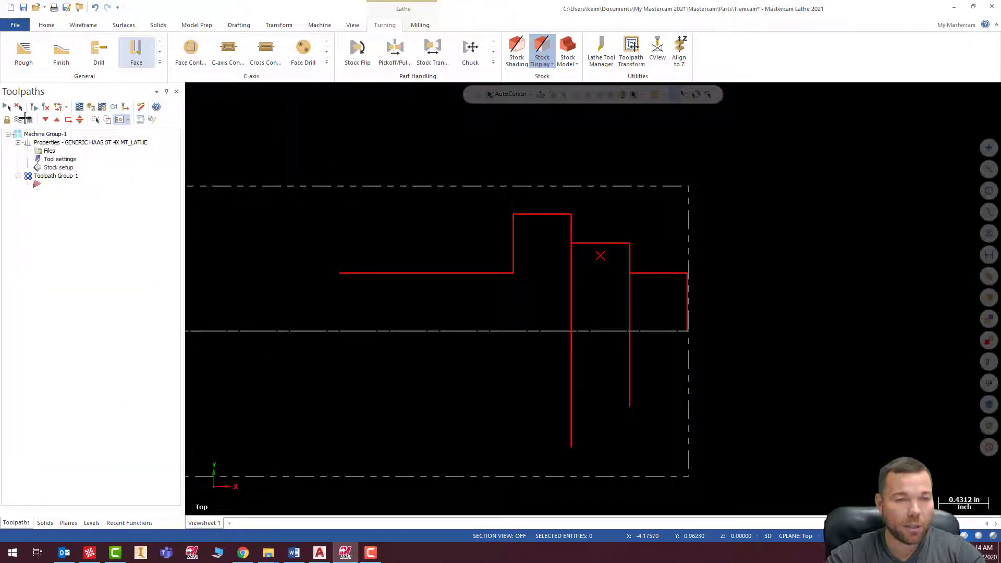
Start a lathe Face toolpath using the T0101 OD rough right 80-degree tool.
scroll(735, 344, down, 3)
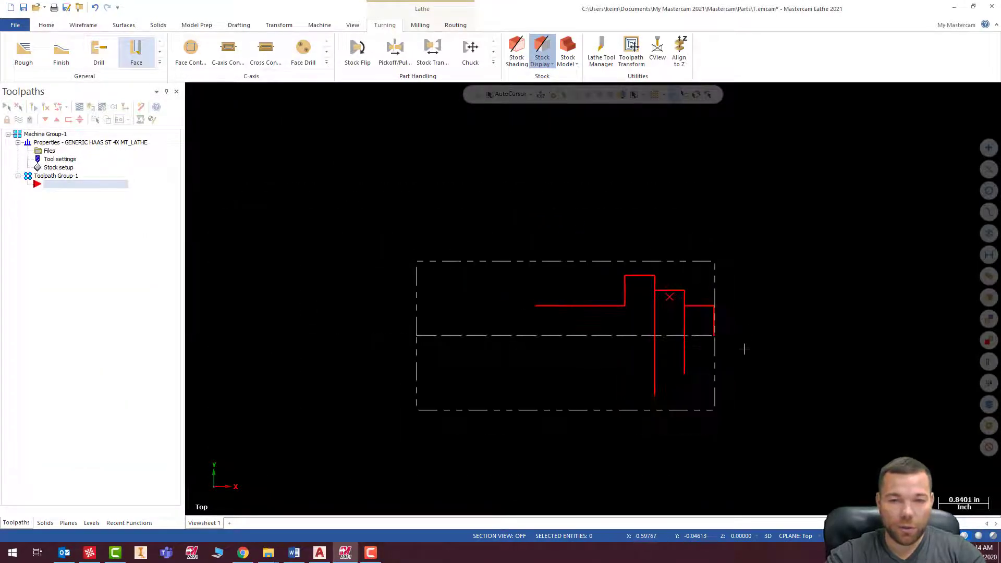
scroll(748, 335, up, 2)
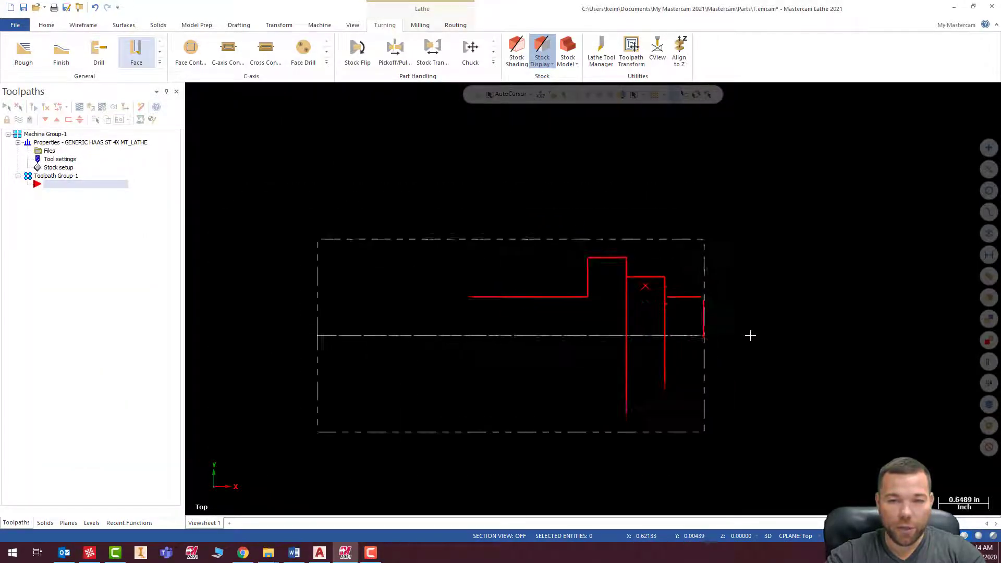
click(145, 58)
click(47, 165)
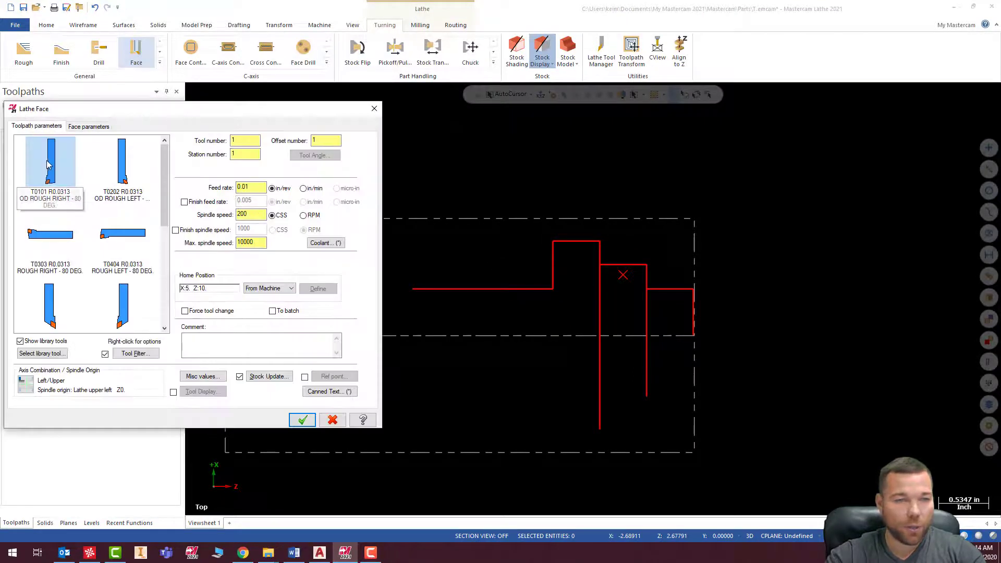
Set the facing maximum spindle speed to 3000, spindle speed to 900 CSS and feed rate to .006 in/rev, and generate the toolpath.
double_click(258, 242)
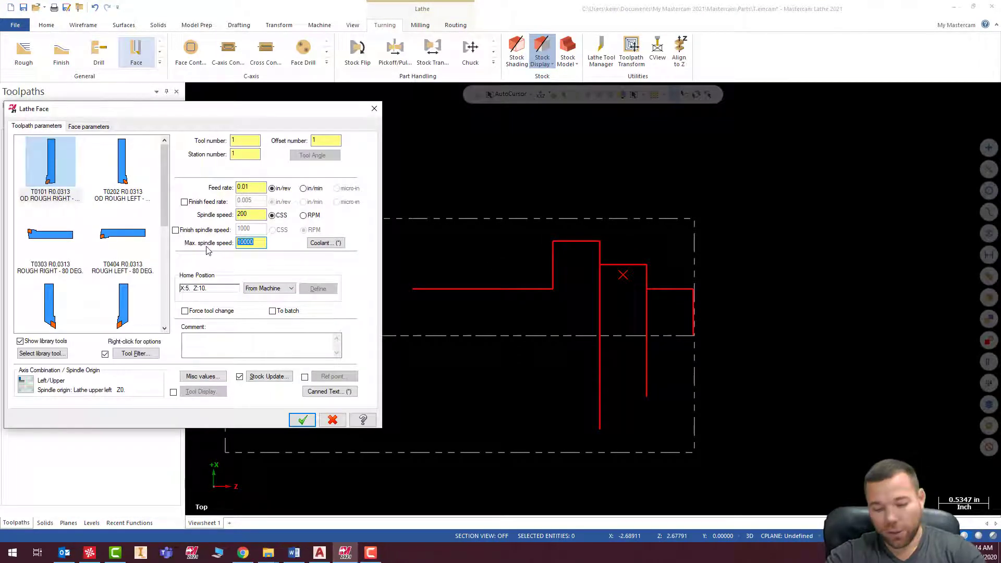
text(3000)
double_click(242, 216)
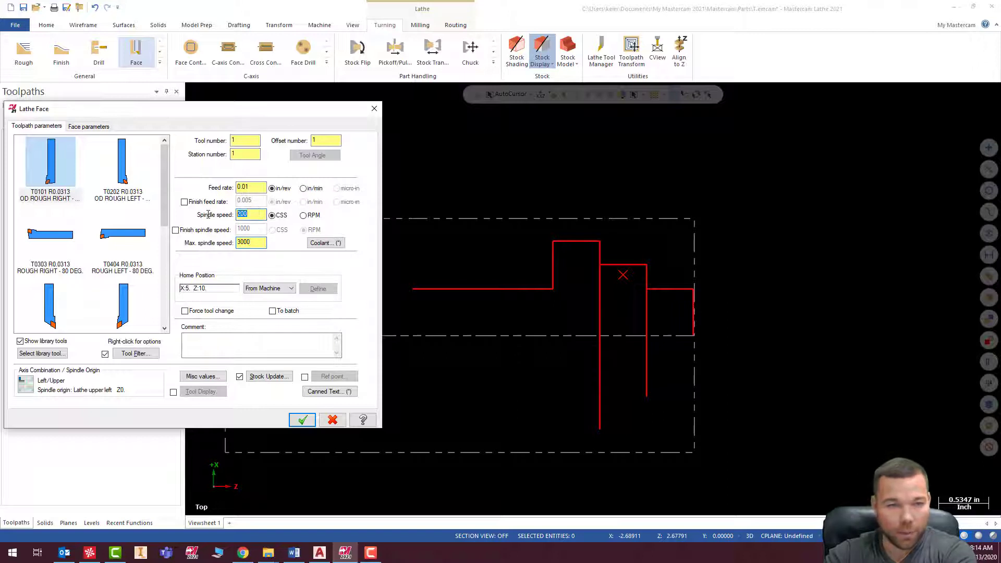
text(900)
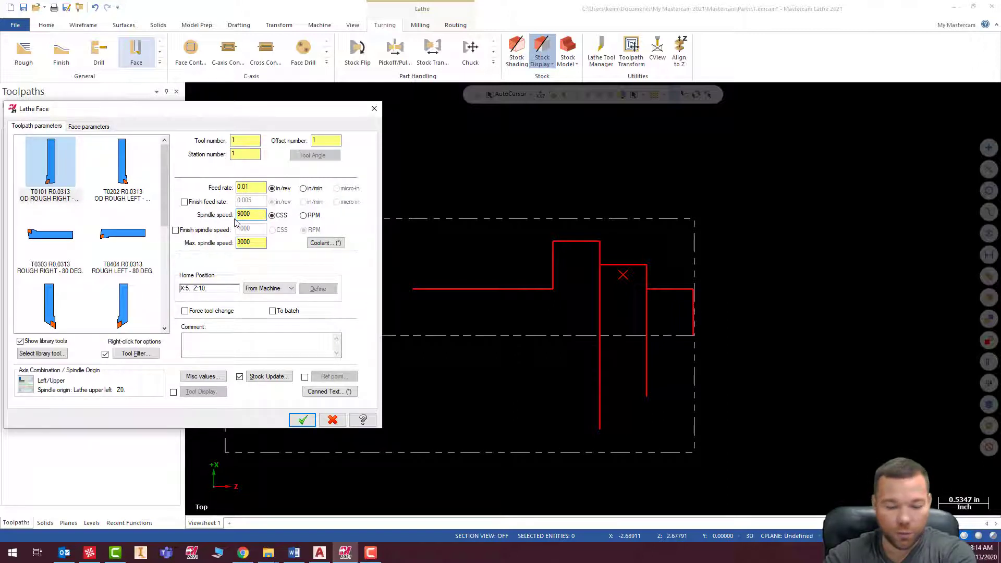
double_click(249, 187)
key(BackSpace)
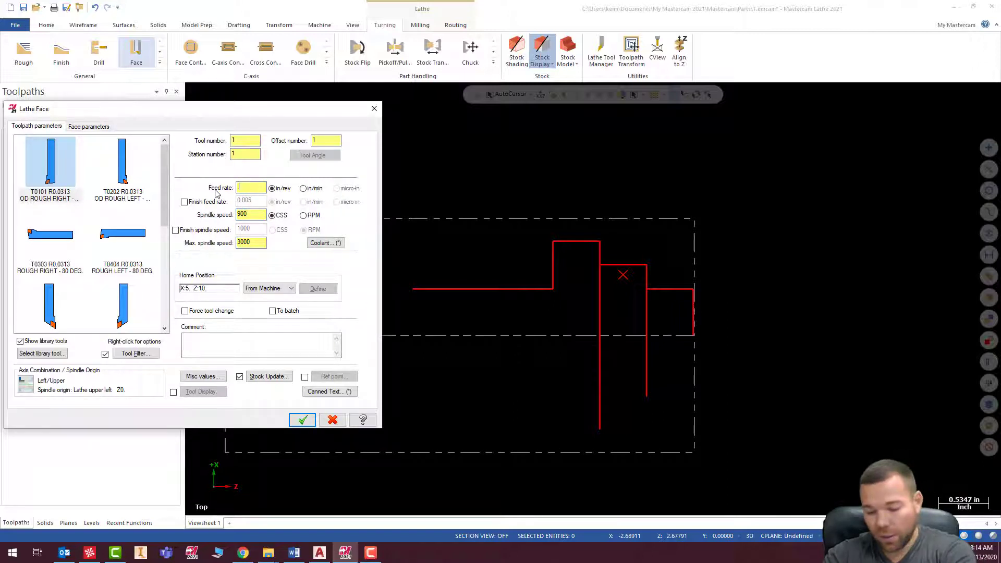
text(.006)
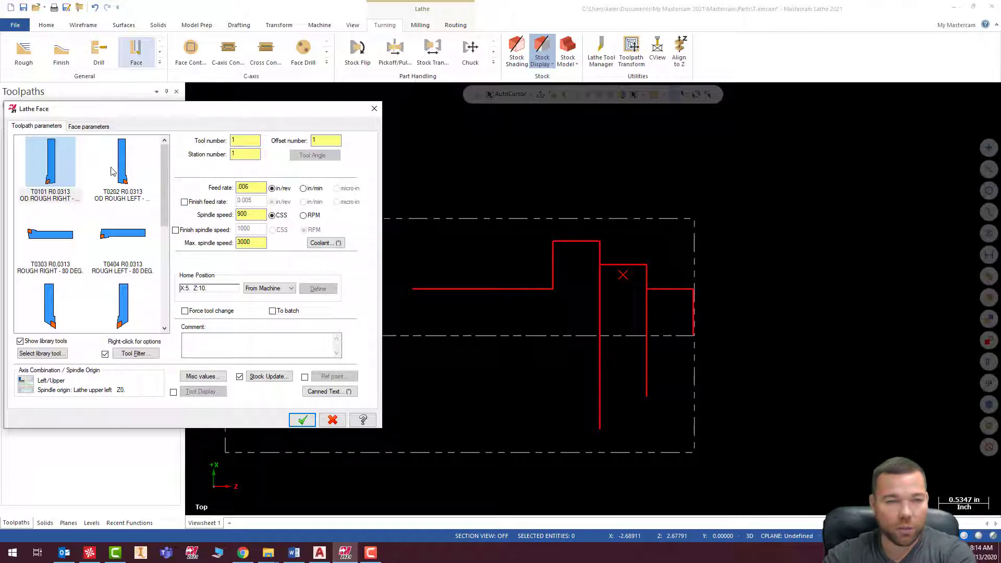
click(92, 127)
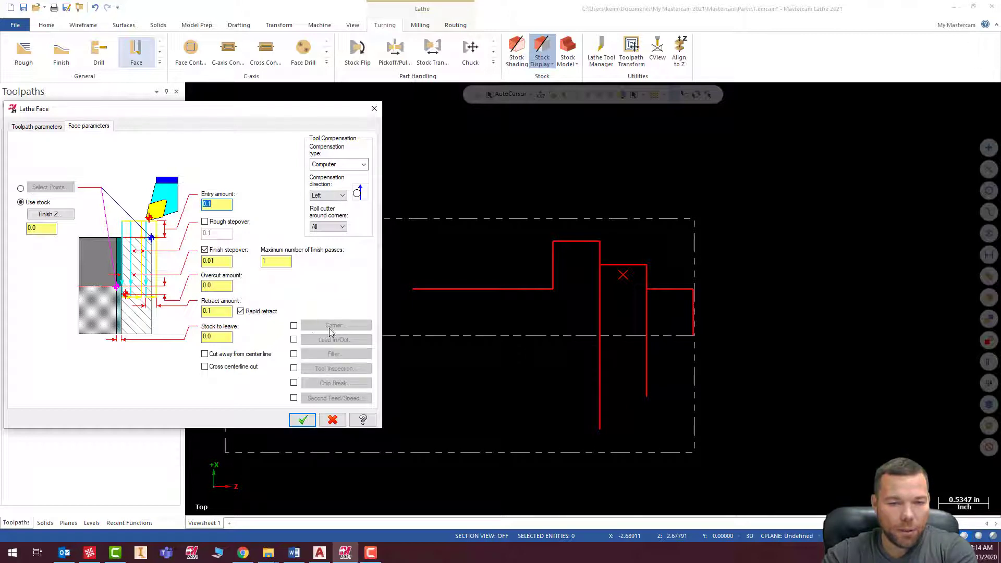
click(300, 420)
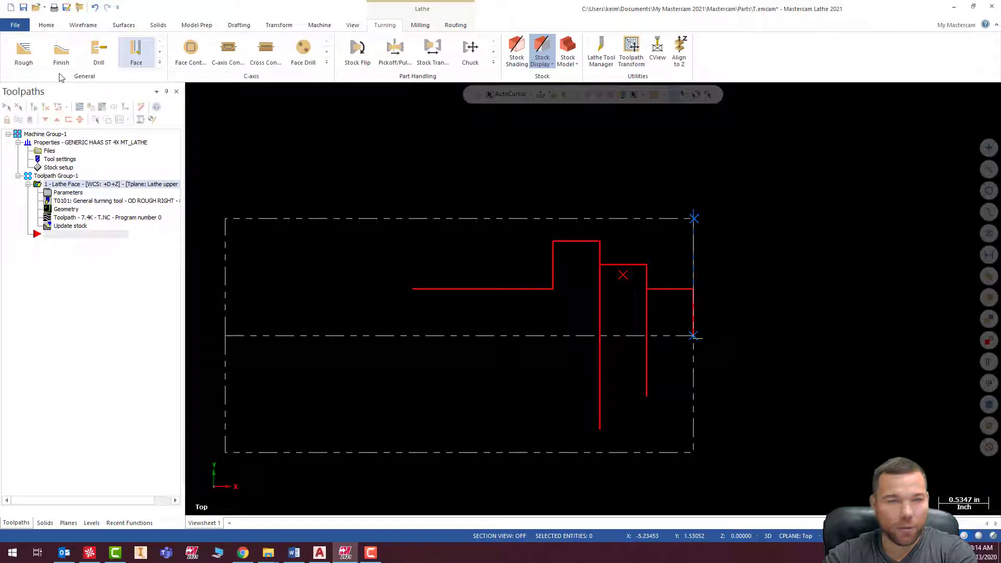
click(160, 64)
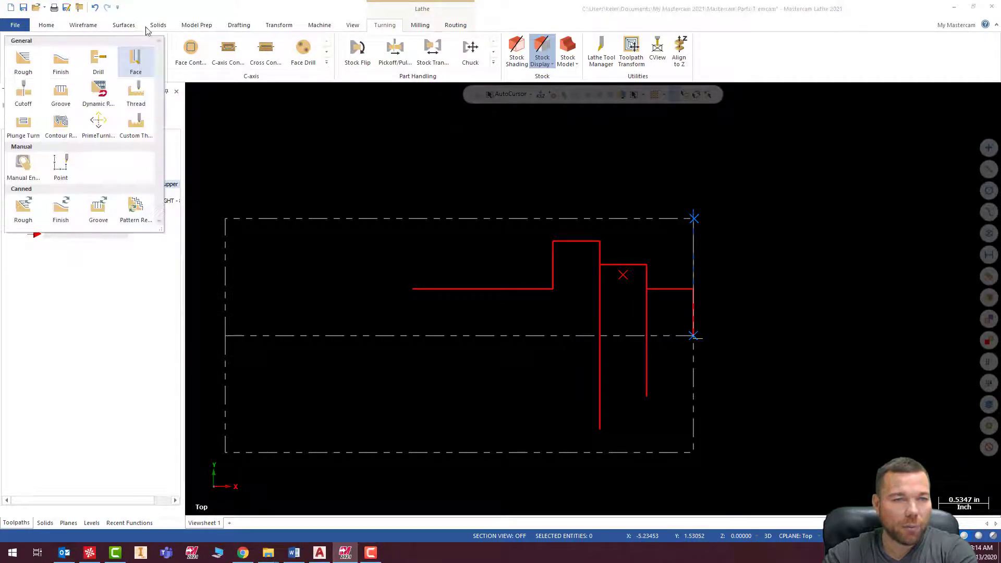
click(27, 209)
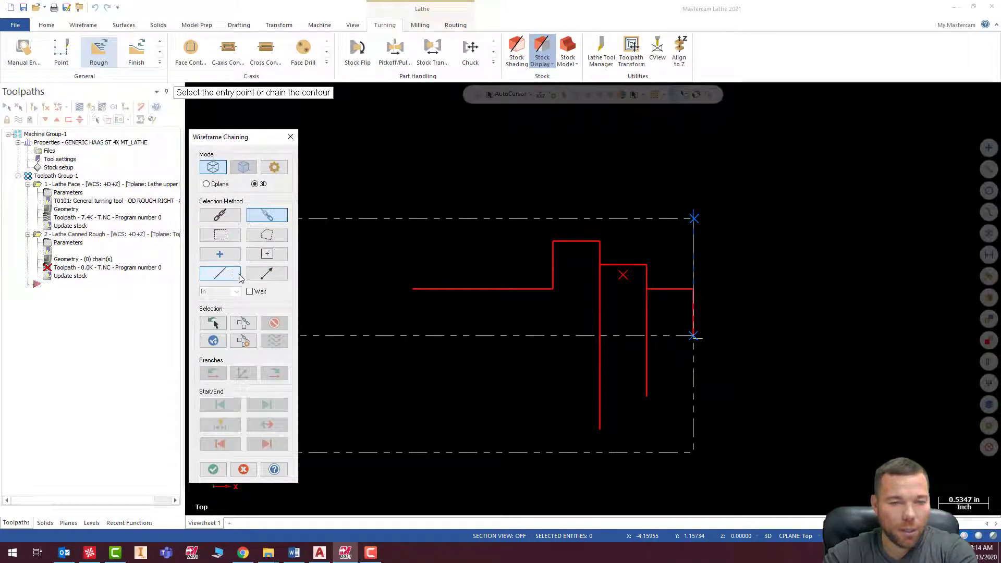
click(678, 288)
click(572, 240)
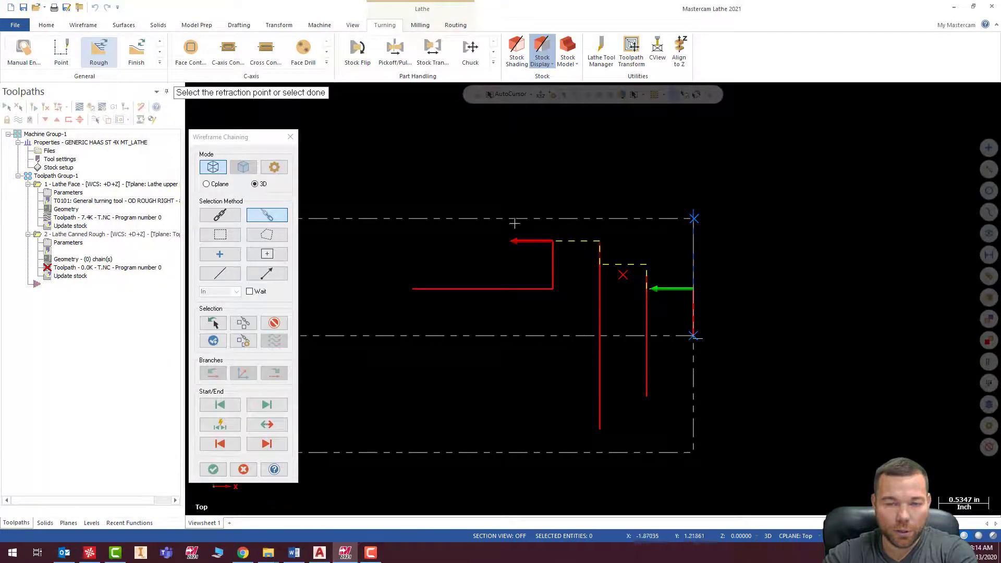
scroll(572, 270, down, 1)
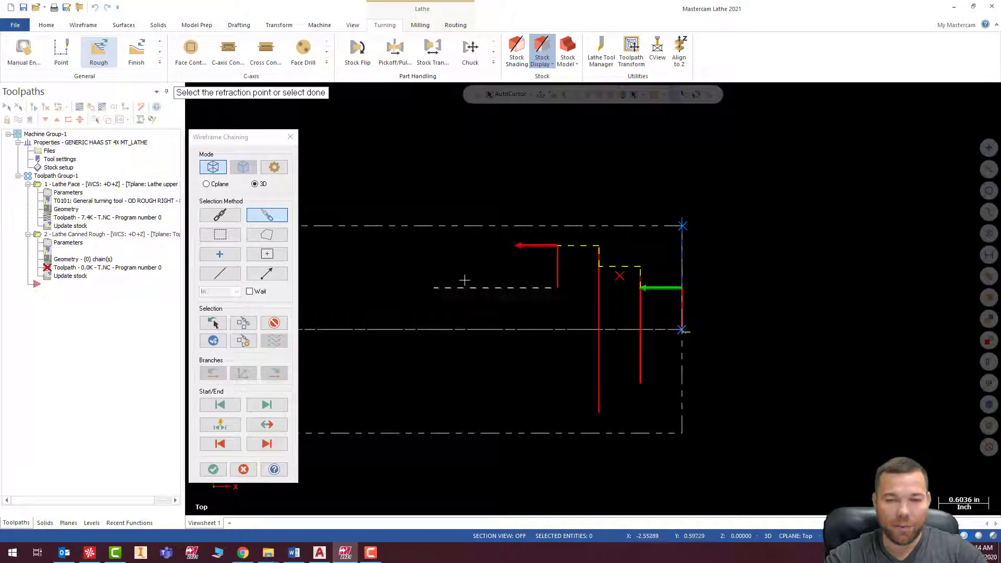
click(439, 286)
key(Escape)
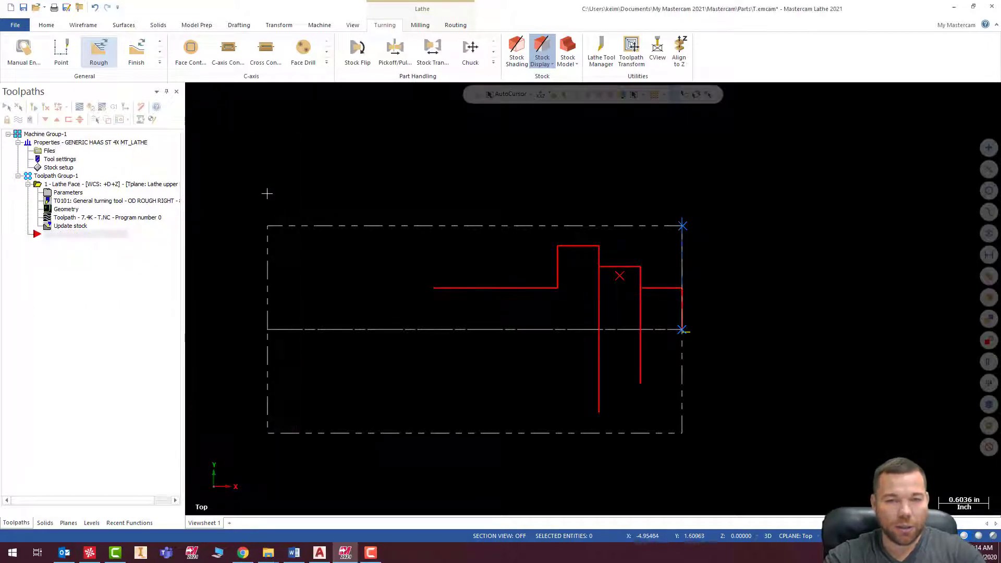
Create a canned Rough toolpath, chaining the profile from the front end's horizontal line to the rearmost horizontal line.
click(98, 50)
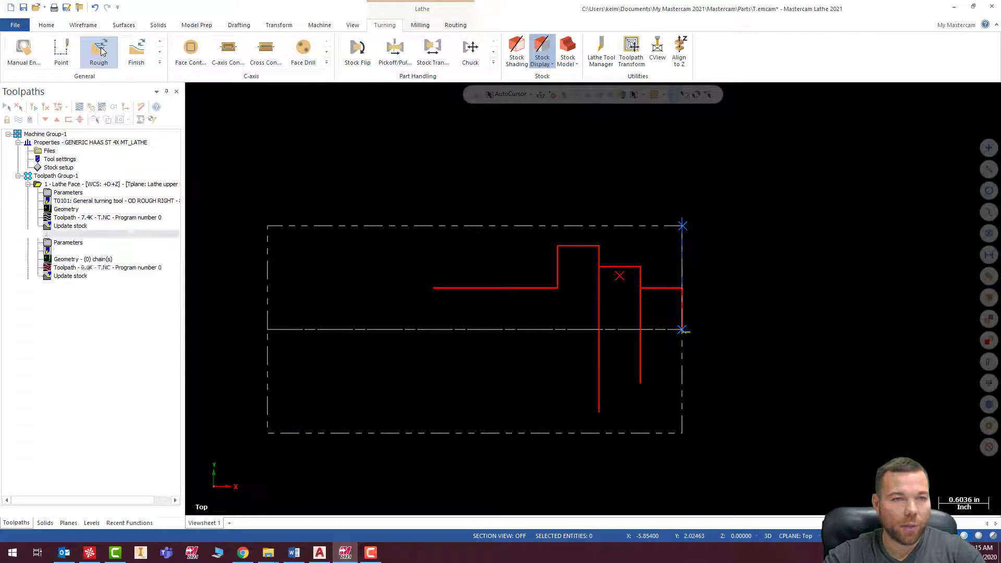
click(677, 292)
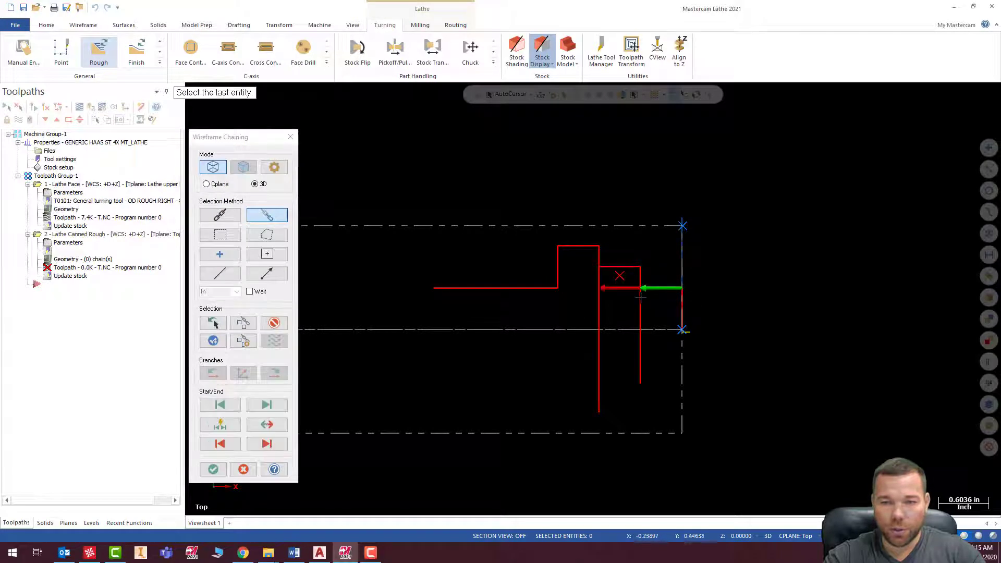
click(469, 287)
click(213, 468)
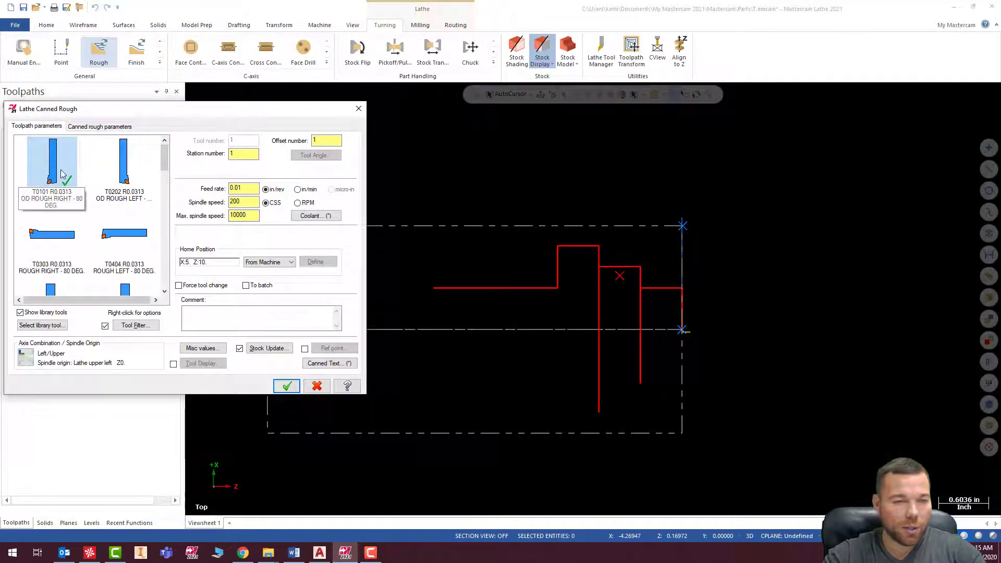
Choose the T0101 OD rough right tool for canned roughing, with maximum spindle speed 3000 and spindle speed 900 CSS.
mouse_move(62, 174)
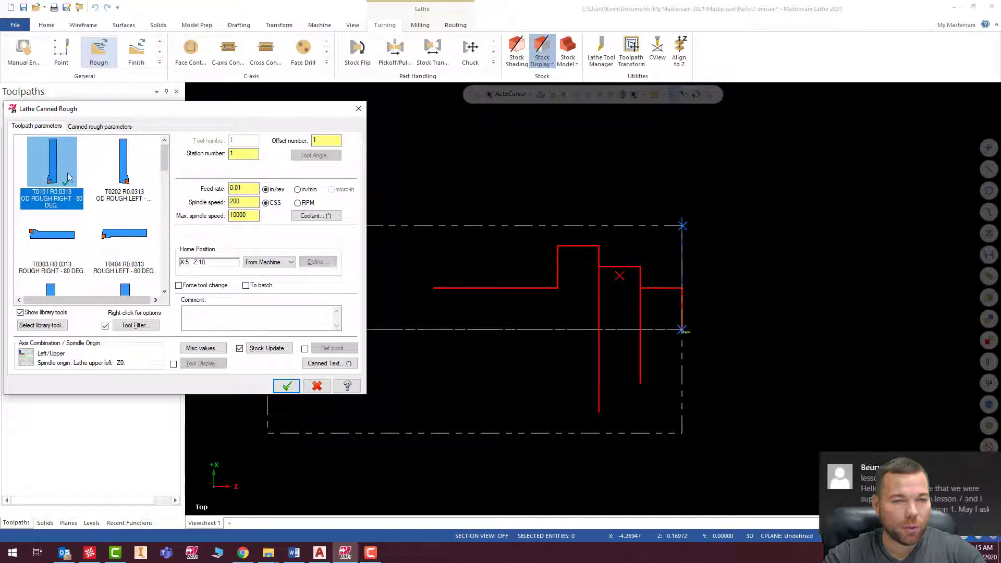
click(252, 214)
drag(252, 215, 216, 219)
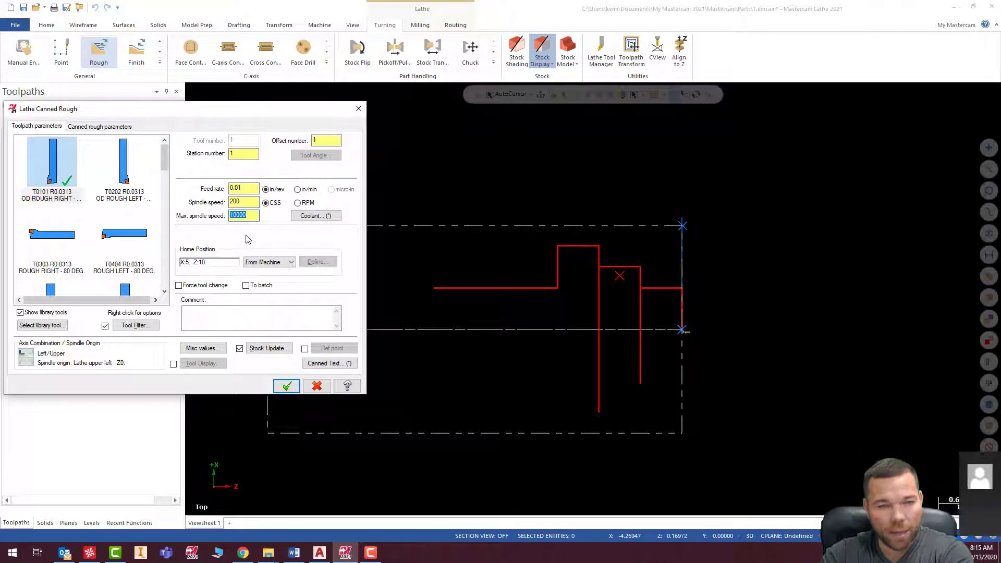
text(3)
double_click(249, 202)
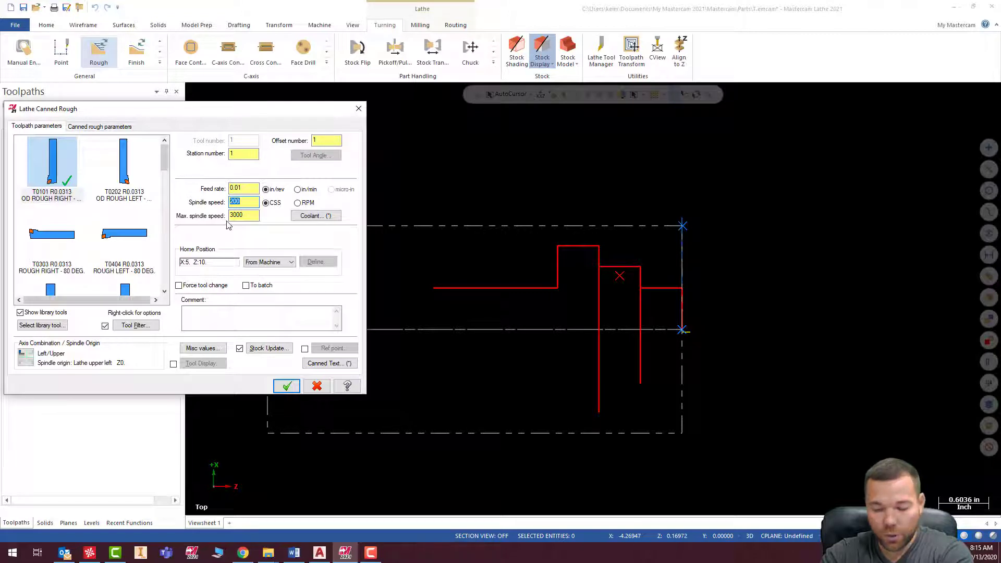
text(90)
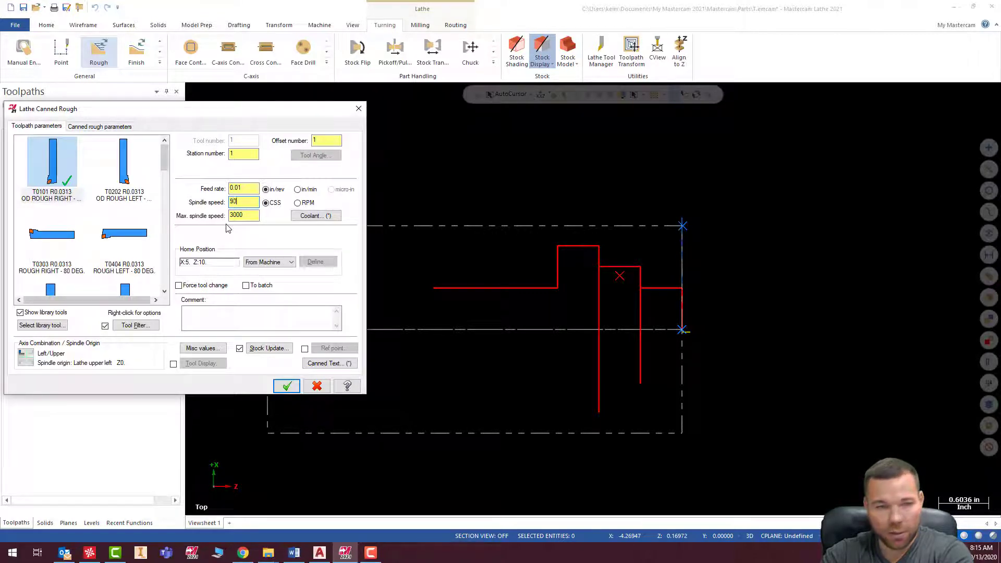
text(0)
double_click(245, 186)
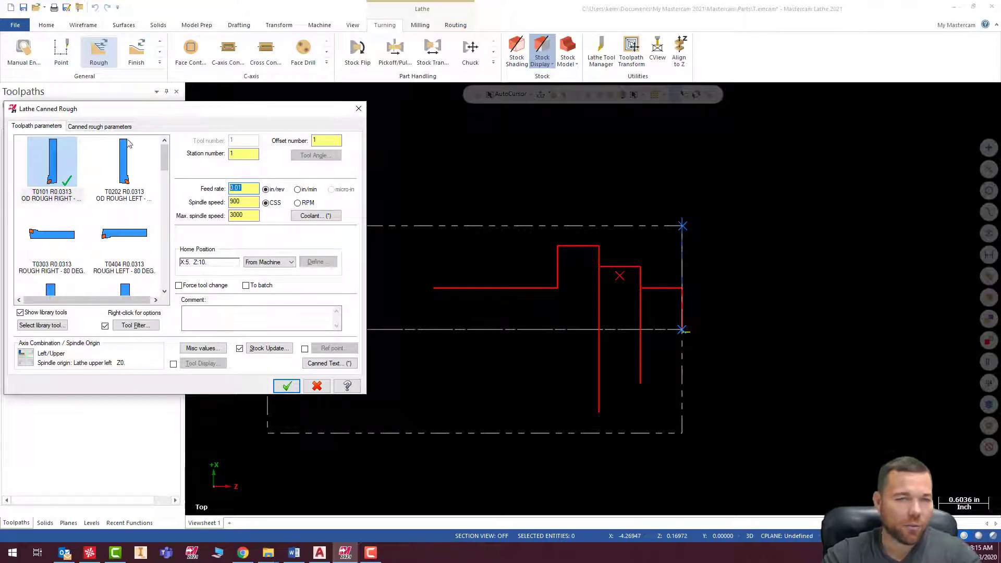
Set the canned rough stock to leave in Z to .005.
click(117, 128)
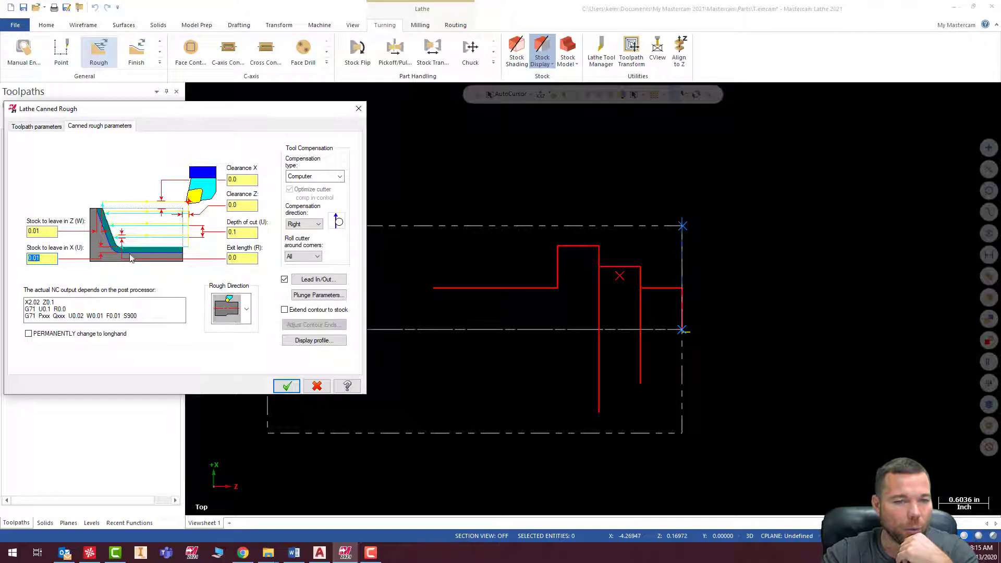
double_click(42, 230)
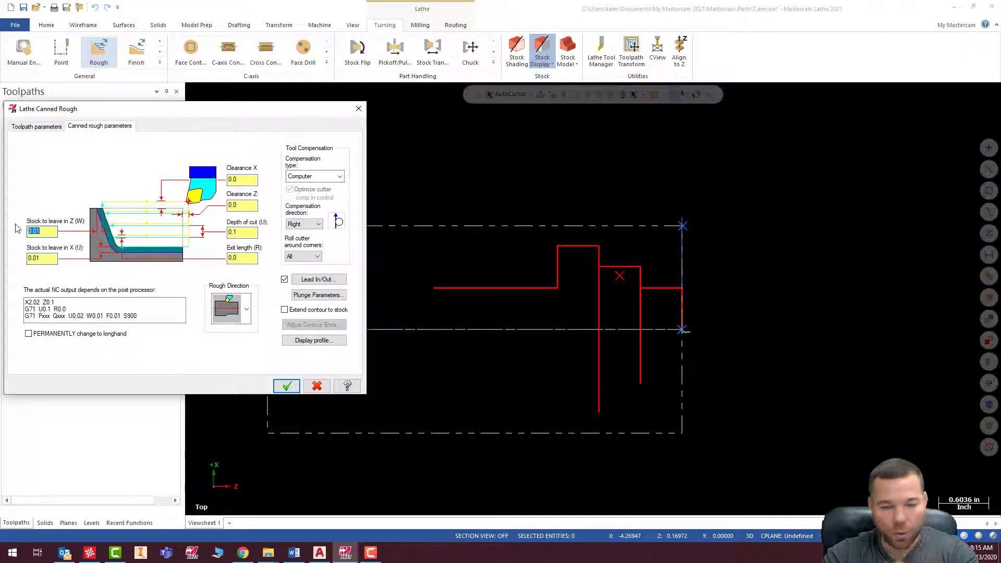
key(BackSpace)
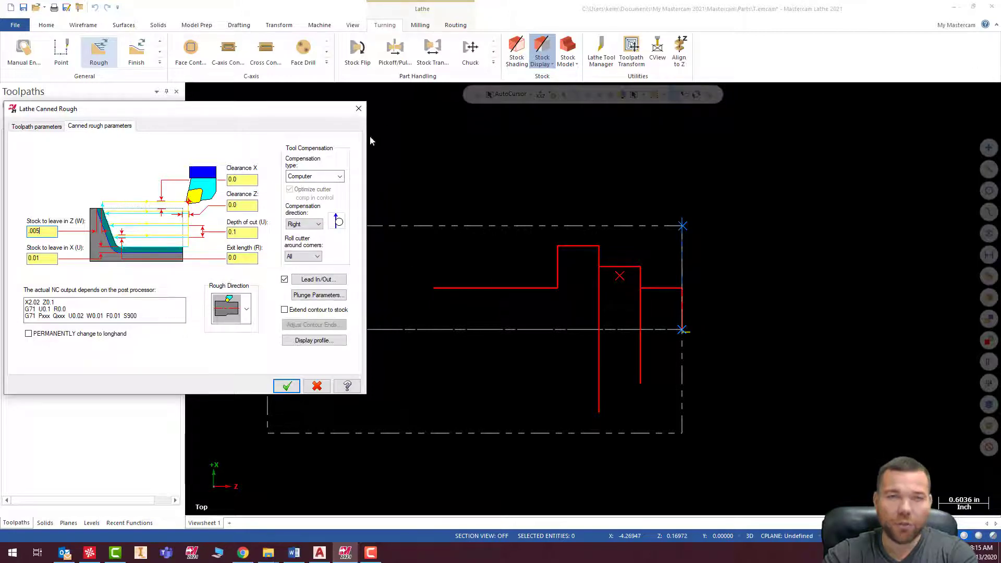
Turn off the canned rough lead-in contour extension and extend the end of the contour by .15 for the lead-out.
click(315, 280)
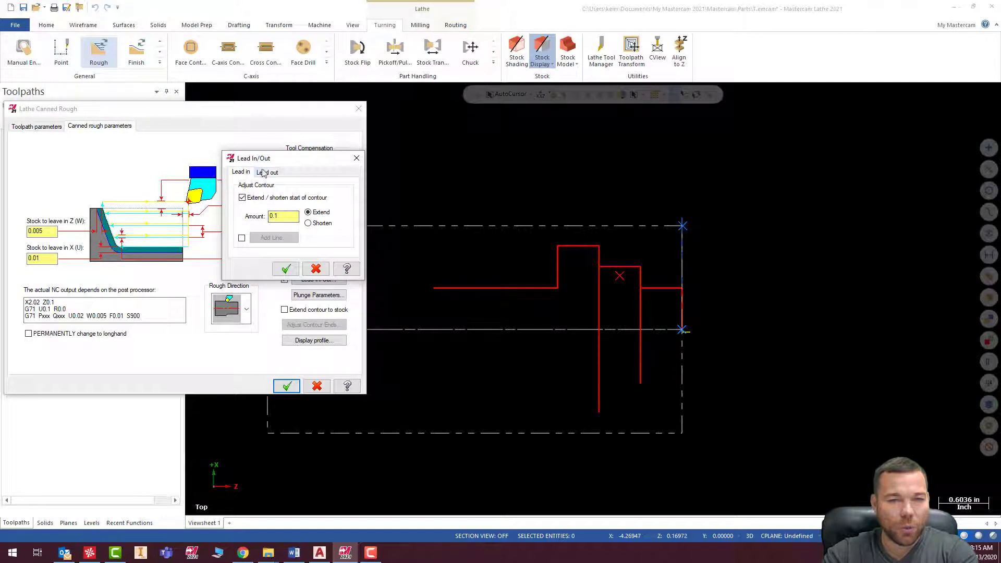
click(243, 198)
click(267, 172)
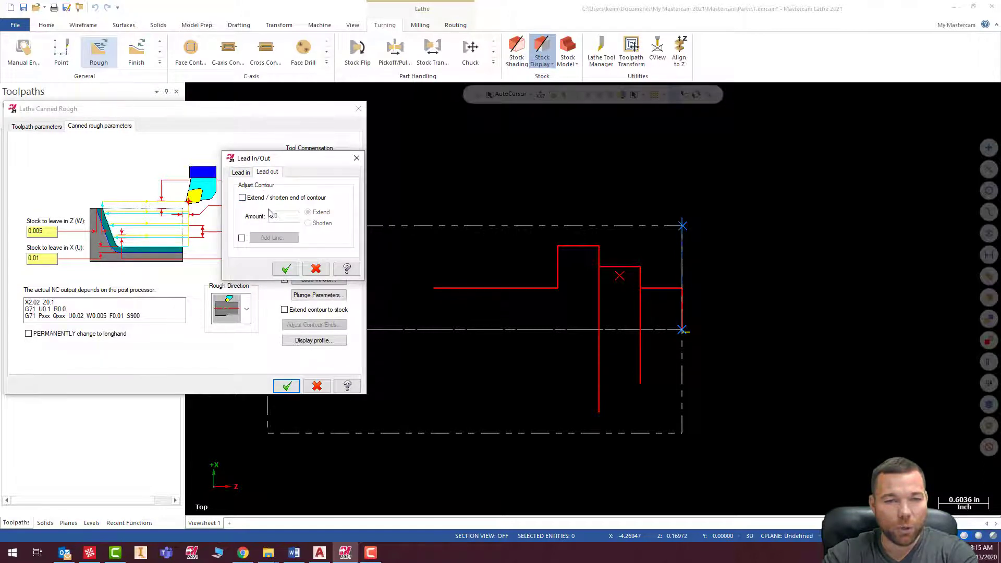
click(242, 198)
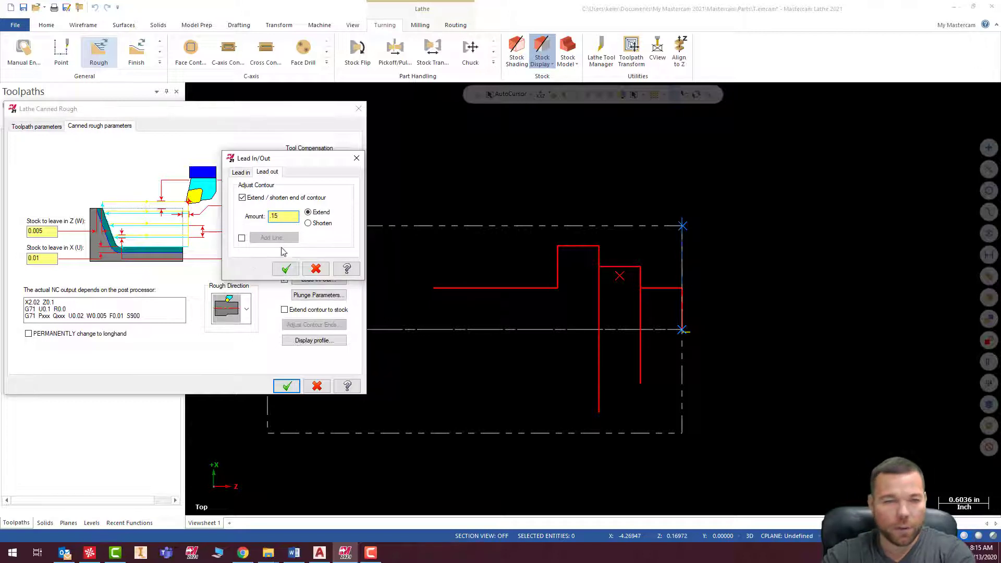
click(286, 268)
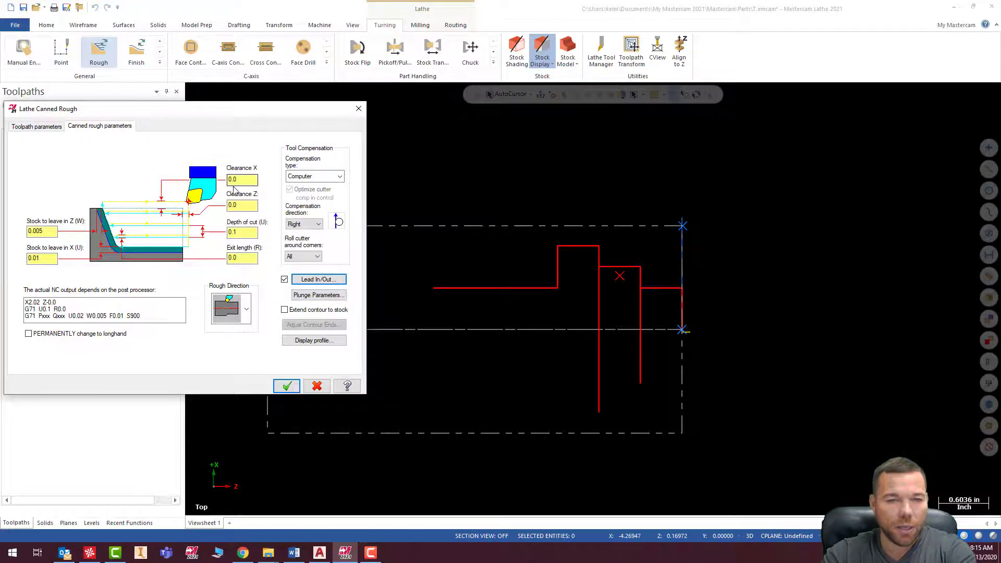
Set the canned rough clearances to 0.01 in X and .1 in Z, and generate the roughing toolpath.
double_click(242, 179)
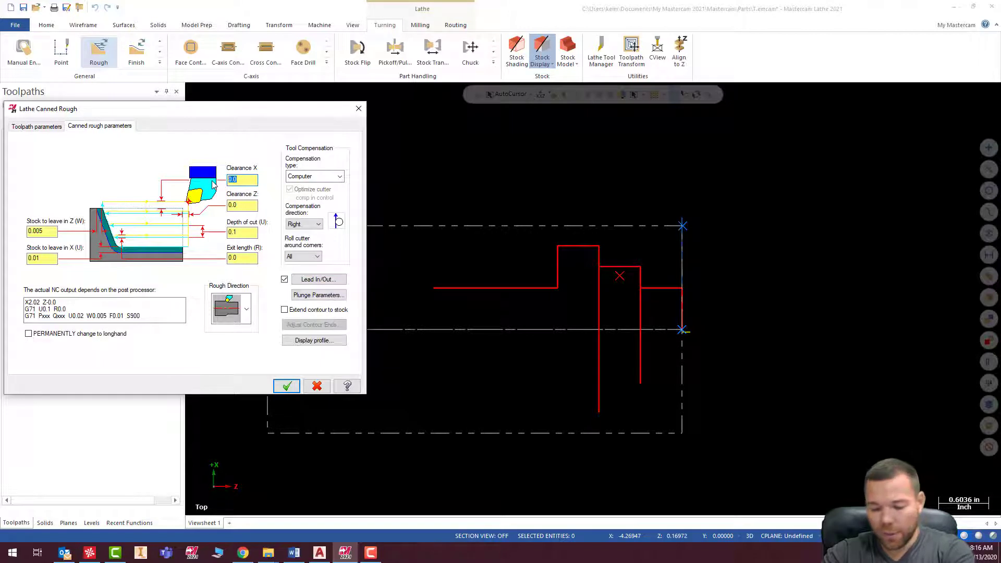
double_click(234, 205)
text(.1)
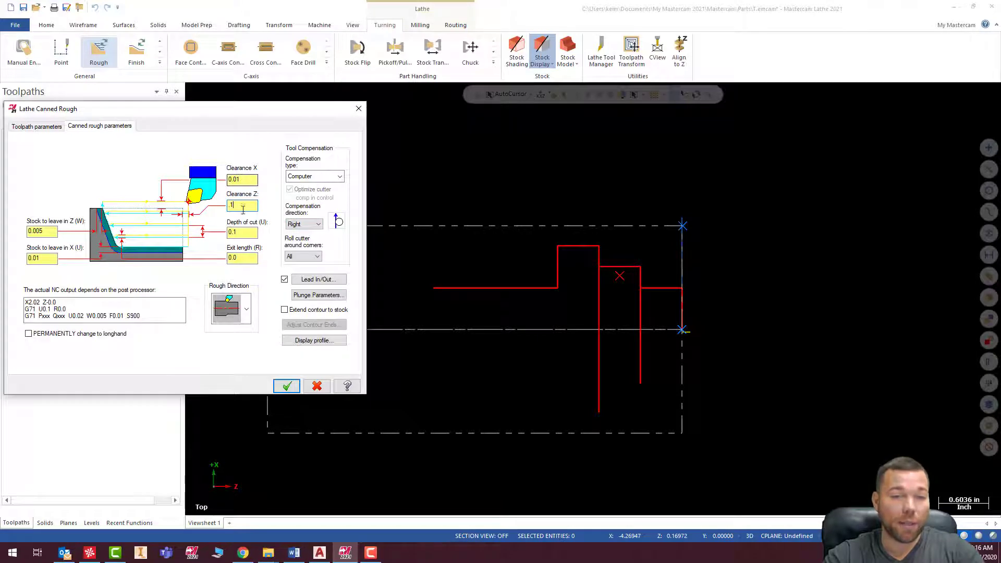
click(319, 294)
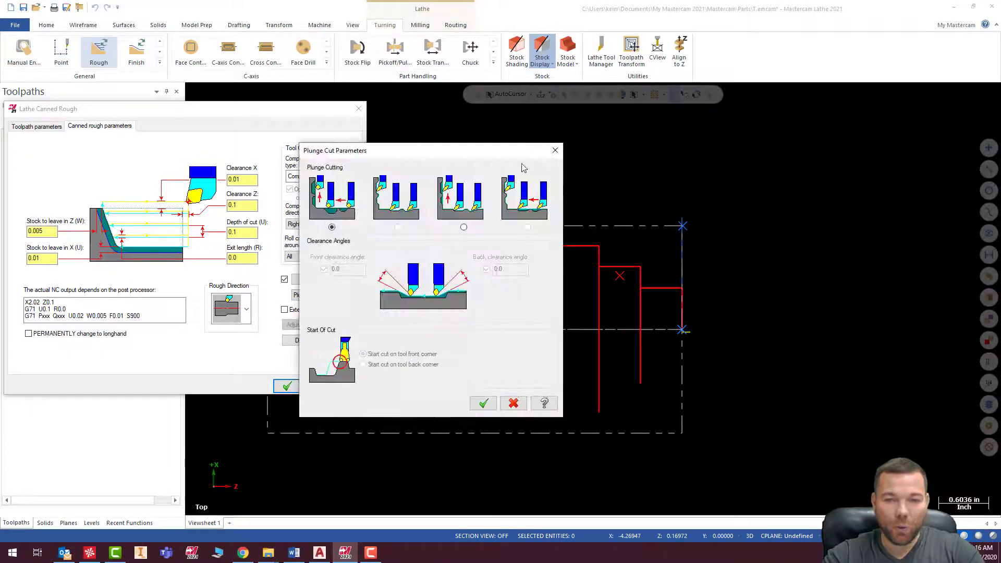
click(555, 150)
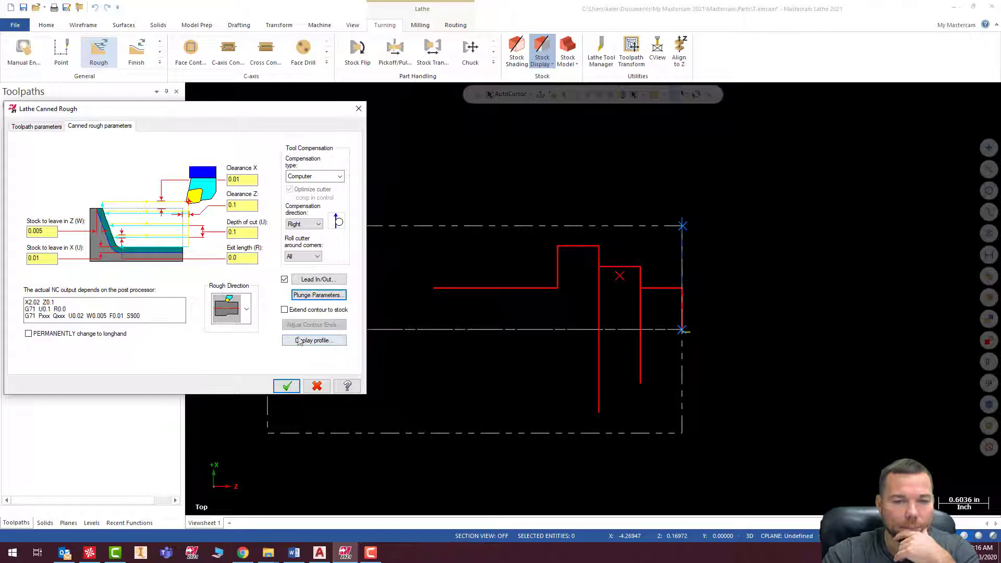
click(286, 385)
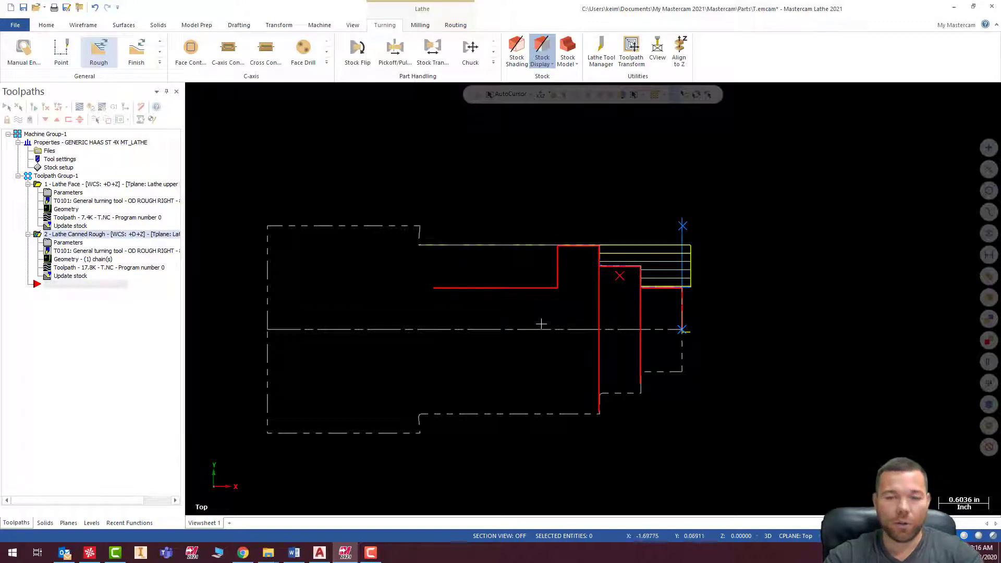
Create a canned Finish toolpath using the T0101 OD rough right tool.
click(139, 58)
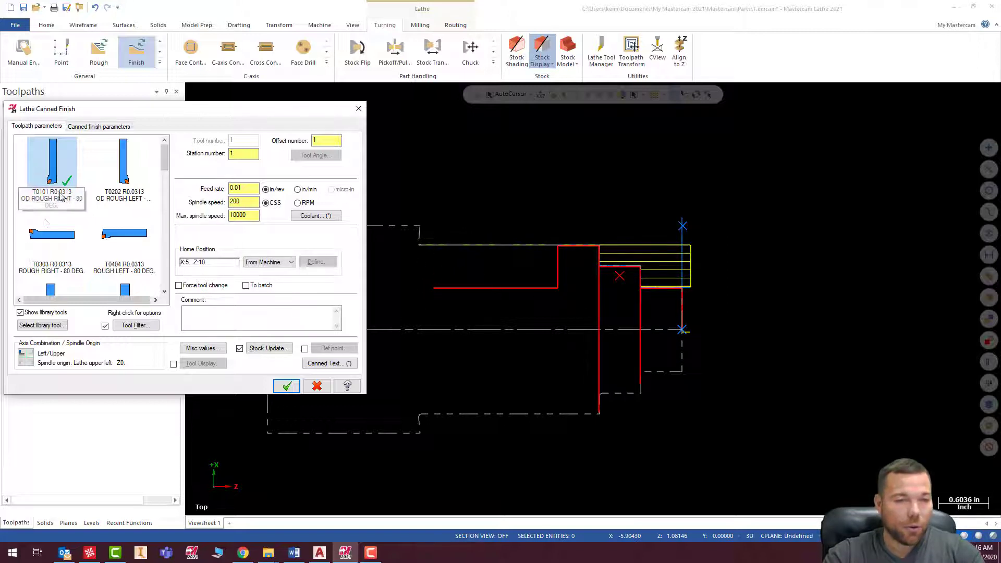
scroll(70, 228, down, 5)
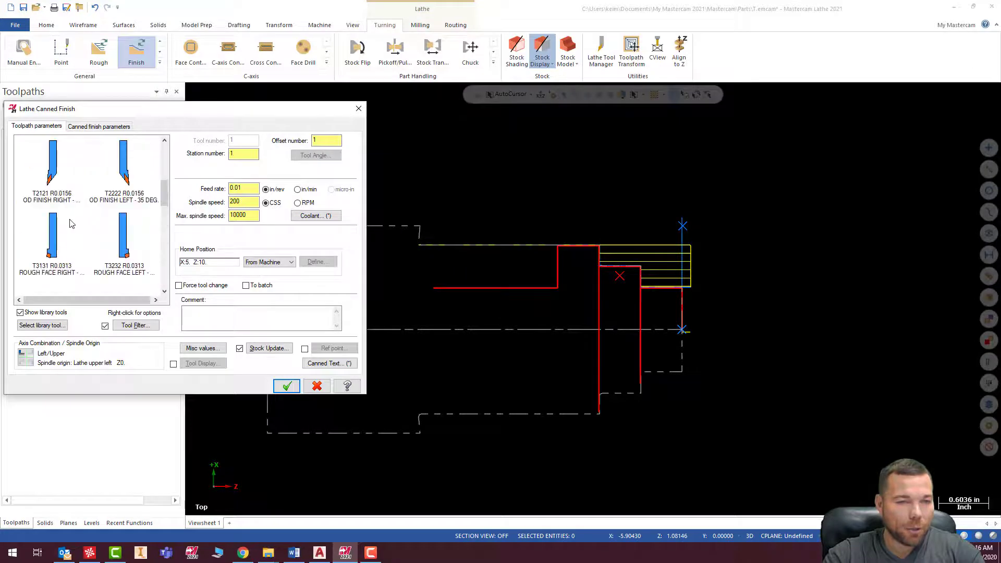
scroll(71, 223, up, 5)
click(53, 175)
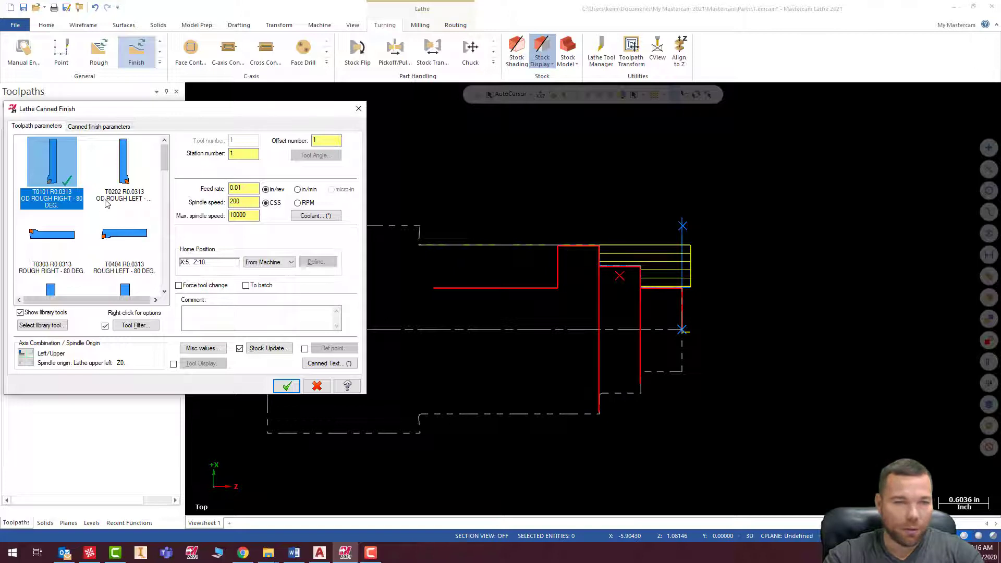
Set the canned finish spindle speed to 900 CSS, maximum spindle speed to 3000 and feed rate to .008 in/rev, and generate the toolpath.
click(237, 201)
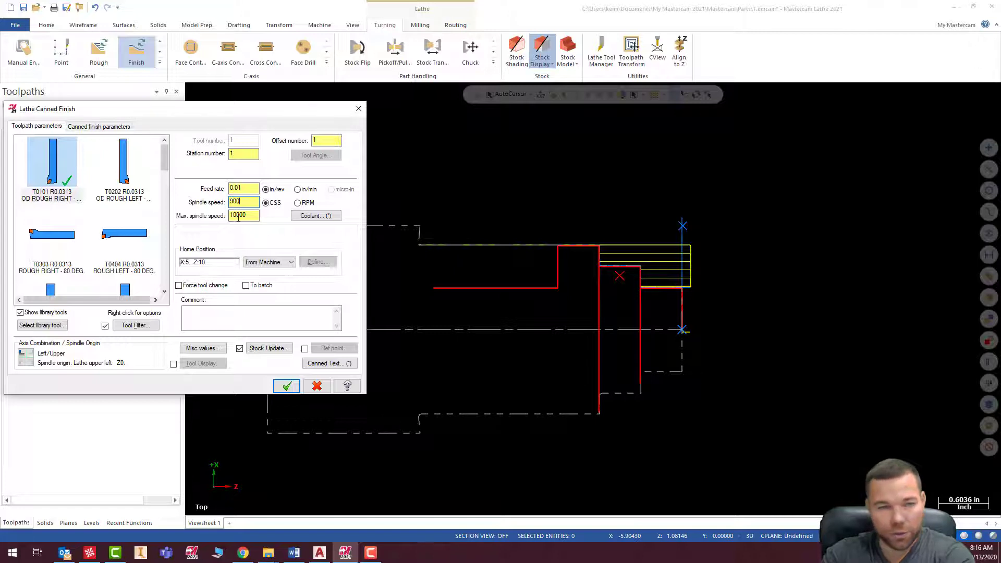
key(Tab)
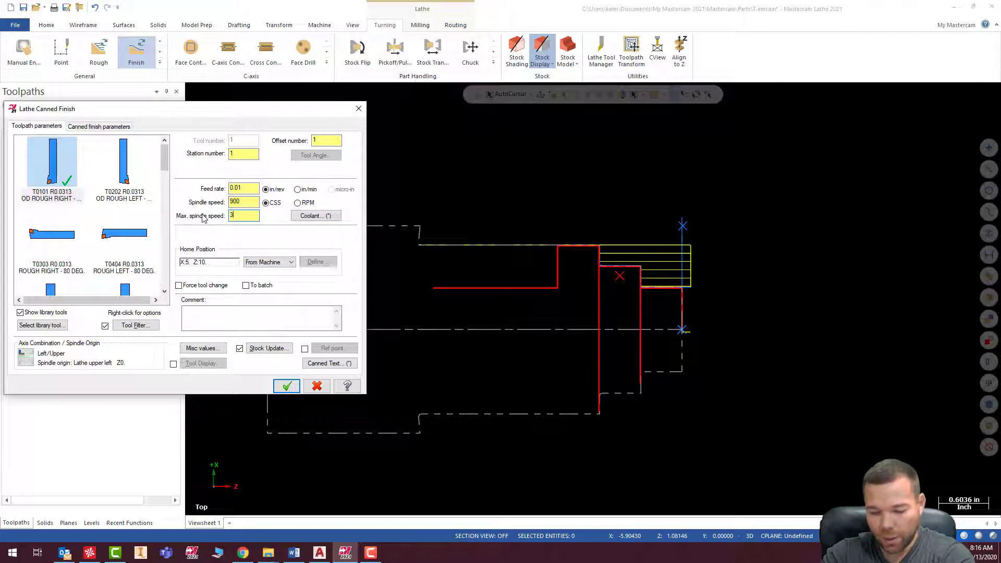
text(3000)
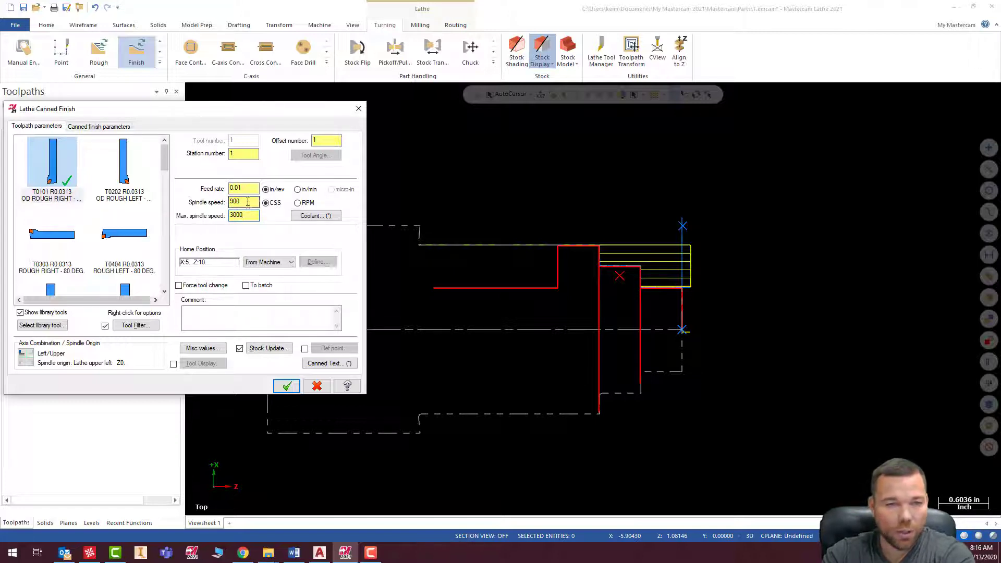
click(242, 188)
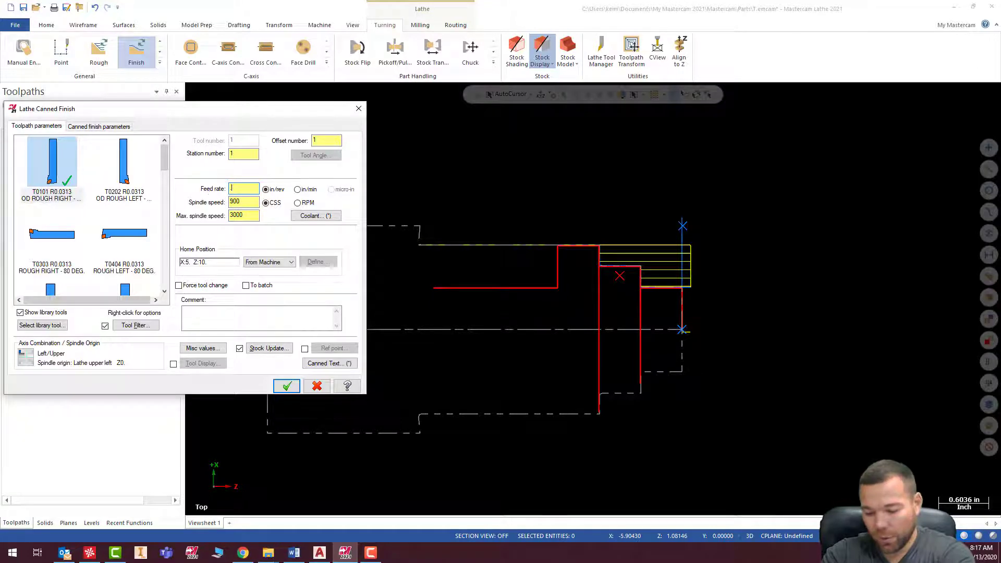
text(.005)
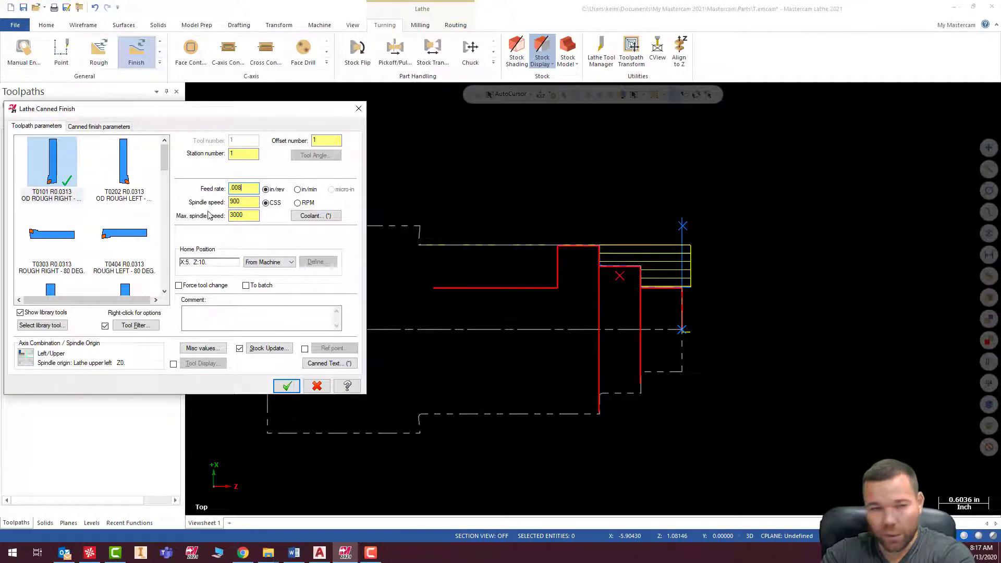
click(98, 126)
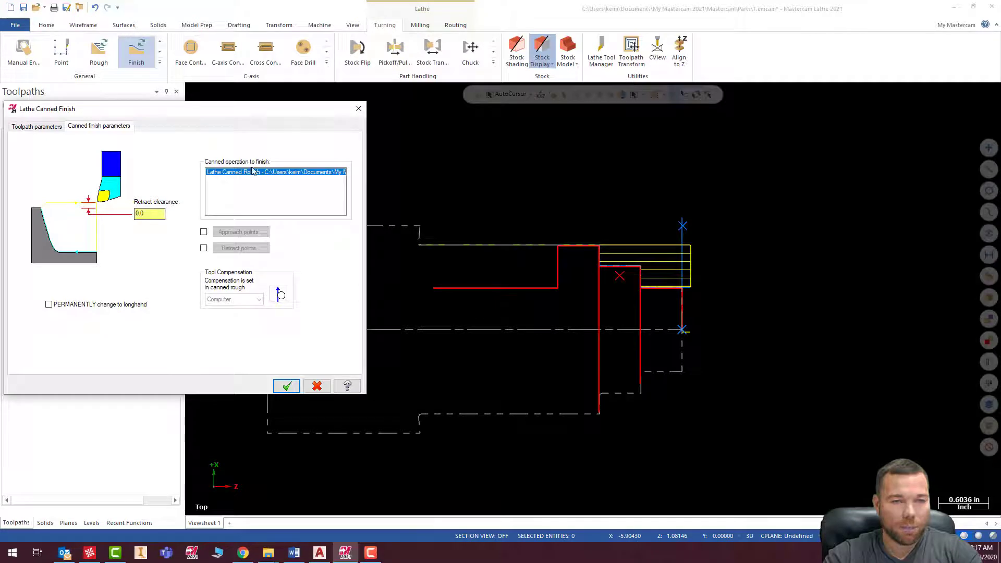
click(287, 386)
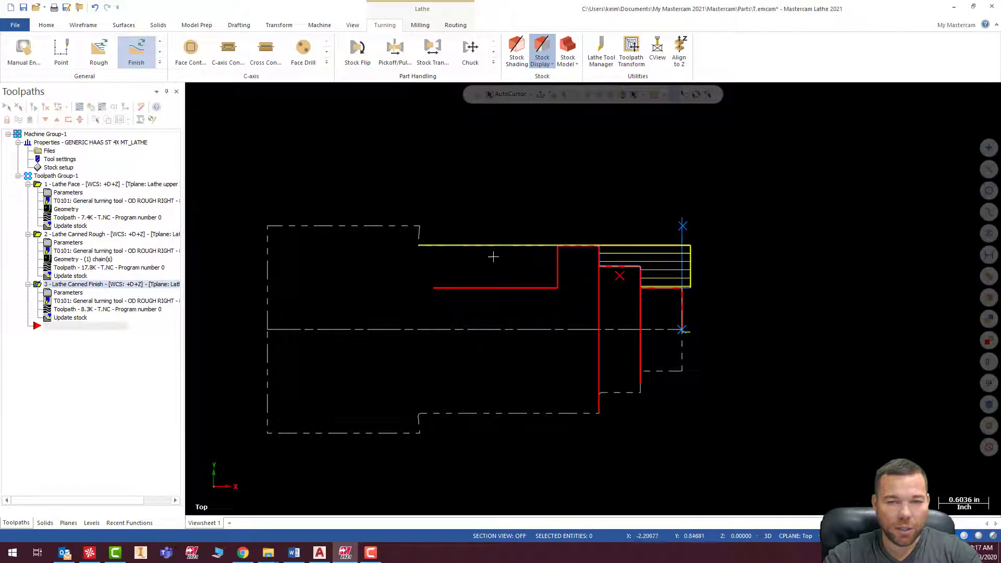
Examine the finish toolpath along the stepped profile and review the canned finish operation's parameters without changing them.
scroll(493, 256, up, 3)
scroll(299, 314, down, 1)
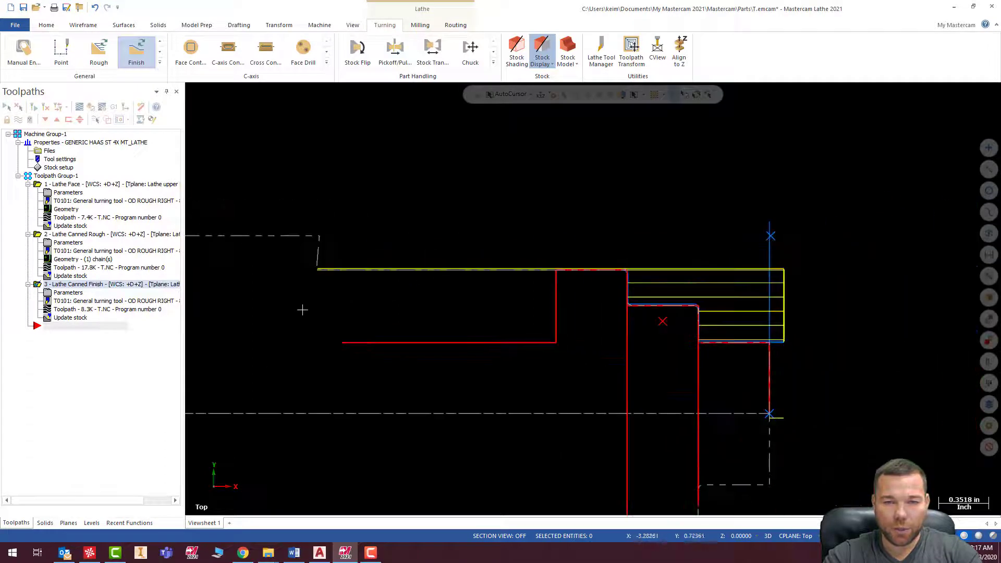
scroll(530, 315, down, 1)
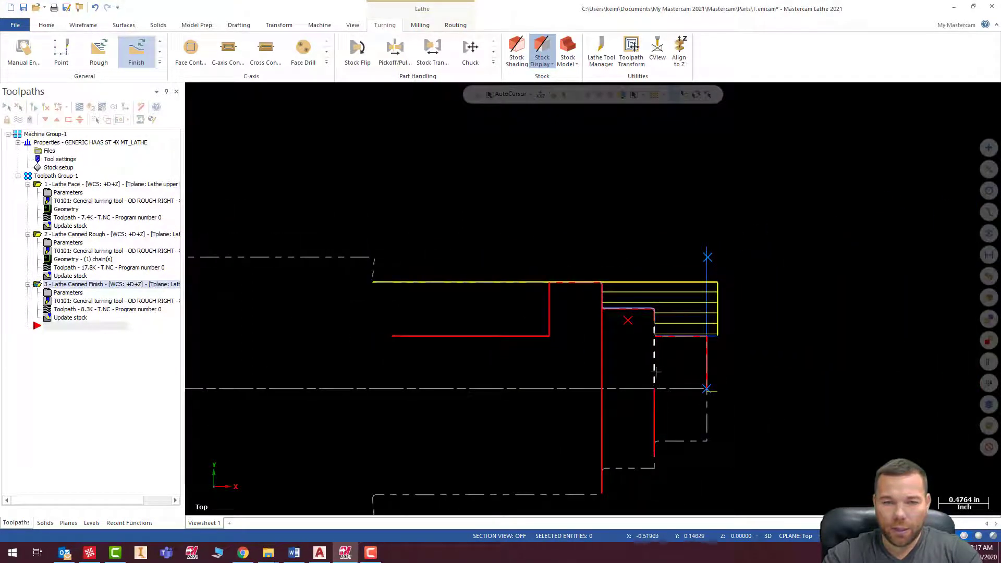
scroll(704, 338, up, 1)
scroll(701, 339, up, 2)
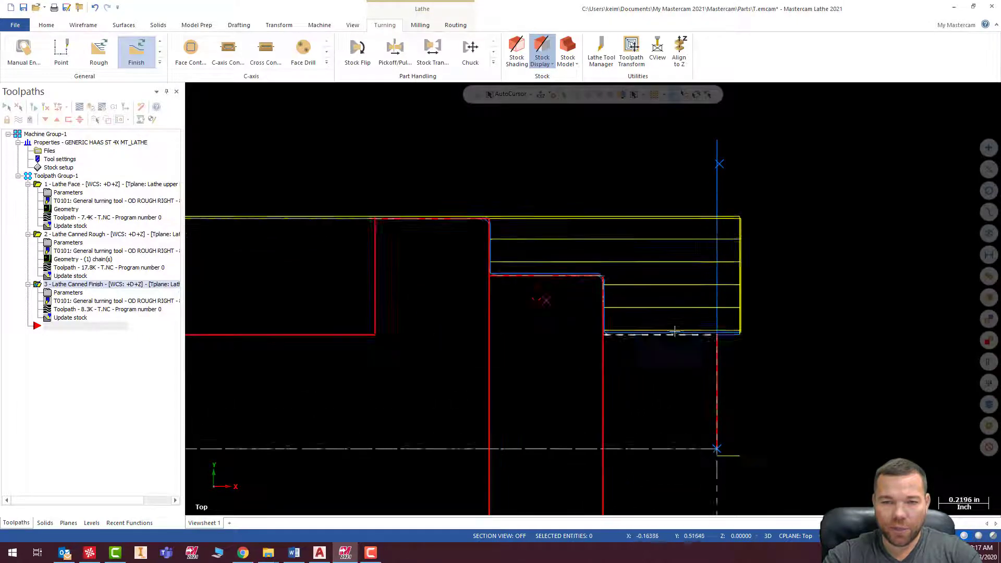
click(76, 284)
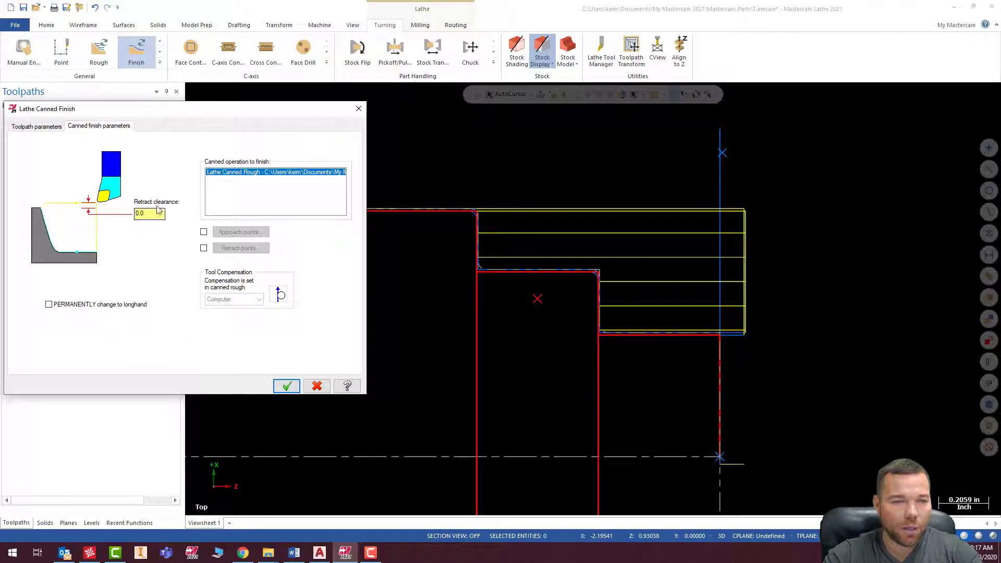
click(50, 128)
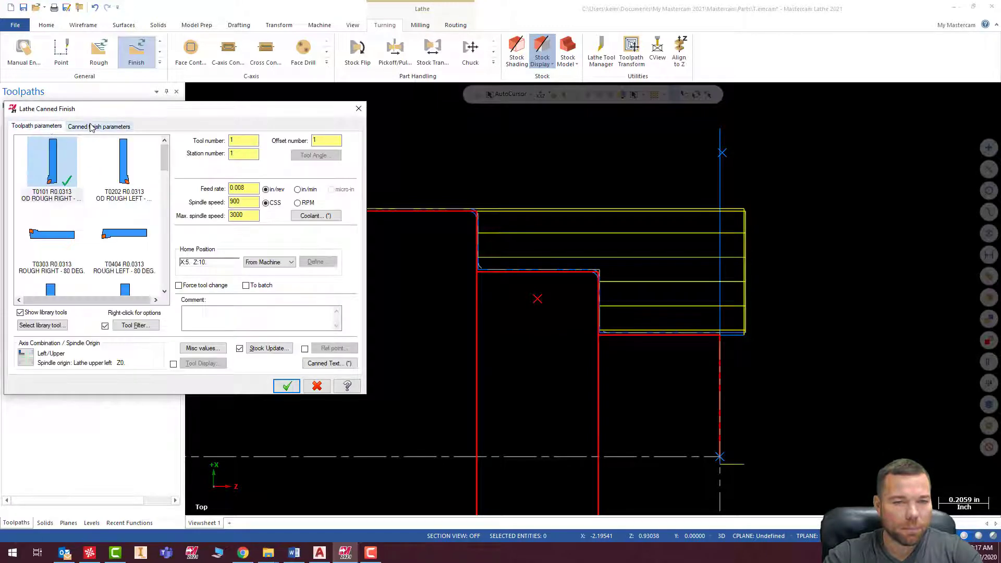
click(93, 127)
click(317, 385)
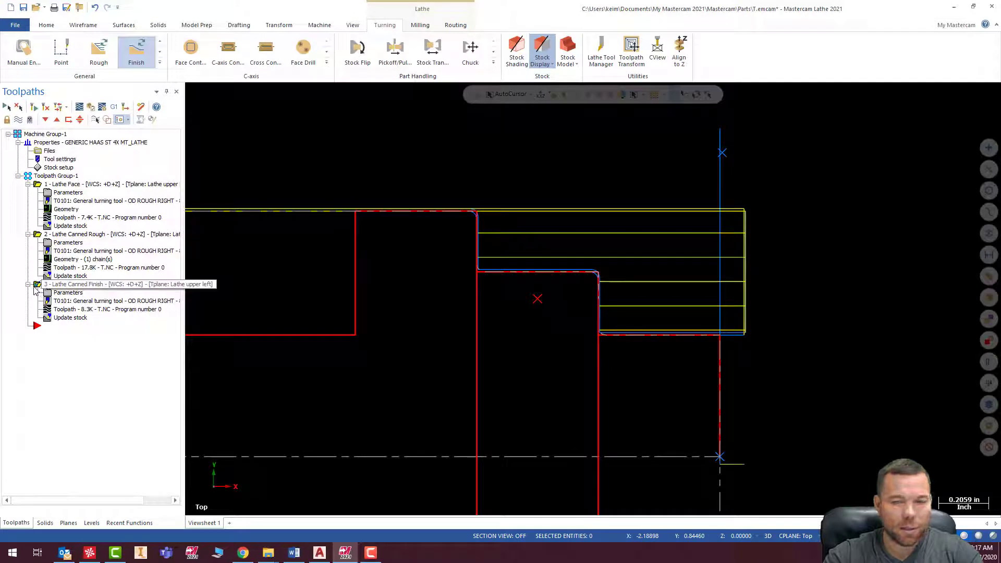
Inspect the rough and finish passes around the step corners, the front clearance and the rear end of the profile.
scroll(604, 302, up, 4)
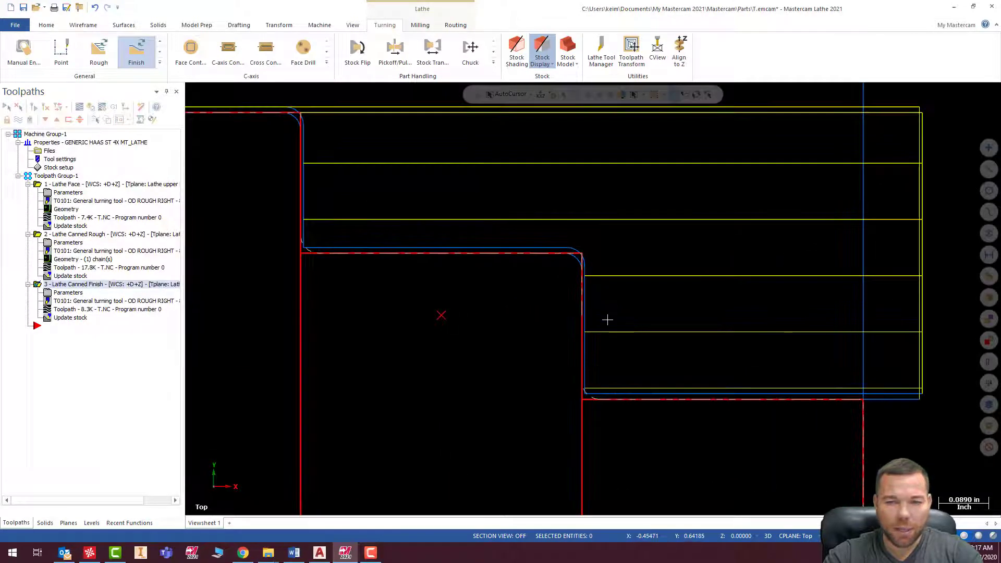
scroll(633, 323, down, 2)
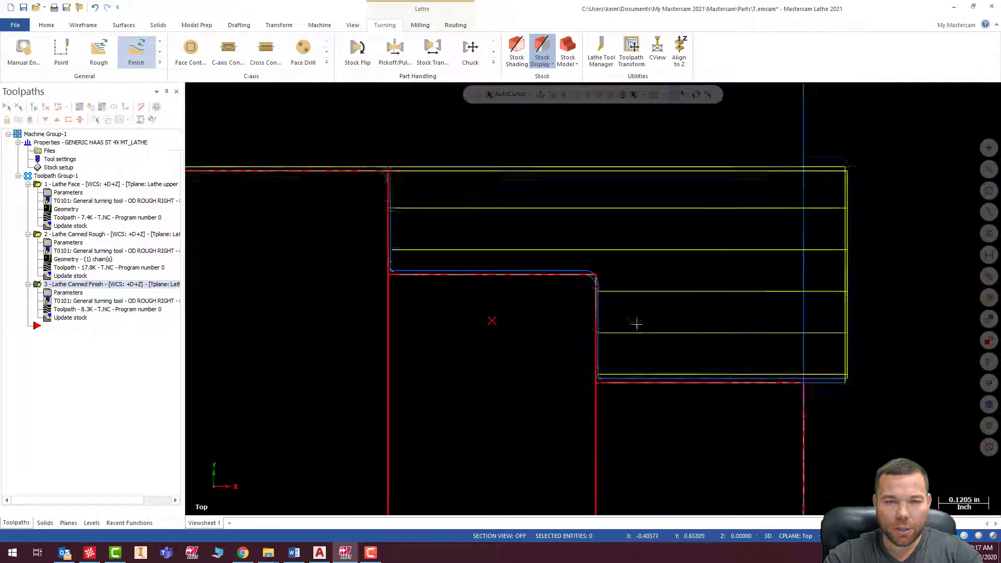
scroll(643, 321, down, 3)
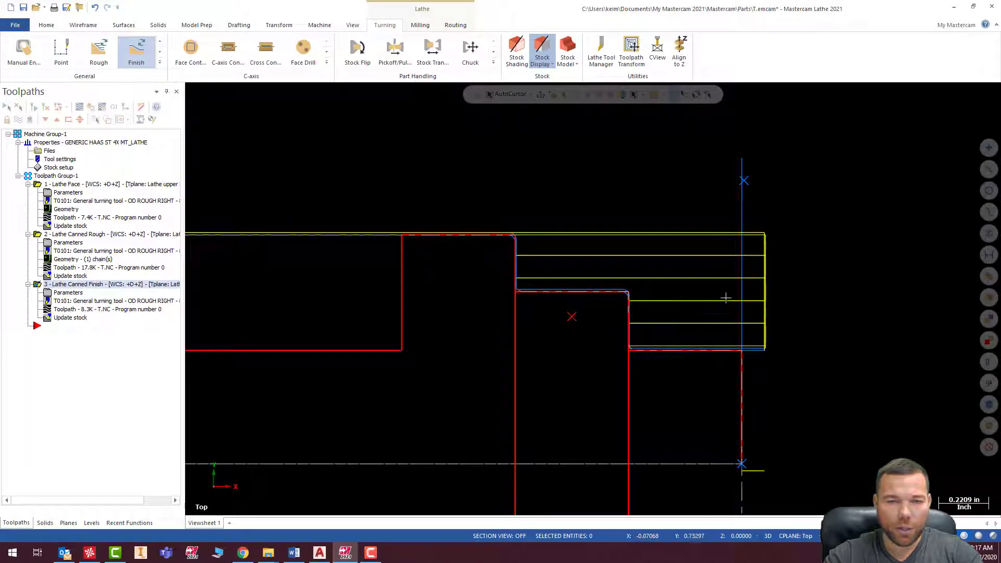
scroll(470, 304, down, 3)
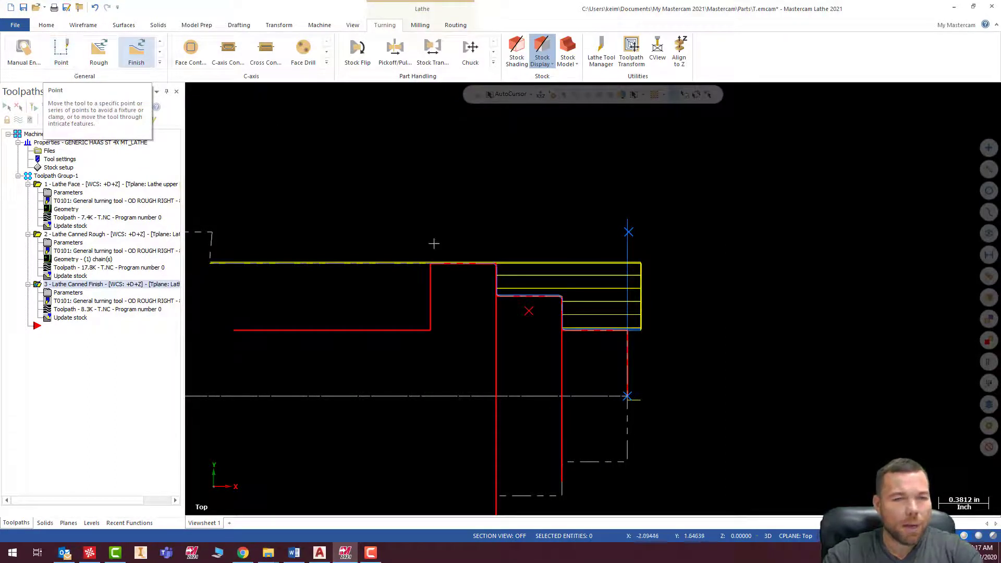
scroll(717, 346, up, 3)
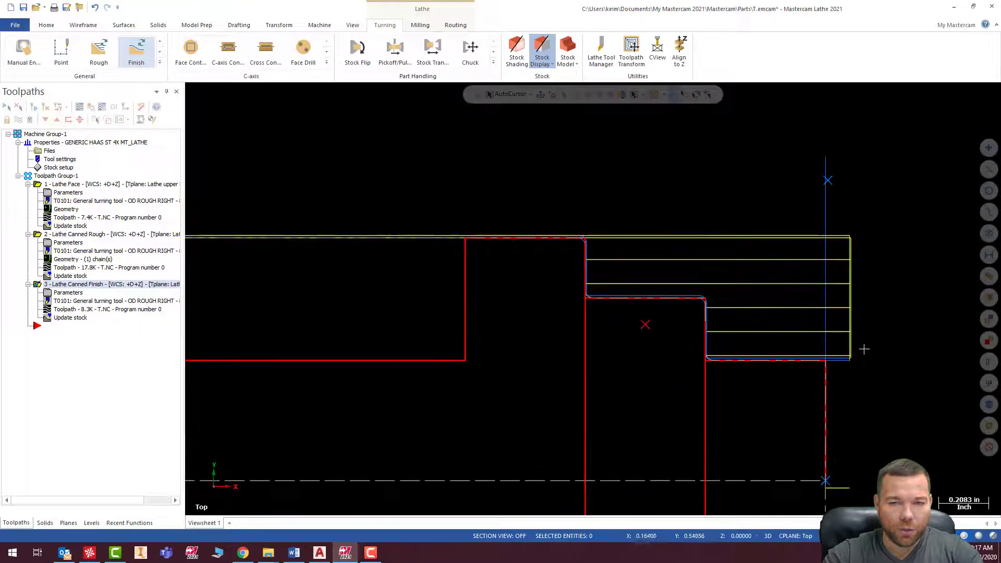
scroll(469, 292, down, 2)
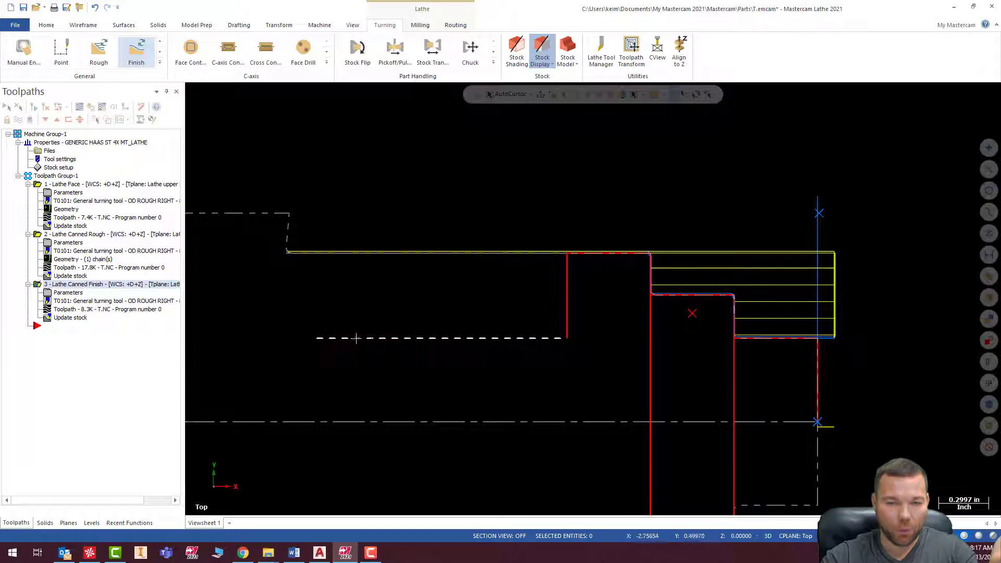
scroll(738, 288, down, 3)
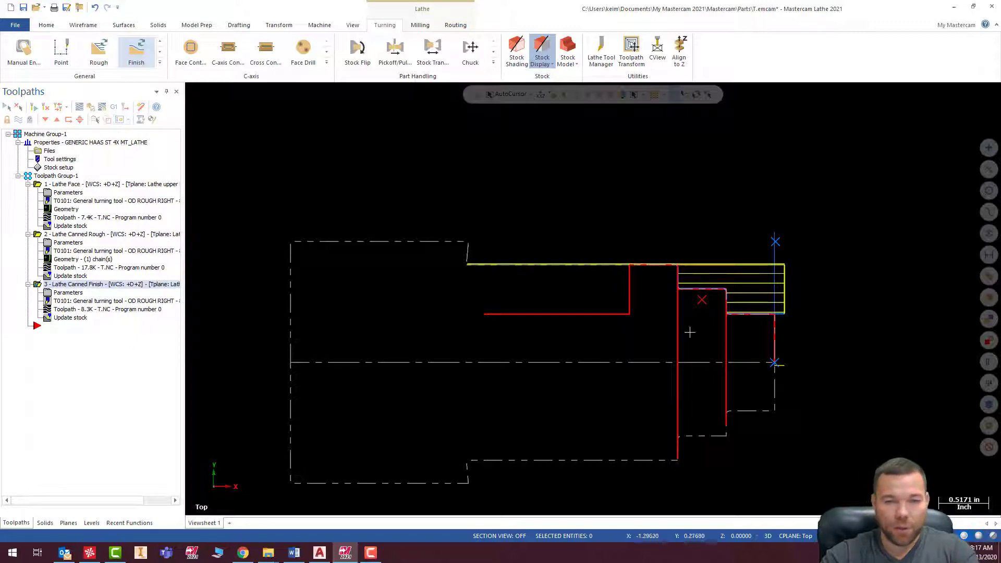
Start a C-axis Face Contour toolpath and chain the hexagon on the part's front step as its geometry.
middle_drag(755, 273, 726, 298)
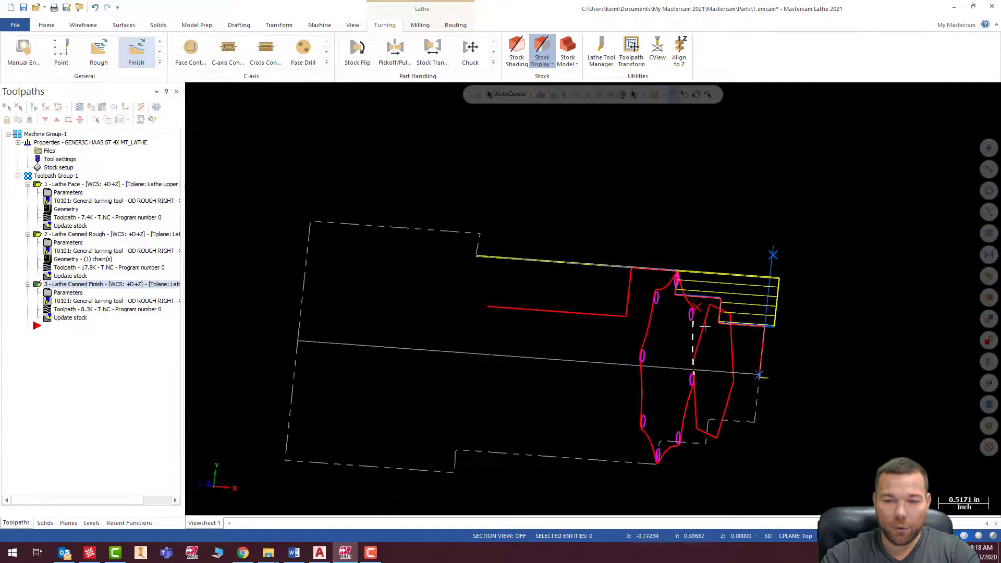
middle_drag(804, 330, 698, 315)
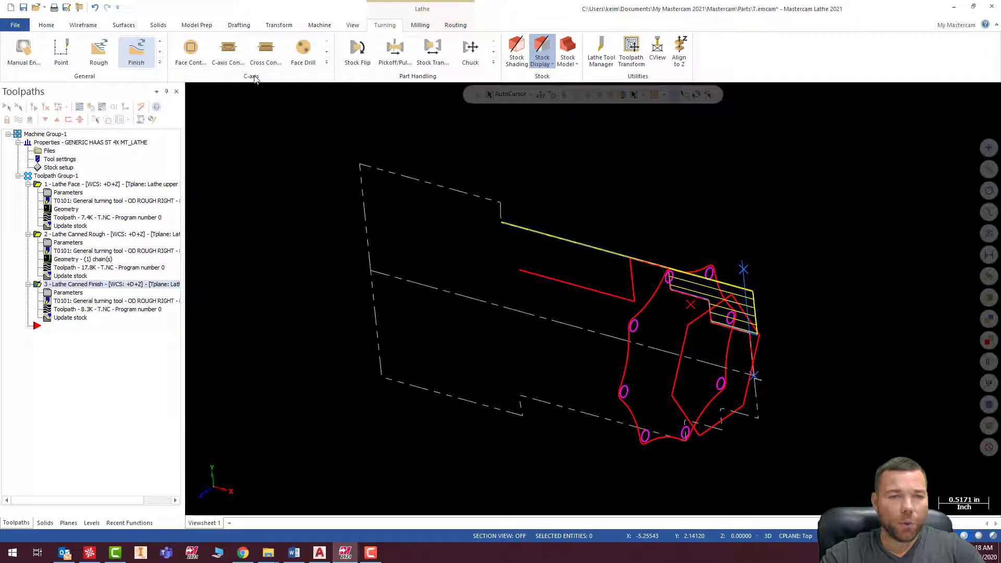
click(190, 51)
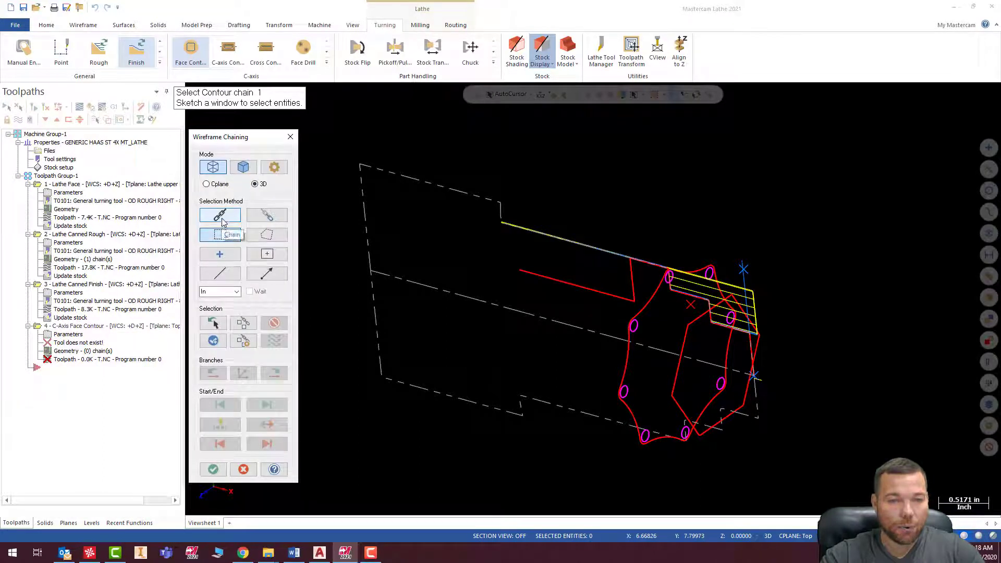
click(222, 221)
click(744, 404)
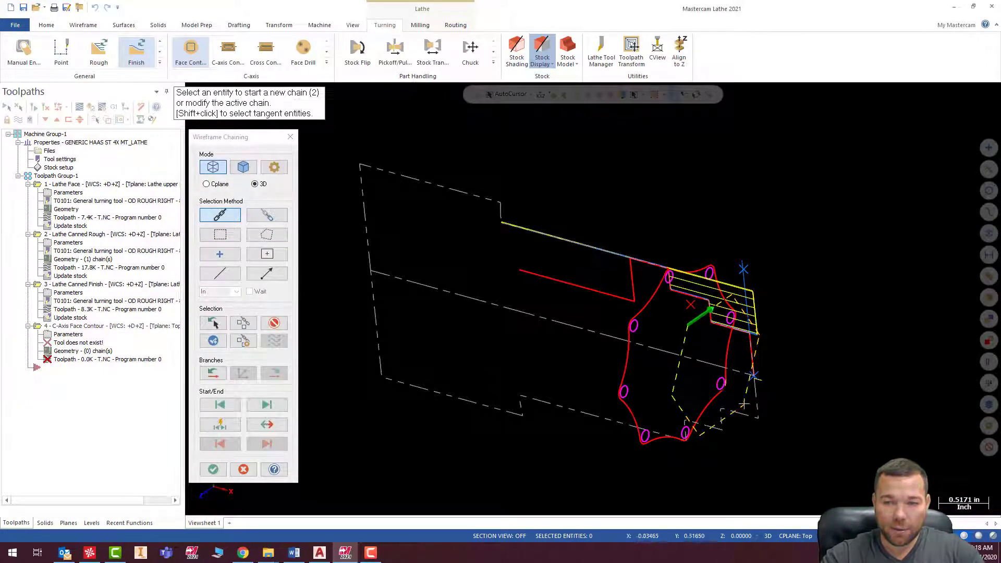
middle_drag(743, 404, 704, 271)
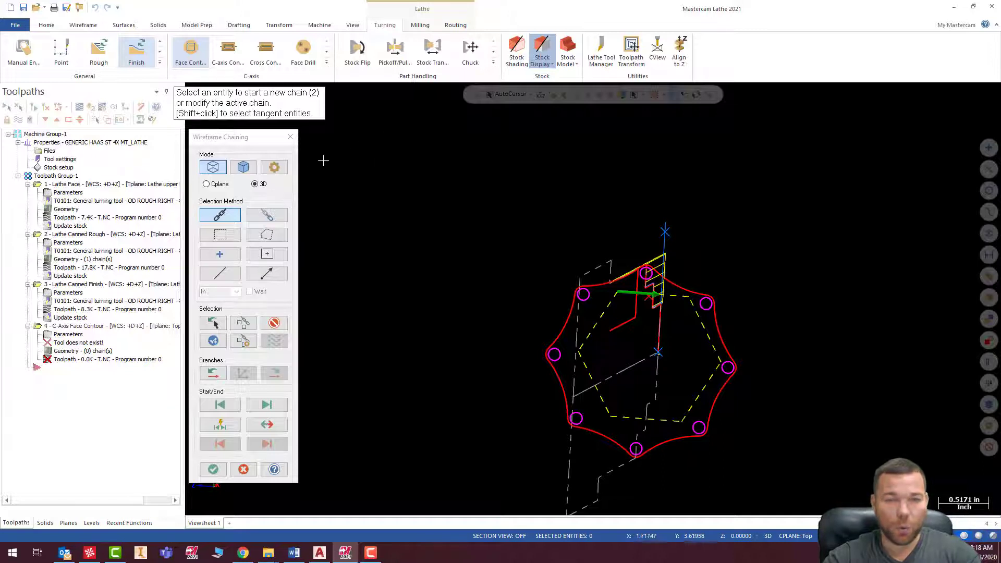
click(213, 470)
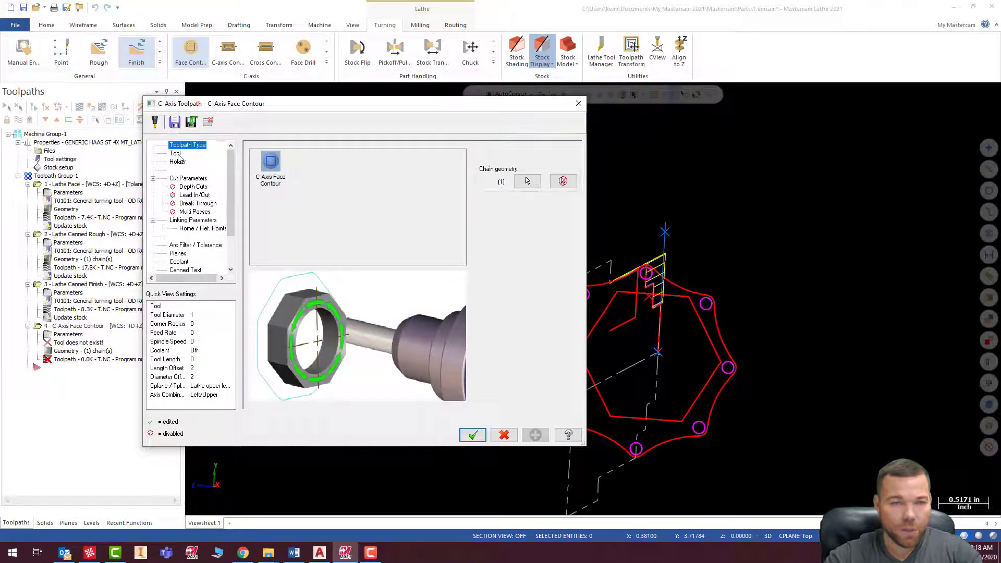
Filter the tool library to flat endmills and choose the 1/2 FLAT ENDMILL for the face contour.
click(175, 154)
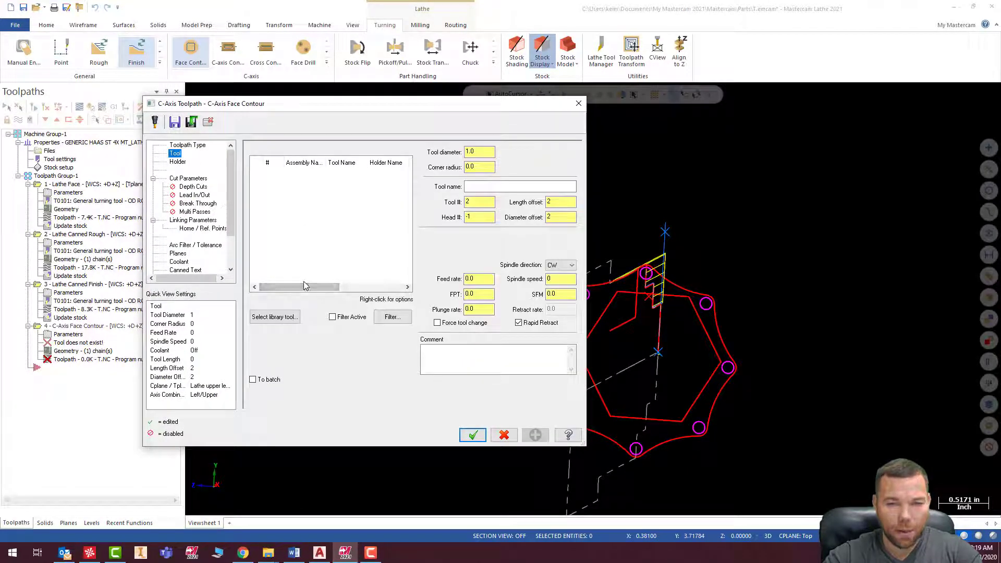
click(281, 317)
scroll(125, 256, down, 20)
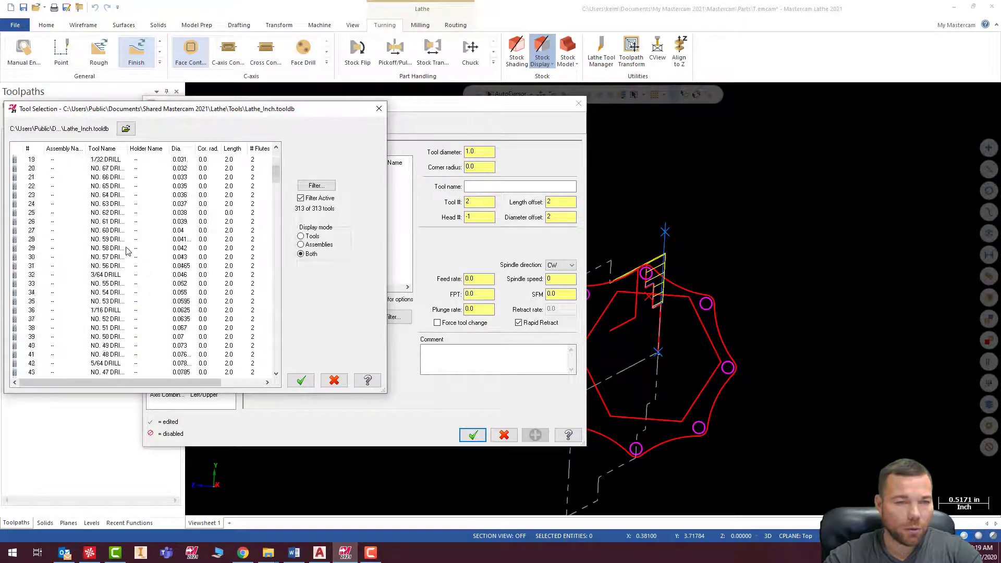
scroll(169, 272, down, 20)
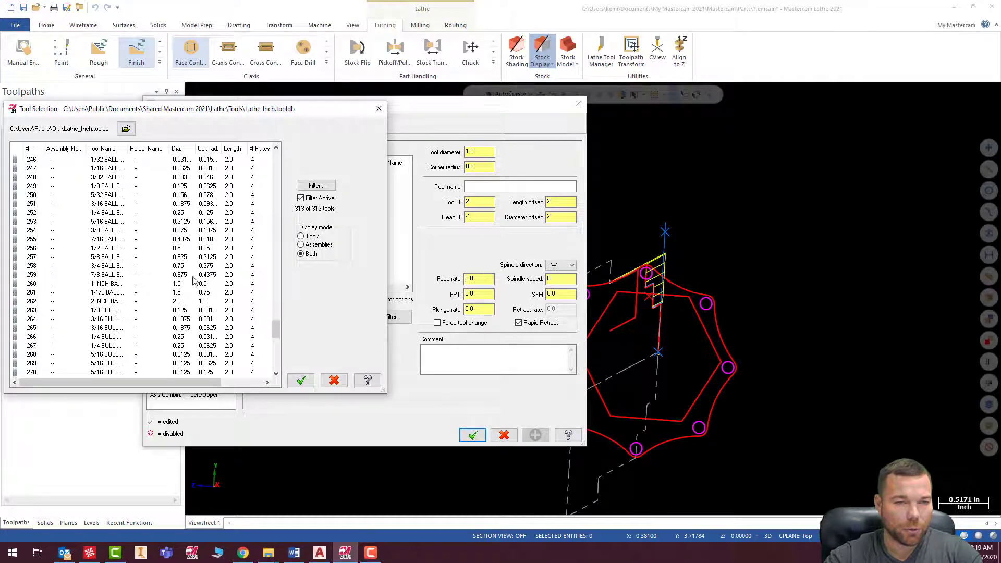
scroll(193, 281, up, 6)
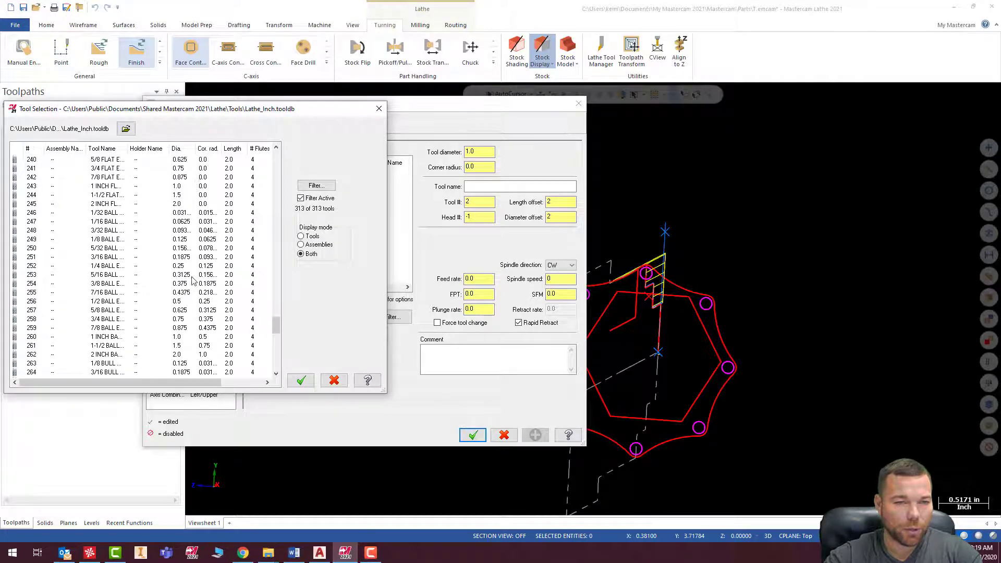
click(316, 185)
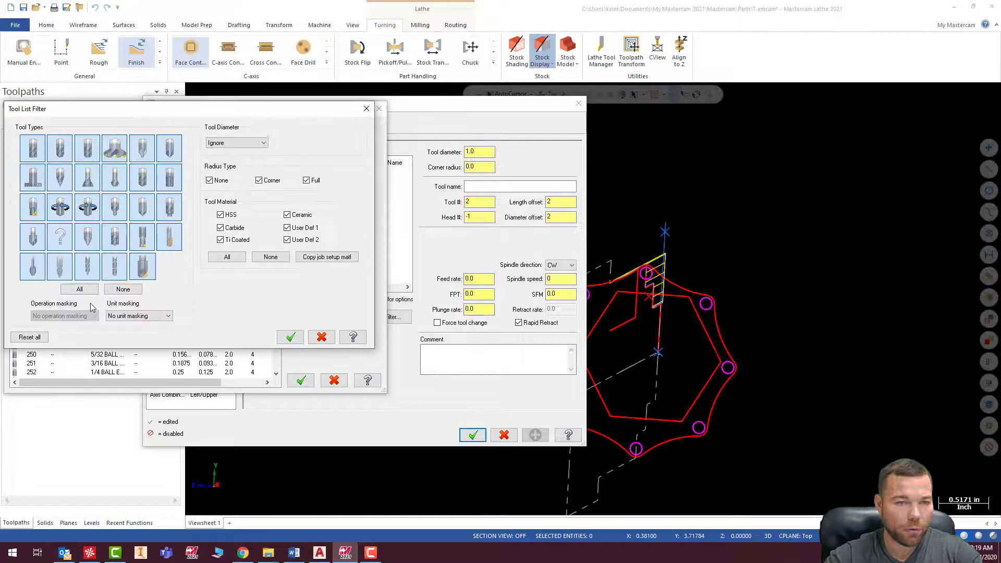
click(123, 289)
click(301, 341)
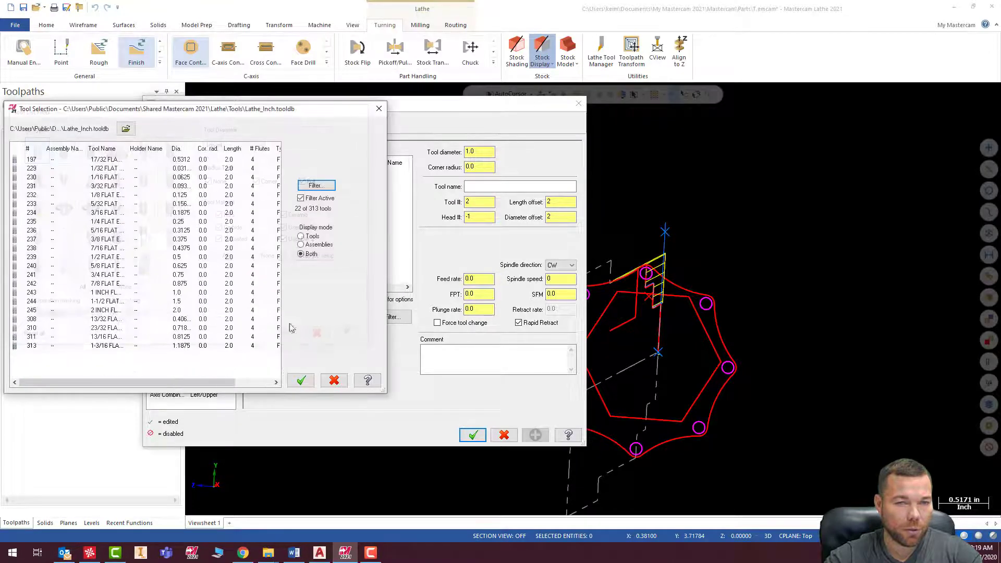
double_click(108, 257)
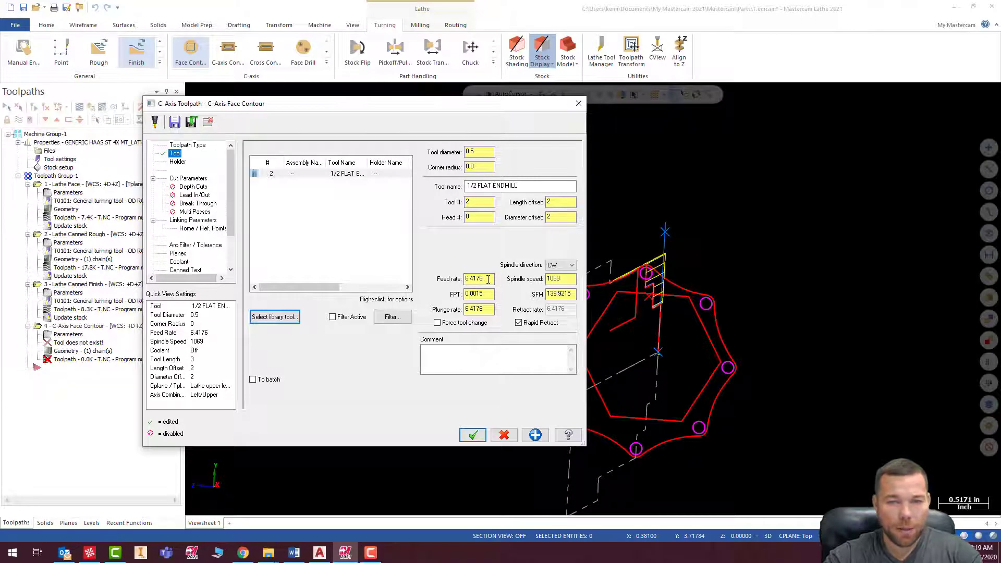
Set the endmill's spindle speed to 5000, feed rate to 20.0 and plunge rate to 10.0.
drag(489, 278, 445, 283)
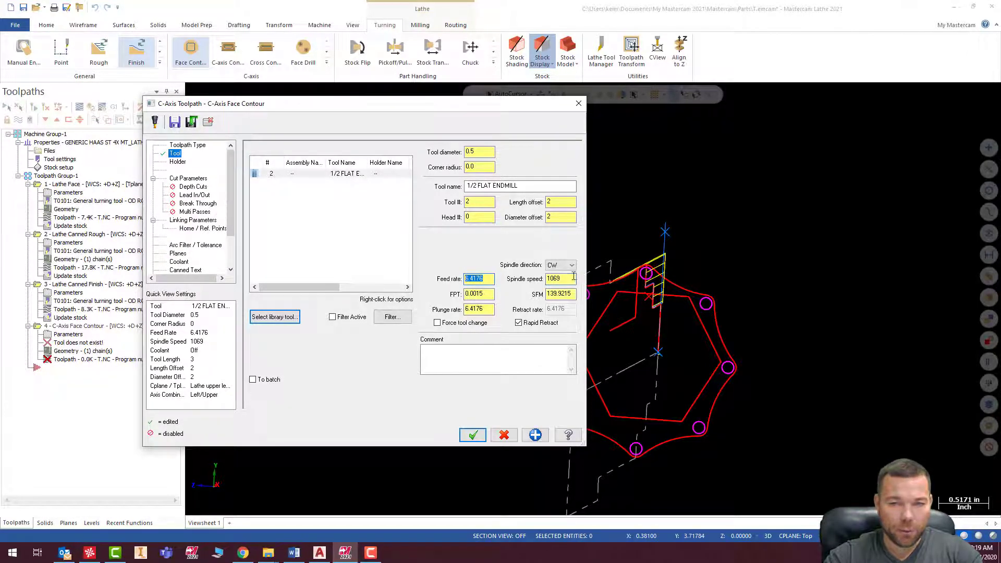
drag(573, 279, 471, 280)
text(5000)
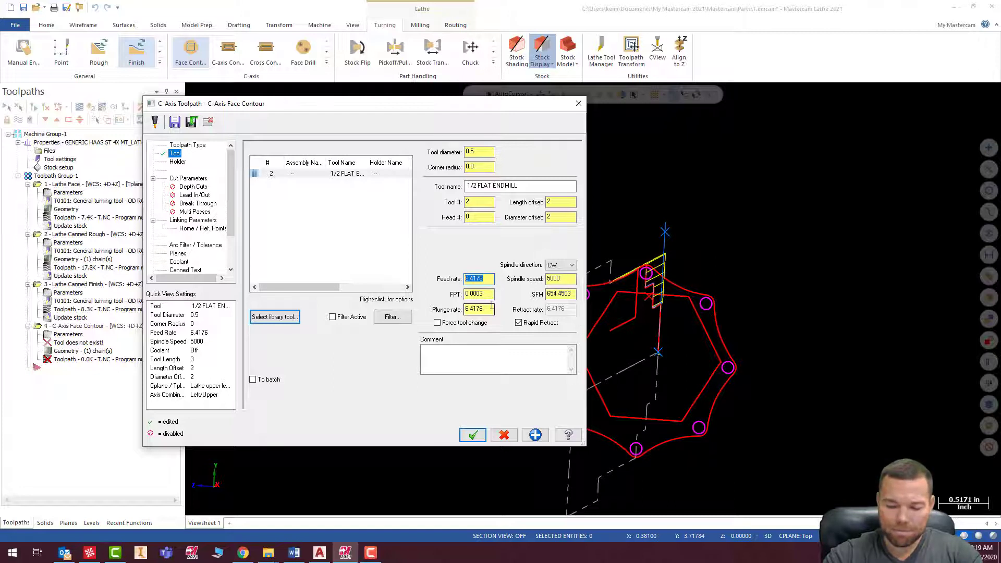
text(20.)
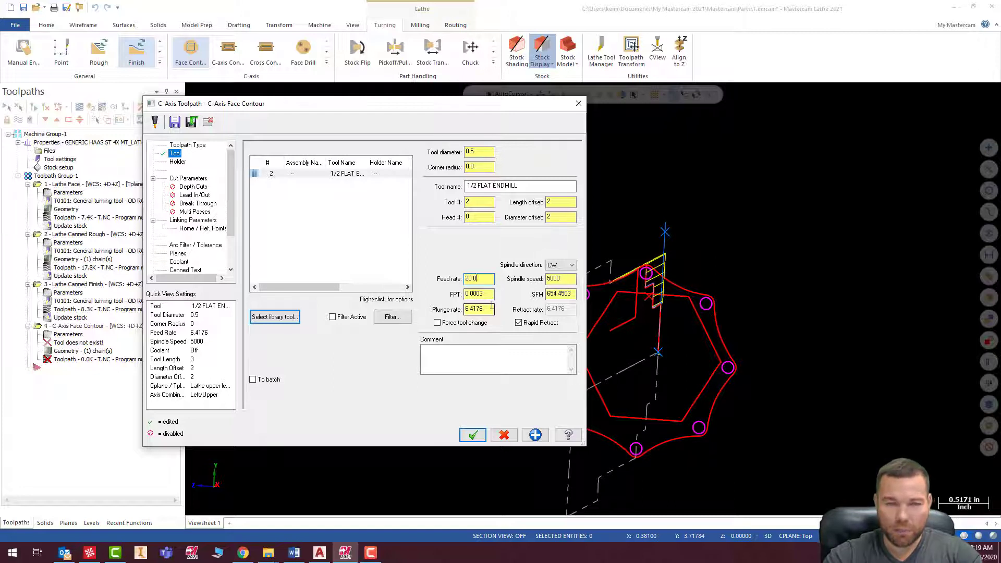
click(487, 294)
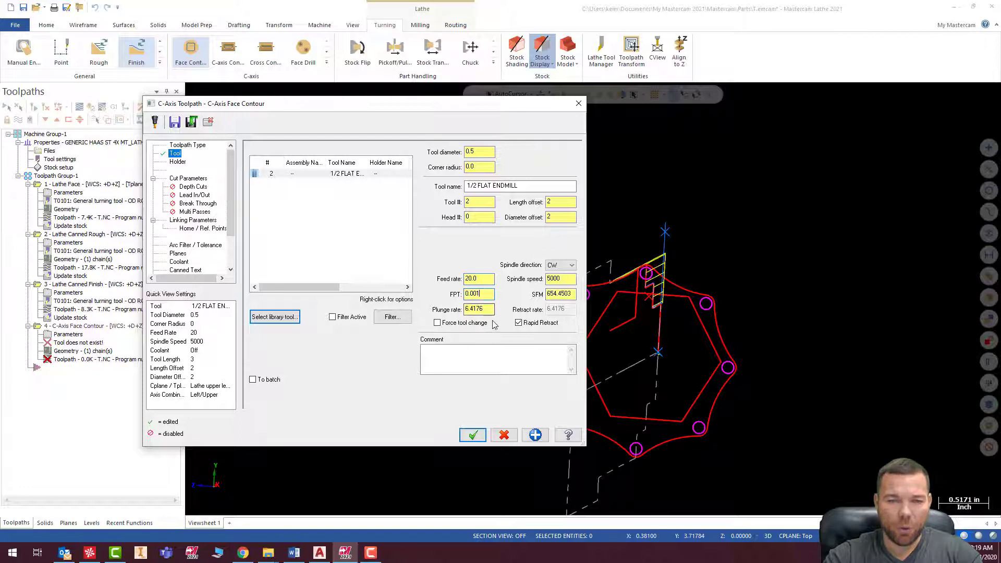
key(Tab)
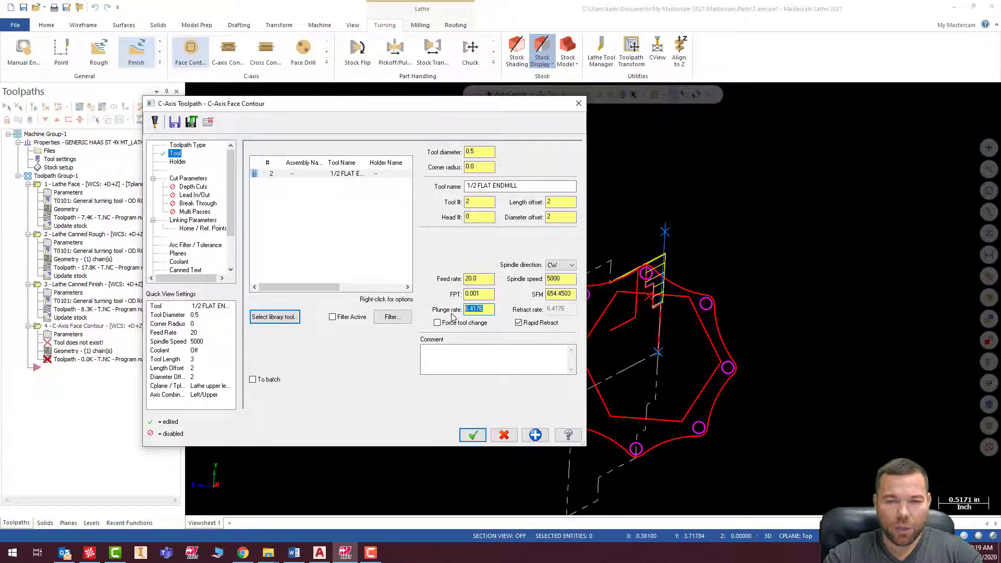
text(1.0)
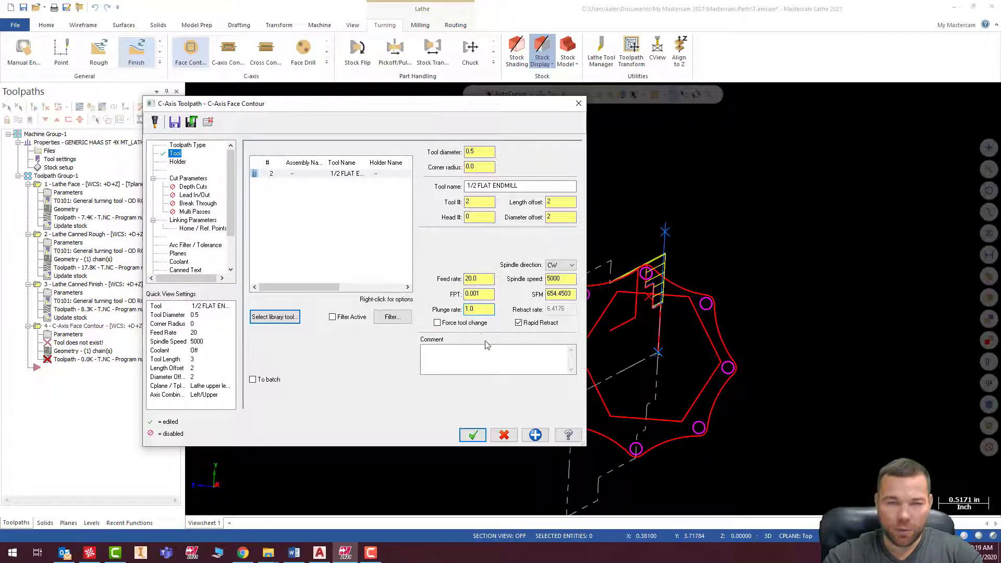
key(BackSpace)
key(BackSpace)
text(0.)
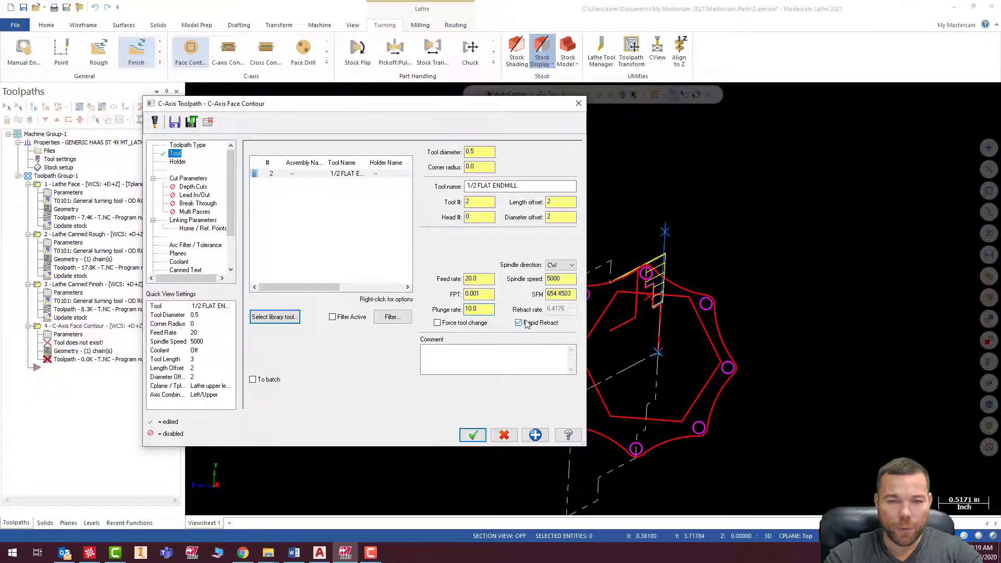
Set the cut parameters to Wear compensation, Left compensation direction and rolling the cutter around All corners.
click(189, 179)
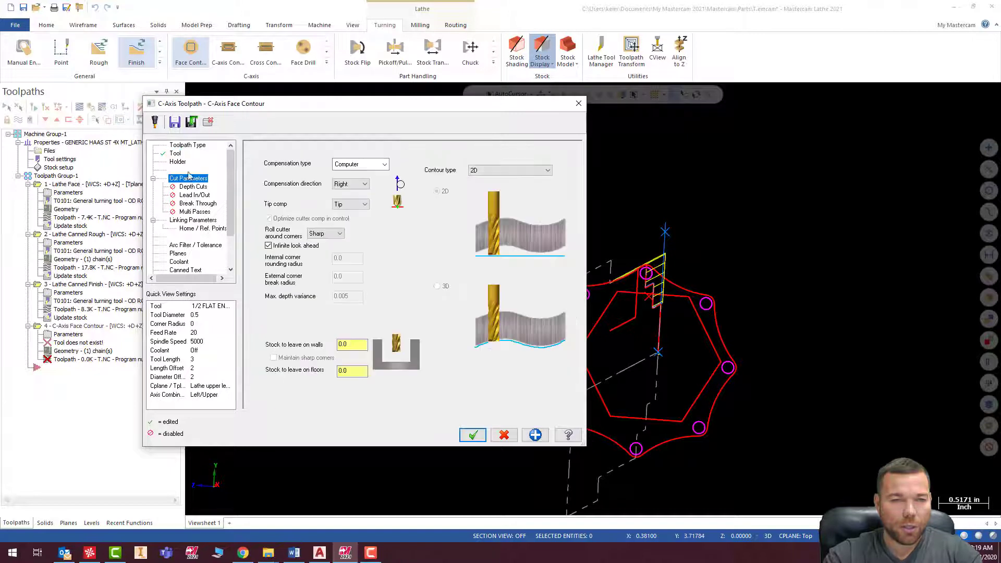
click(373, 165)
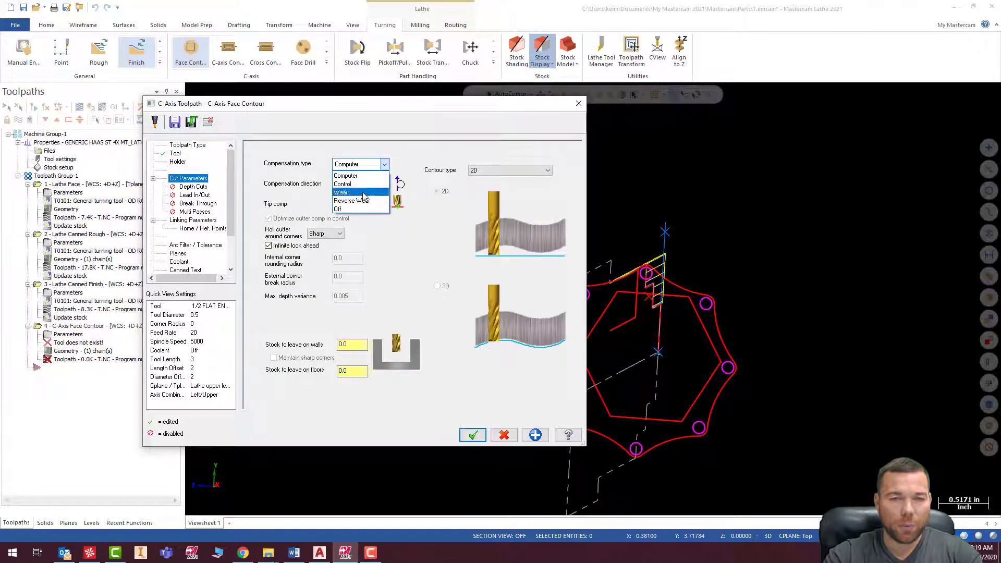
click(365, 186)
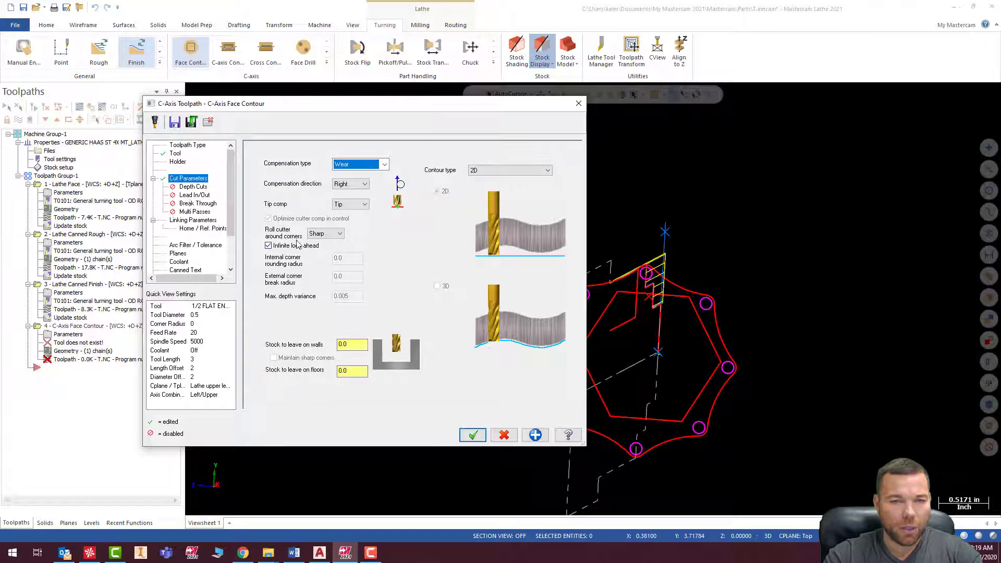
click(326, 234)
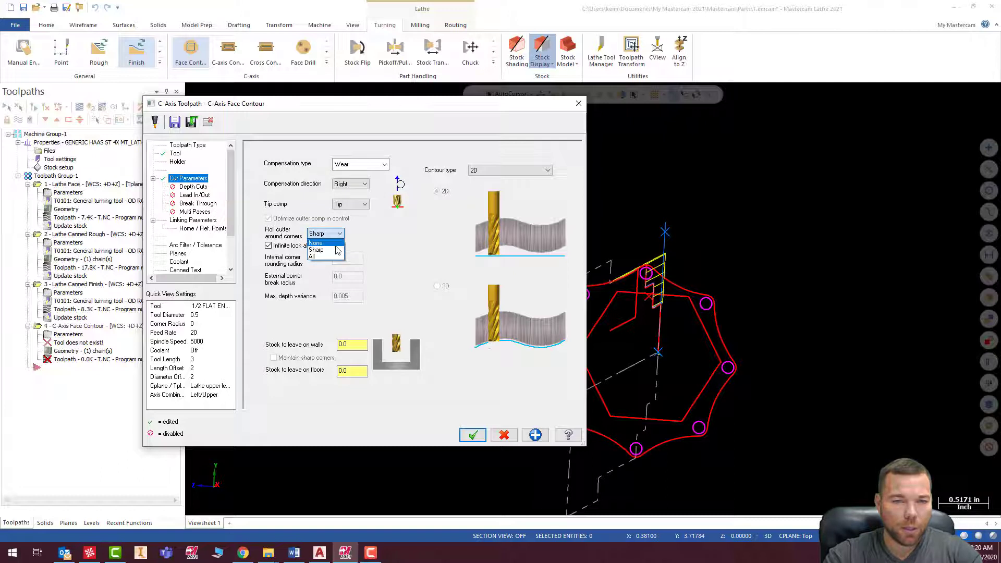
click(335, 252)
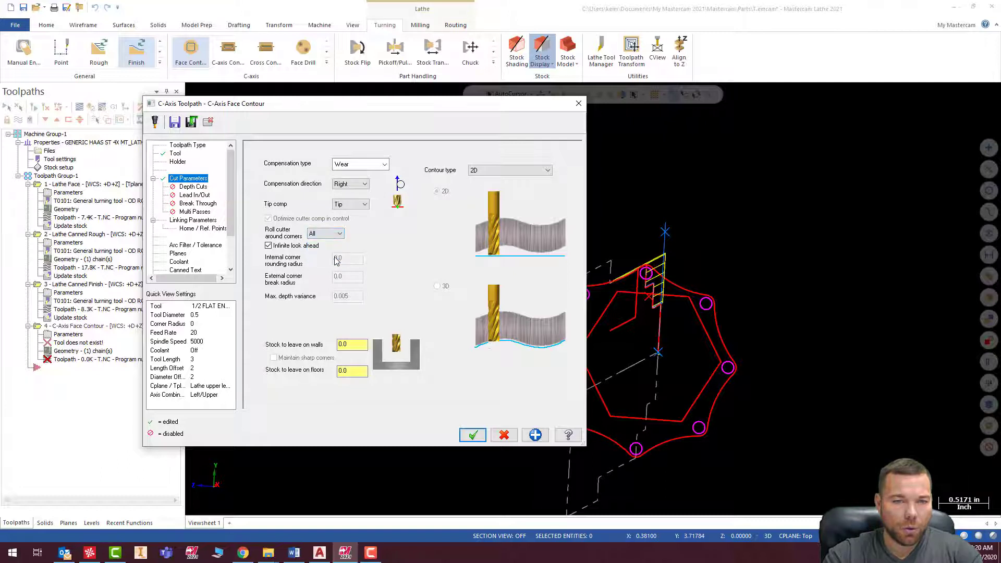
click(268, 246)
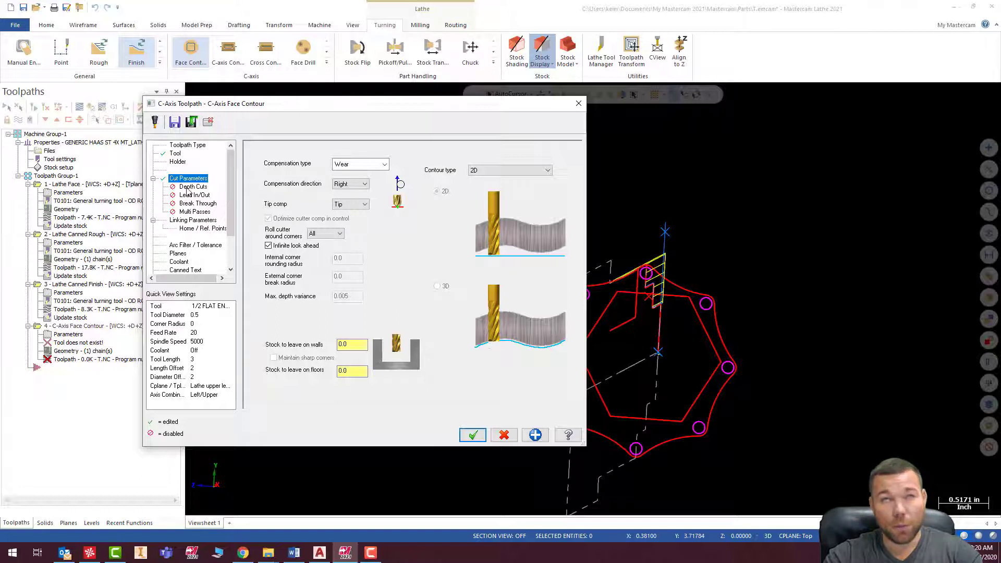
click(349, 185)
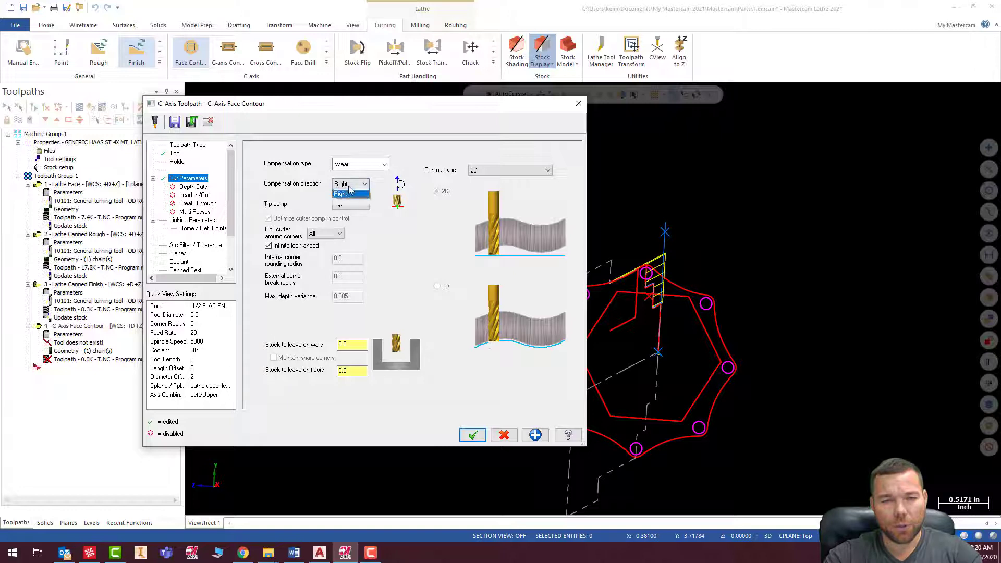
click(353, 194)
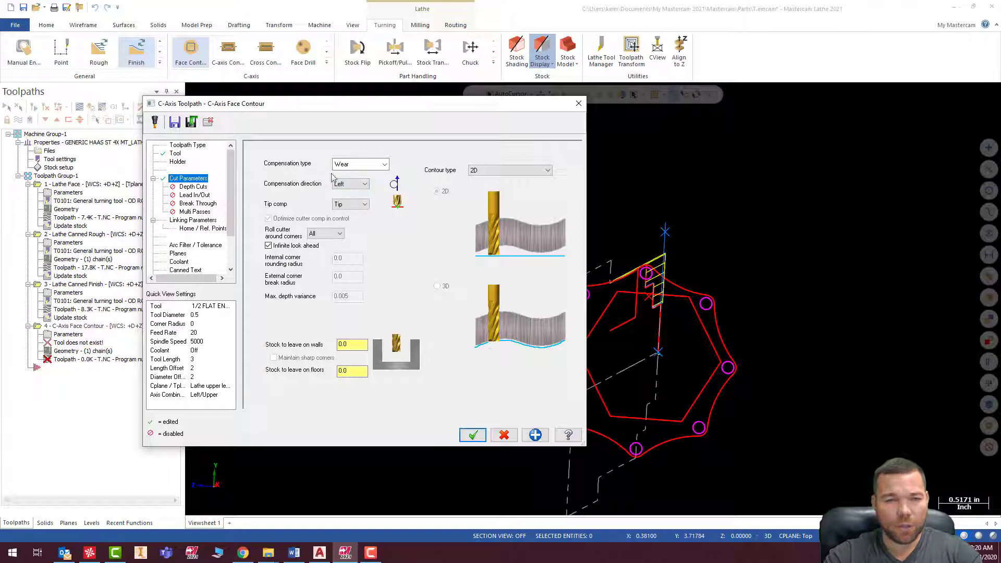
Leave depth cuts off, enable Lead In/Out, and enter line lengths for the entry (25%) and the exit.
click(189, 186)
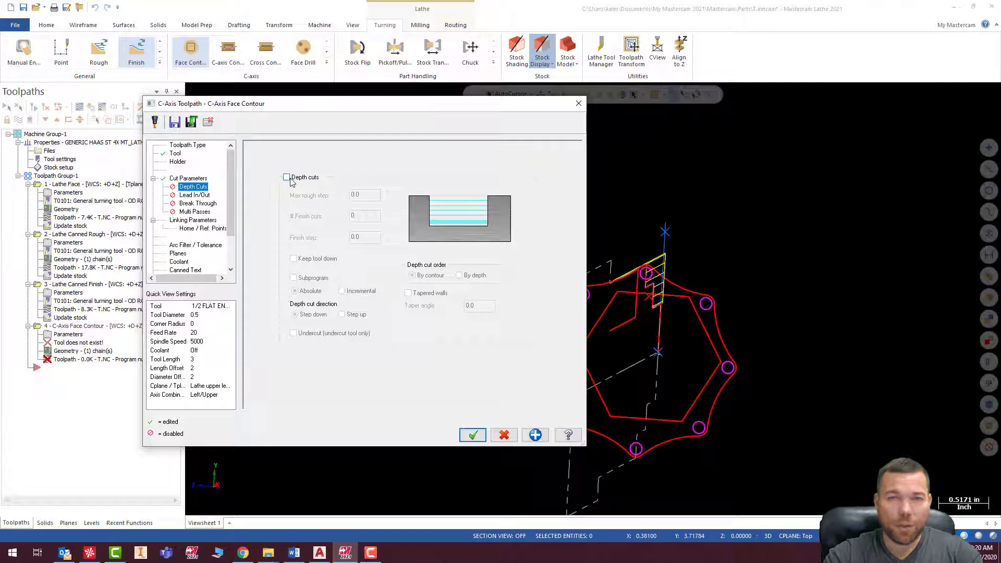
click(202, 195)
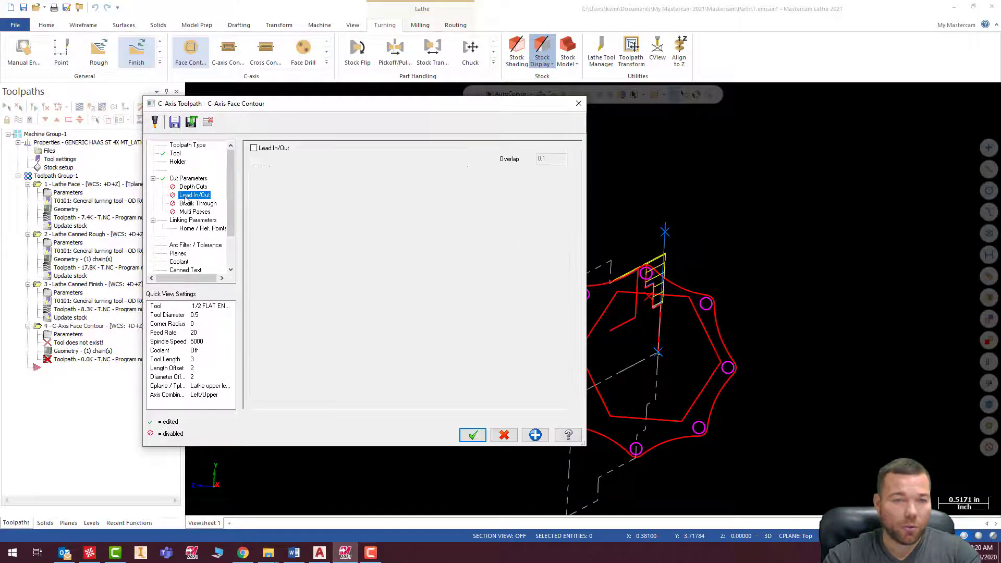
click(253, 148)
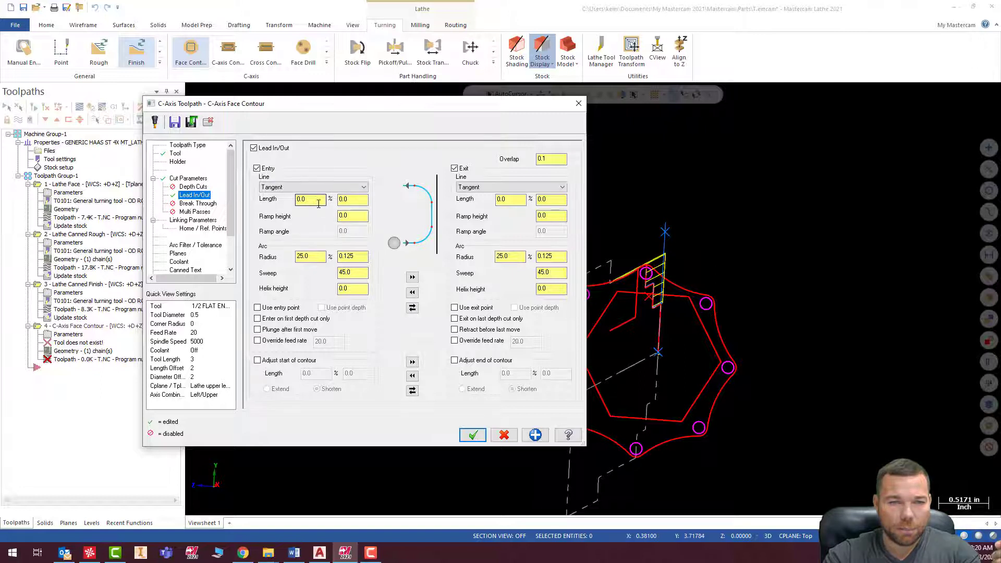
drag(316, 200, 288, 200)
text(2)
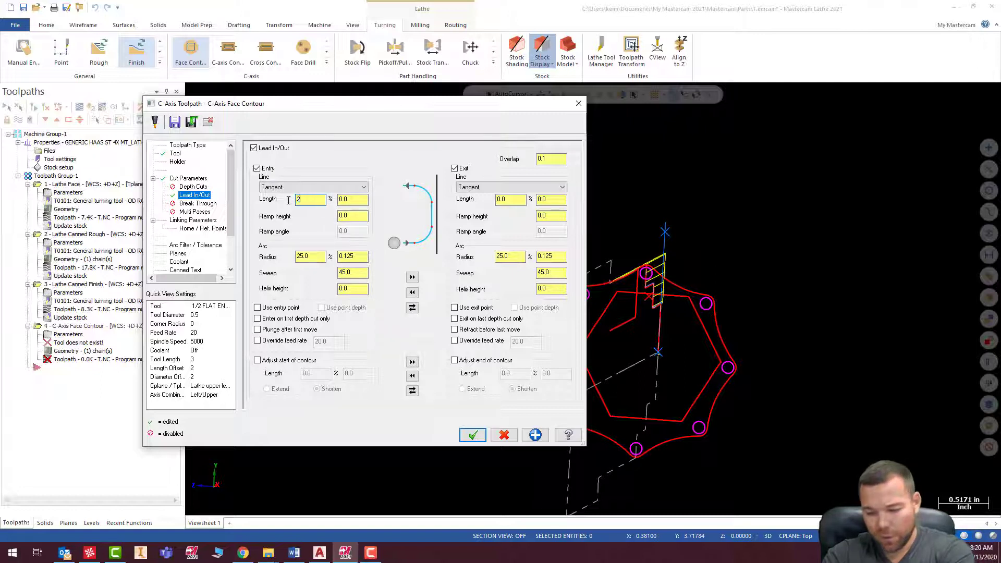
text(5)
drag(521, 199, 470, 207)
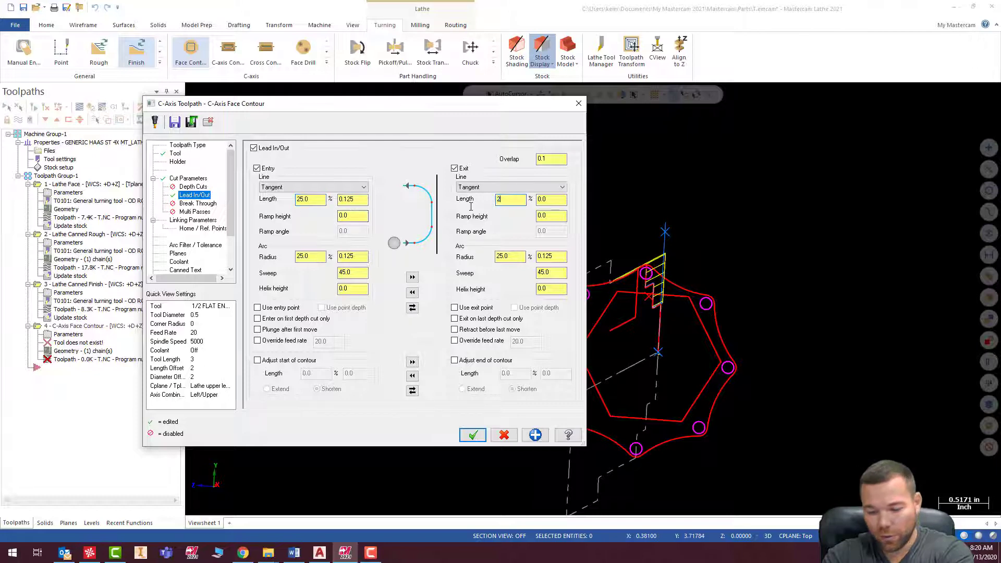
text(2)
Leave break through off and enable Multi Passes with 2 rough passes spaced 0.1.
click(197, 204)
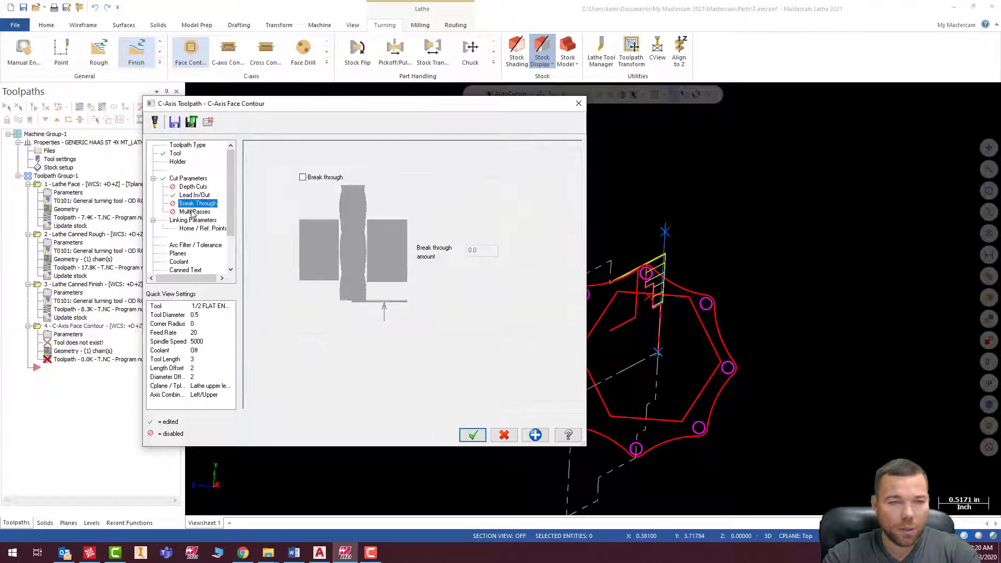
click(193, 212)
click(267, 159)
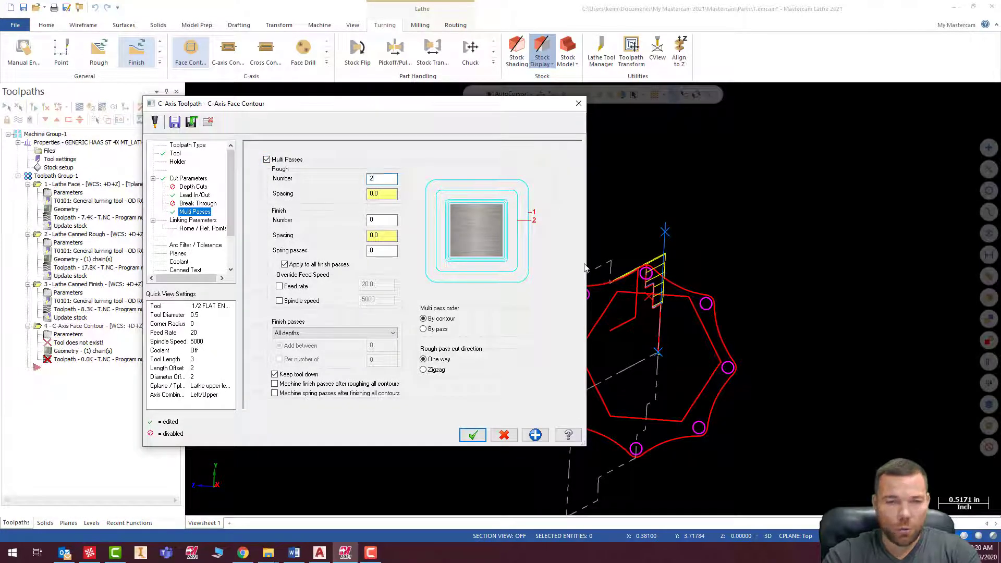
key(Tab)
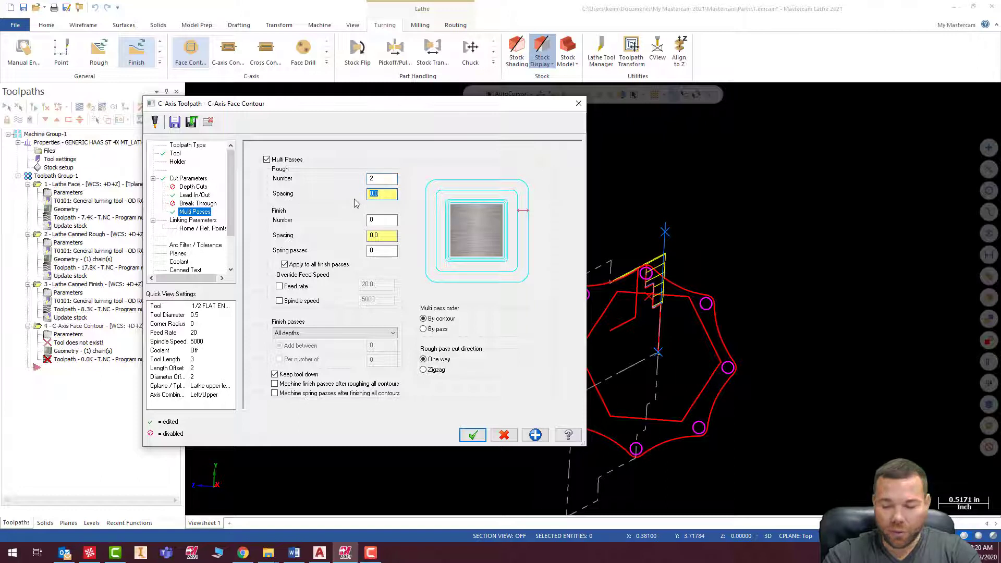
text(.1)
Set the multi passes to 1 finish pass with a spacing of 0.005.
click(373, 235)
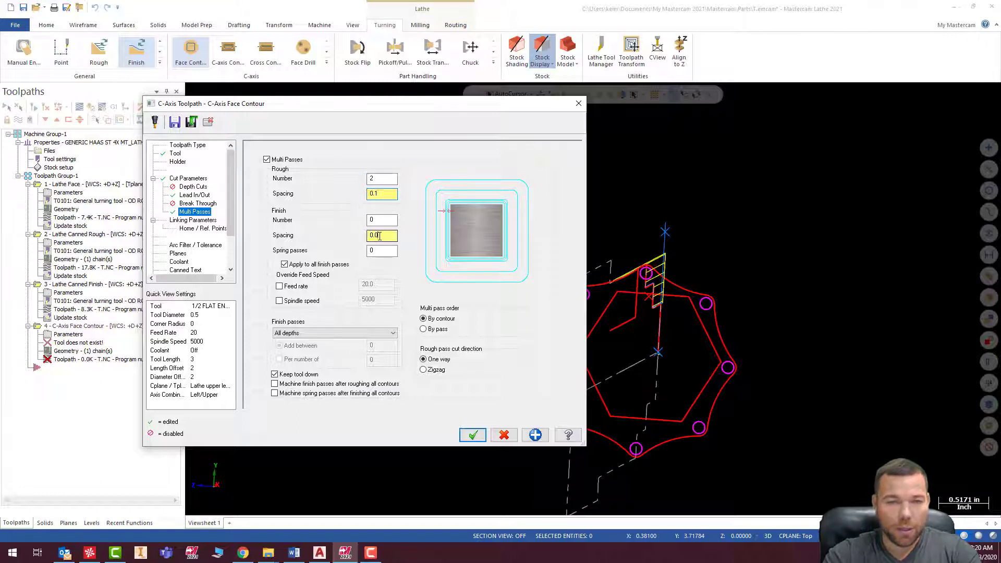
double_click(378, 220)
text(1)
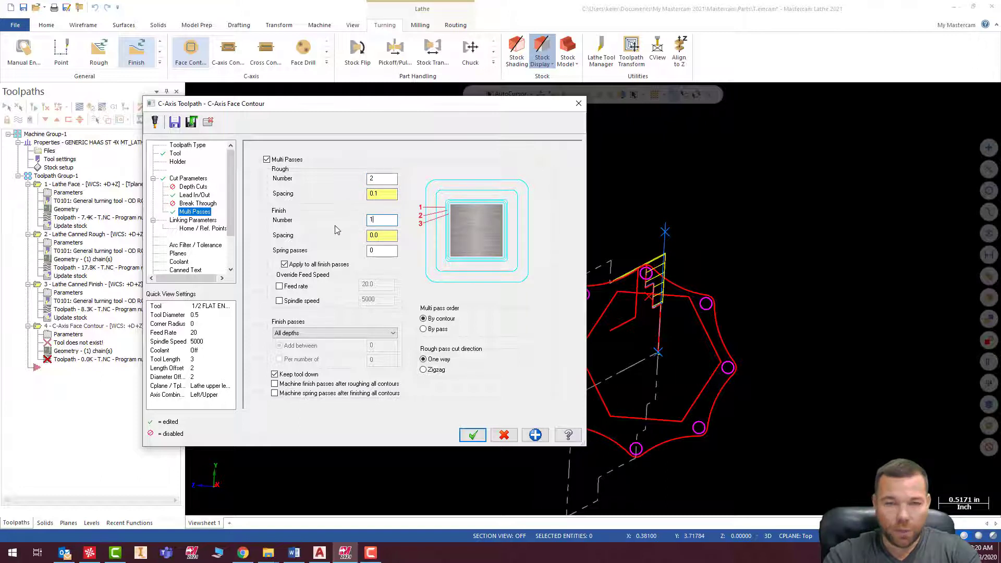
double_click(371, 235)
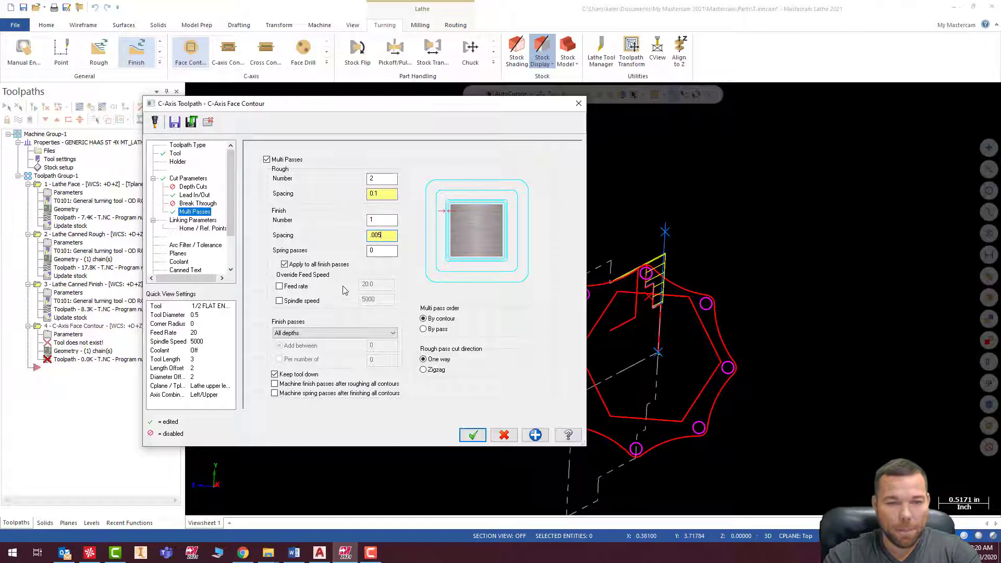
Turn off the clearance height in the linking parameters and make the 0.1 retract absolute.
click(183, 221)
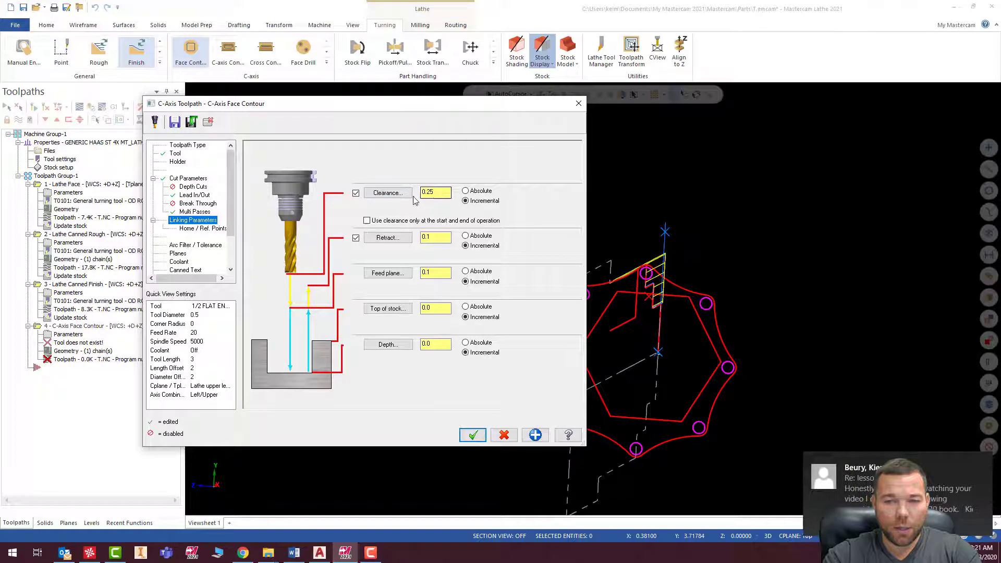
click(355, 194)
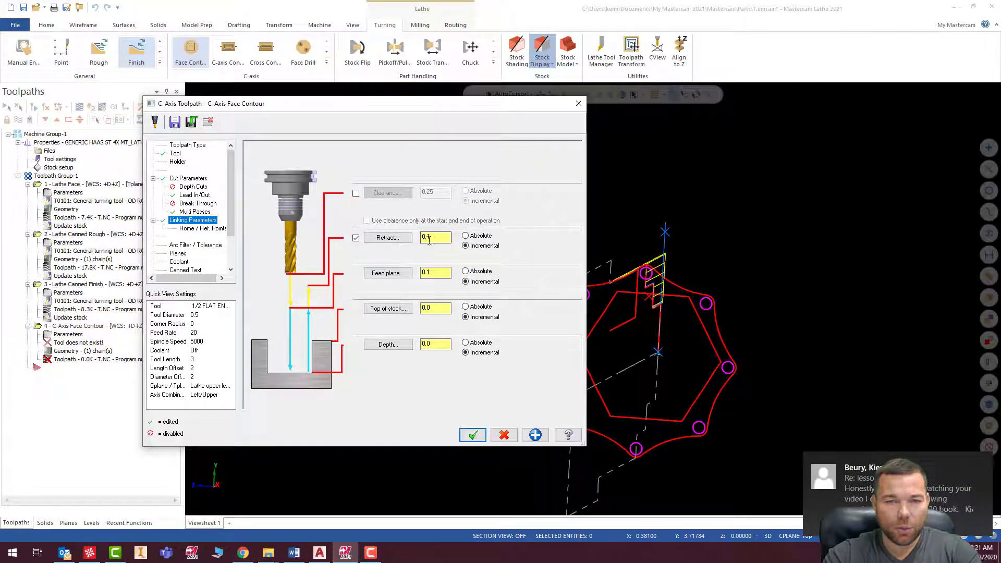
click(434, 239)
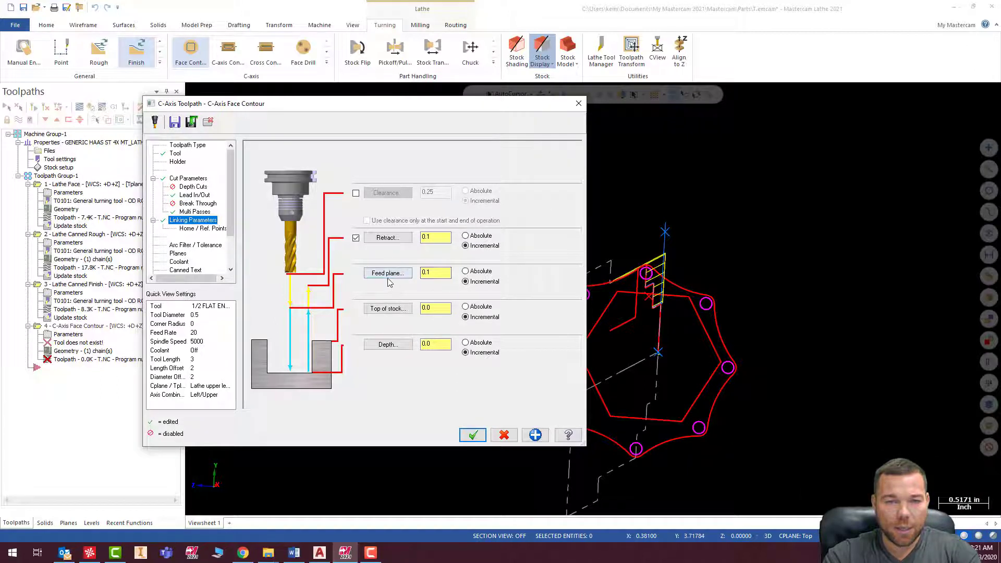
click(465, 236)
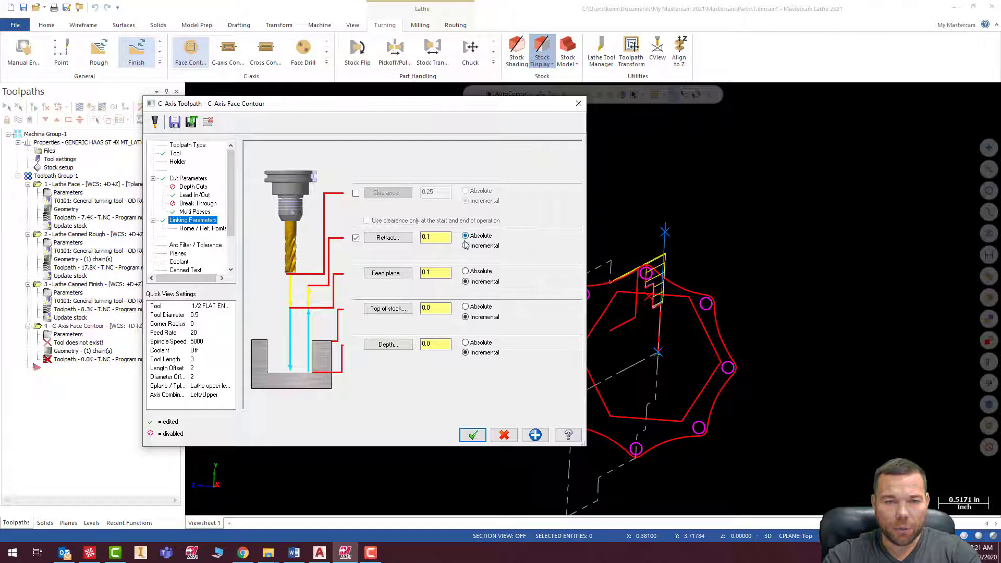
click(431, 273)
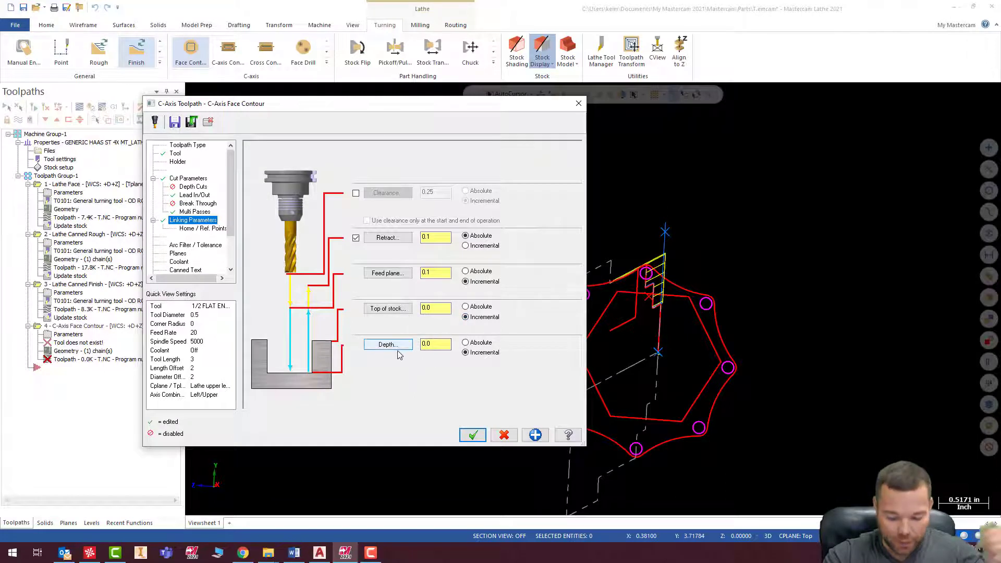
Set the incremental cut depth to -0.5, check the planes, and accept the hexagon's face contour toolpath.
click(435, 344)
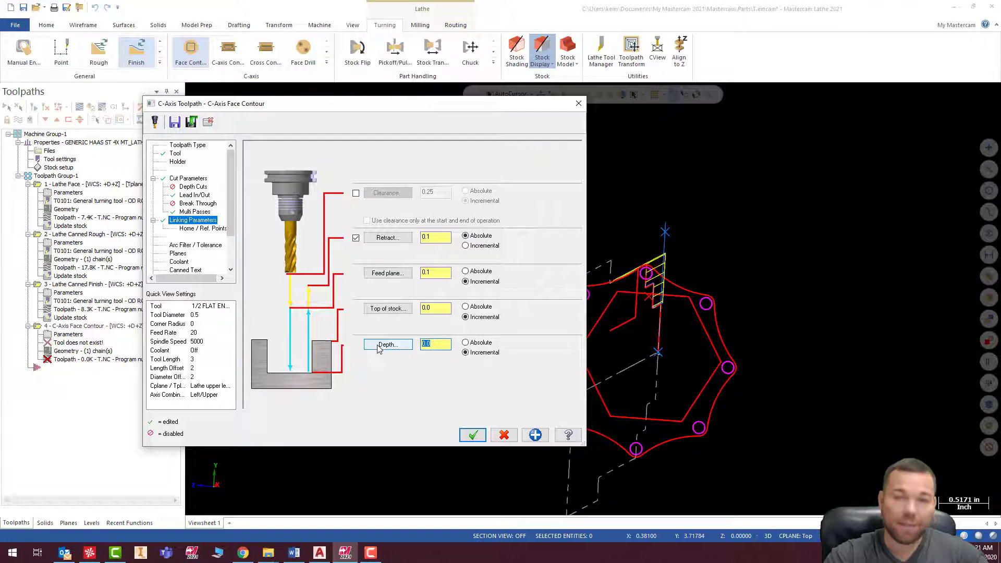
text(-.5)
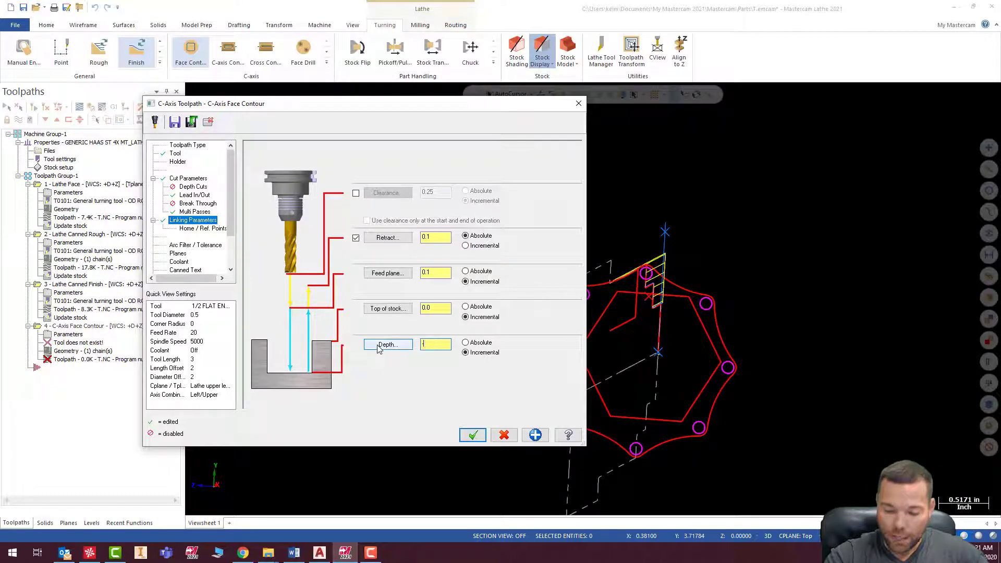
click(189, 256)
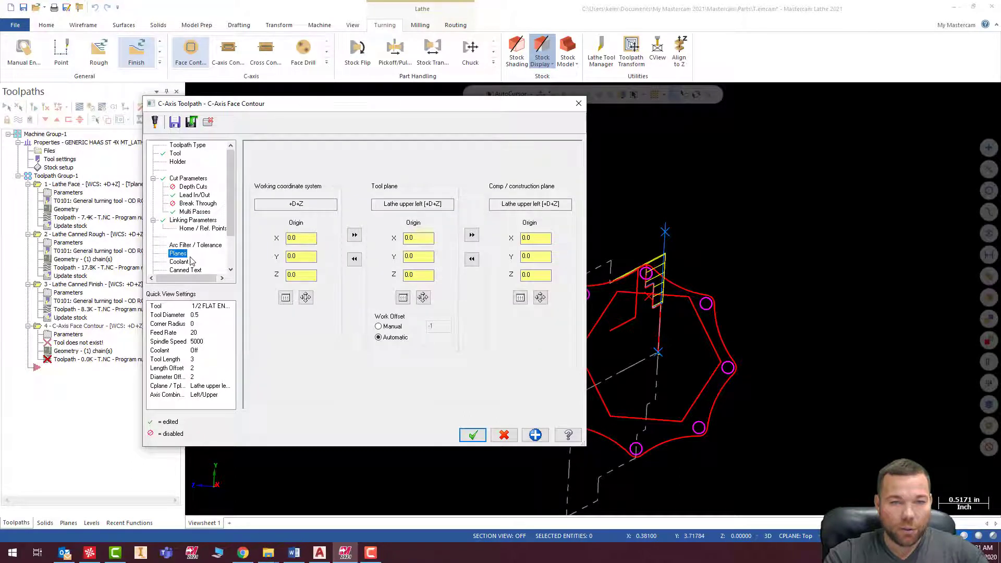
scroll(191, 261, down, 2)
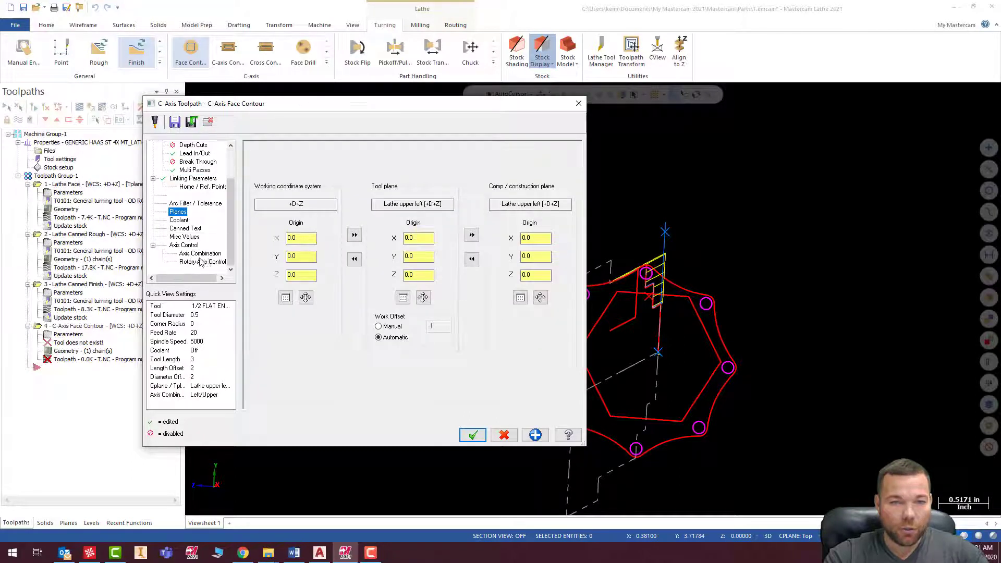
click(472, 434)
Verify all operations in the simulator, inspect the milled hexagon up close, and close the simulation.
middle_drag(485, 297, 672, 237)
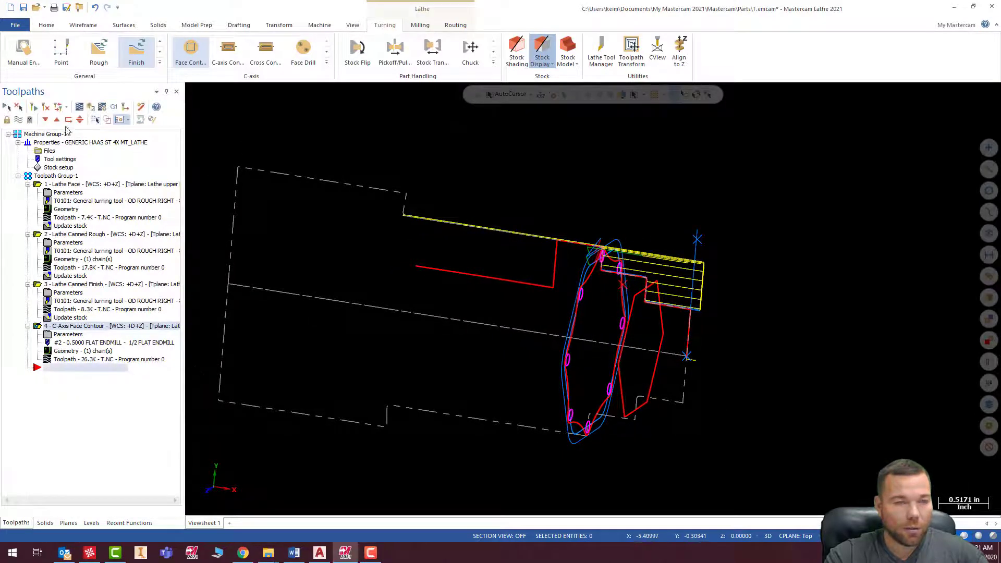
click(6, 107)
click(92, 107)
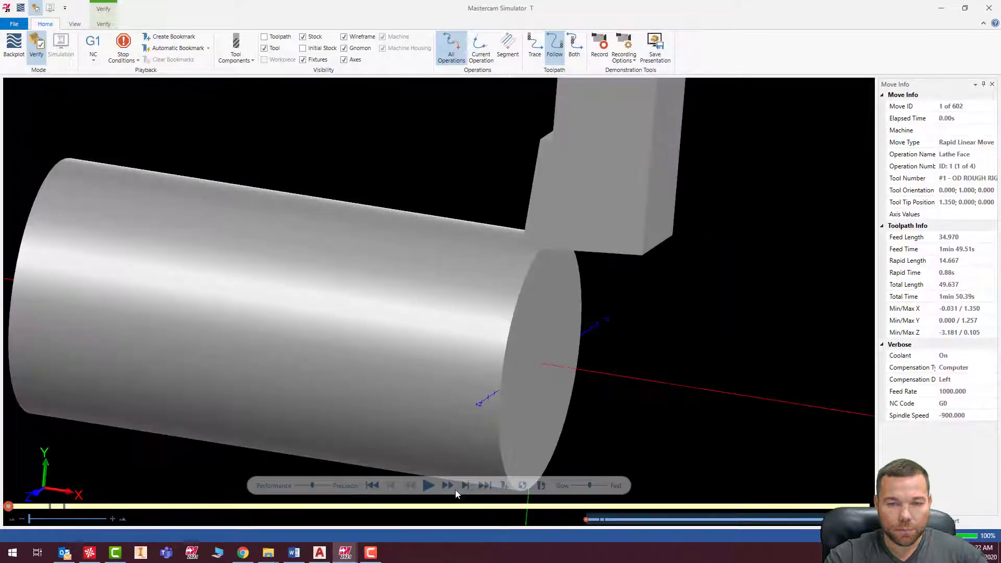
click(428, 485)
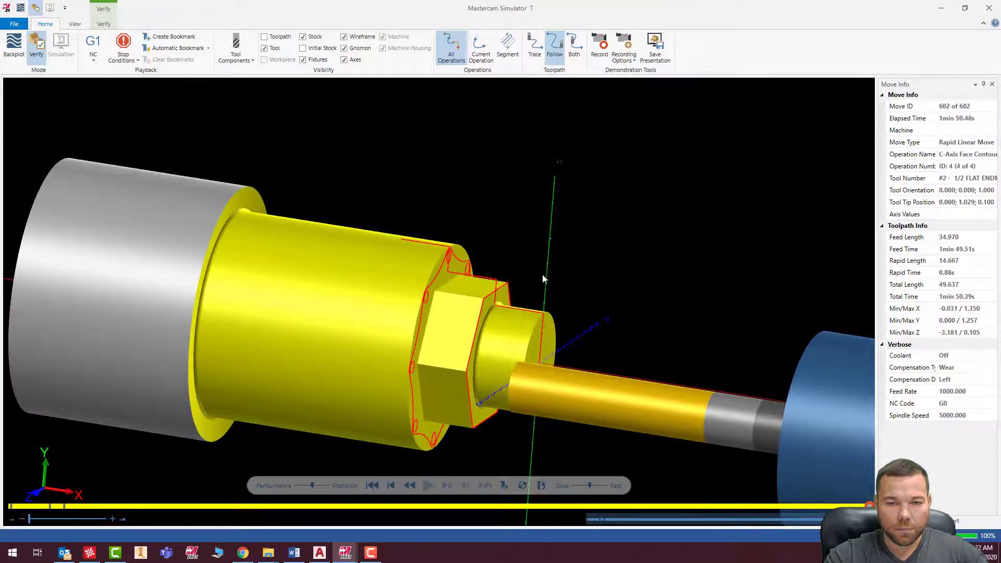
middle_drag(443, 466, 516, 302)
scroll(518, 304, up, 5)
scroll(530, 336, up, 2)
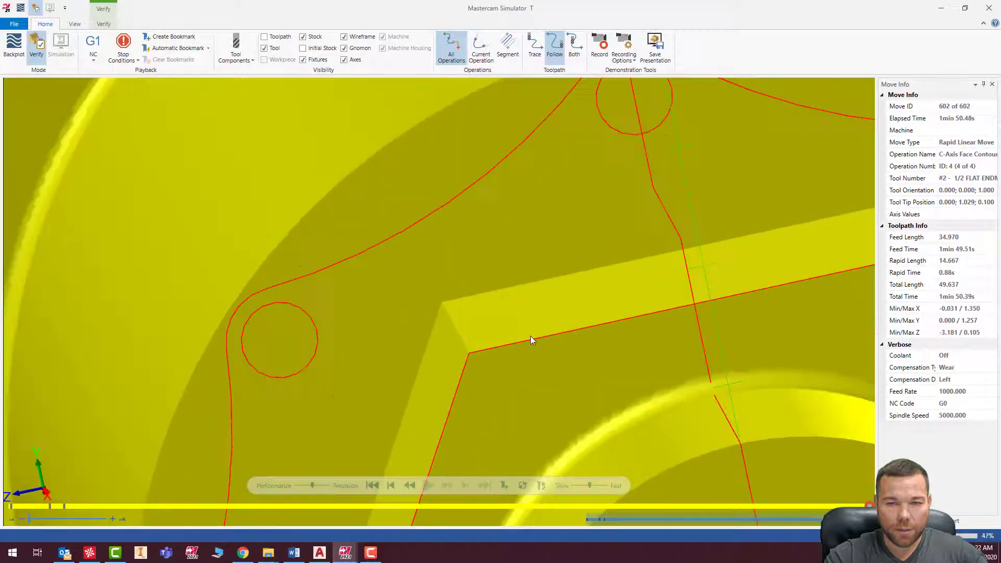
middle_drag(531, 339, 673, 278)
scroll(564, 334, down, 3)
click(988, 8)
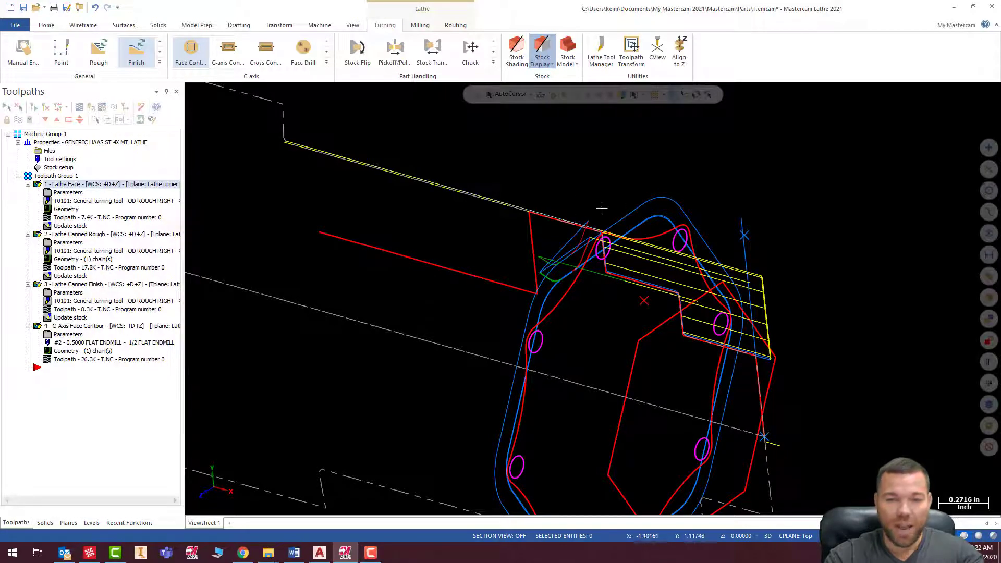
Hide the toolpath display and start another C-axis face contour, chaining the scalloped flange outline with its chain direction reversed.
key(alt+t)
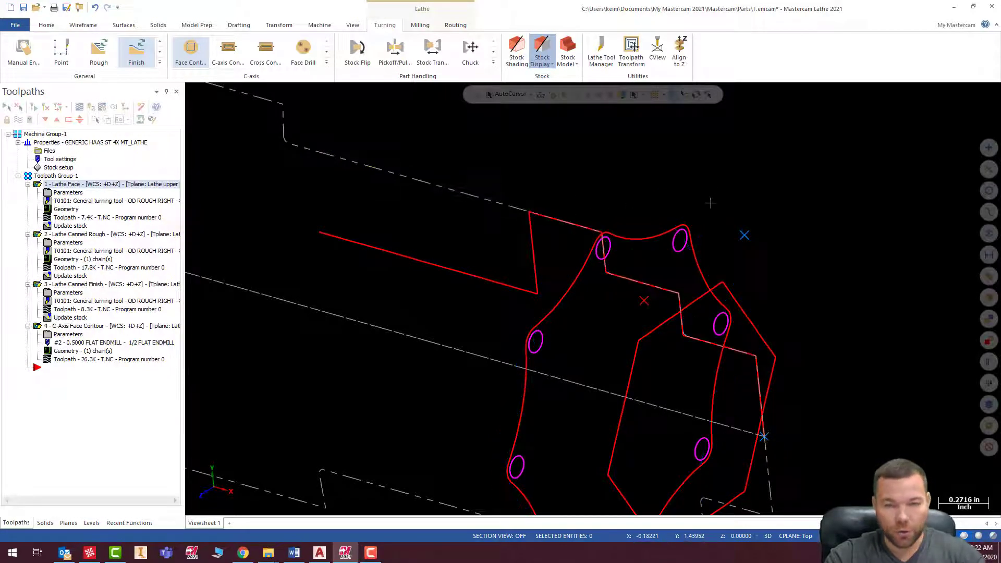
scroll(599, 239, down, 2)
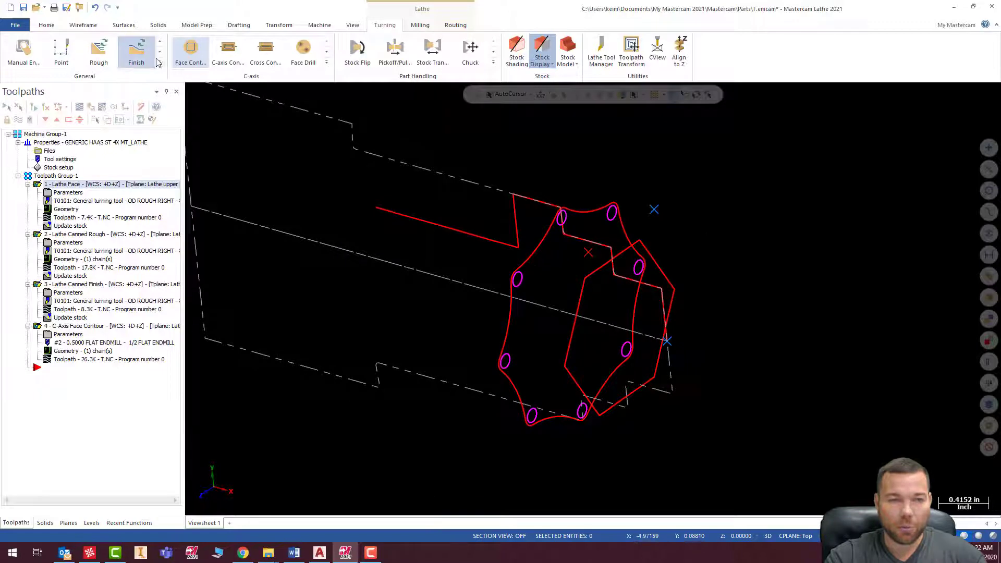
click(191, 52)
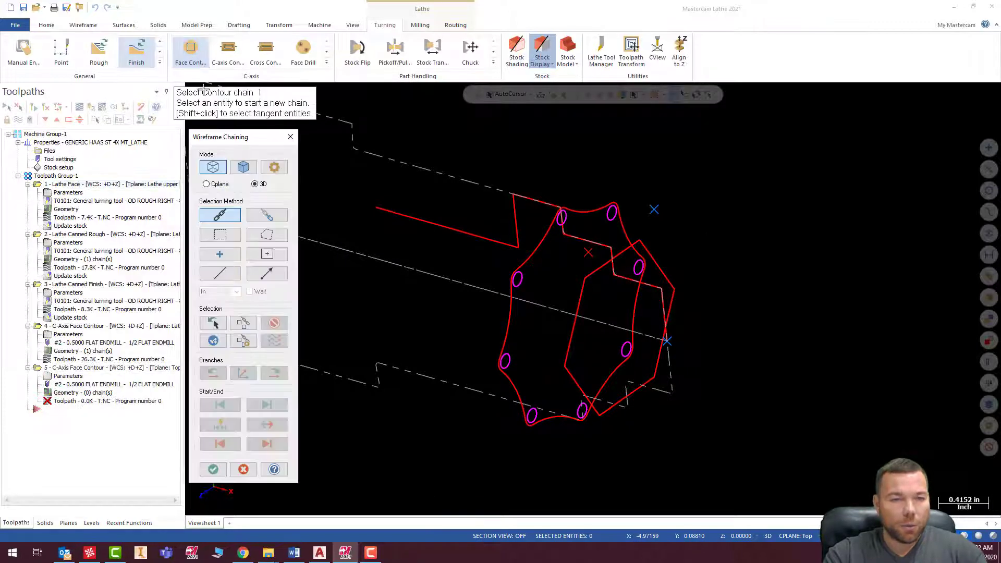
click(549, 239)
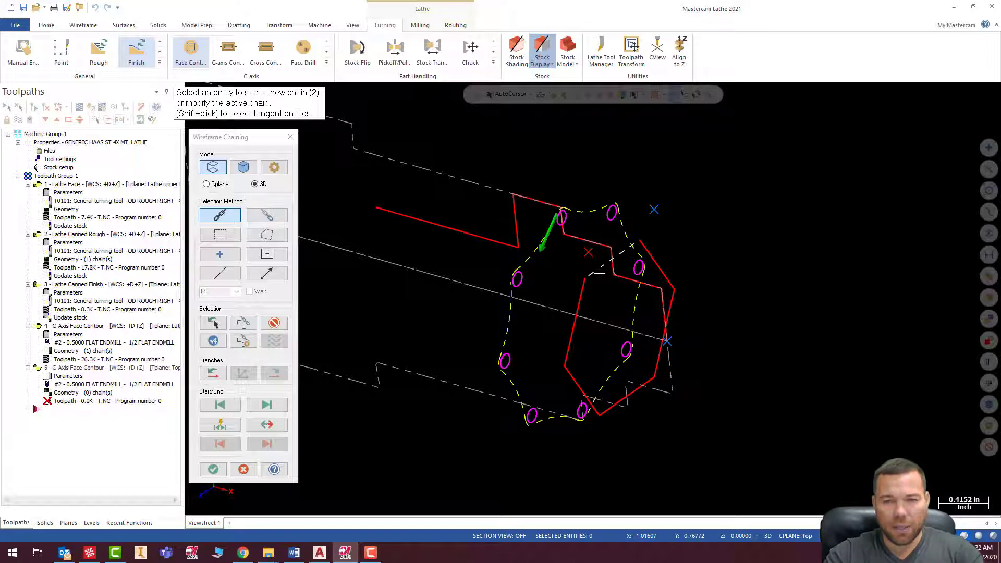
click(600, 272)
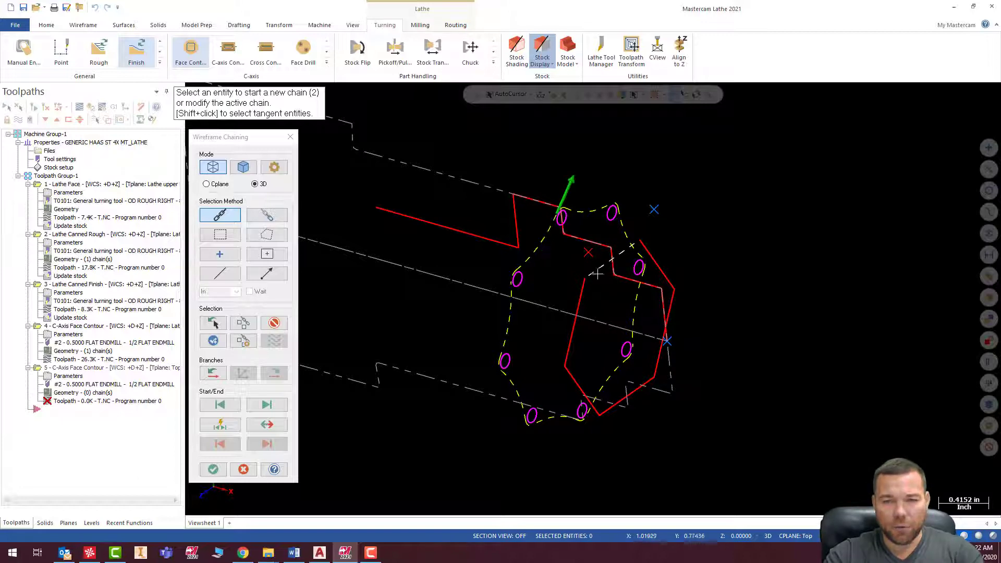
click(222, 470)
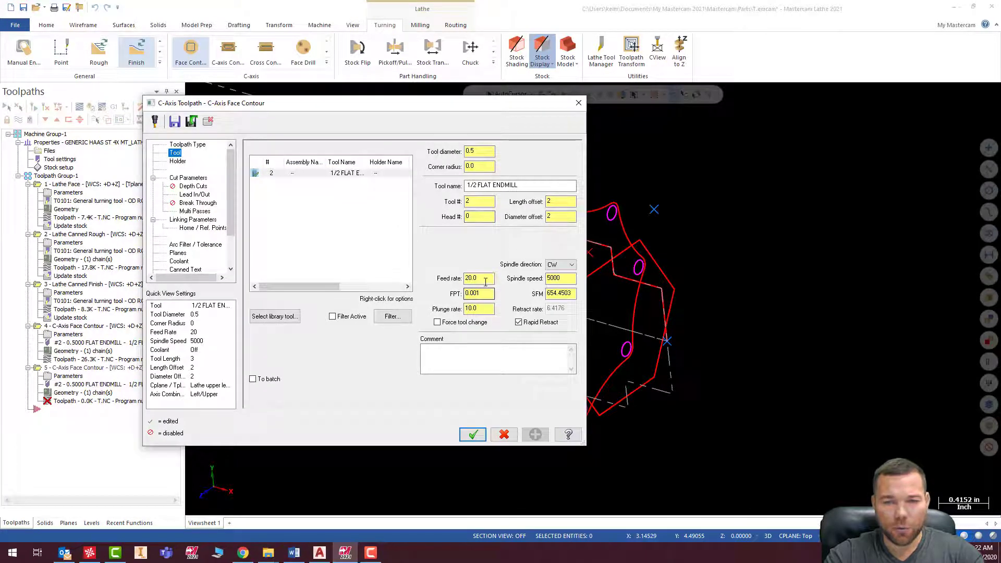
Check the flange contour's compensation, depth cut and lead settings, and set its multi passes to 3 rough passes.
click(188, 178)
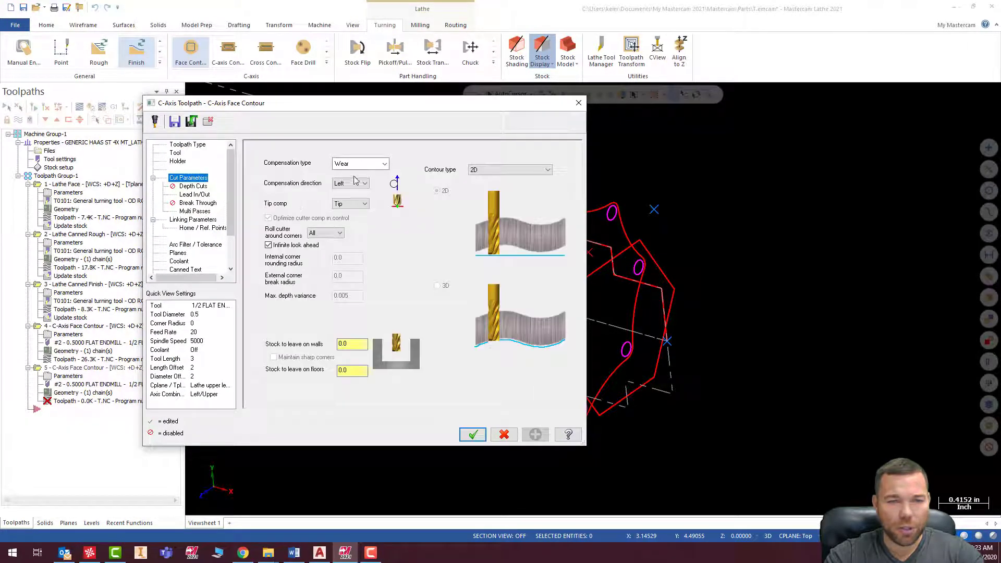
click(193, 186)
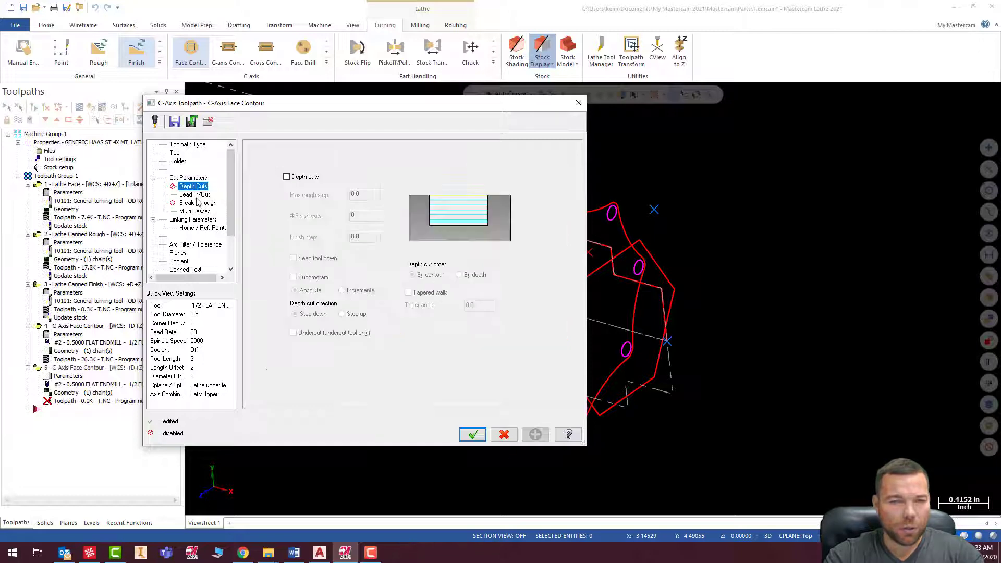
click(195, 194)
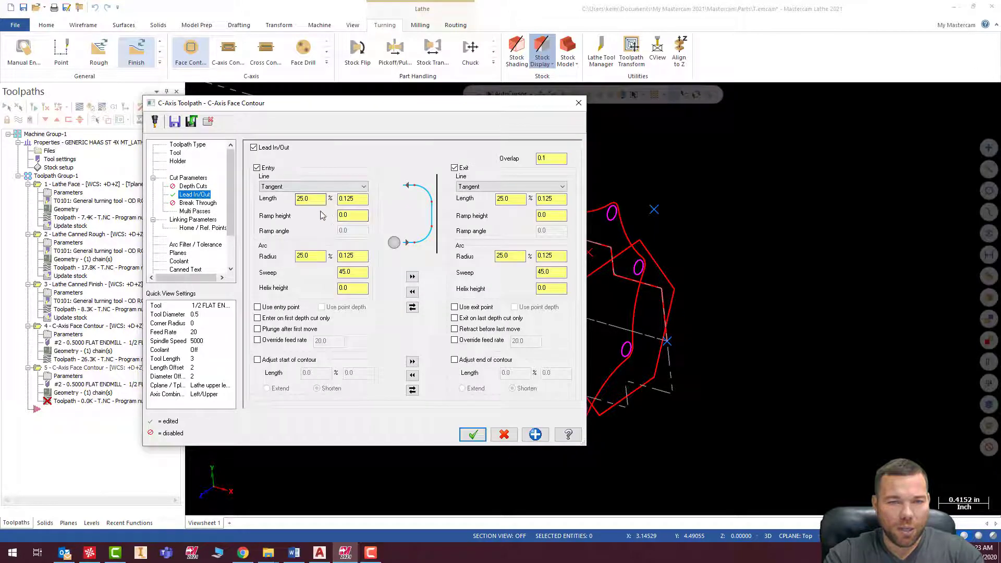
click(194, 211)
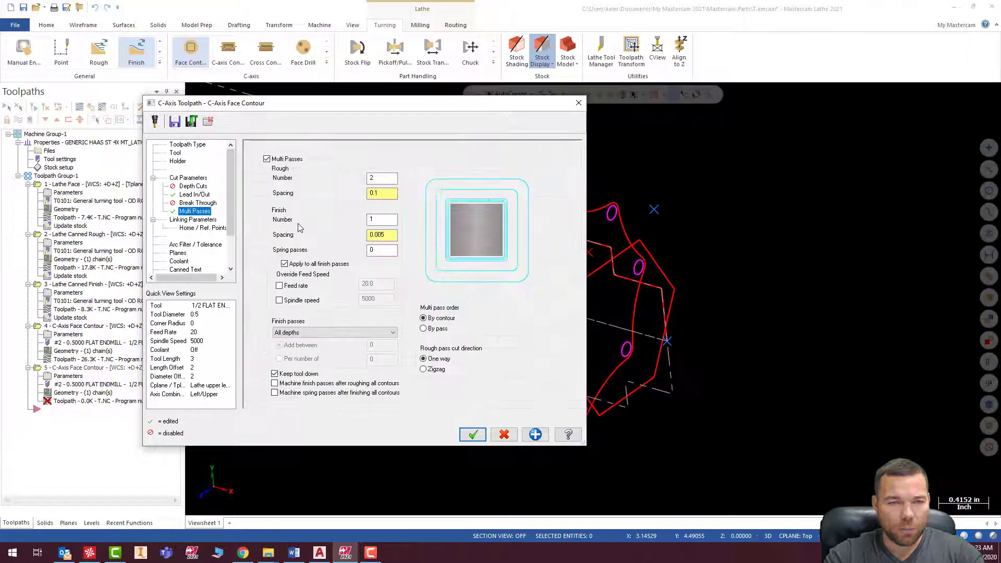
double_click(383, 179)
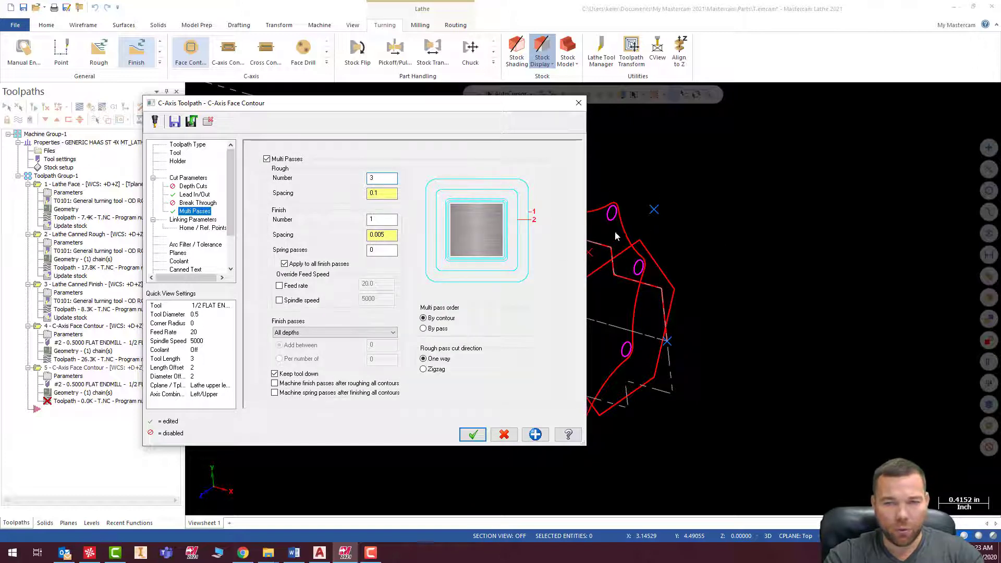
Set the flange contour's incremental depth to -0.55 and accept the toolpath.
click(183, 220)
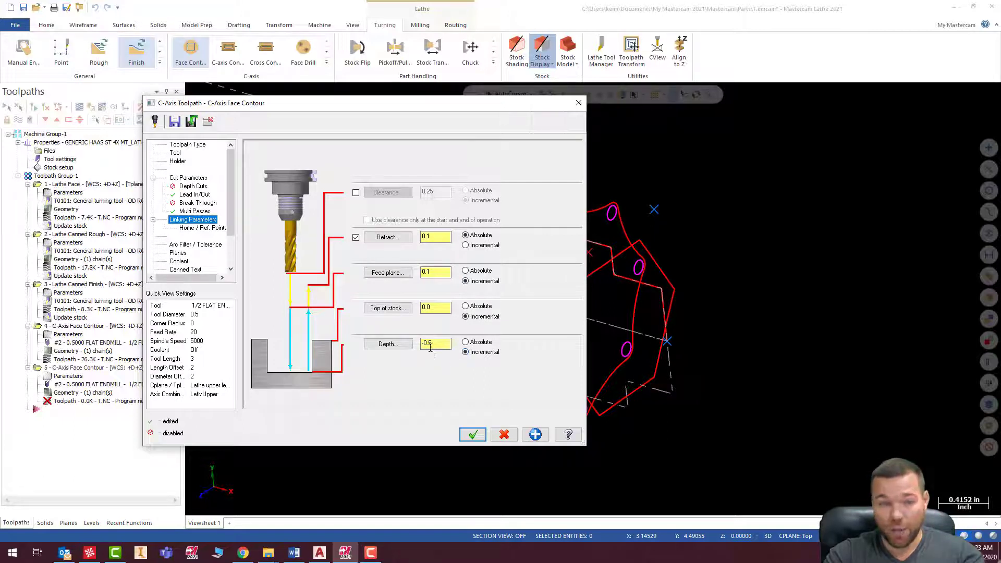
drag(417, 103, 189, 143)
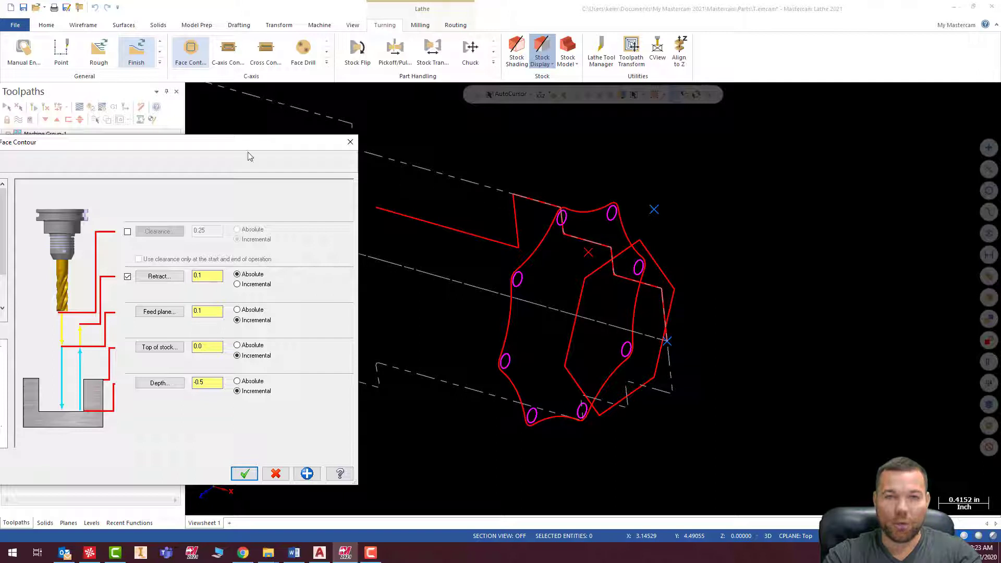
drag(237, 144, 364, 94)
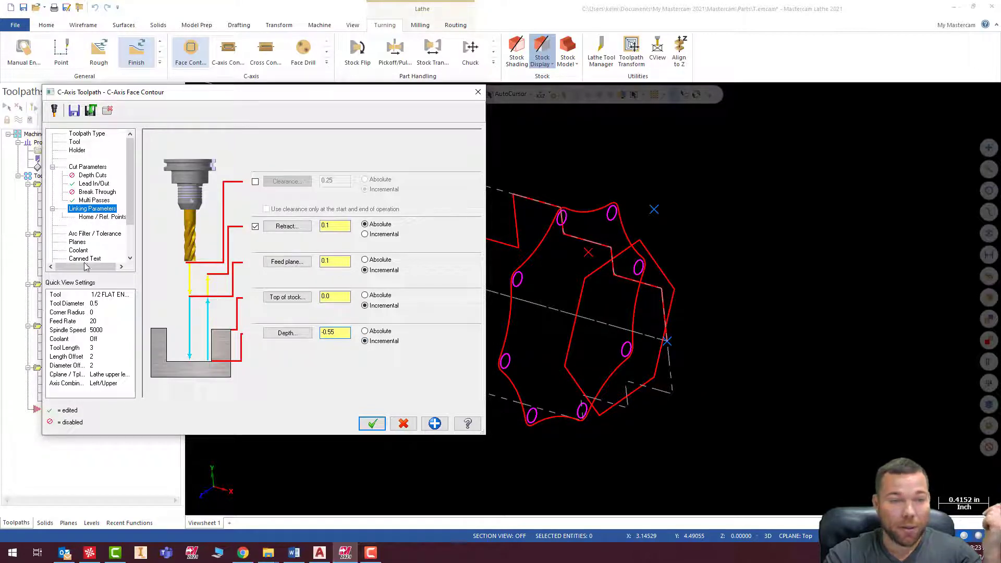
click(372, 423)
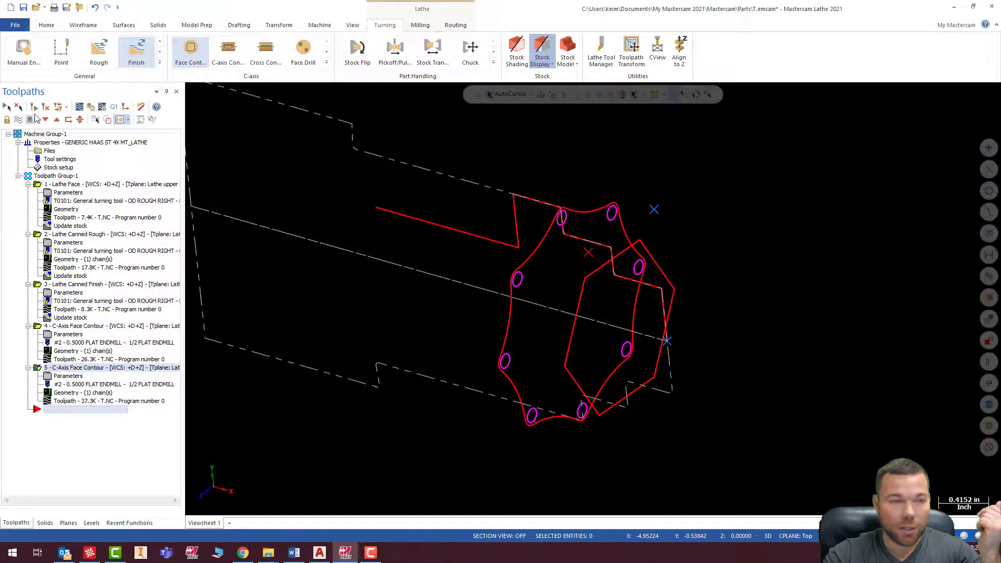
Verify all operations in the simulator at a slower speed, inspect the milled scalloped flange, and close the simulation.
click(6, 107)
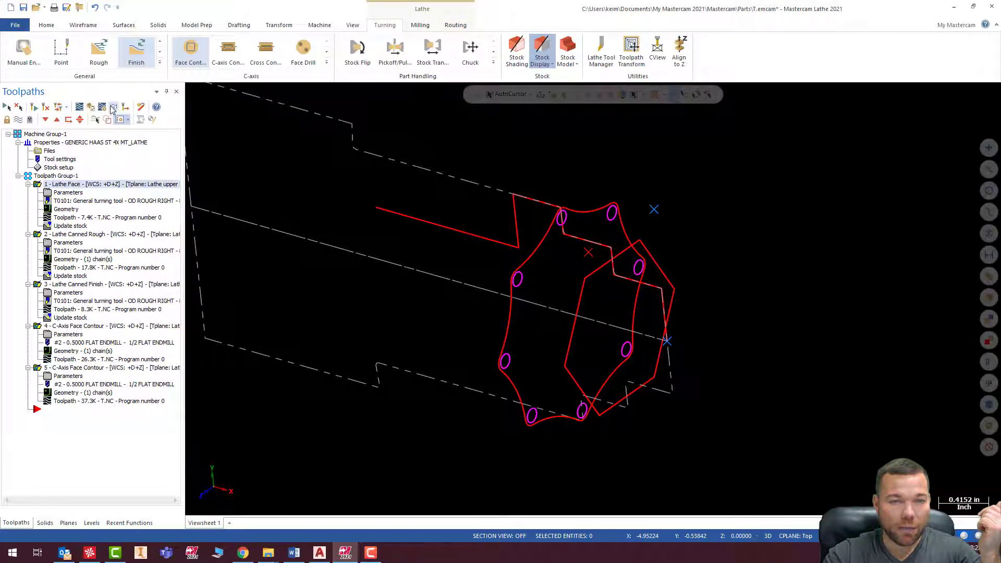
click(89, 107)
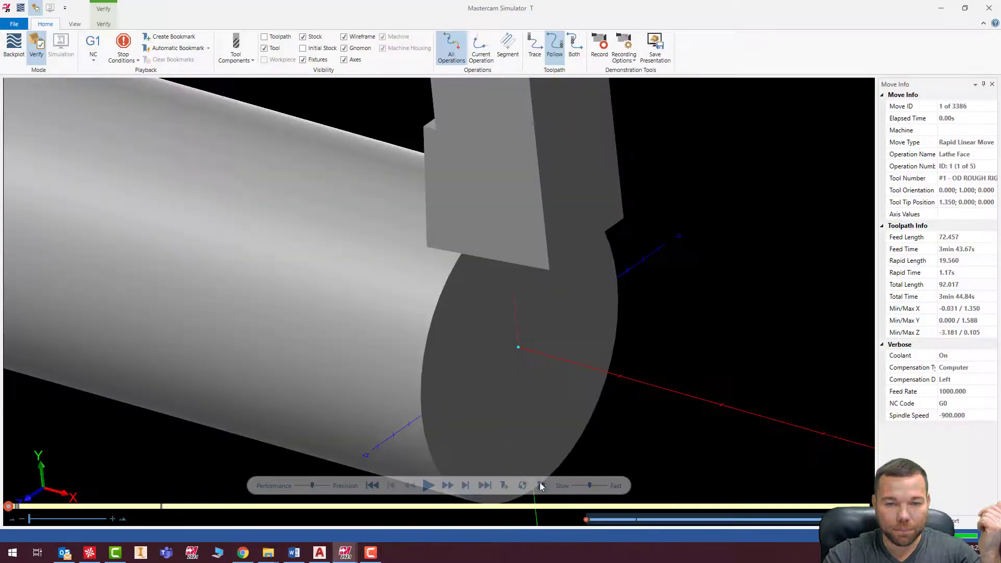
click(428, 486)
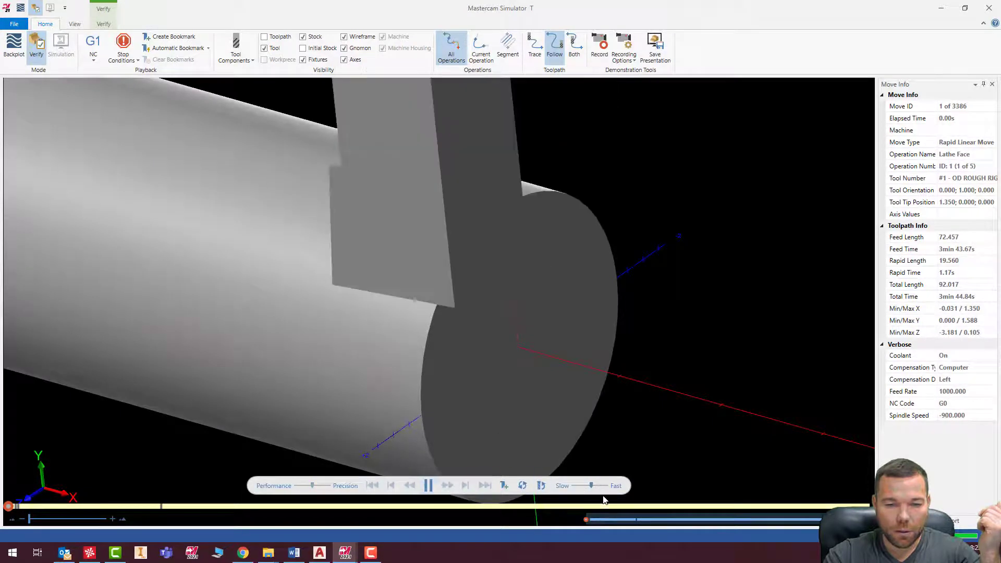
drag(590, 485, 580, 490)
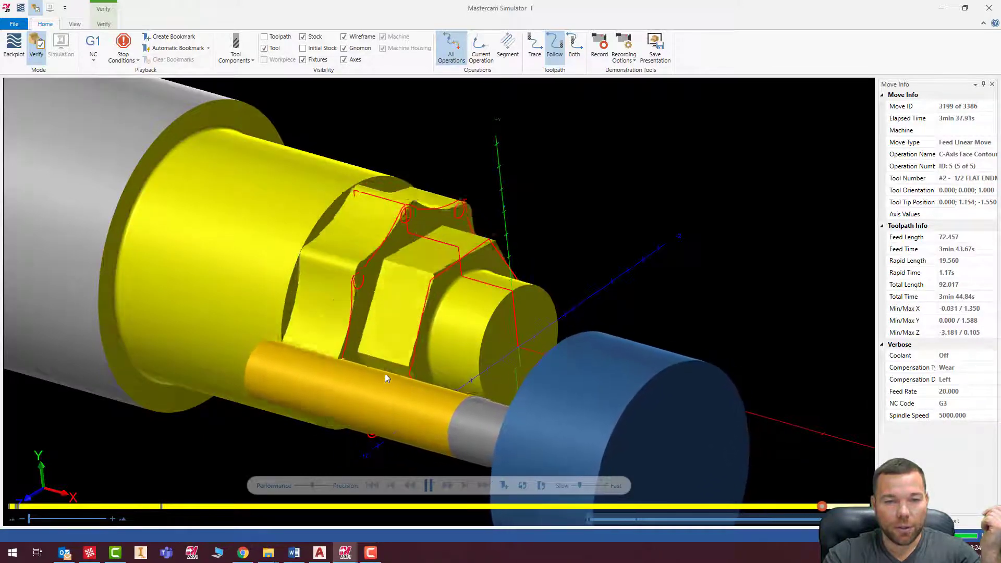
middle_drag(427, 233, 508, 239)
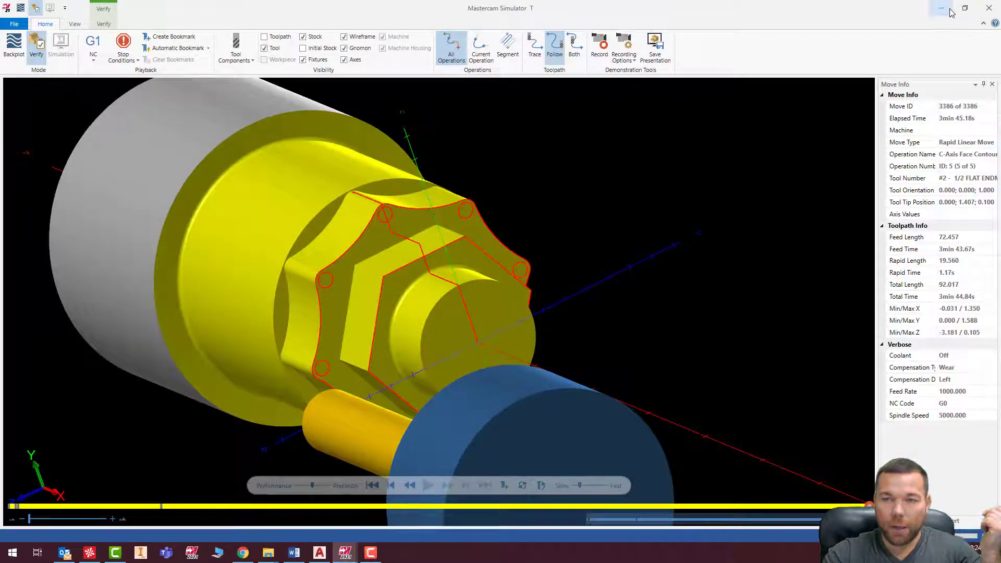
click(986, 10)
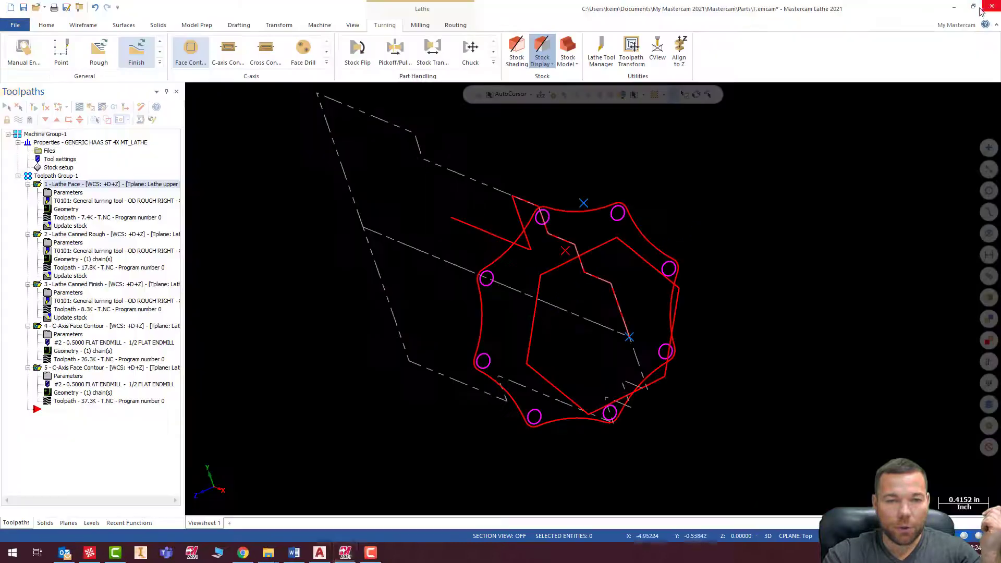
Set the flange contour's multi passes to 2 rough passes, and regenerate the toolpath.
click(68, 376)
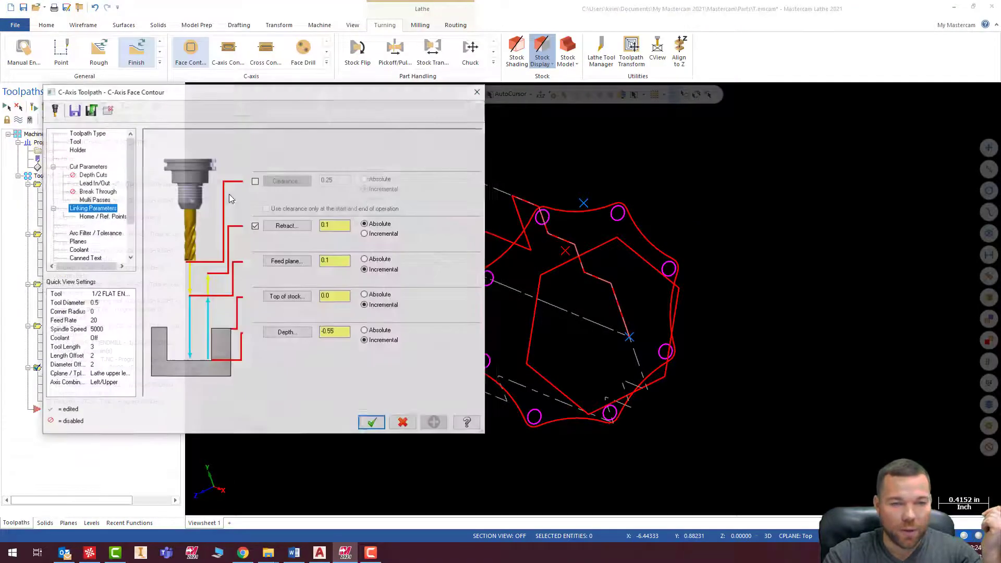
click(96, 200)
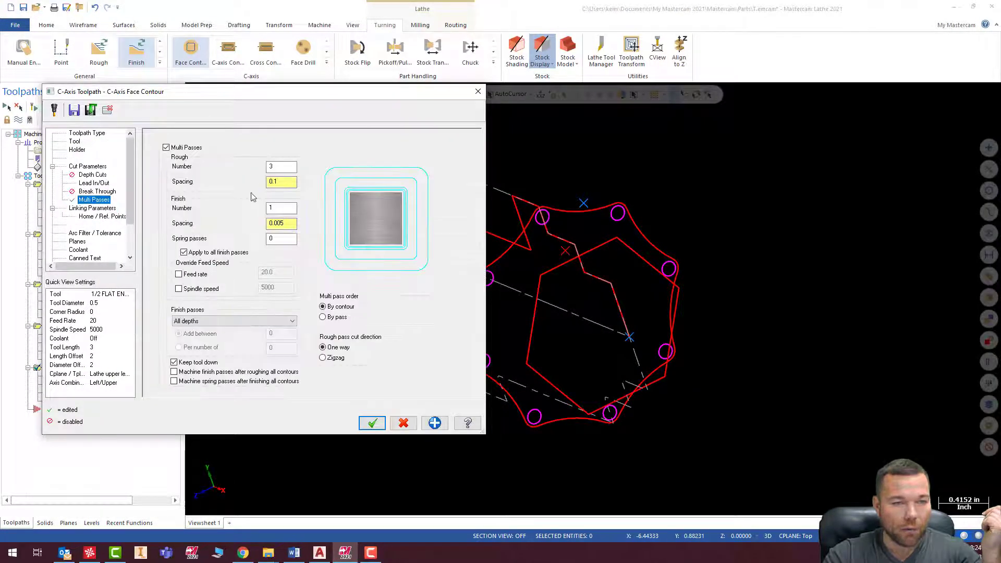
double_click(271, 167)
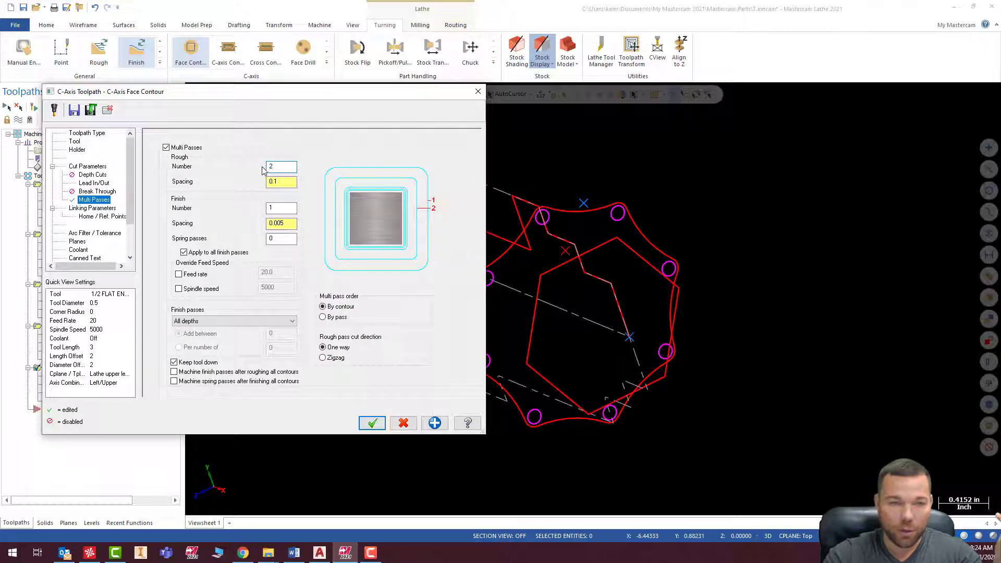
text(2)
click(372, 423)
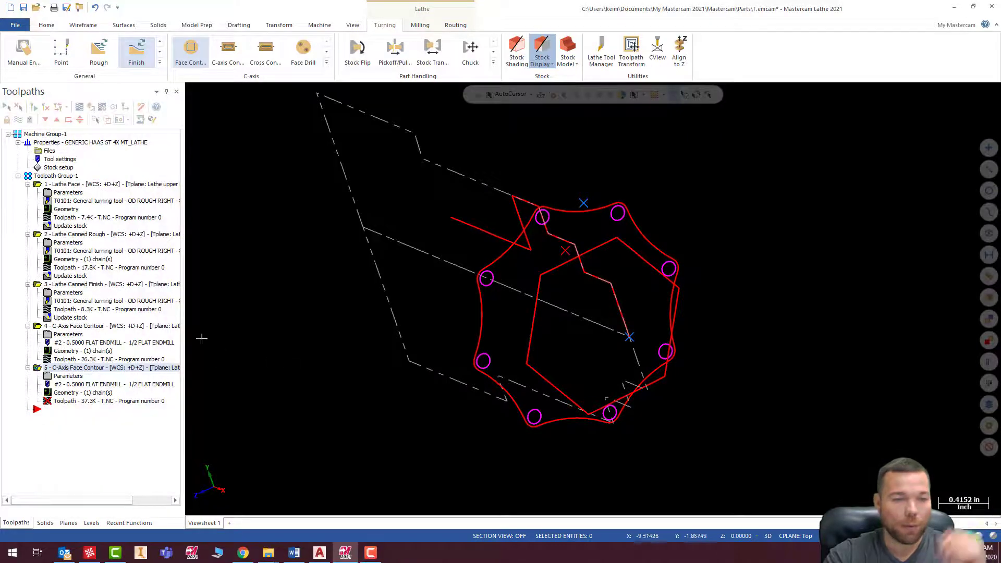
click(7, 107)
click(34, 106)
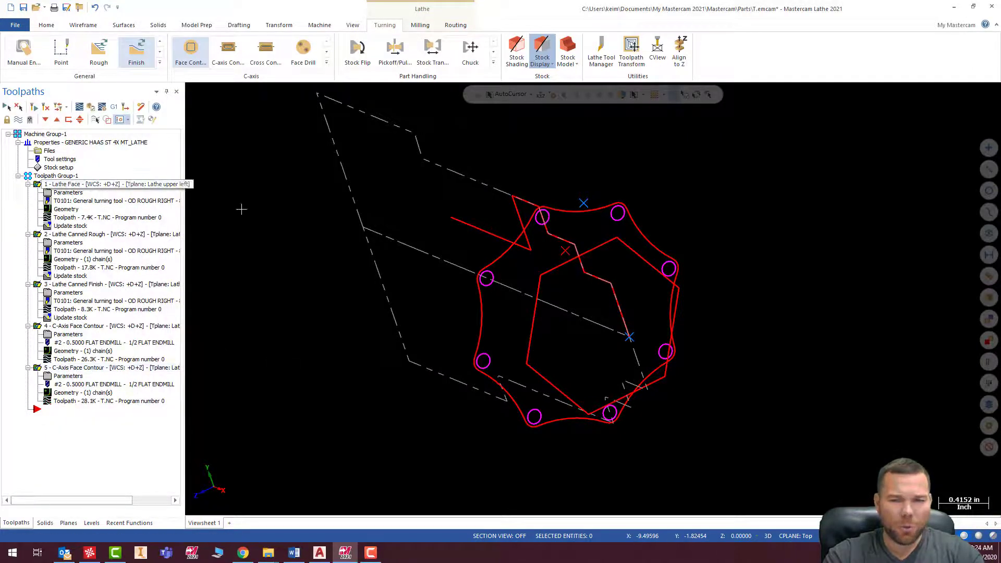
Start a C-axis face drill toolpath with the depth filter off, and pick three flange holes clockwise from the upper-left one.
mouse_move(630, 248)
middle_down()
mouse_move(714, 196)
mouse_move(655, 230)
mouse_move(533, 259)
mouse_move(599, 245)
mouse_move(620, 297)
middle_up()
mouse_move(663, 236)
middle_down()
mouse_move(679, 247)
mouse_move(597, 203)
middle_up()
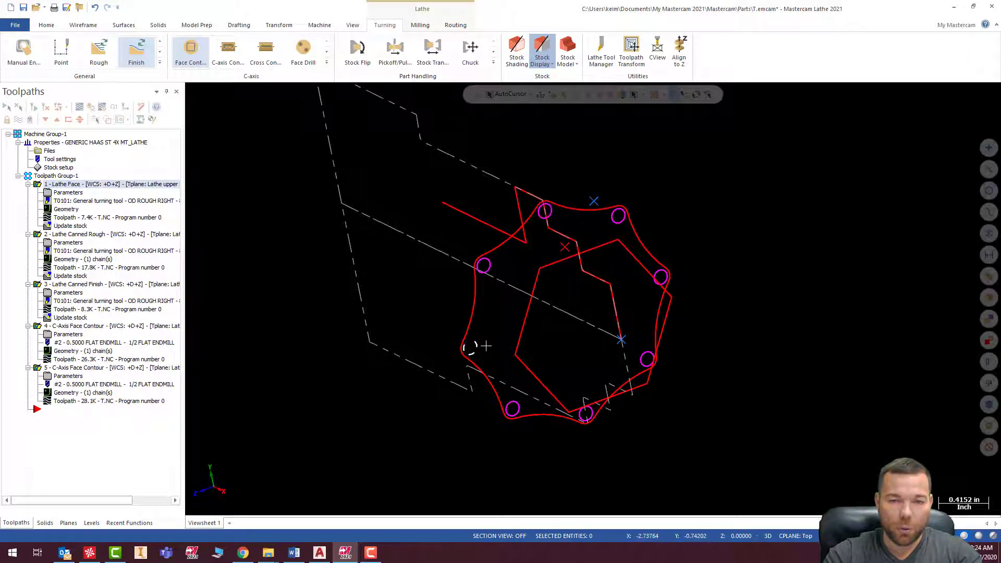
click(305, 54)
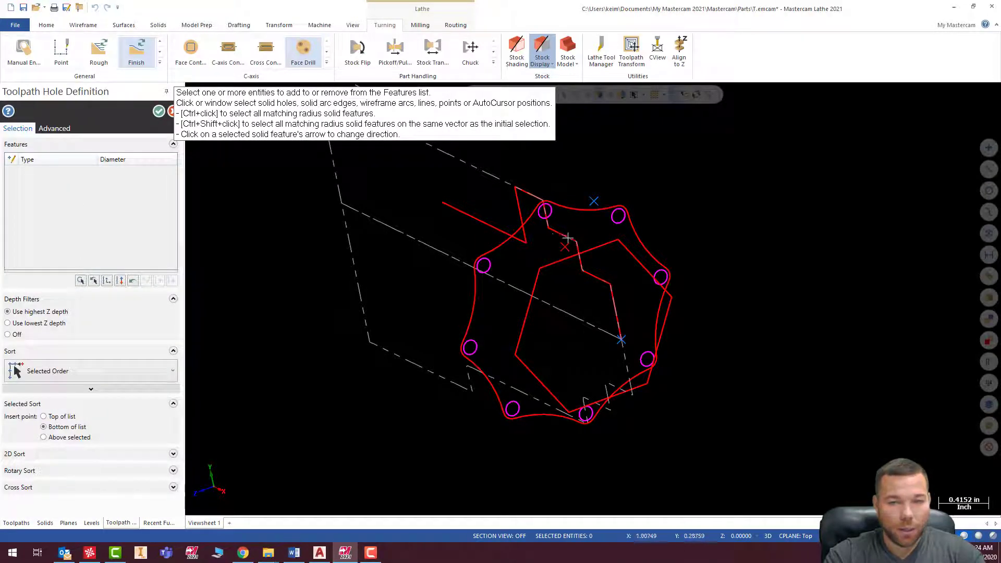
click(542, 219)
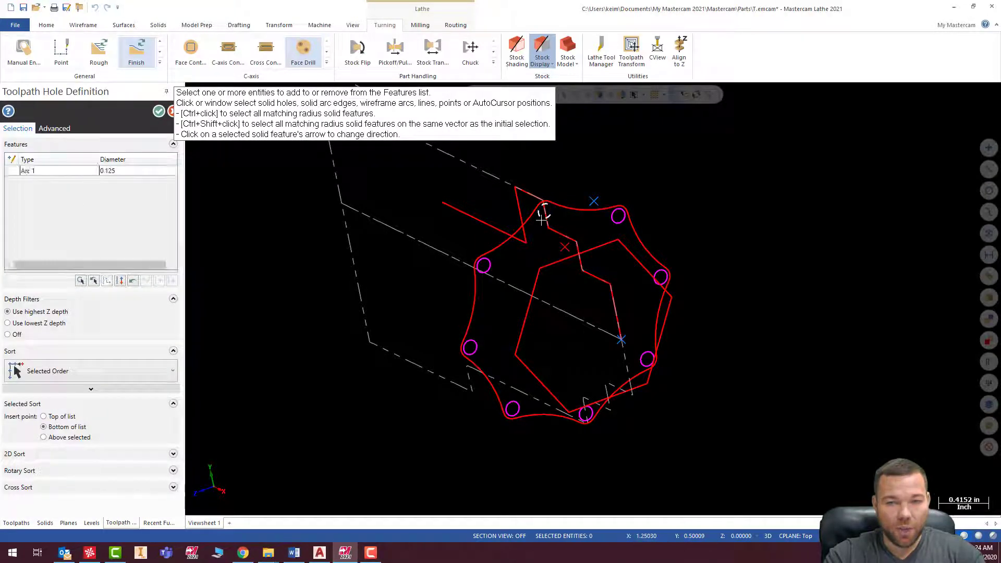
click(615, 219)
scroll(658, 279, up, 3)
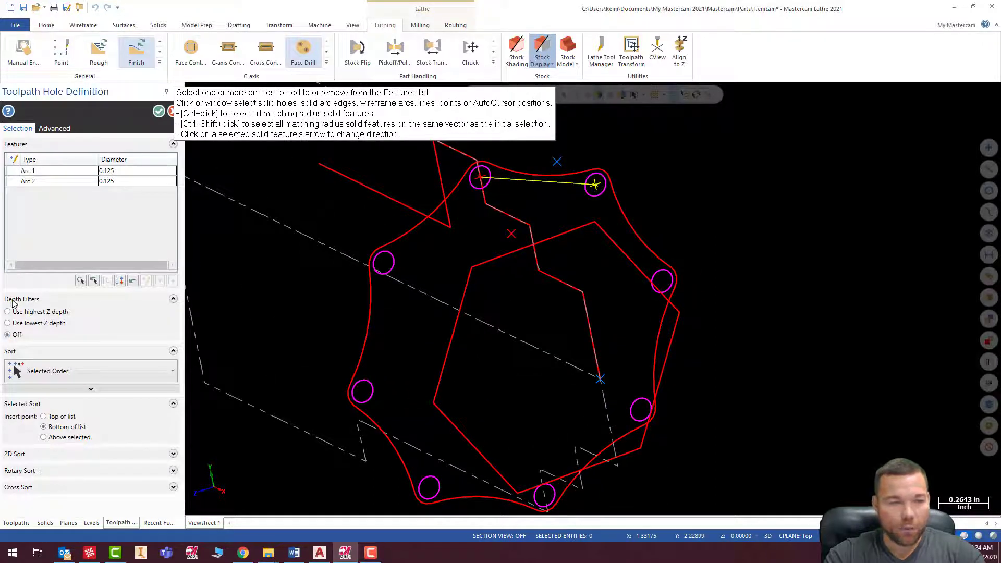
click(651, 274)
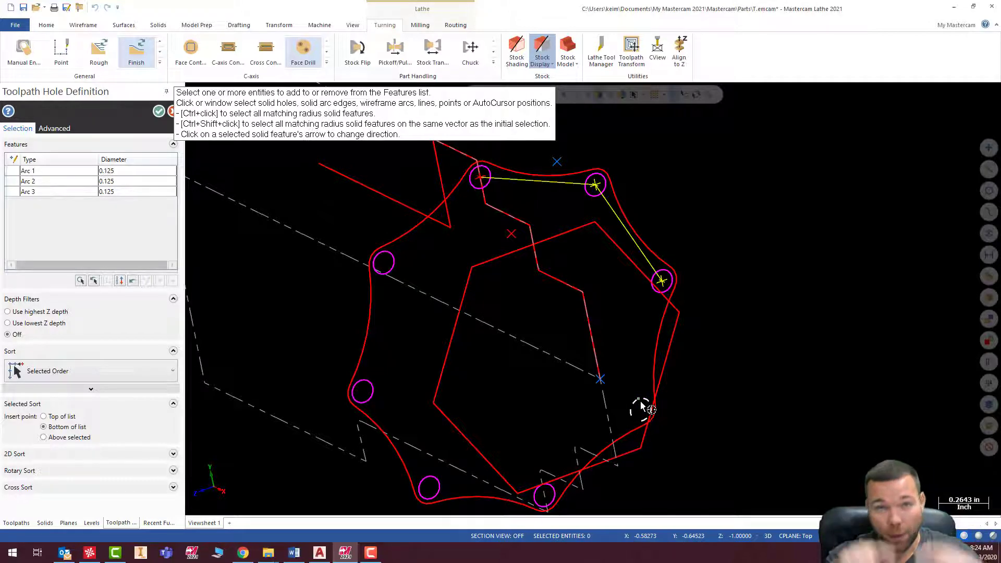
Add the remaining five flange holes in clockwise order, and accept the hole selection.
scroll(642, 409, up, 2)
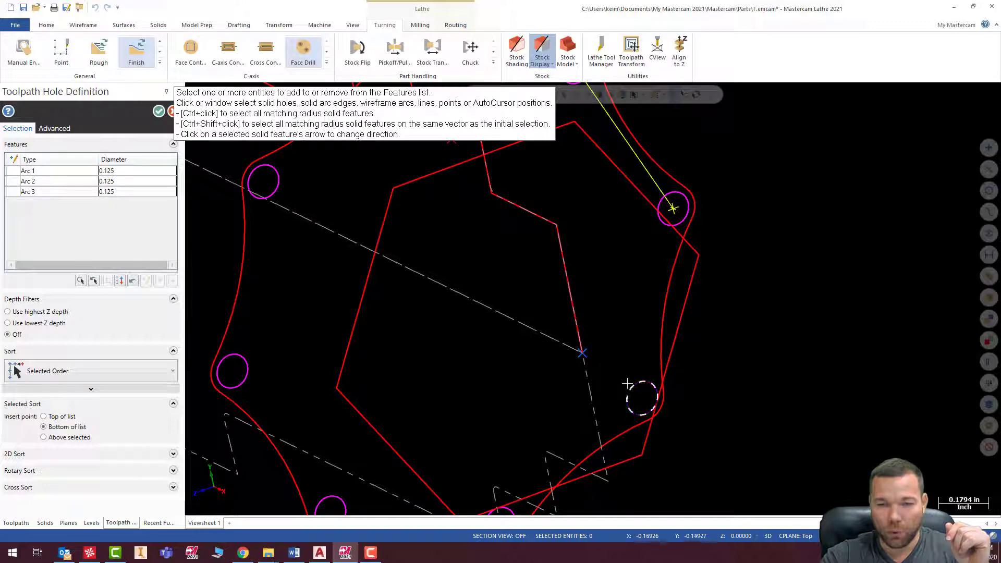
click(628, 407)
scroll(508, 449, down, 2)
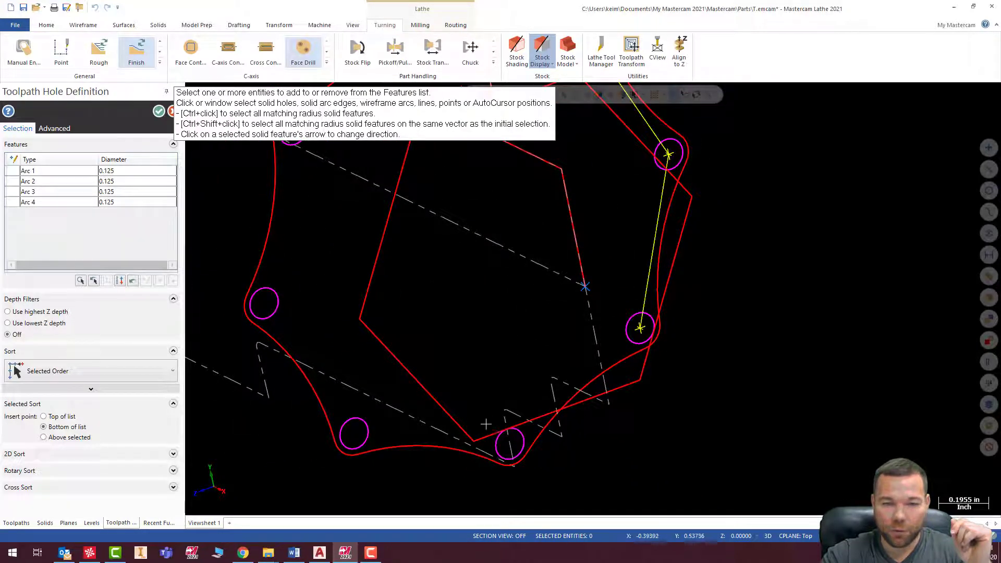
click(499, 435)
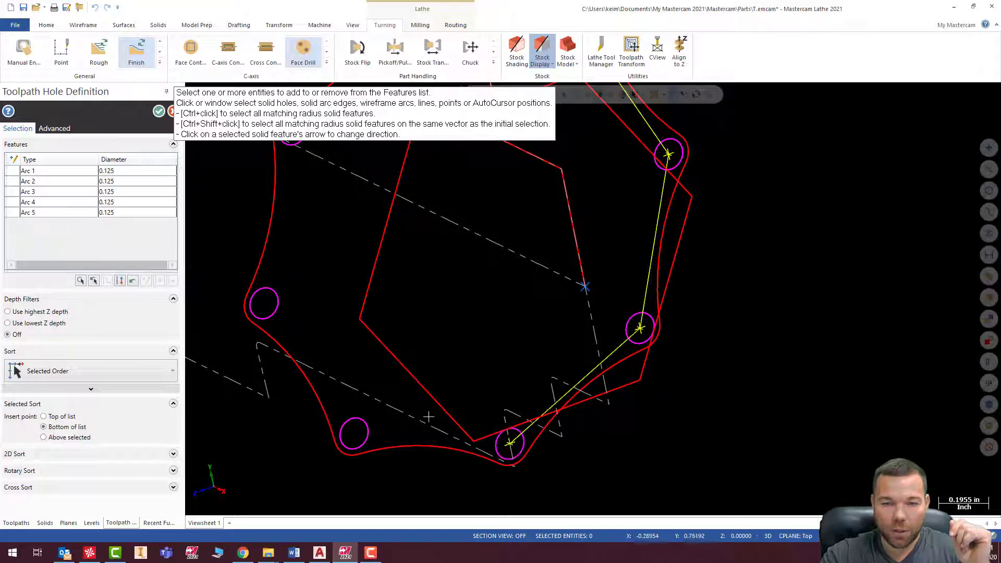
click(344, 420)
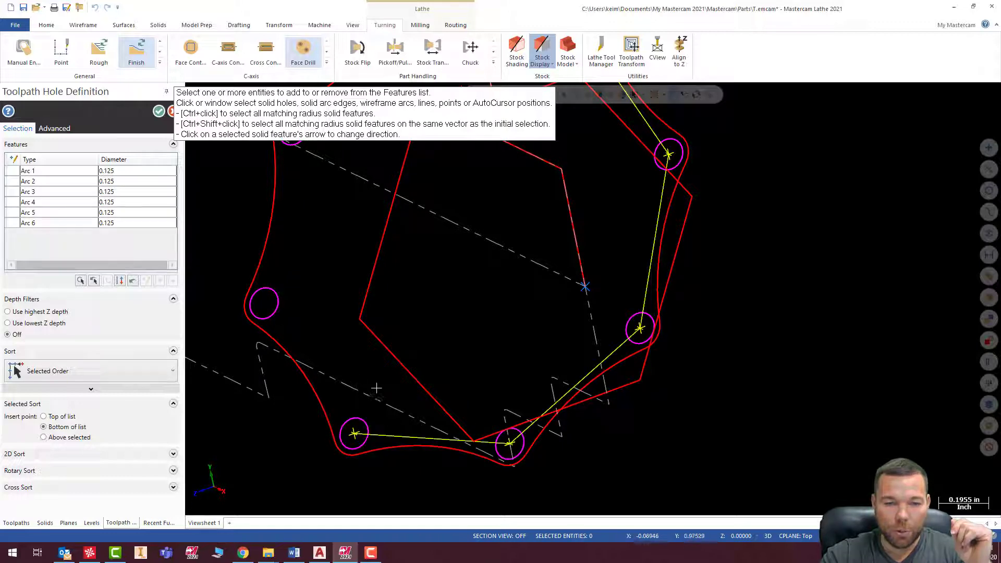
scroll(372, 386, down, 1)
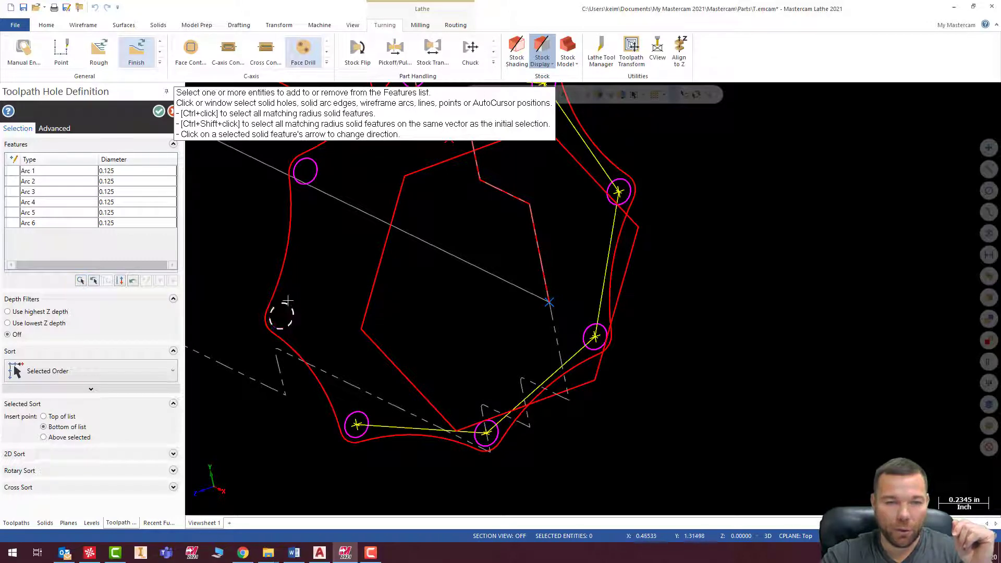
click(281, 314)
click(317, 168)
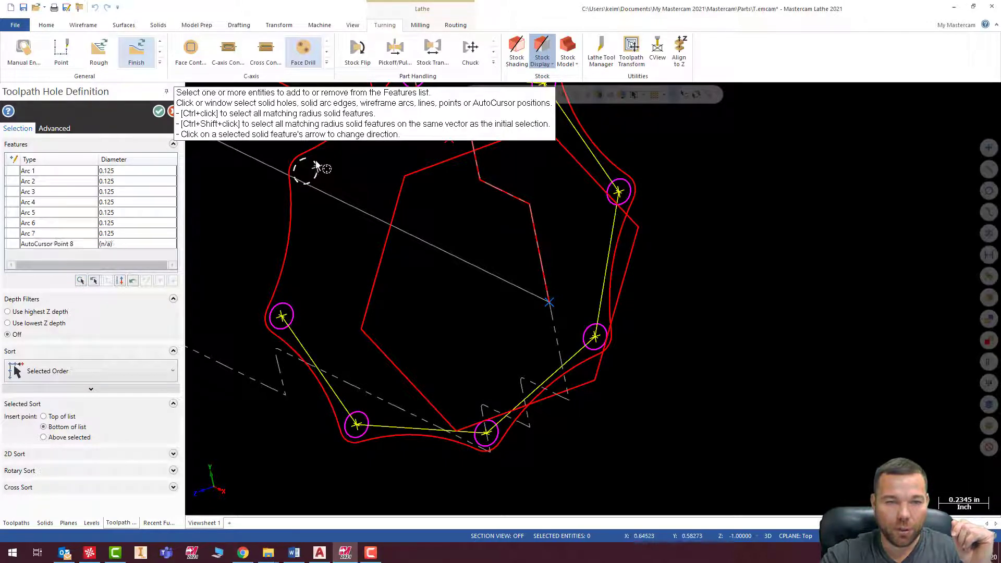
scroll(340, 266, down, 1)
scroll(323, 194, up, 2)
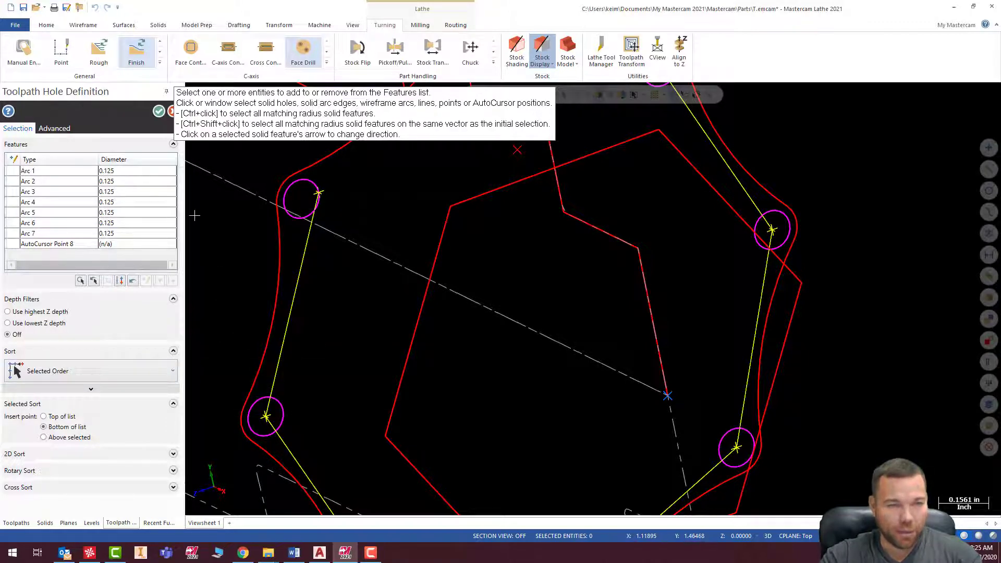
key(Return)
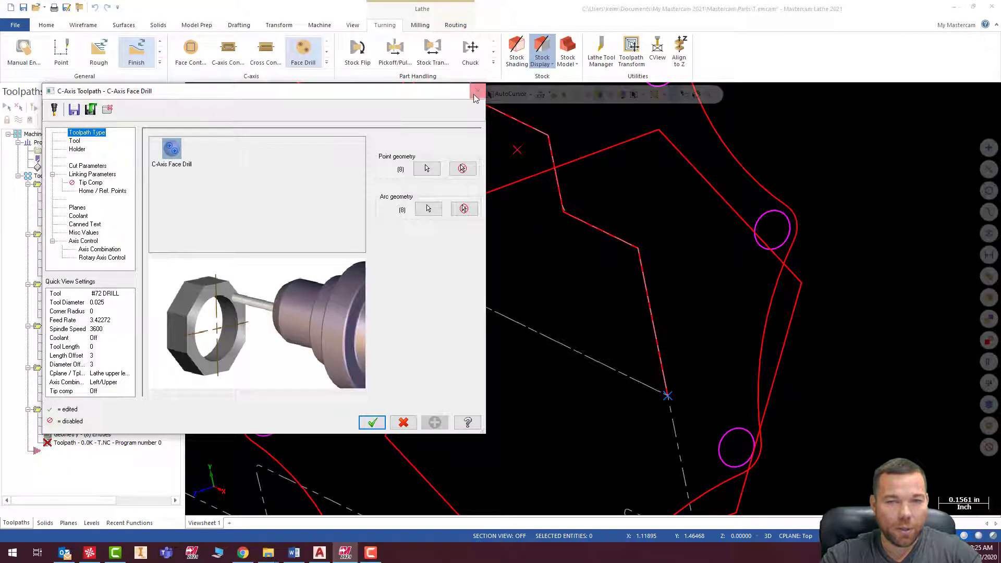
Choose the 1/8 DRILL from the Lathe_Inch tool library for the face drill toolpath.
click(75, 141)
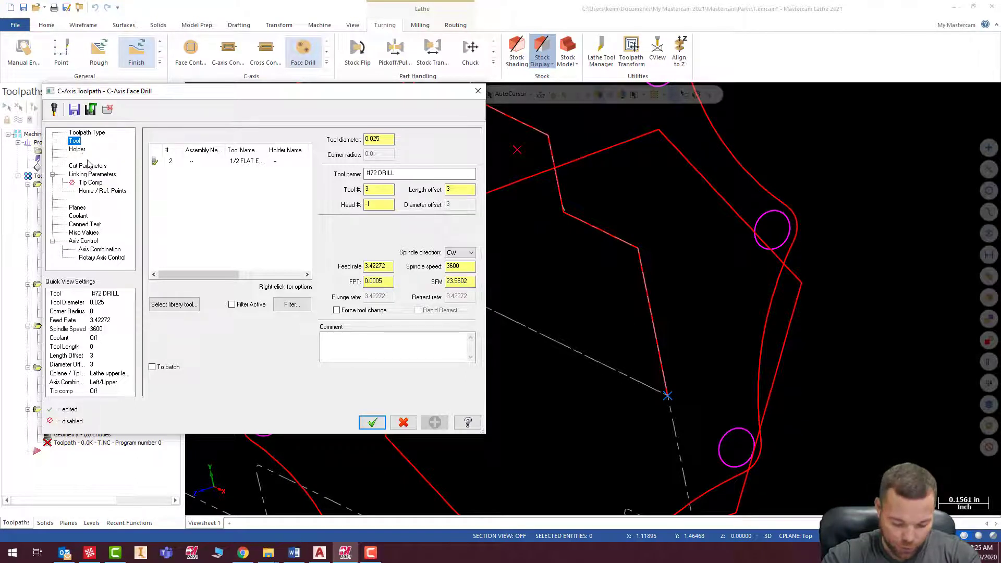
click(174, 304)
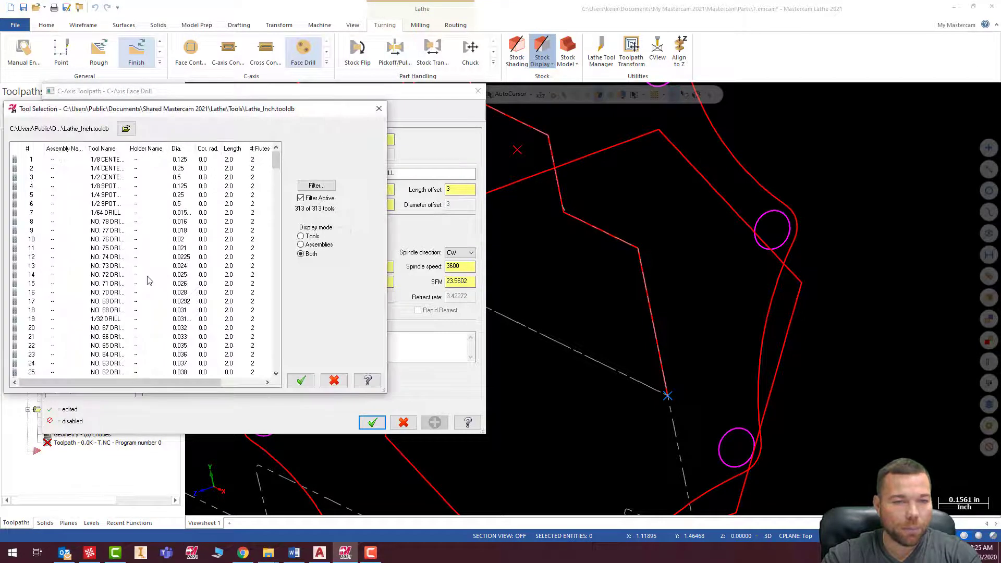
scroll(148, 281, down, 11)
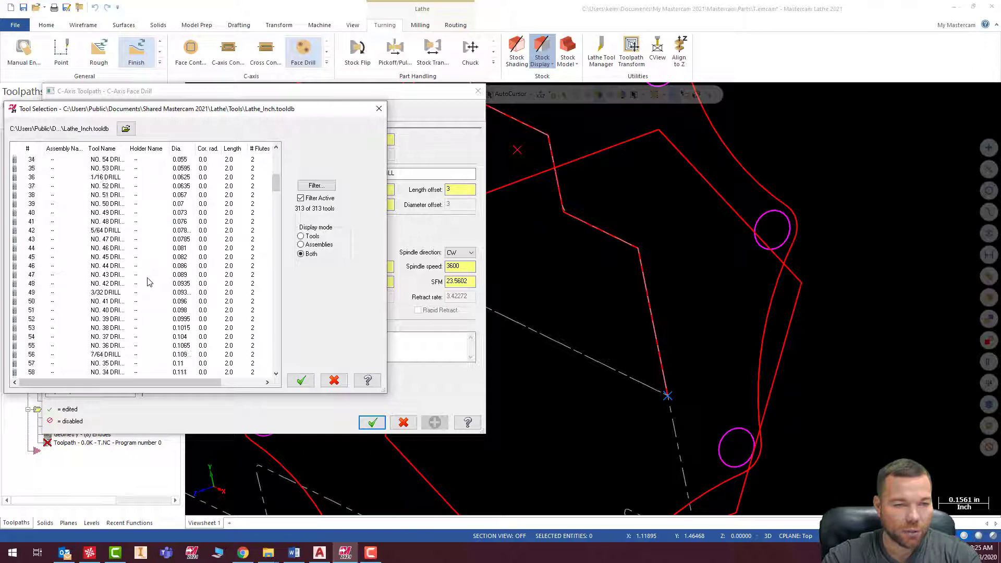
scroll(147, 282, down, 7)
scroll(147, 282, down, 5)
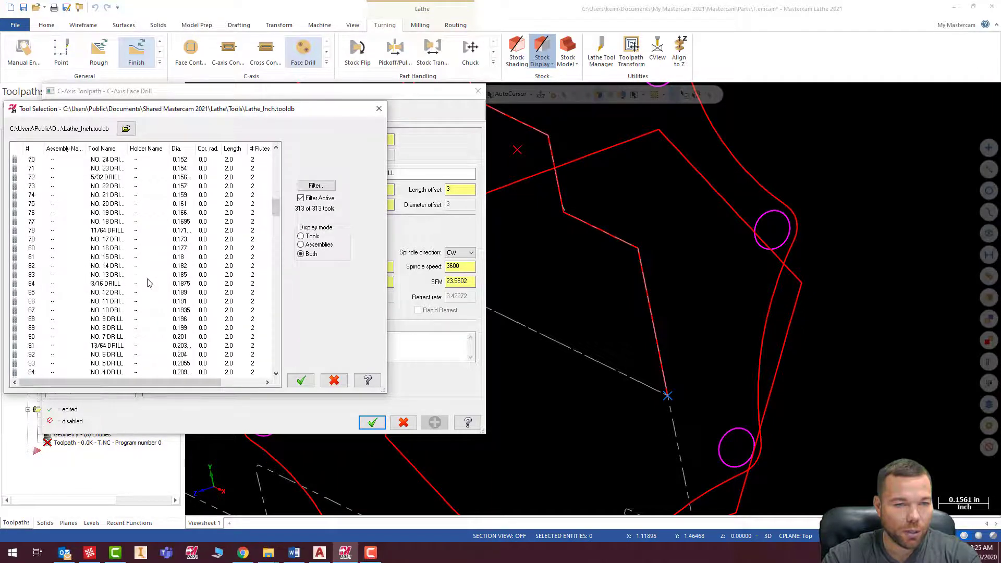
scroll(151, 283, down, 6)
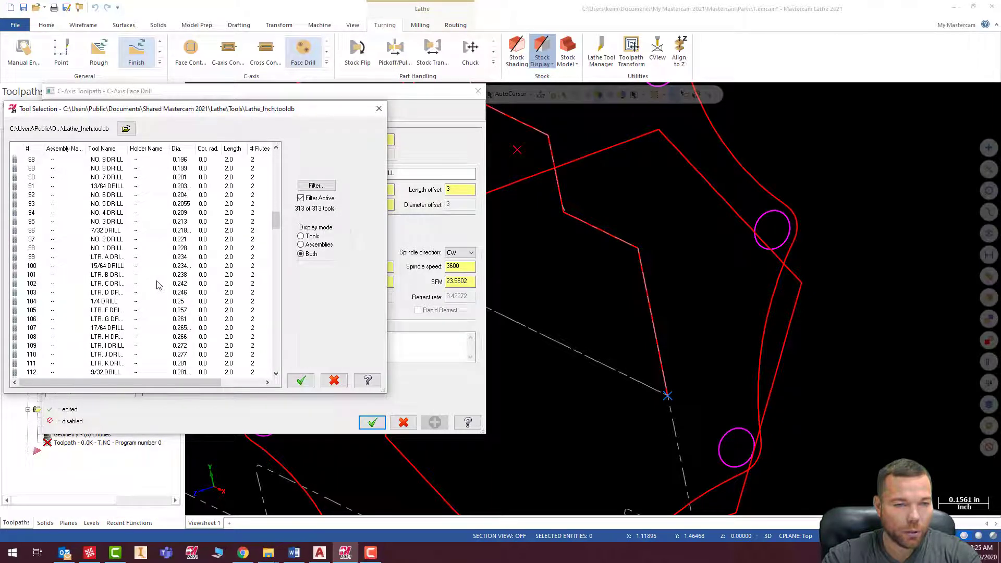
scroll(159, 285, up, 1)
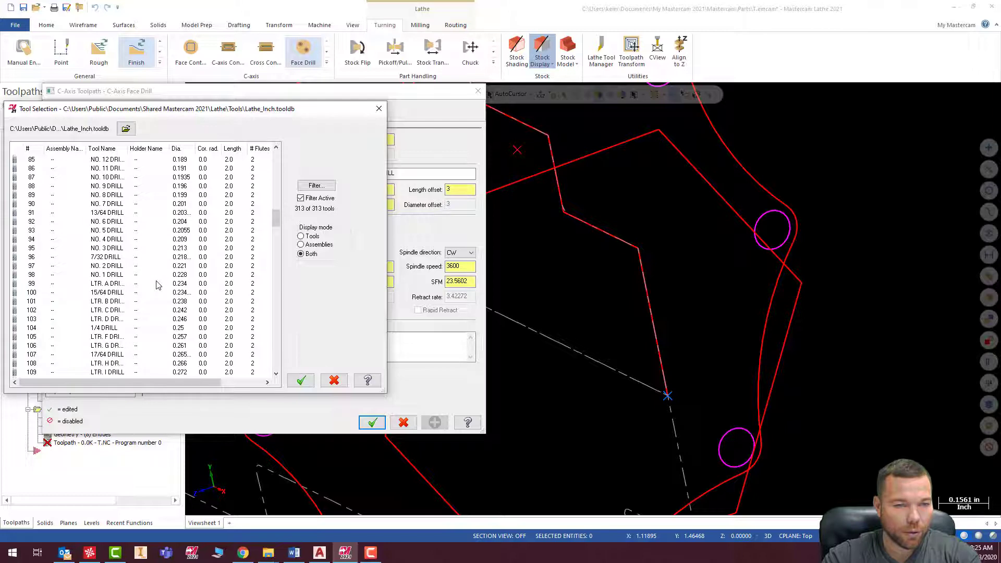
scroll(147, 295, up, 4)
scroll(148, 295, up, 4)
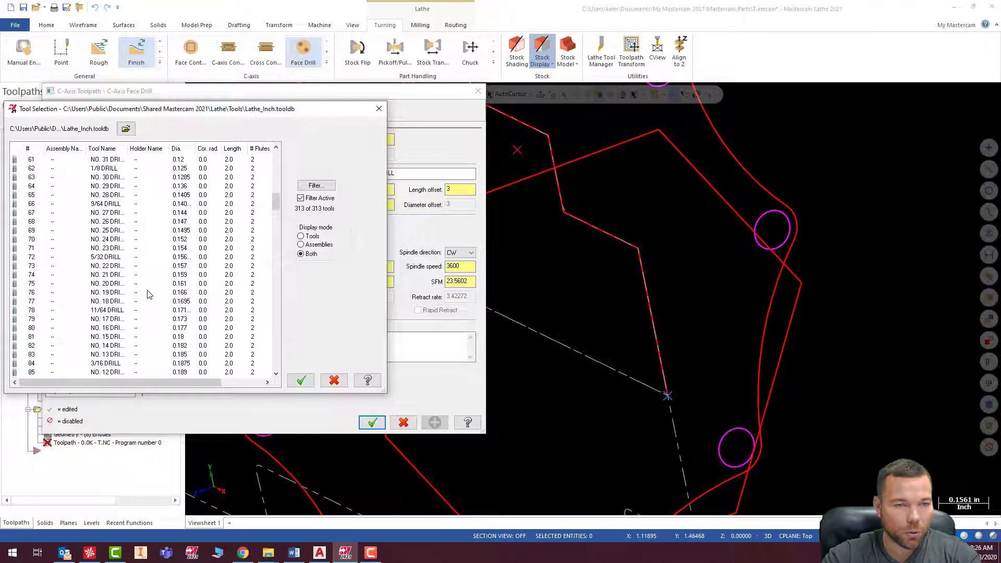
scroll(147, 294, up, 1)
double_click(104, 194)
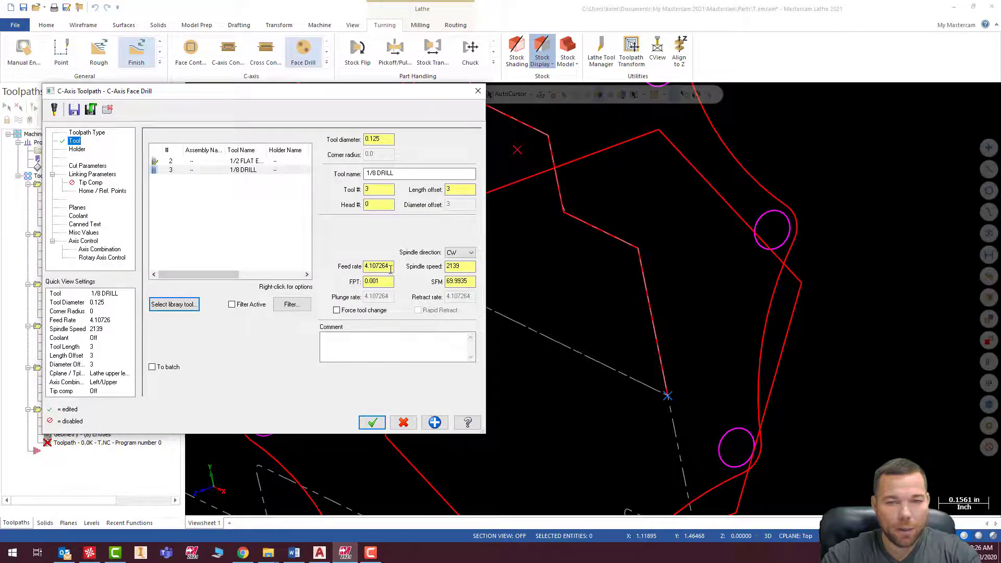
Set the 1/8 drill's feed rate to 8.0.
double_click(388, 267)
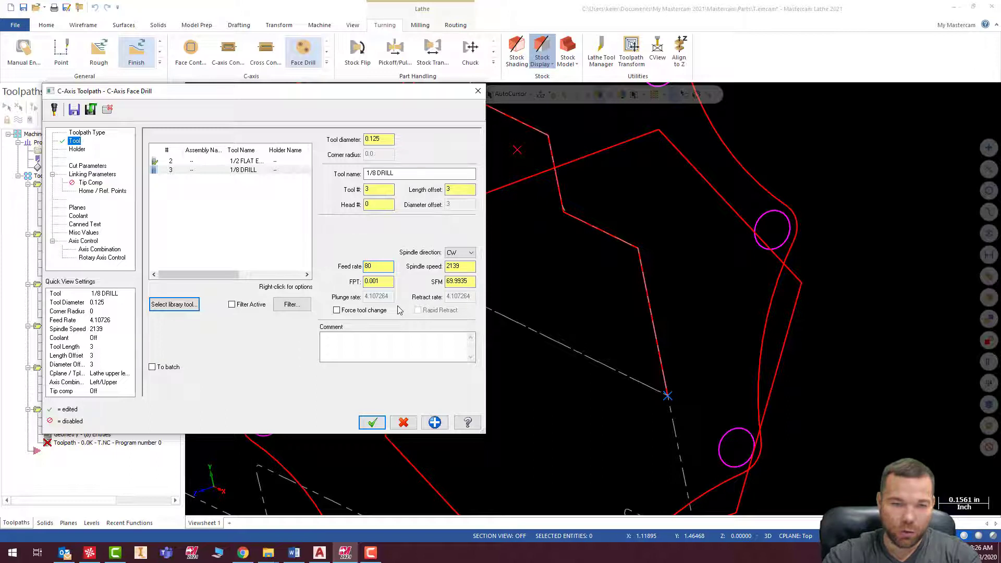
key(BackSpace)
text(.0)
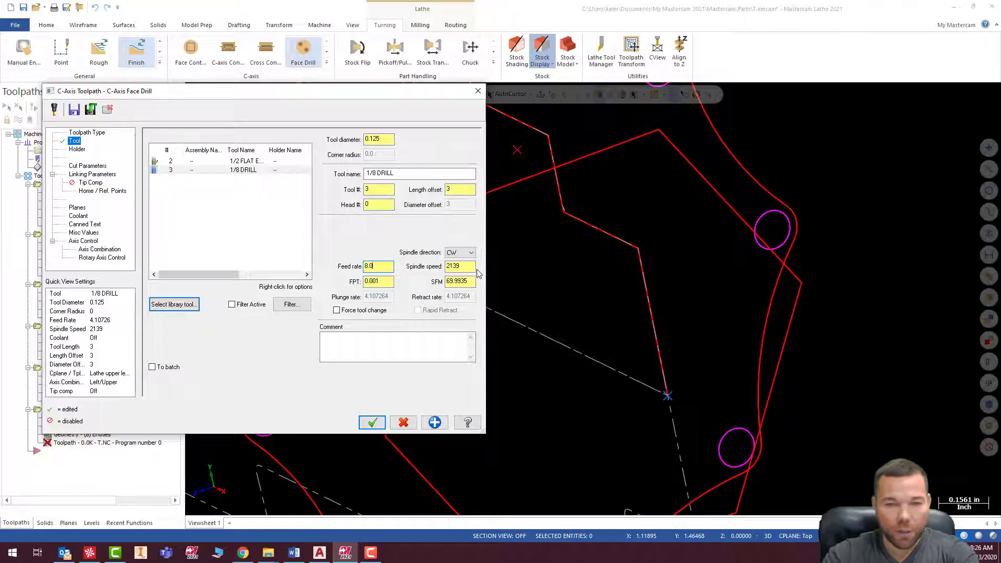
key(Tab)
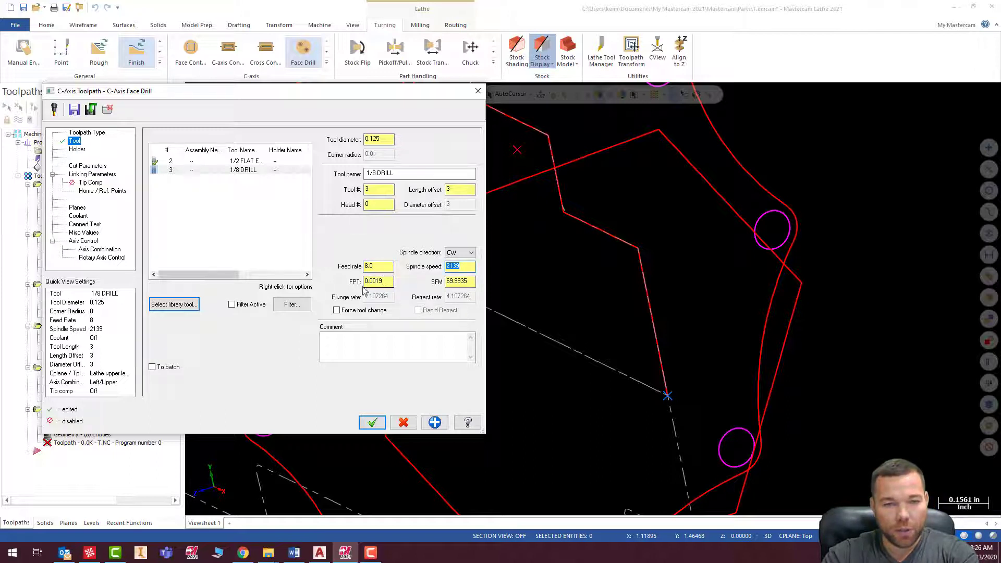
Set the face drill's cutting cycle to Peck Drill with a first peck of 0.2.
click(77, 149)
click(87, 165)
click(256, 148)
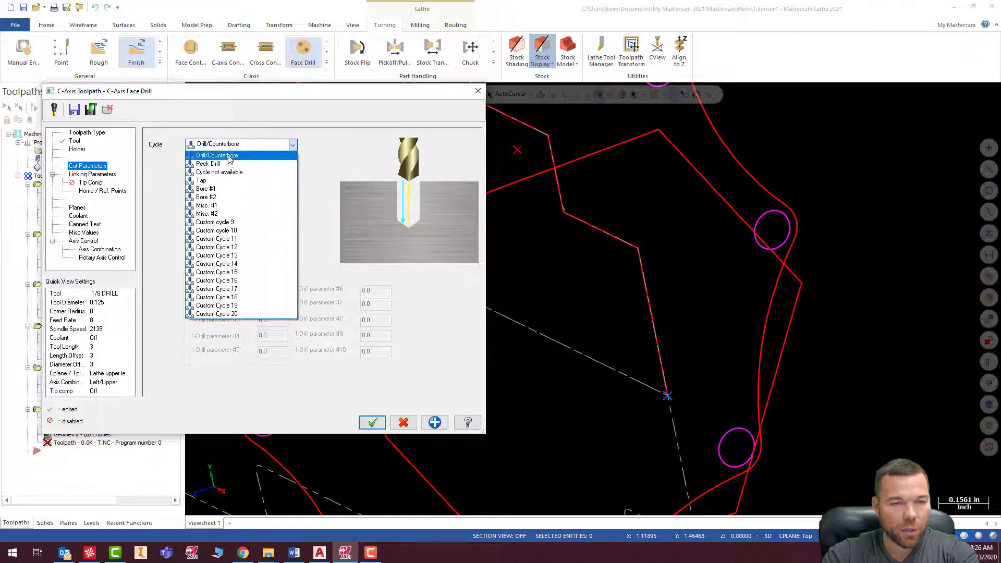
click(245, 164)
click(277, 162)
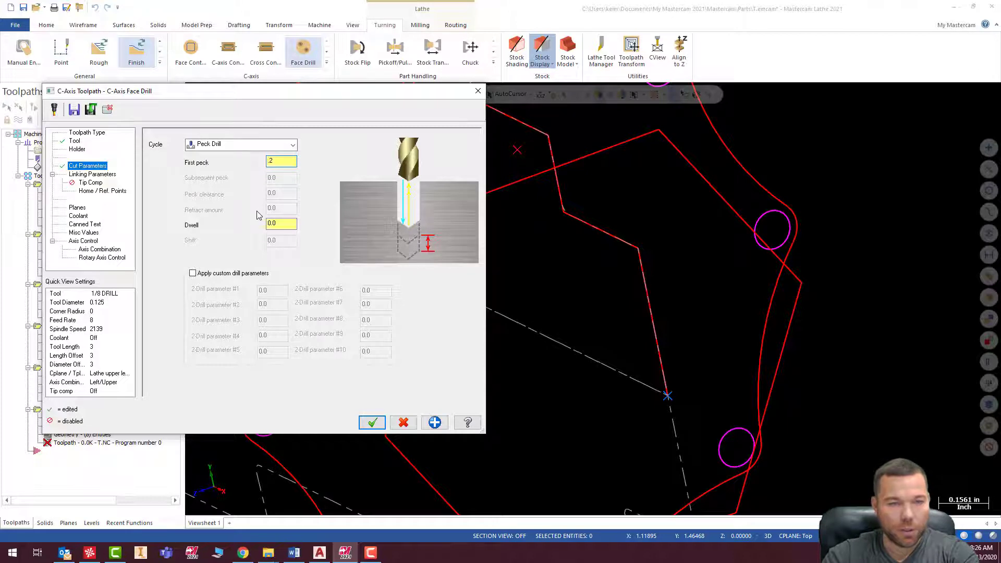
Try an incremental drill depth of -0.5 with the drill tip length added by the depth calculator.
click(80, 176)
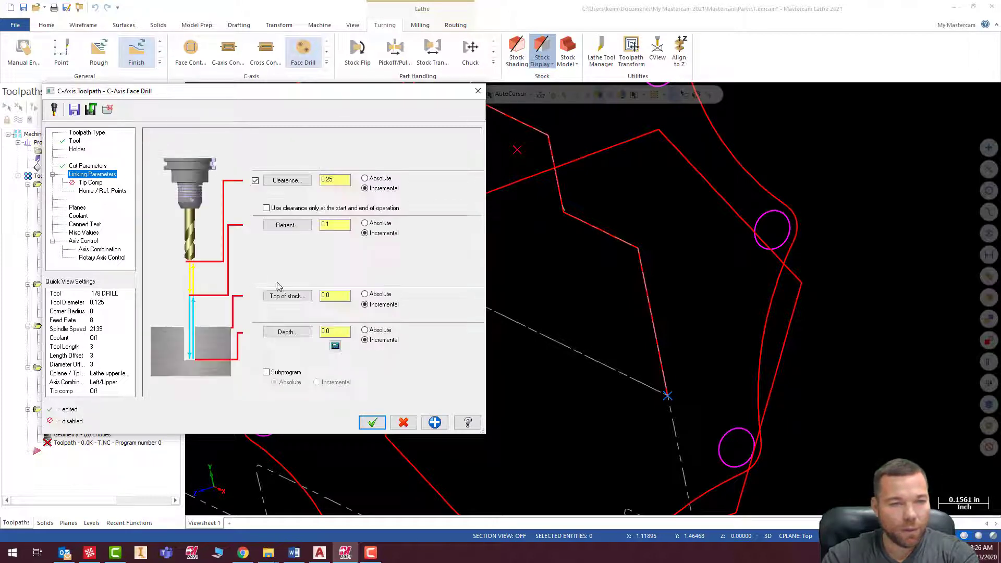
double_click(328, 332)
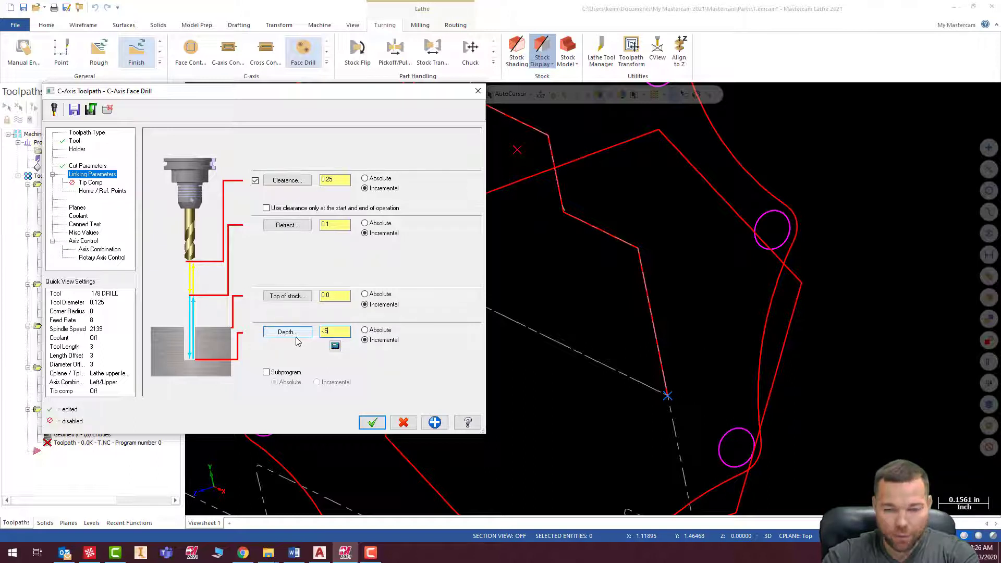
click(337, 347)
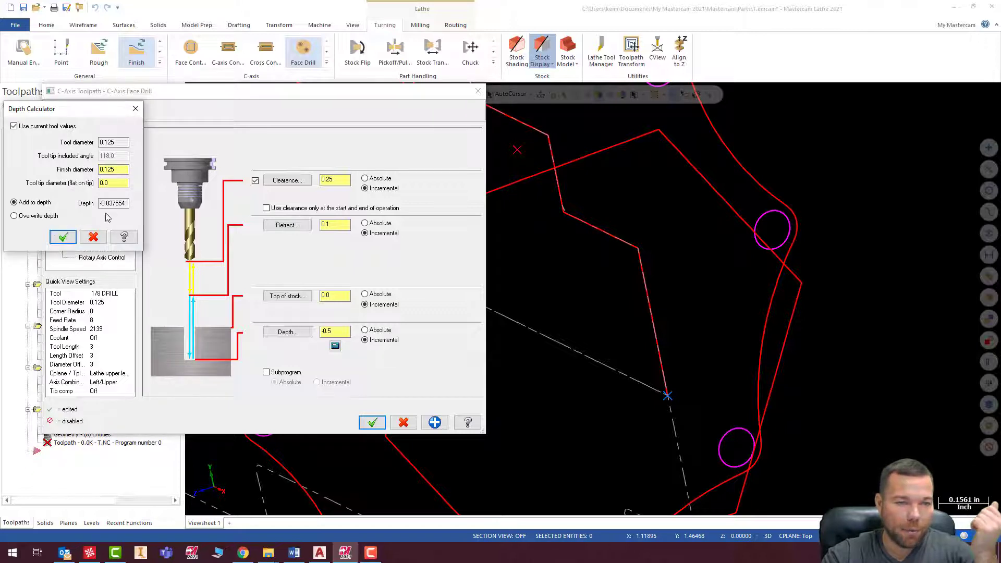
click(63, 237)
Set the face drill's incremental depth to -0.55 and turn off the clearance height.
click(332, 331)
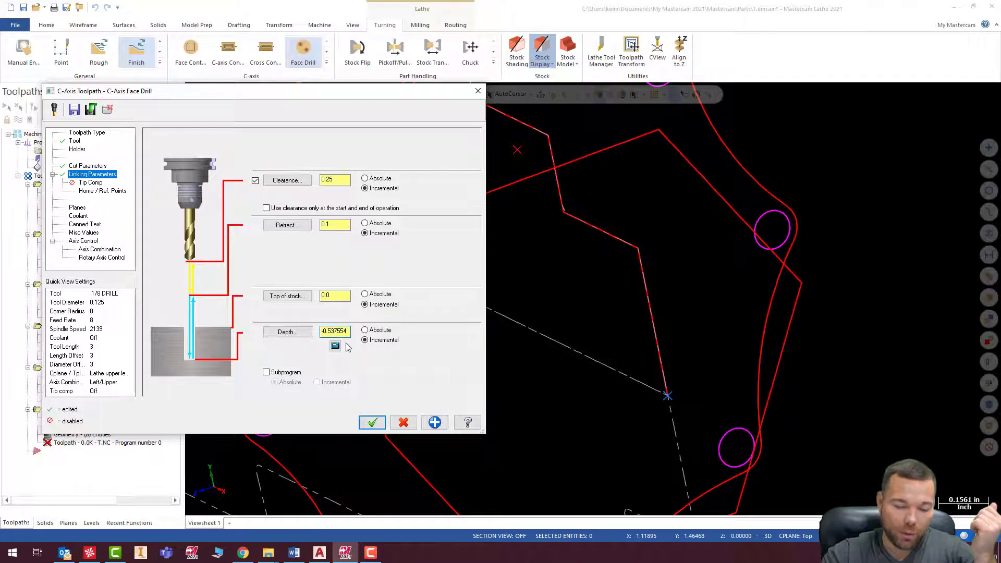
key(Delete)
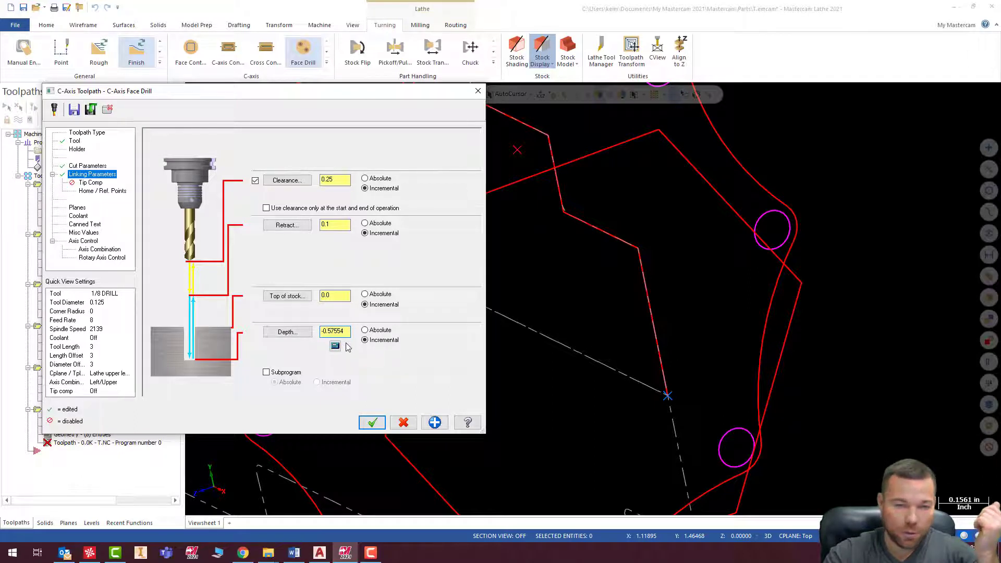
text(-)
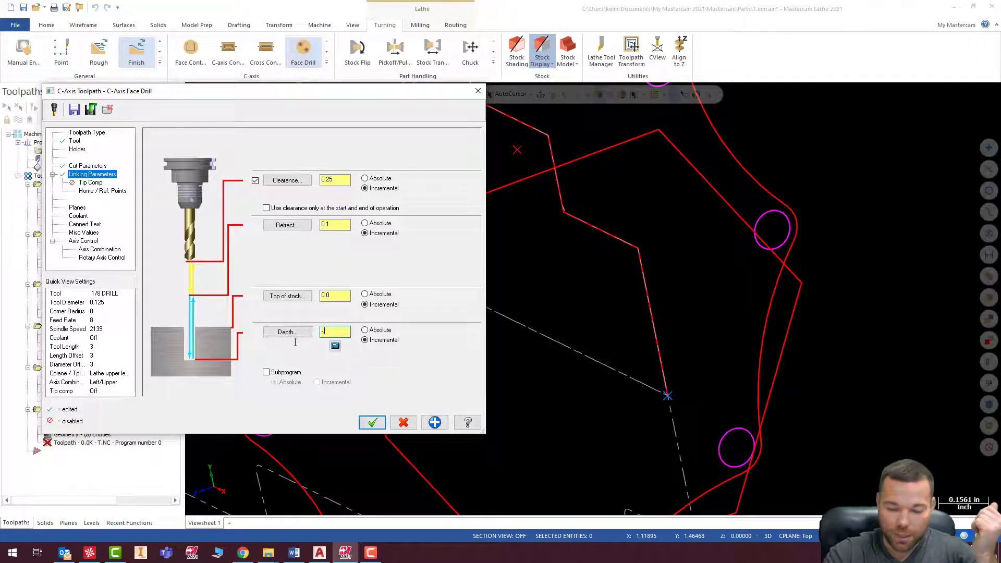
text(.55)
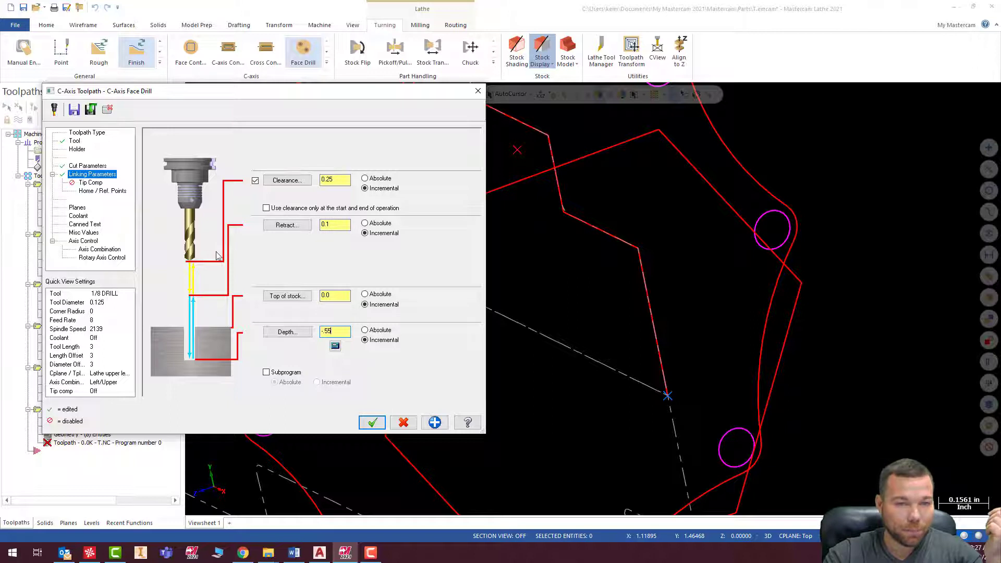
click(255, 181)
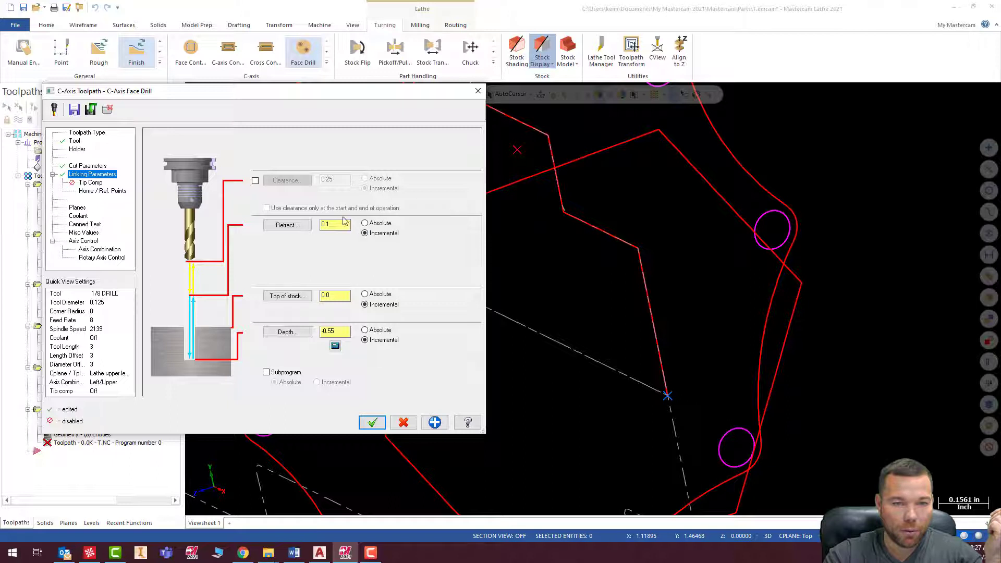
Review the tip compensation, home position and planes settings, and accept the face drill toolpath.
click(92, 184)
click(95, 192)
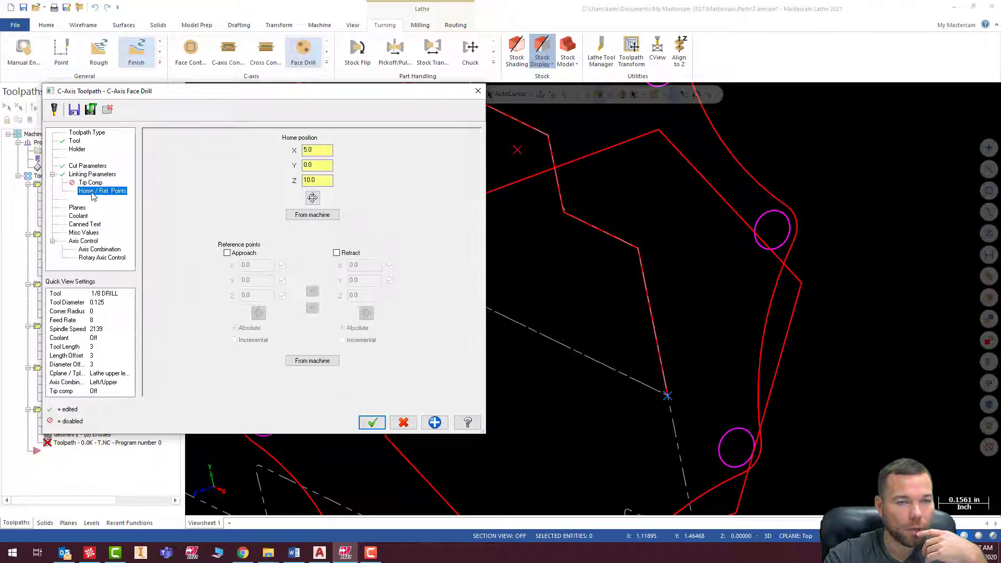
click(77, 208)
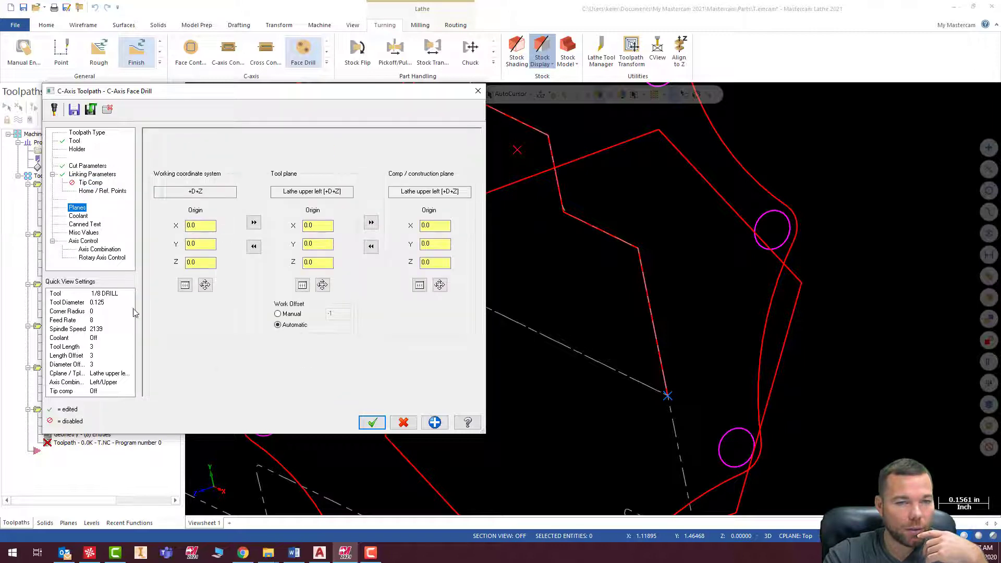
click(372, 422)
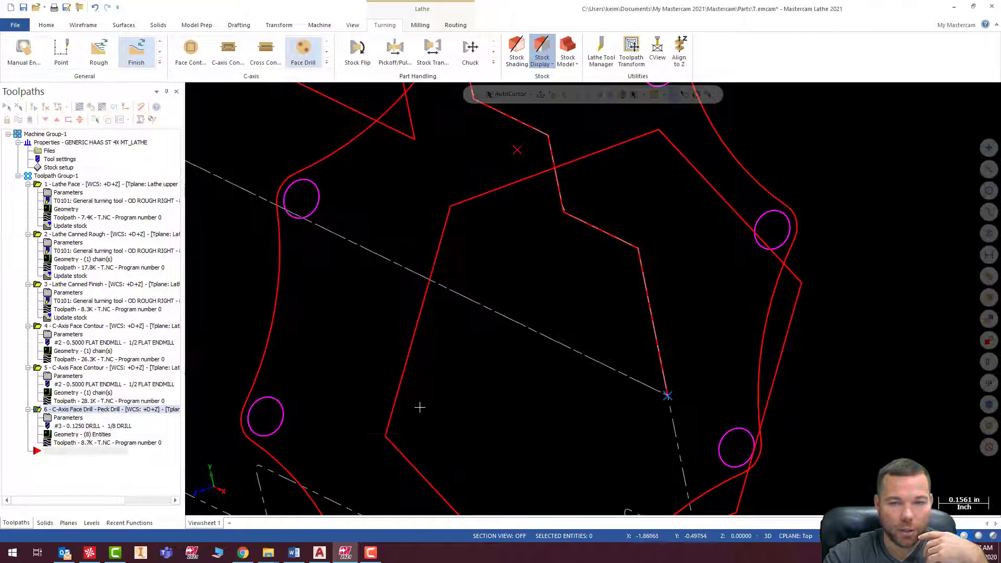
In the face drill's hole definition, replace AutoCursor Point 8 with the arc of the undrilled flange hole and accept.
scroll(419, 407, down, 5)
middle_drag(425, 323, 472, 335)
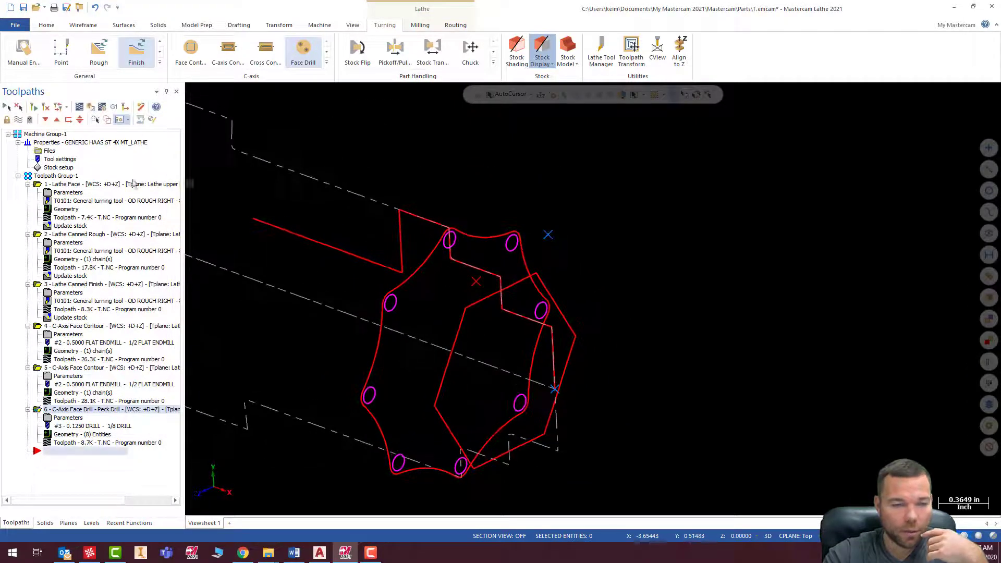
click(73, 435)
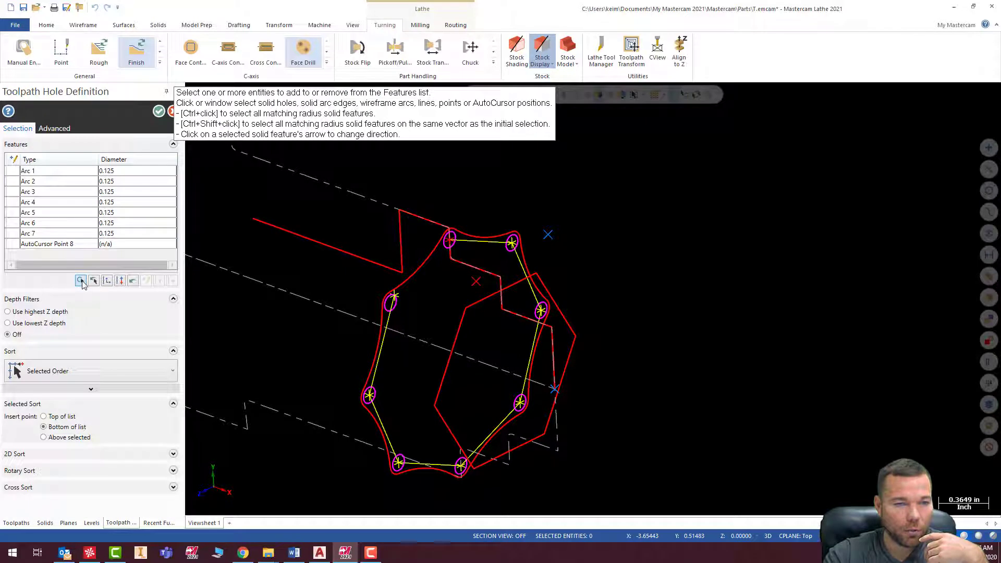
click(64, 245)
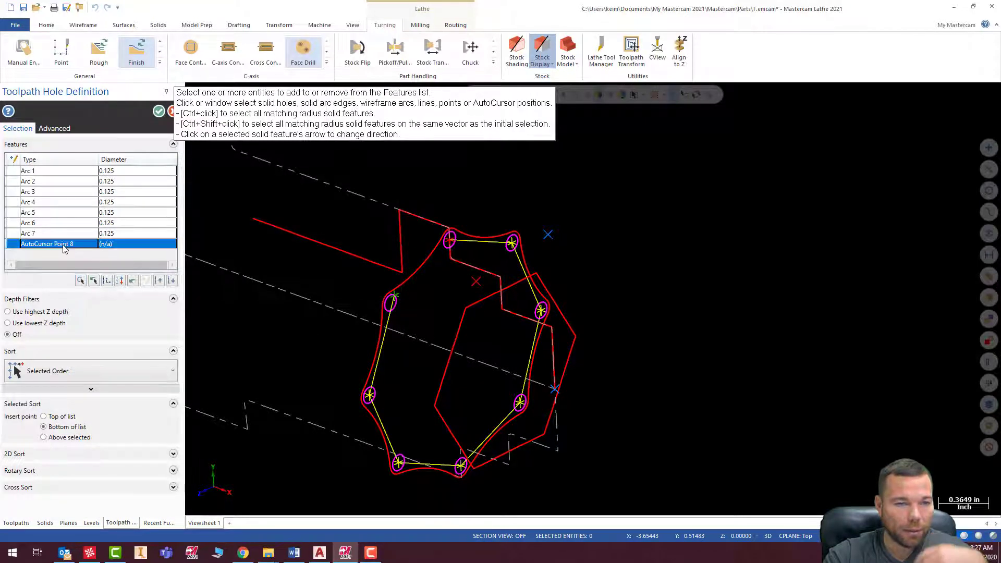
key(Delete)
click(60, 235)
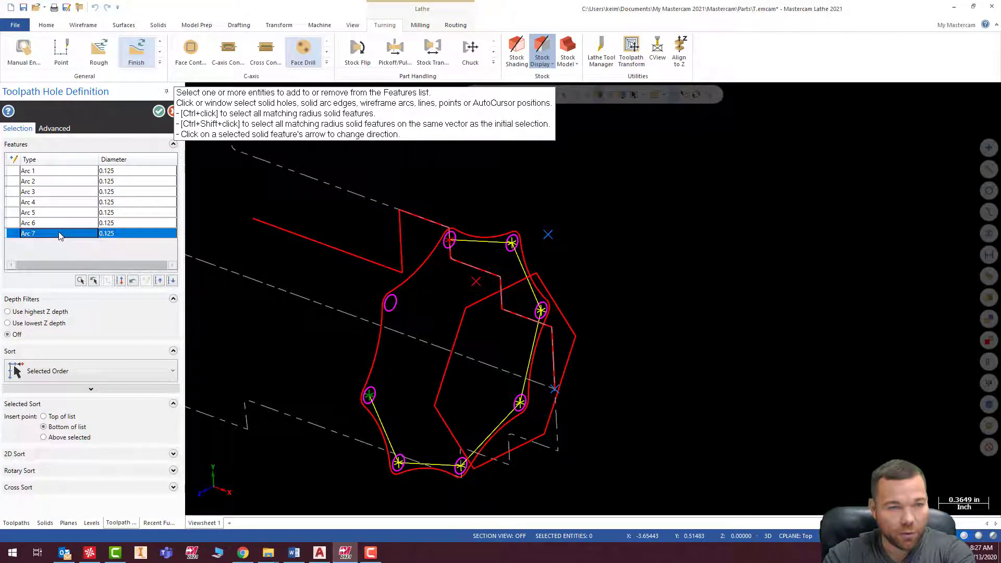
click(72, 252)
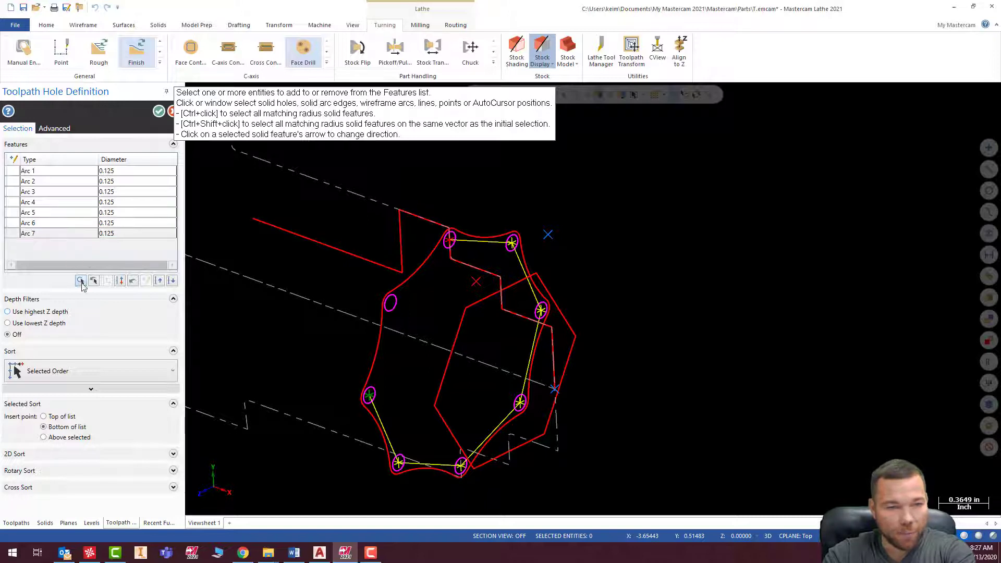
click(394, 308)
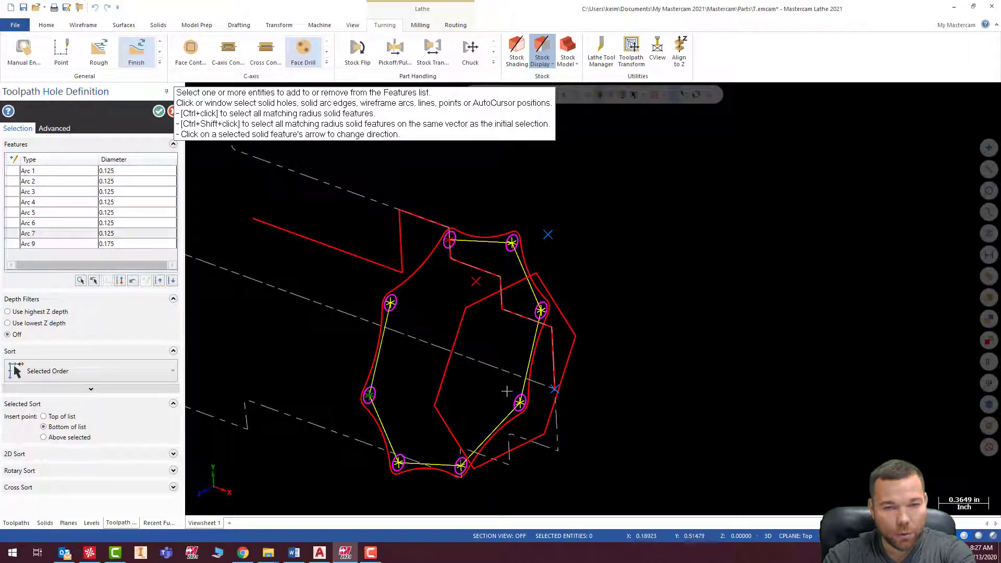
click(159, 111)
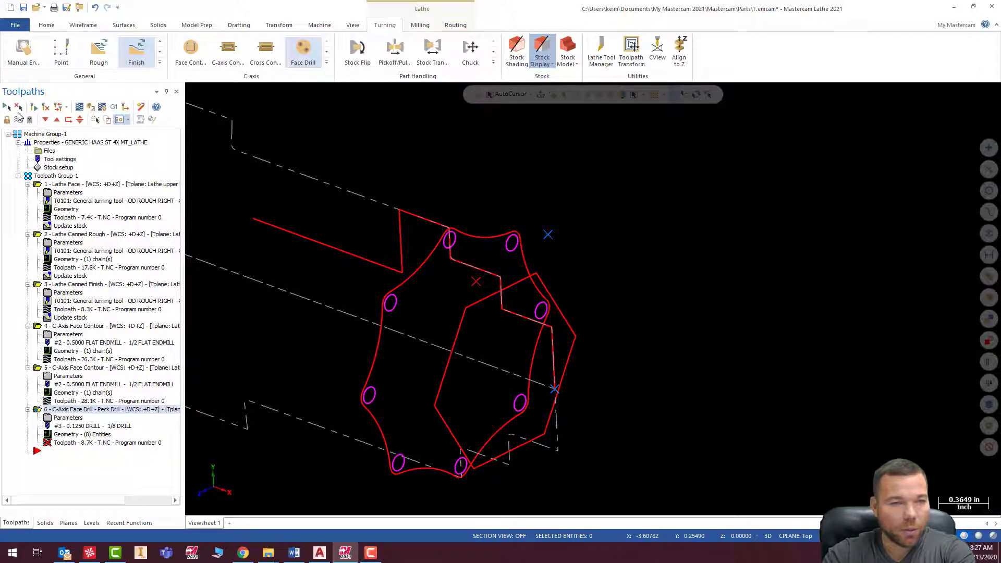
Regenerate all six operations and run the verification simulation through the whole program.
click(6, 106)
click(33, 107)
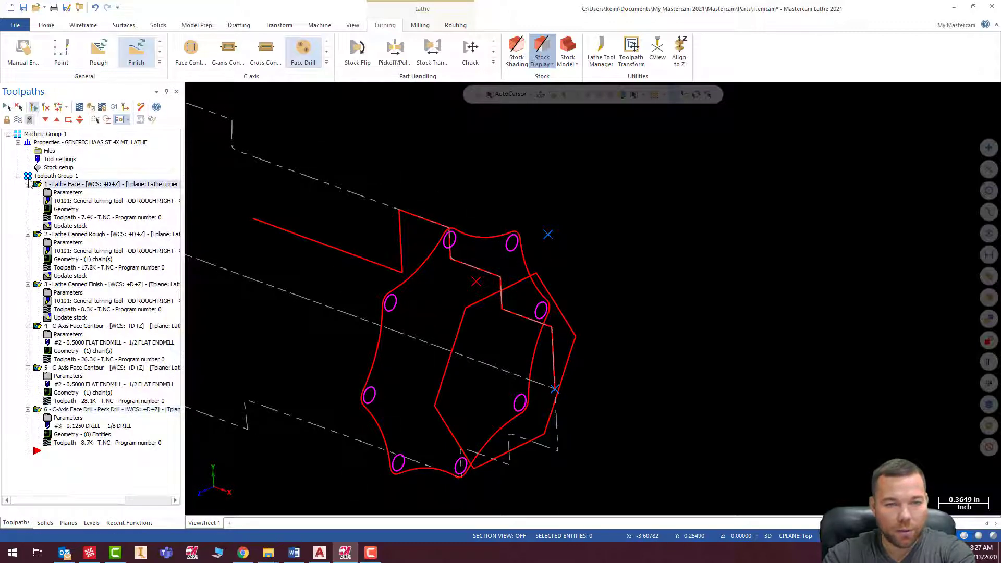
click(90, 106)
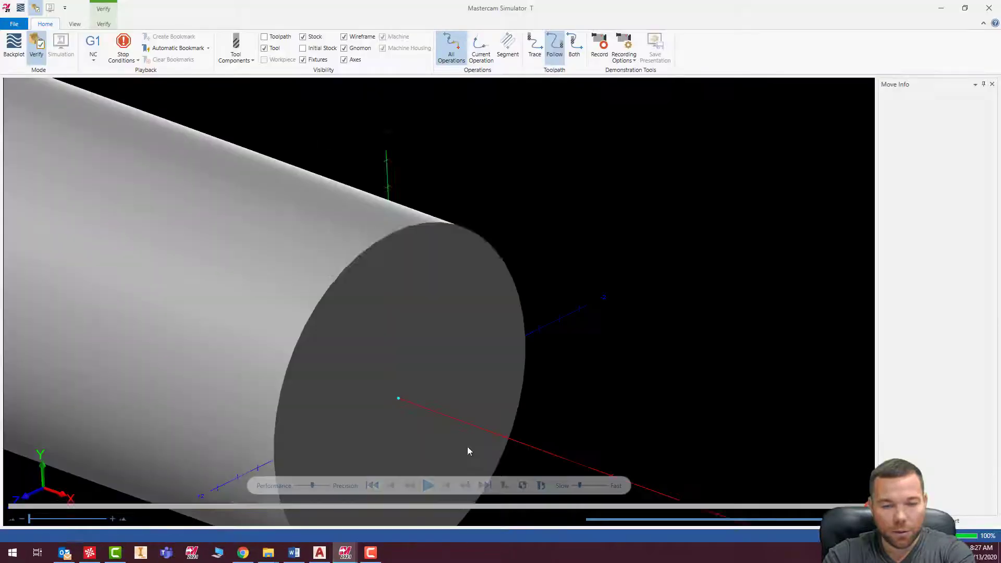
click(428, 485)
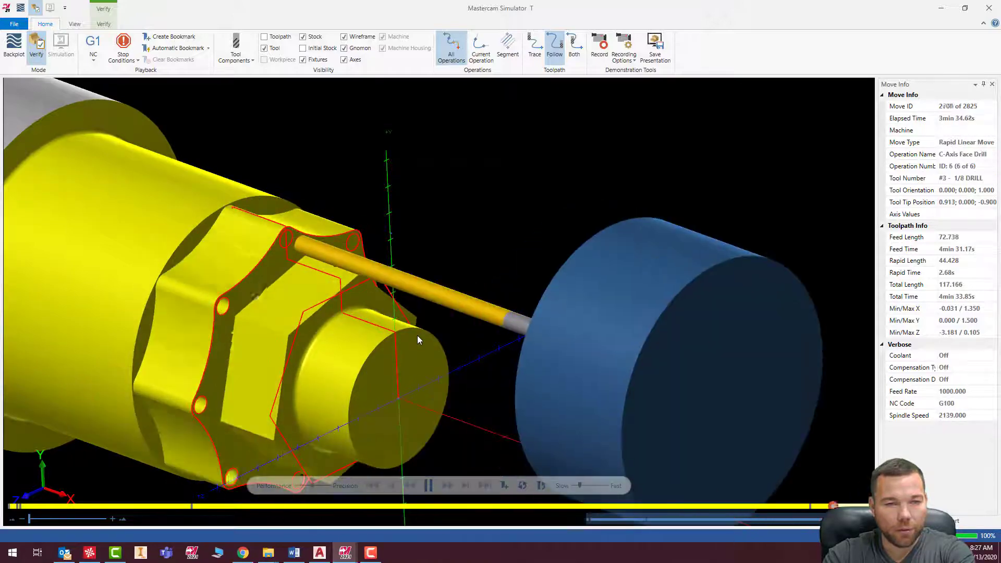
Inspect the drilled flange holes on the simulated part, and close the simulator.
scroll(246, 311, up, 5)
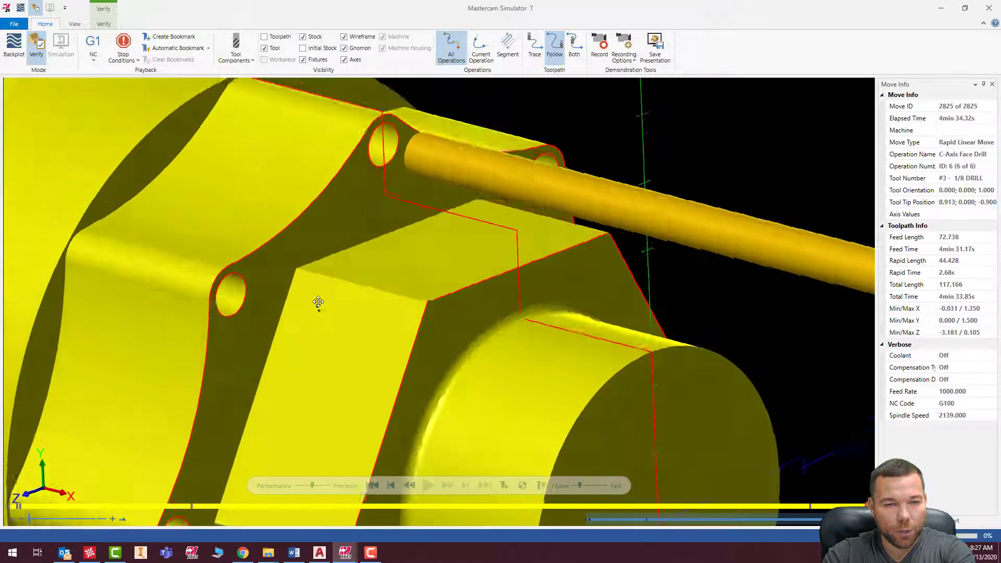
middle_drag(318, 301, 373, 307)
scroll(339, 306, down, 5)
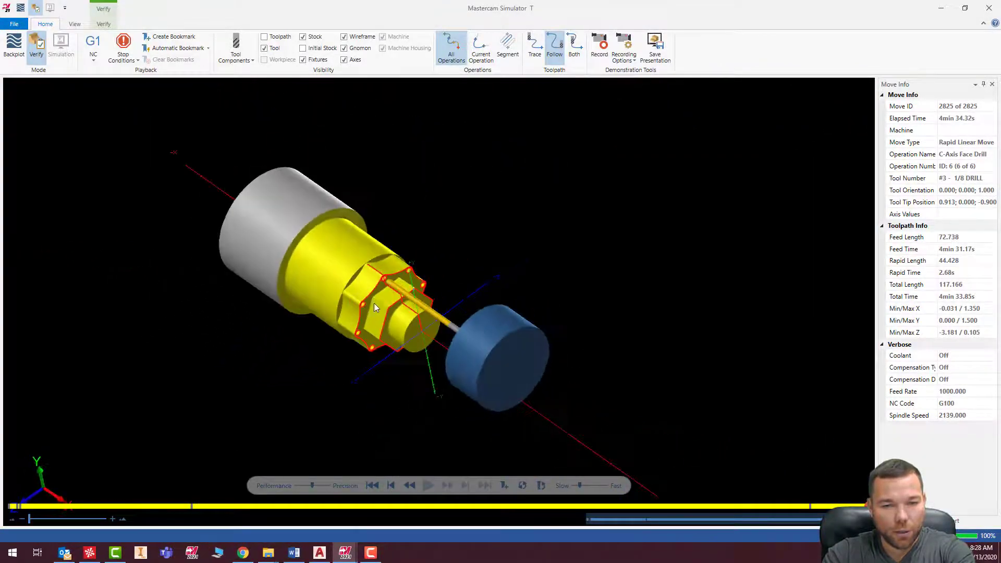
scroll(374, 307, up, 3)
scroll(416, 301, up, 1)
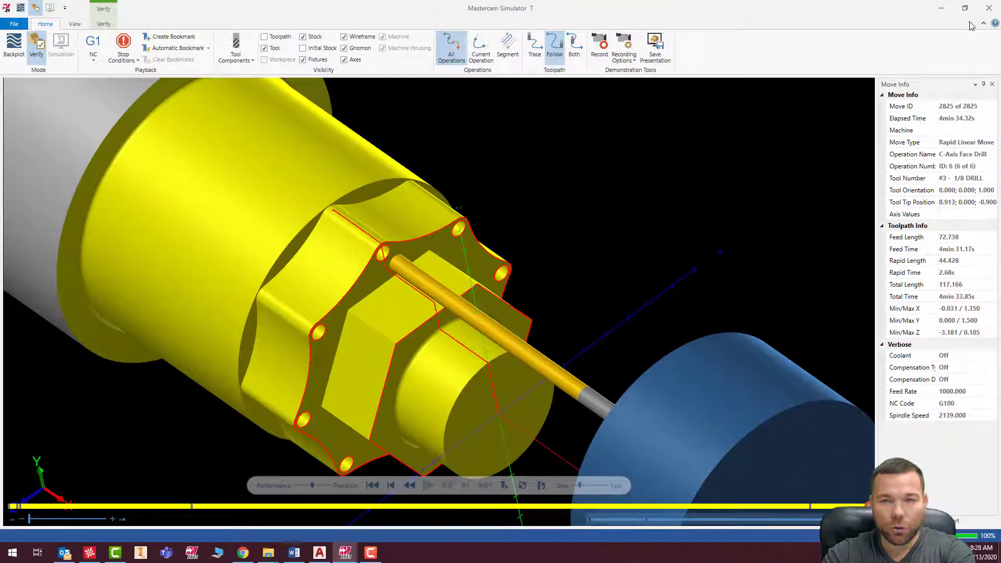
click(984, 10)
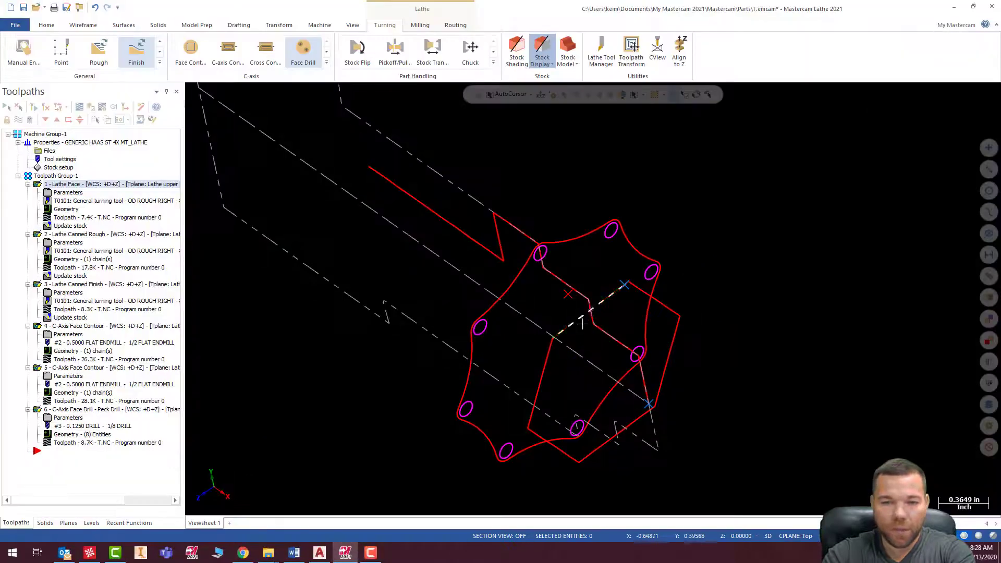
Start a C-axis Cross Drill toolpath.
mouse_move(587, 312)
middle_down()
mouse_move(594, 257)
mouse_move(588, 310)
middle_up()
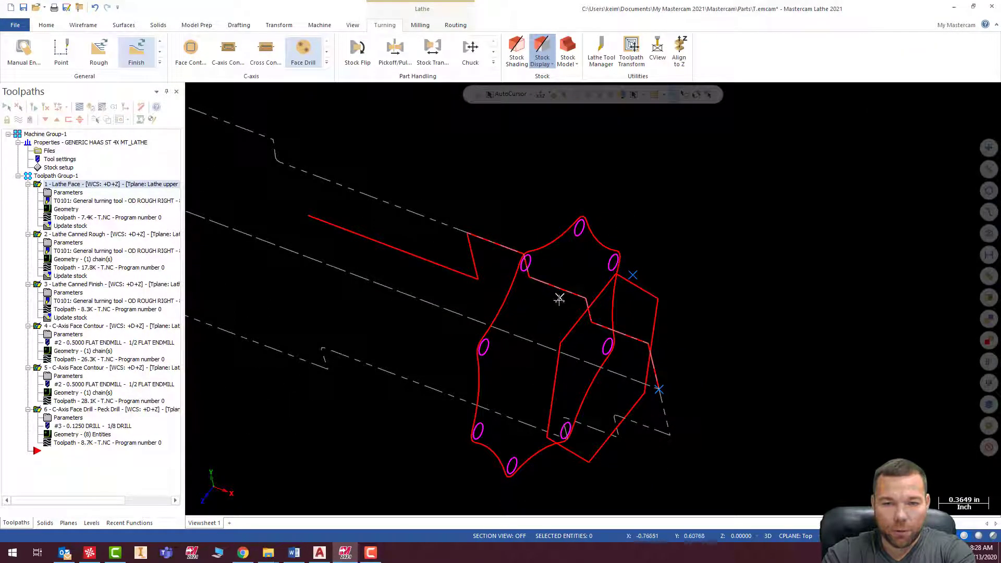
middle_drag(571, 368, 644, 284)
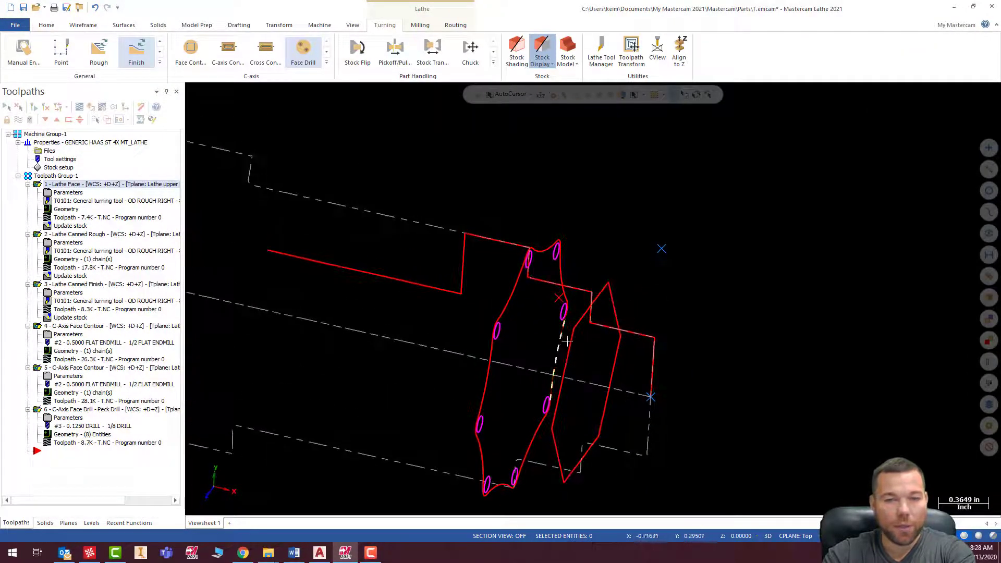
middle_drag(567, 341, 670, 286)
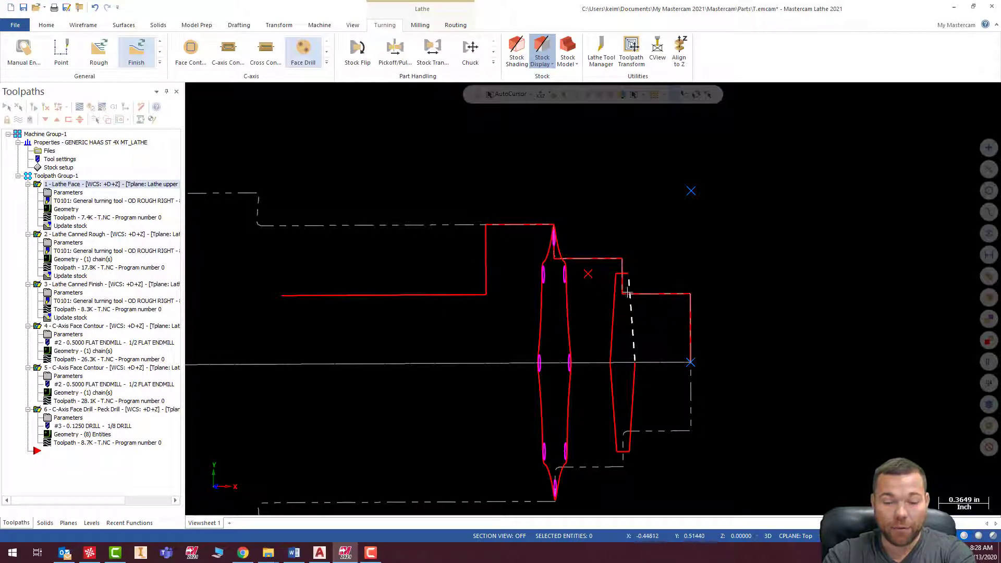
middle_drag(625, 286, 569, 296)
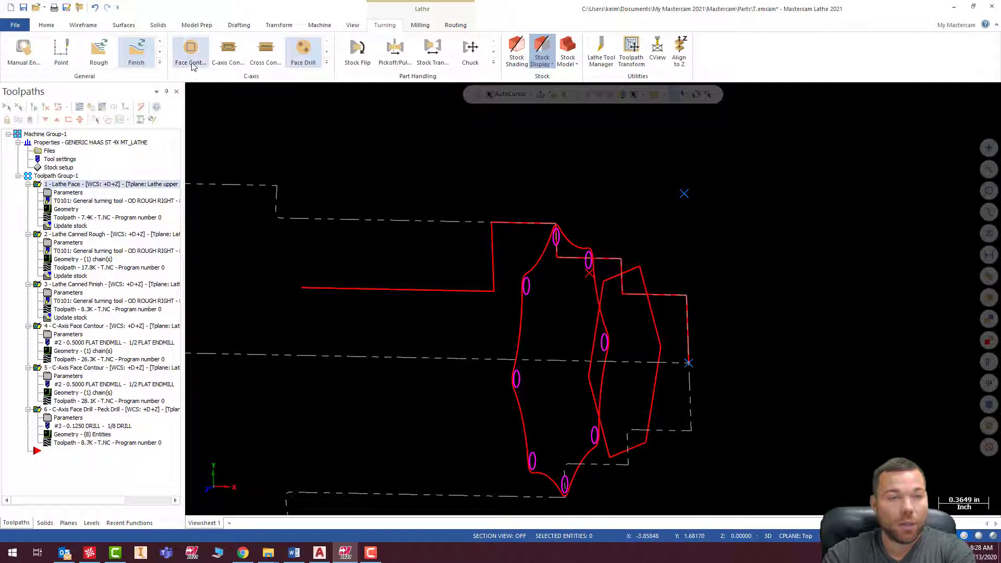
click(326, 62)
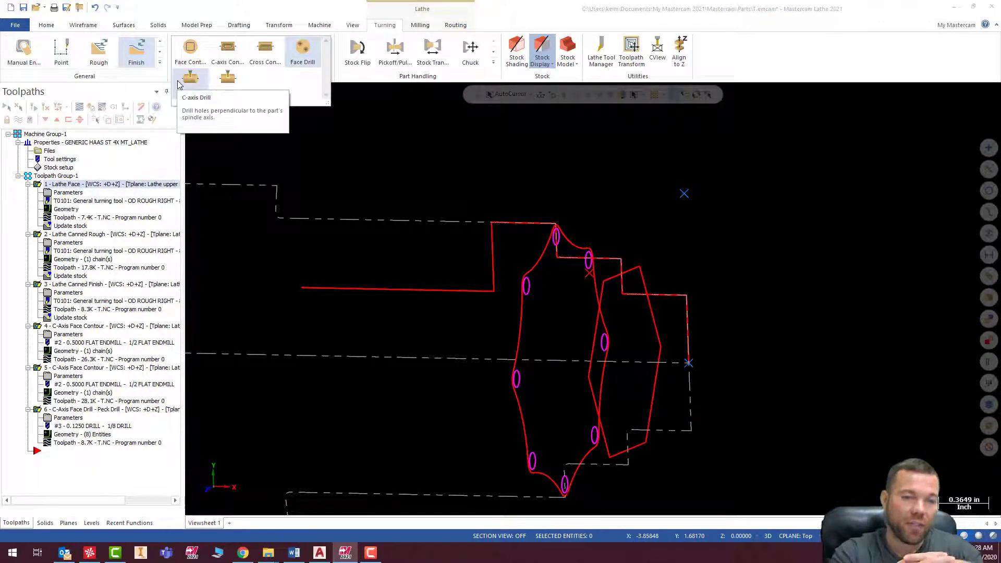
click(226, 86)
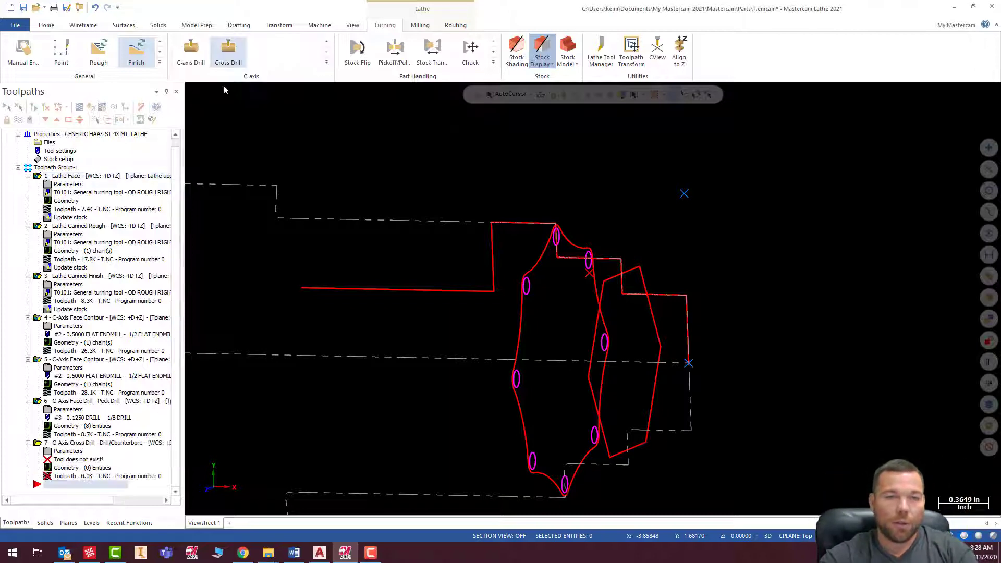